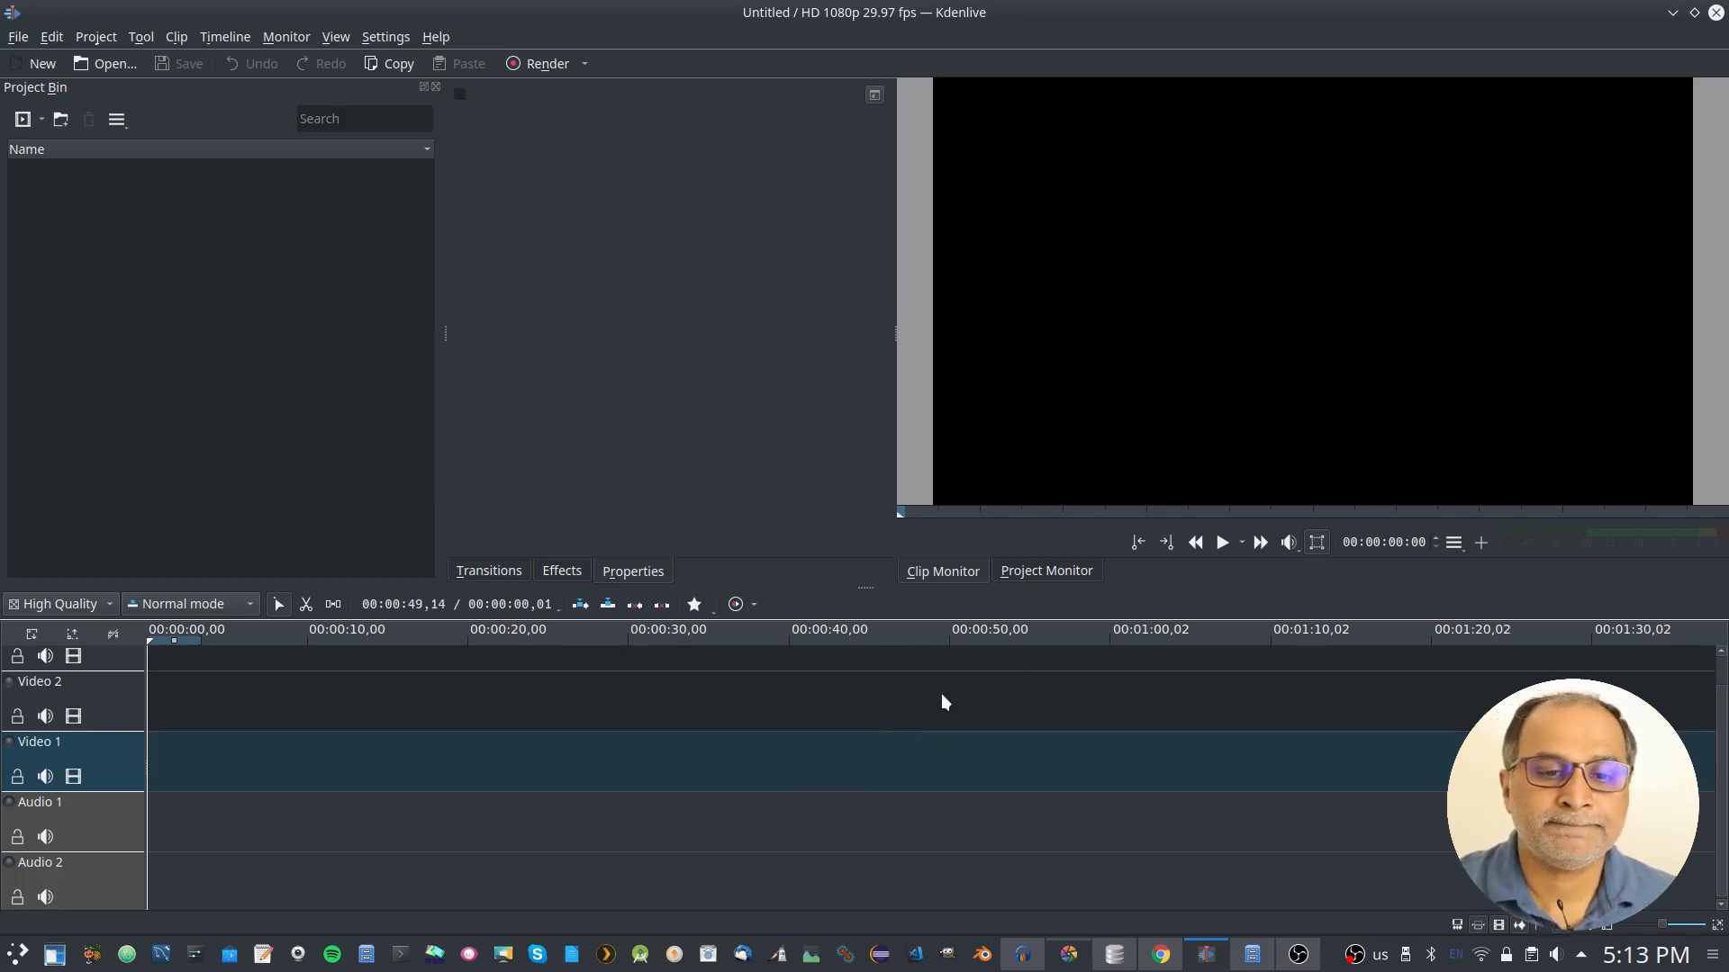
Add IMG_3034.JPG, IMG_3945.JPG, IMG_4327.JPG, IMG_20180903_134500.jpg, IMG_20181006_171330.jpg and IMG_20181006_171354.jpg from the file manager's Pictures/Wallpapers folder to the project bin
{"action": "left_click", "coordinate": [1253, 955]}
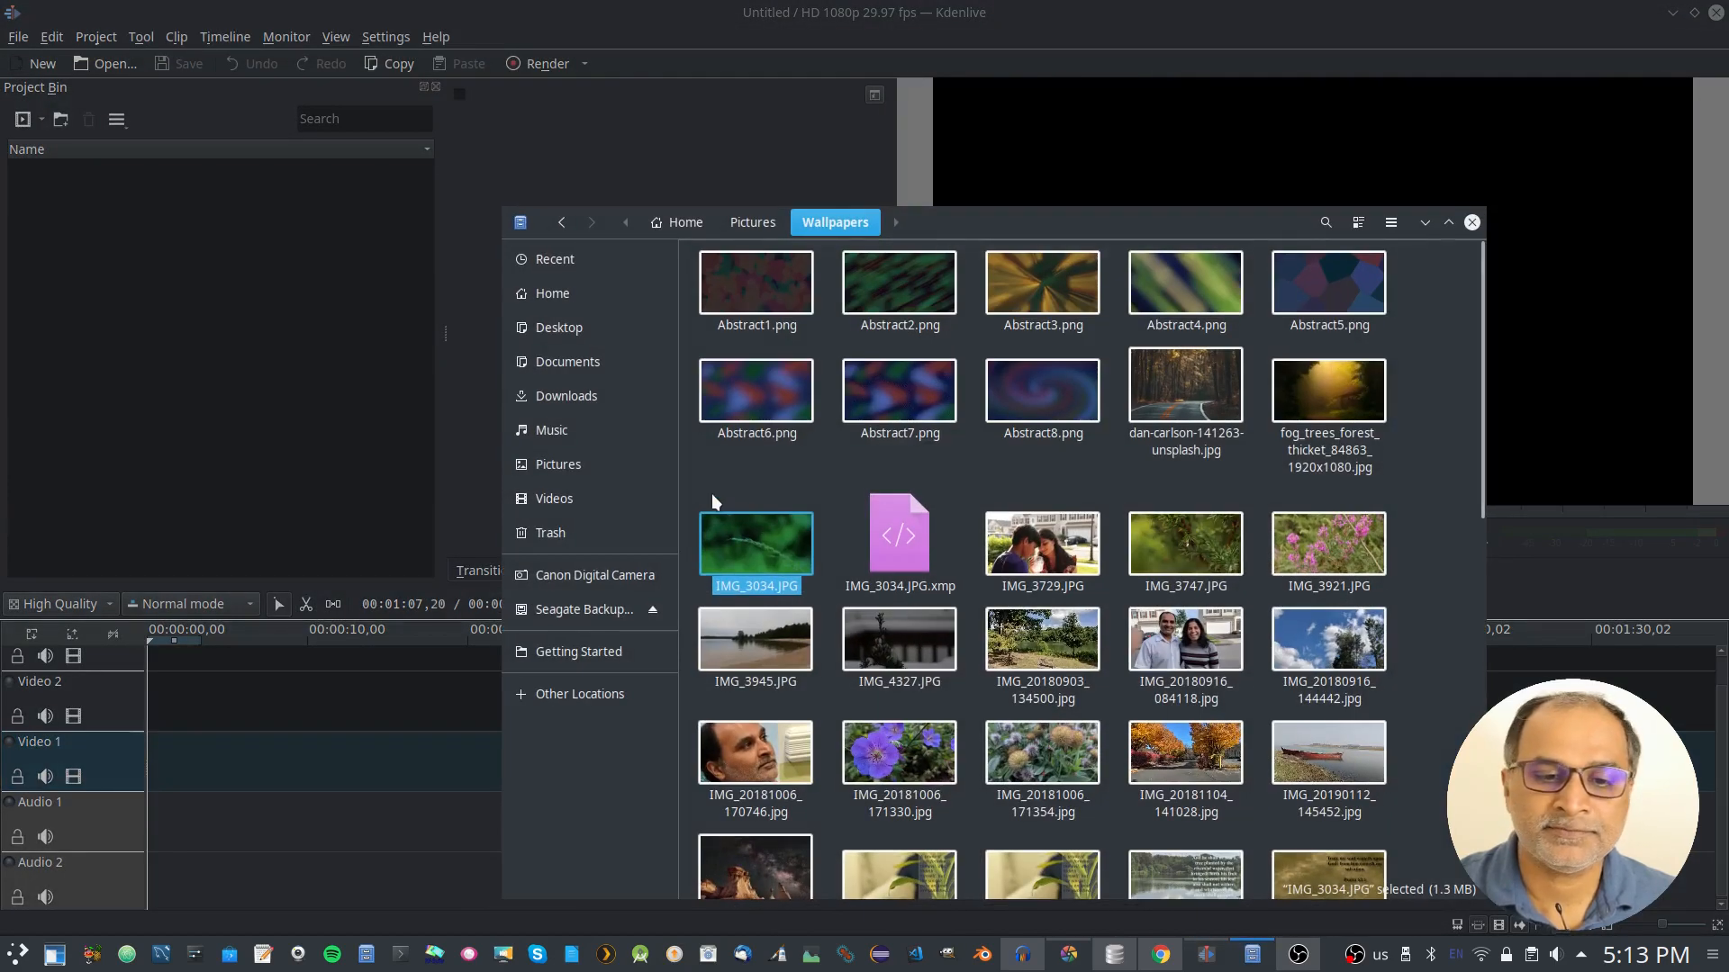
{"action": "left_click", "coordinate": [896, 759]}
{"action": "left_click", "coordinate": [1044, 765], "text": "ctrl"}
{"action": "left_click", "coordinate": [1046, 646], "text": "ctrl"}
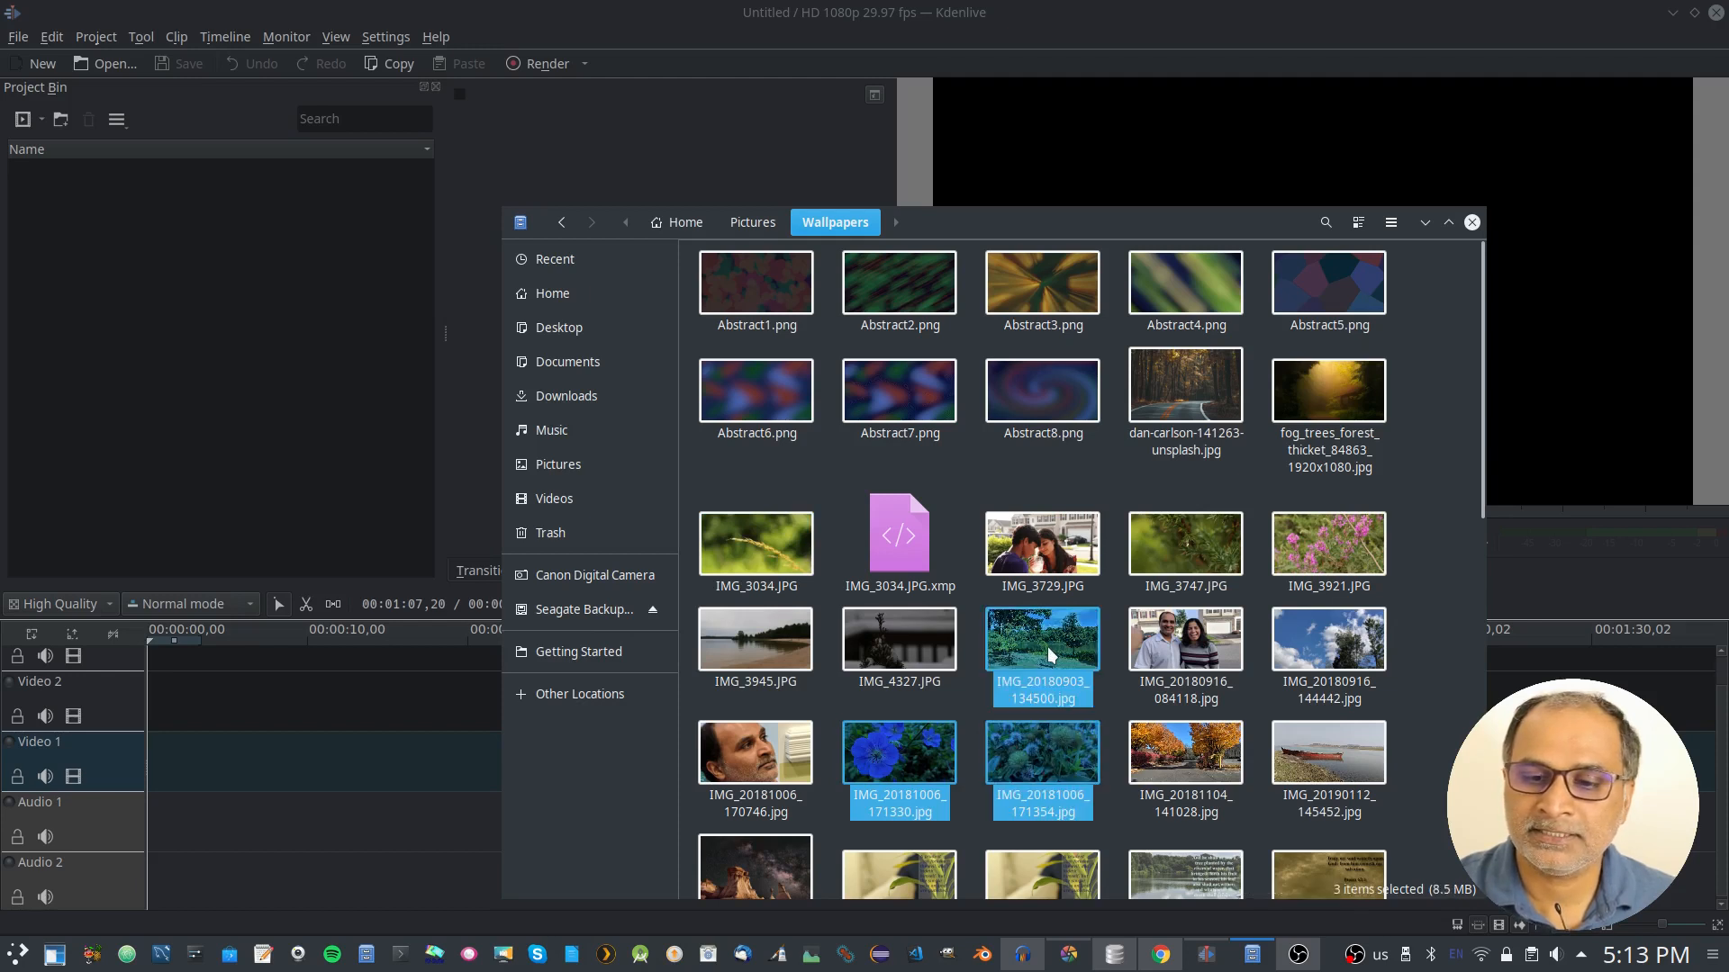
{"action": "left_click", "coordinate": [916, 630], "text": "ctrl"}
{"action": "left_click", "coordinate": [769, 634], "text": "ctrl"}
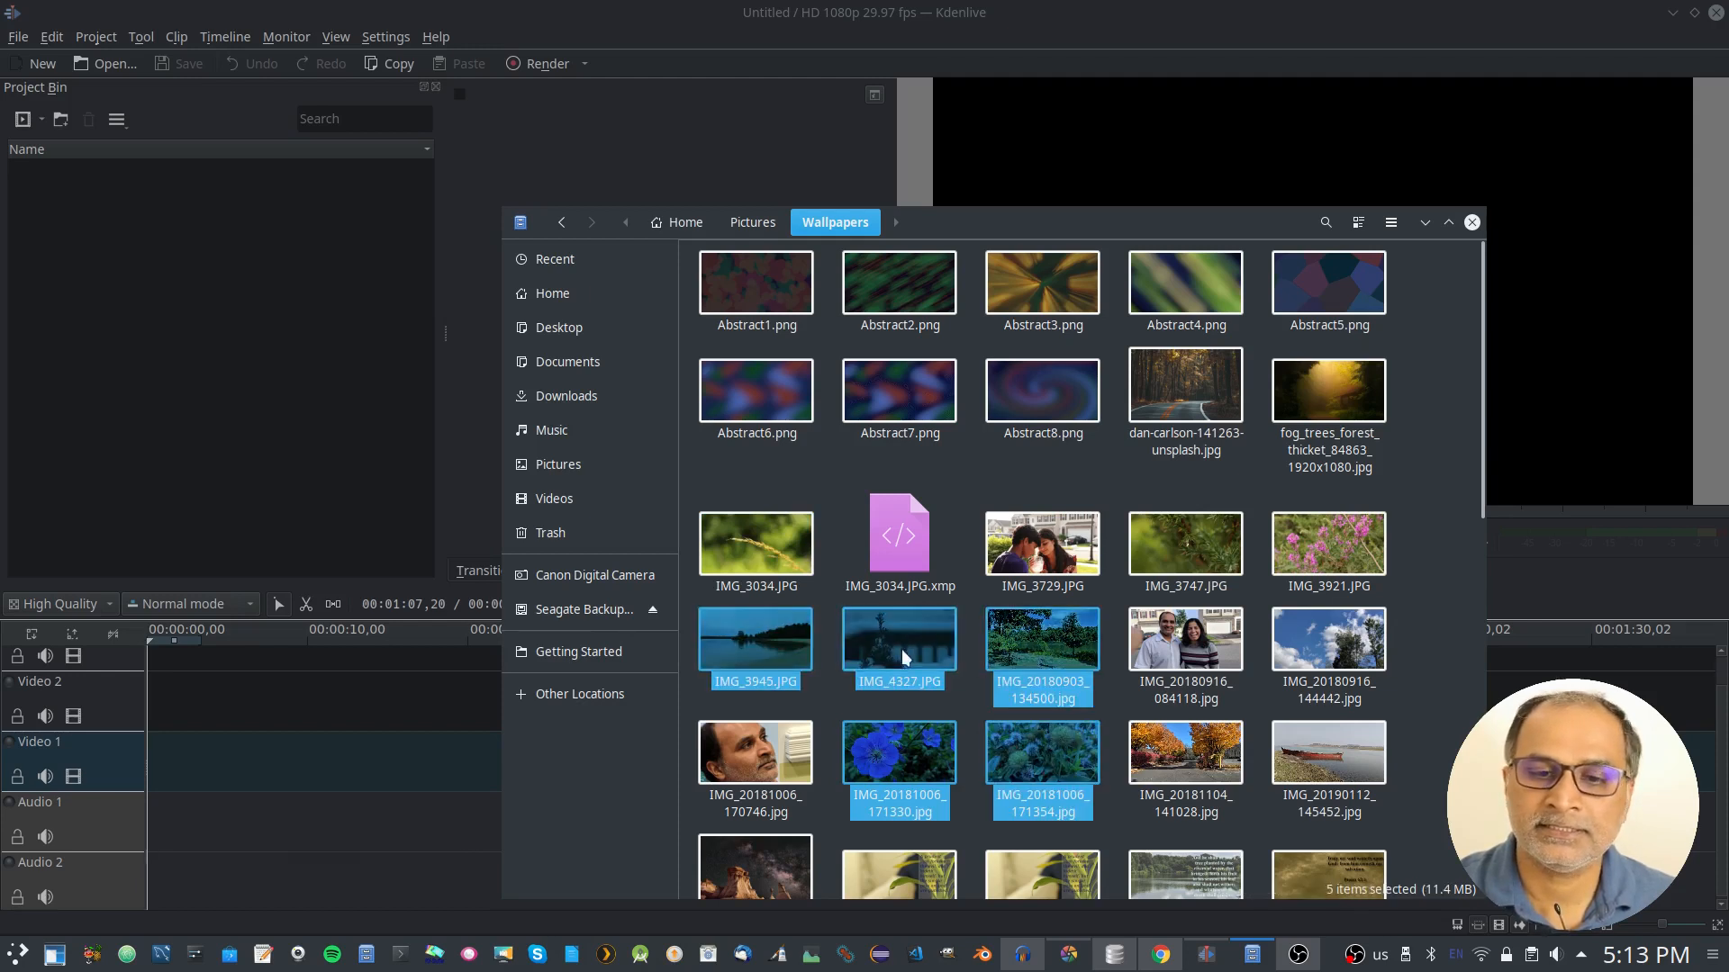
{"action": "left_click_drag", "start_coordinate": [911, 646], "coordinate": [262, 362]}
{"action": "left_click_drag", "start_coordinate": [761, 549], "coordinate": [261, 538]}
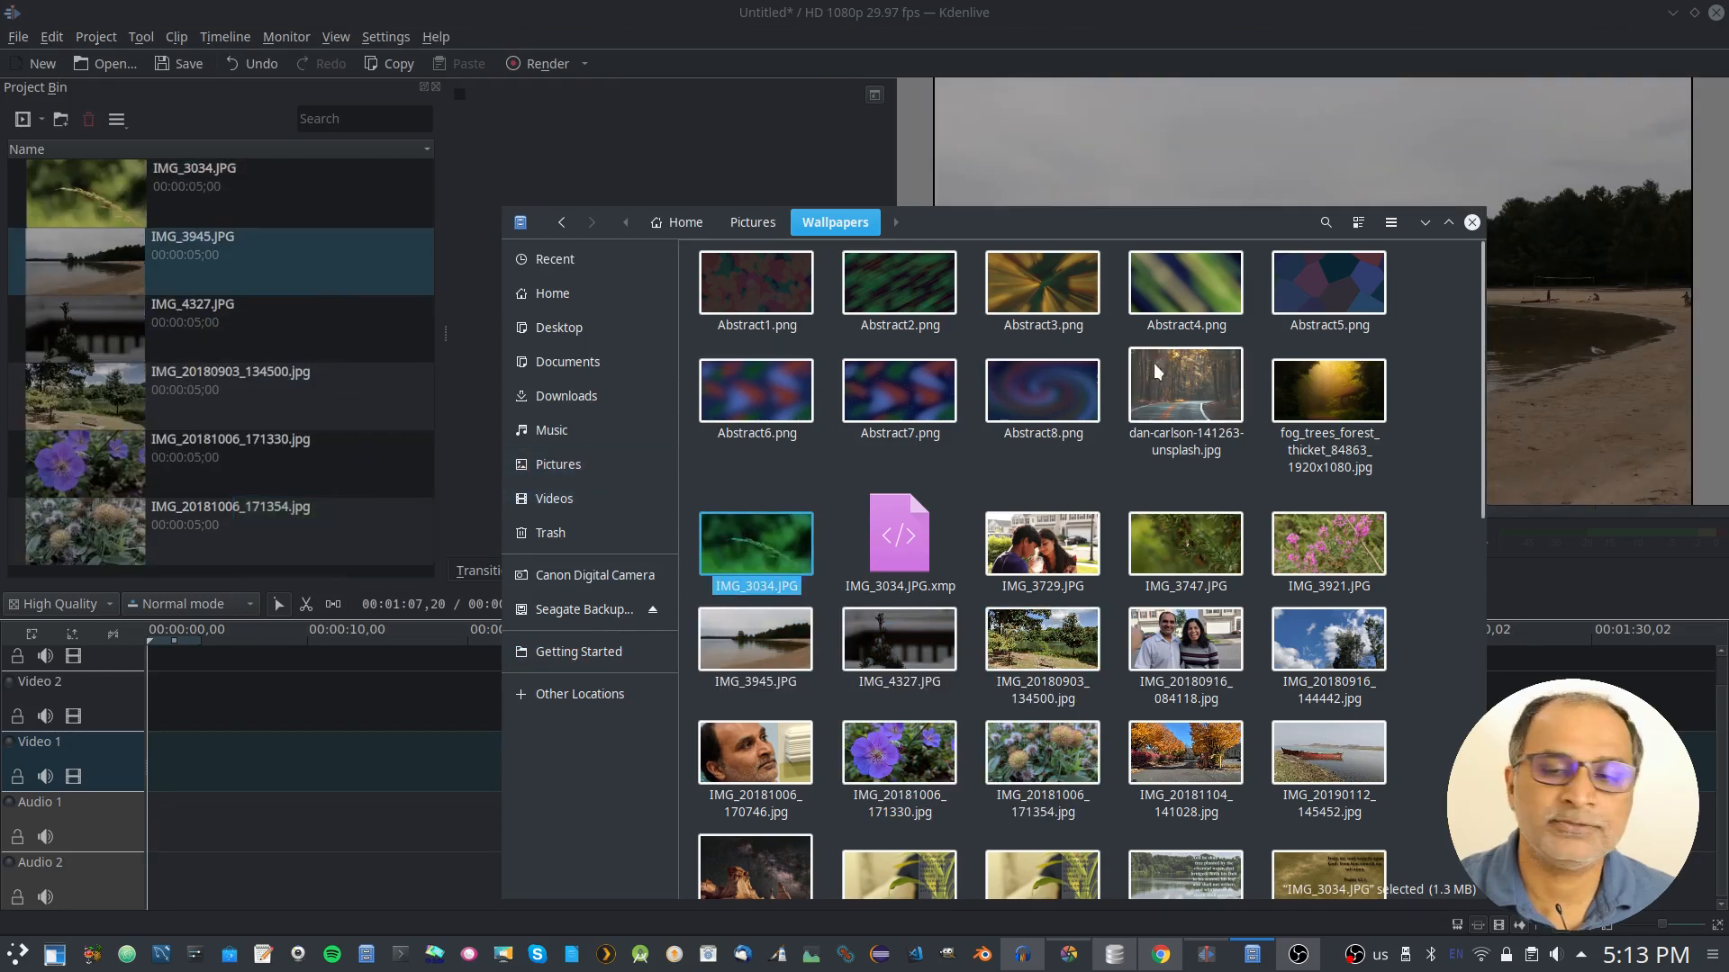
{"action": "left_click", "coordinate": [1423, 224]}
Place all six bin images one after another on the Video 1 track, starting at the beginning of the timeline
{"action": "left_click", "coordinate": [310, 206]}
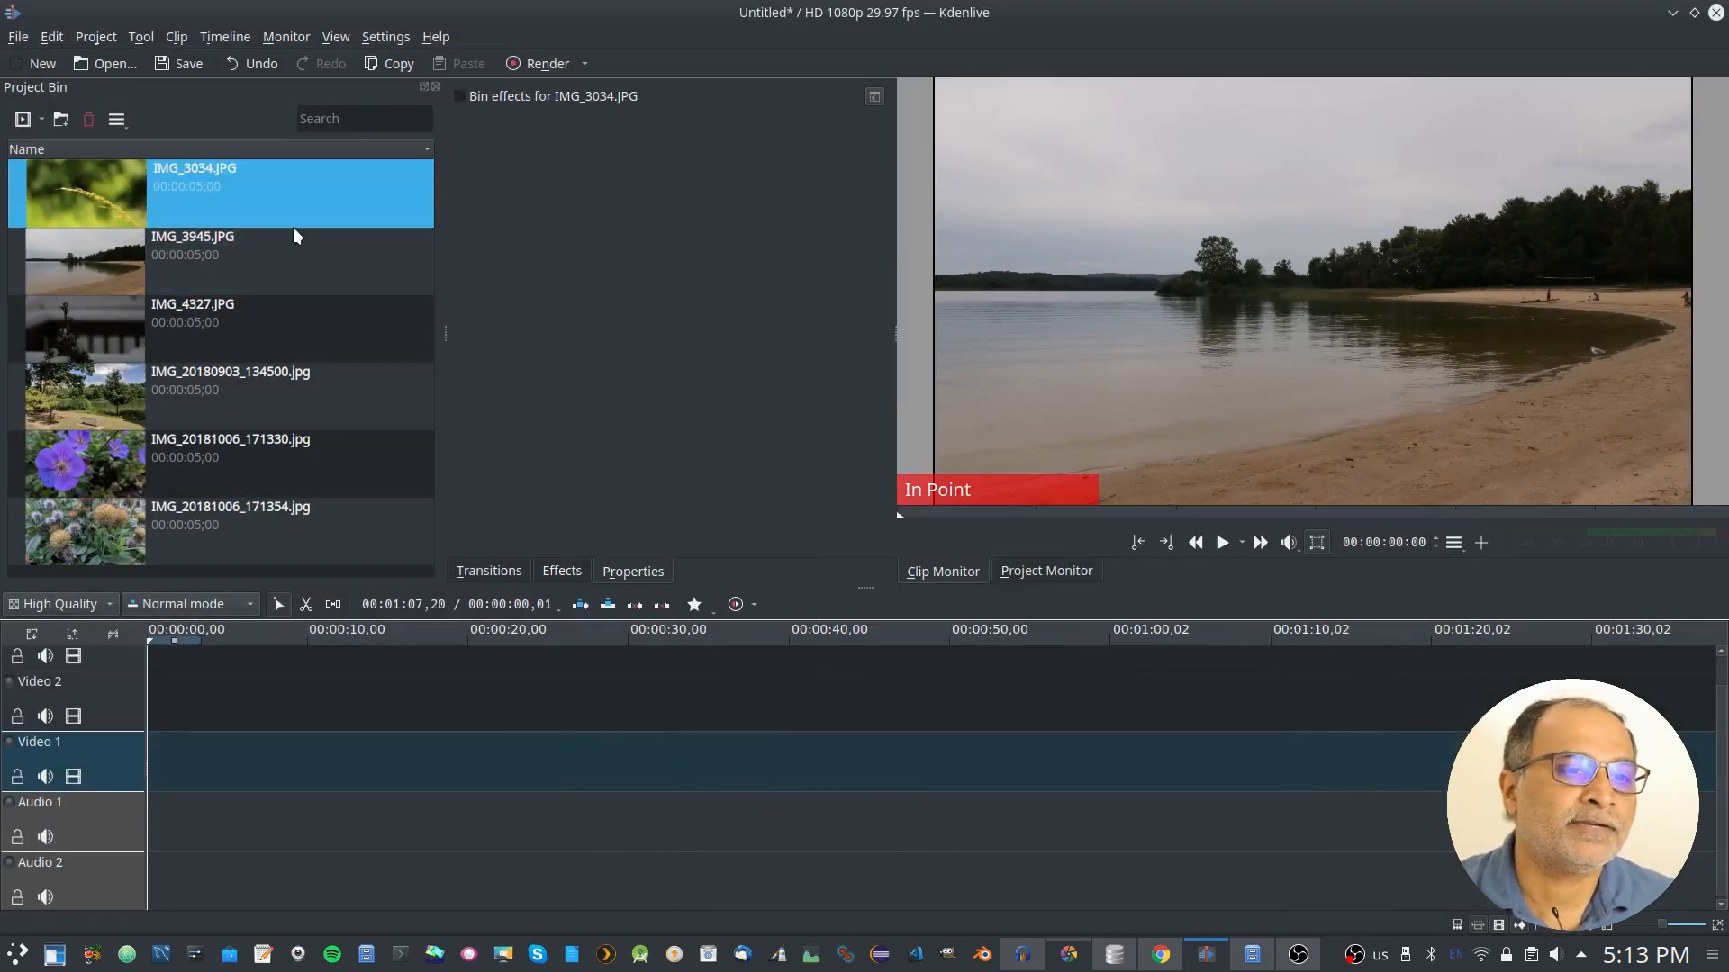
{"action": "left_click", "coordinate": [209, 482]}
{"action": "left_click", "coordinate": [201, 525]}
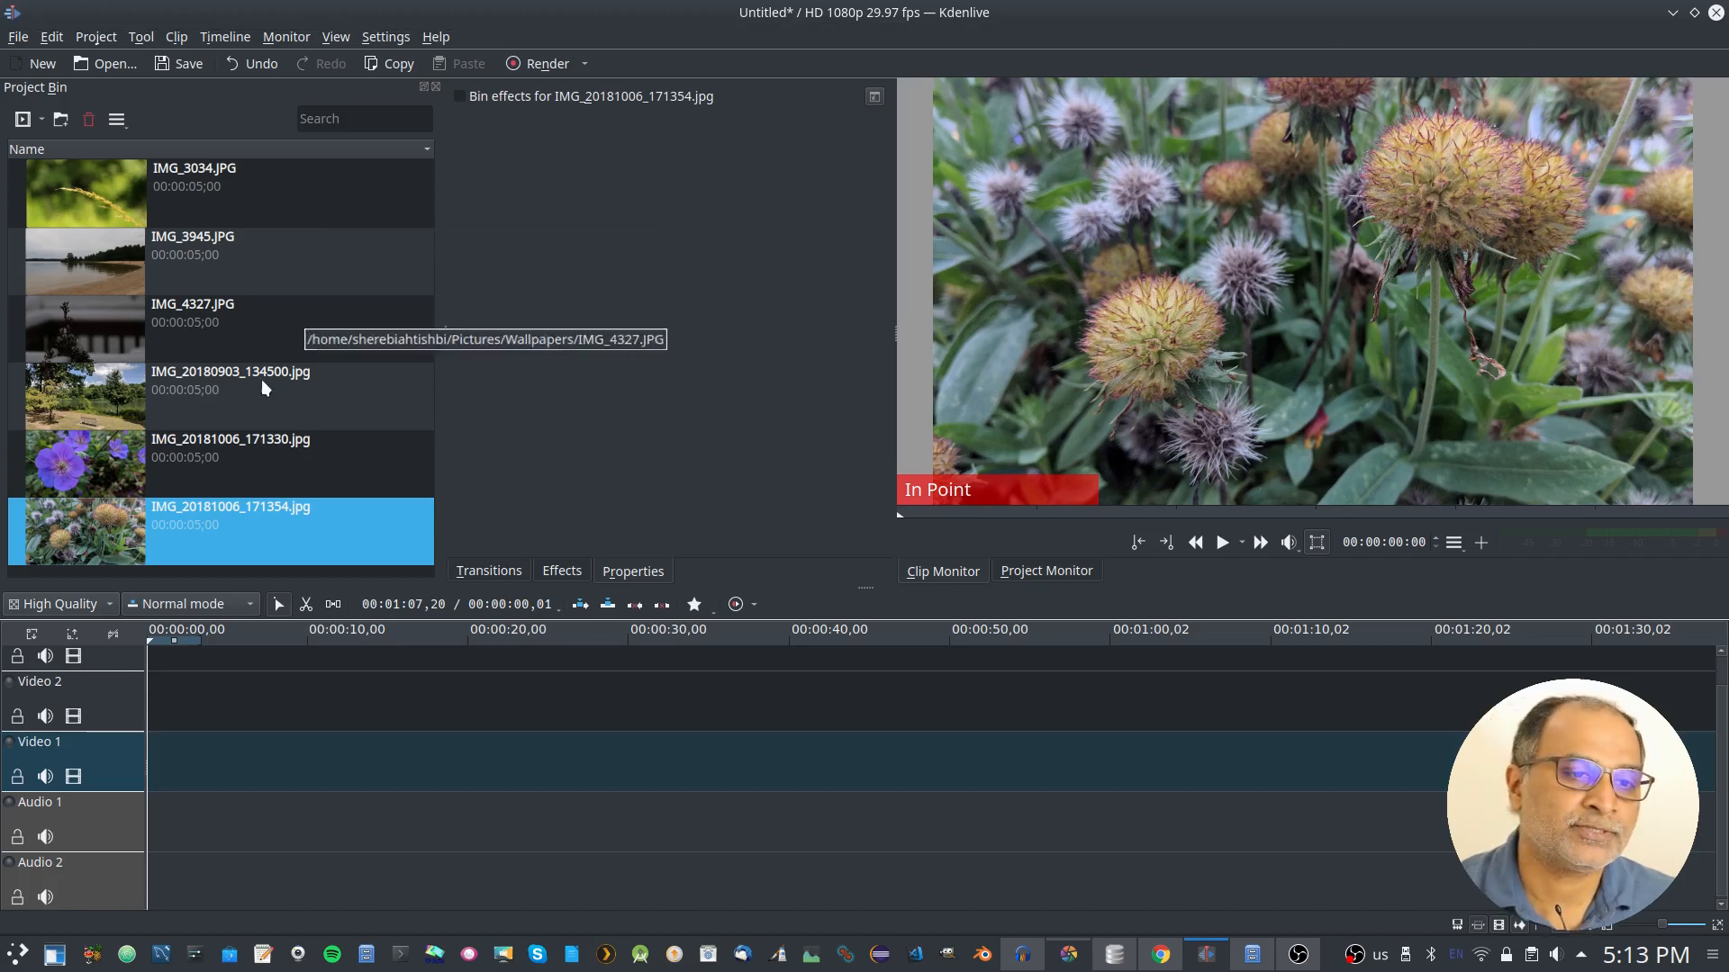
{"action": "left_click", "coordinate": [186, 178], "text": "ctrl"}
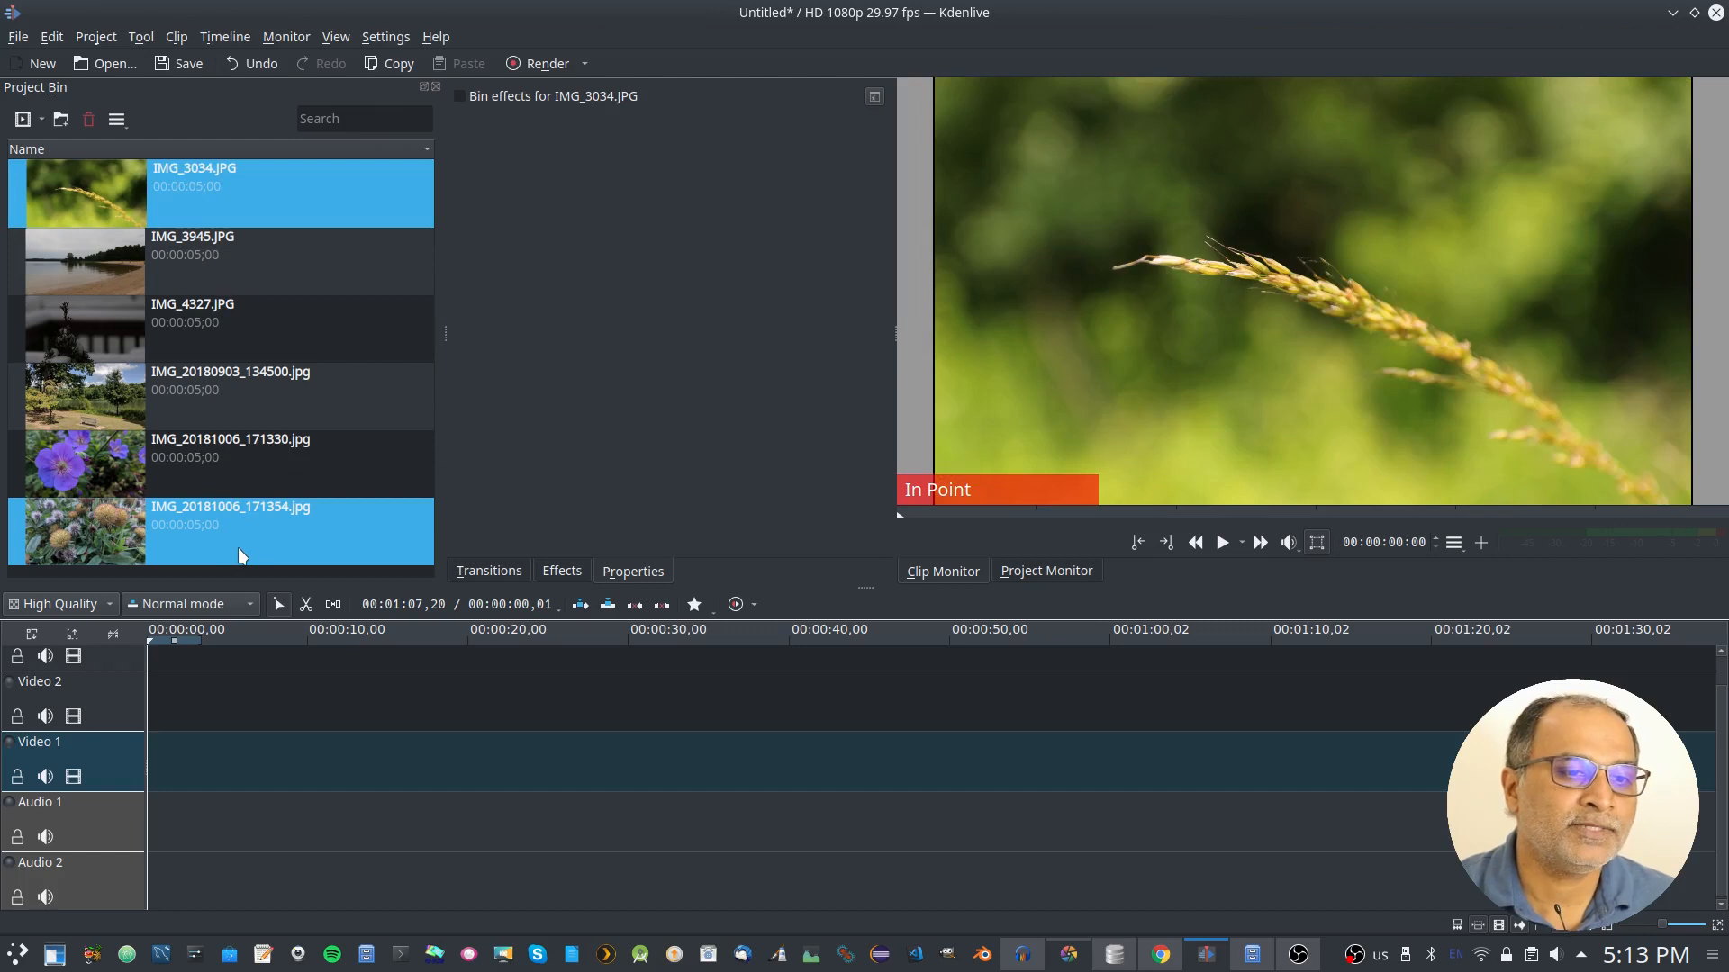
{"action": "left_click", "coordinate": [237, 548], "text": "shift"}
{"action": "left_click_drag", "start_coordinate": [338, 557], "coordinate": [153, 751]}
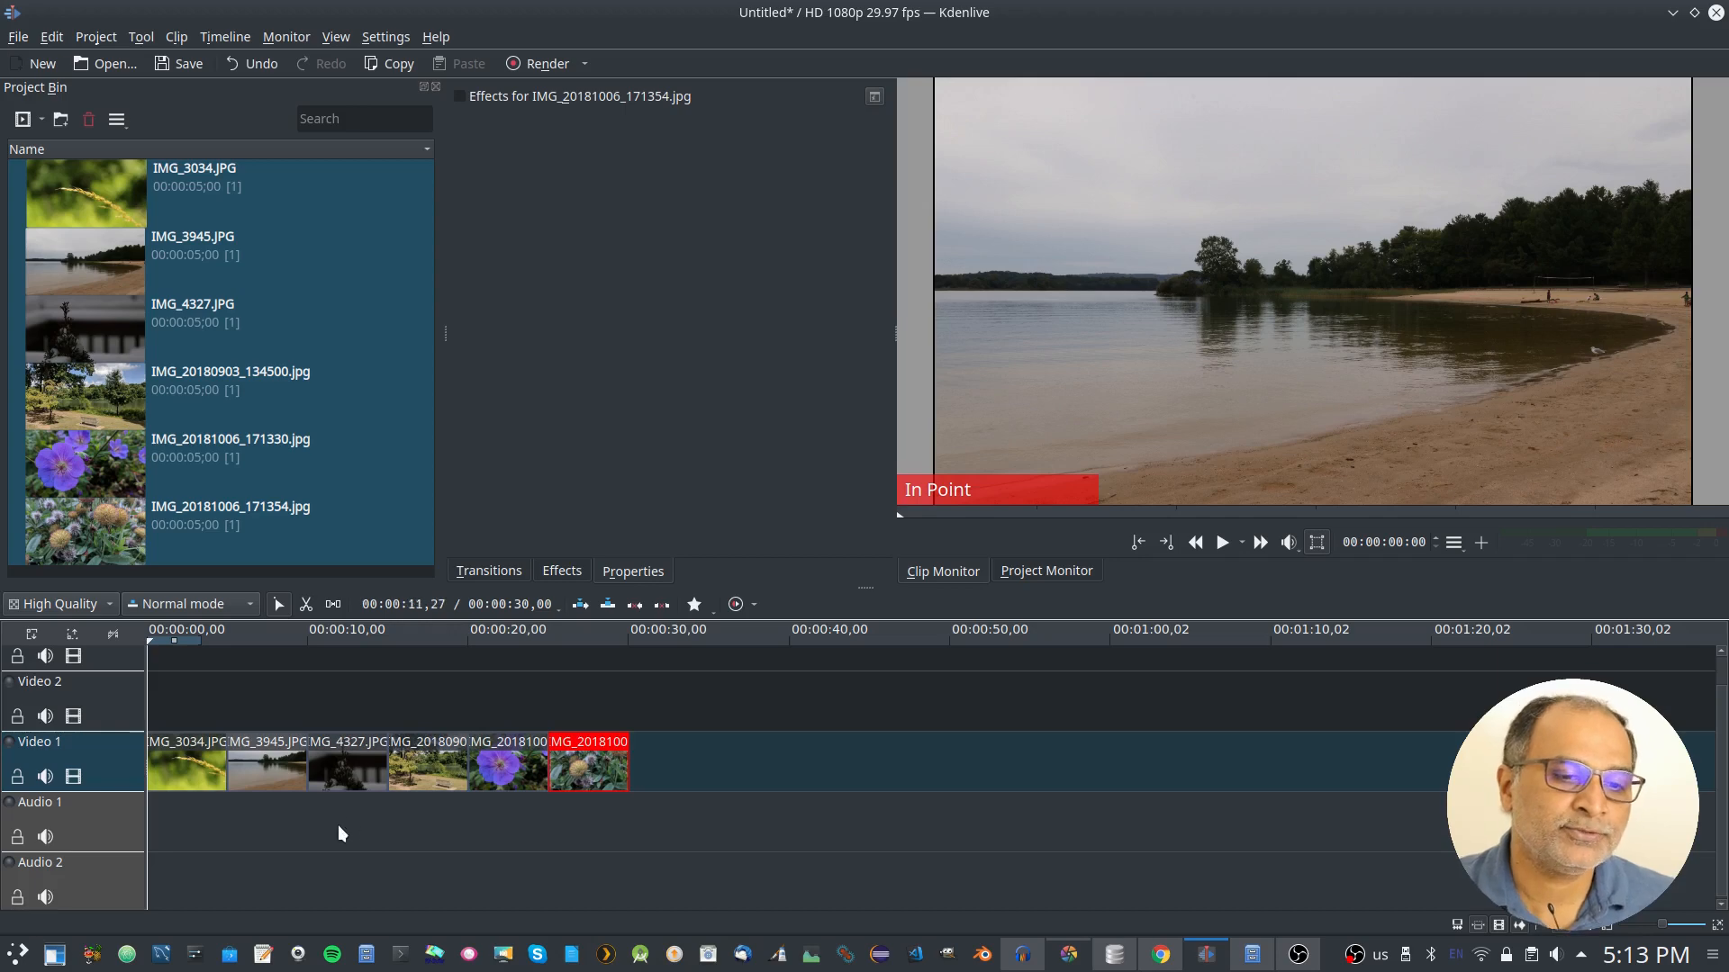
{"action": "left_click", "coordinate": [581, 817]}
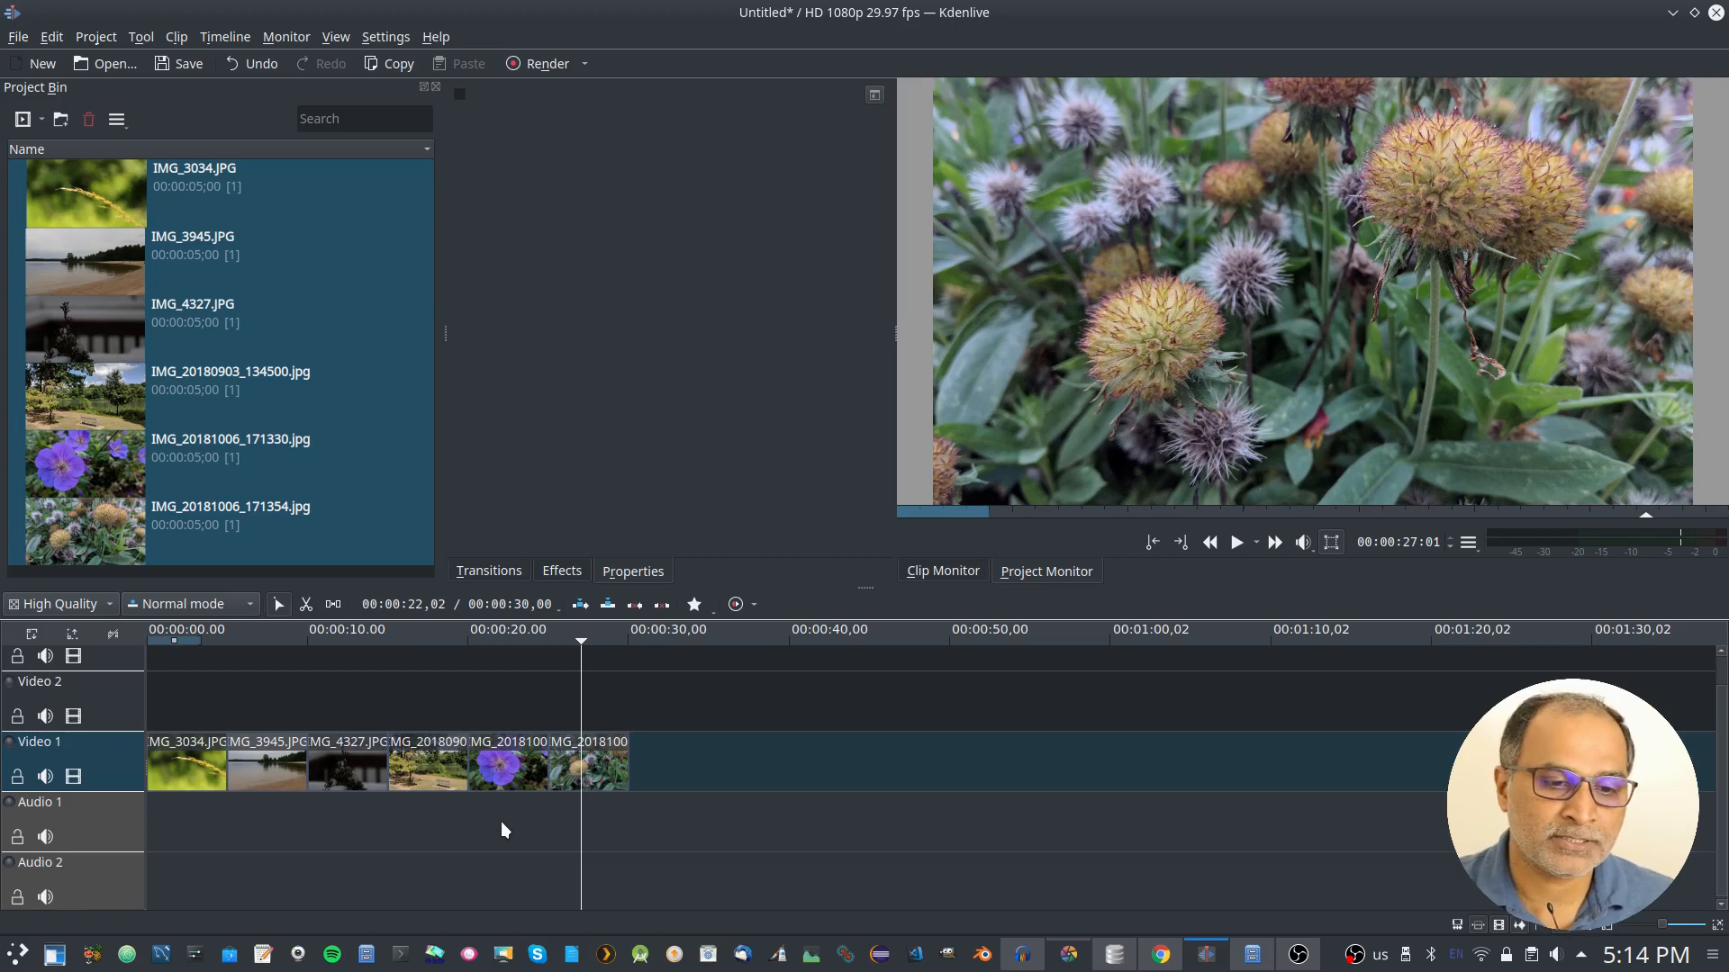
Examine the image clips at the start of the timeline up close and check the duration of IMG_3034.JPG
{"action": "scroll", "coordinate": [500, 822], "scroll_direction": "up", "scroll_amount": 3}
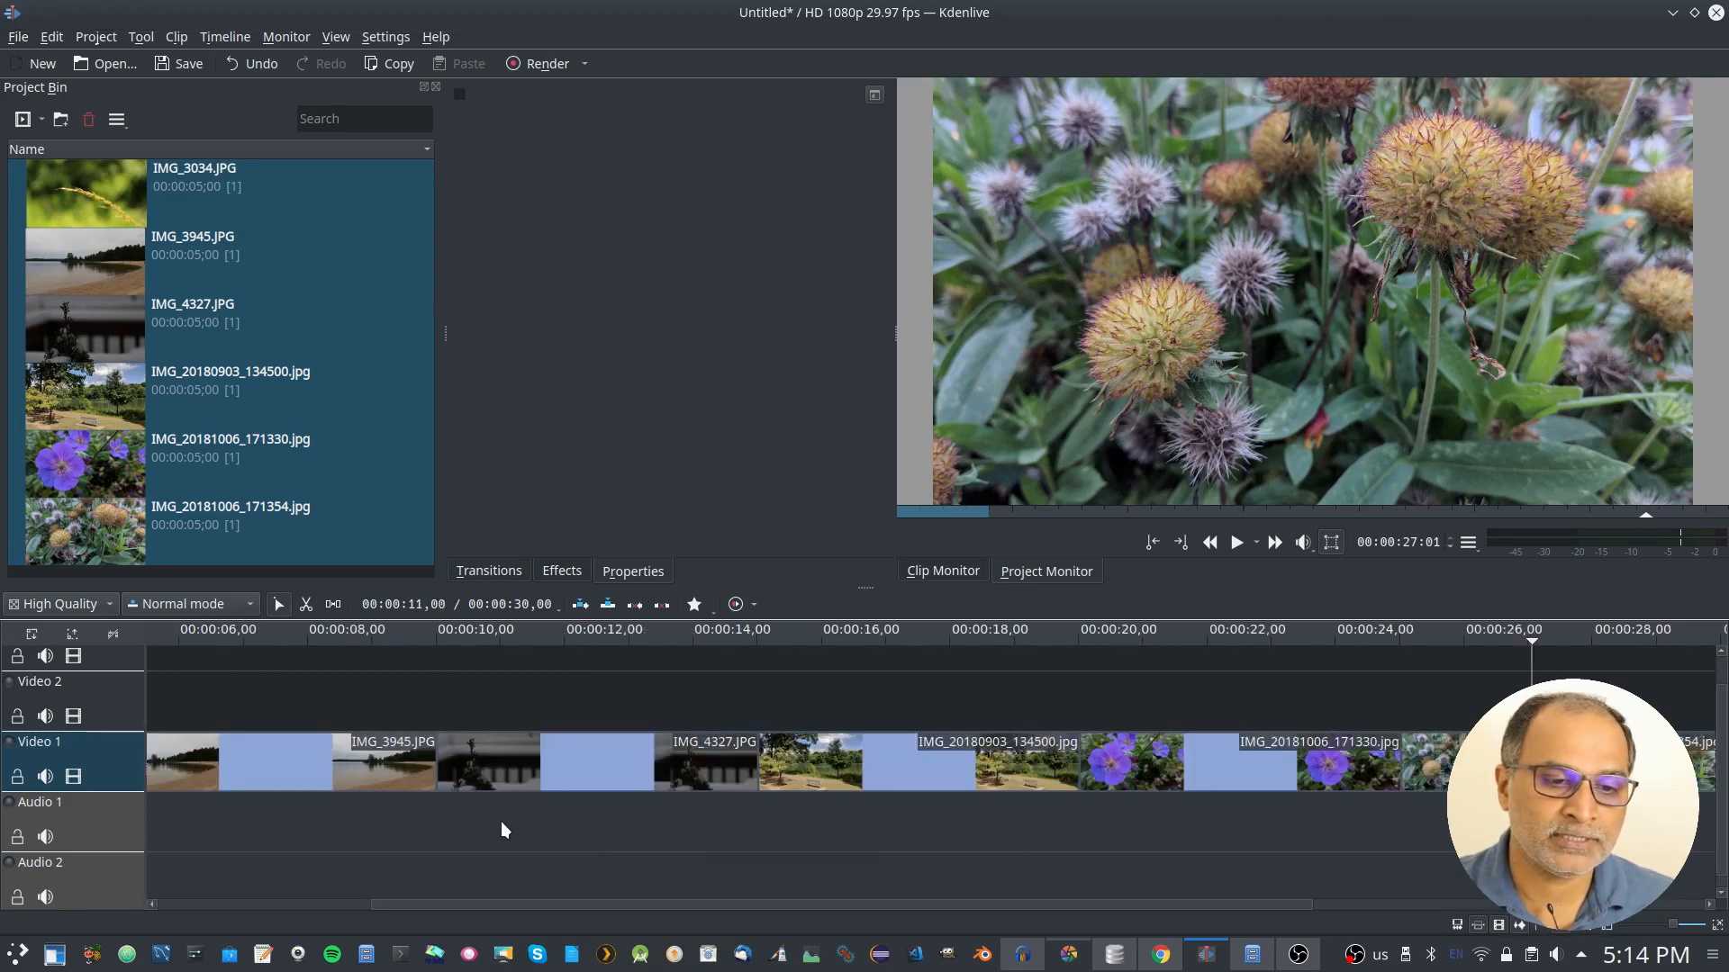
{"action": "left_click_drag", "start_coordinate": [573, 907], "coordinate": [249, 899]}
{"action": "left_click", "coordinate": [297, 756]}
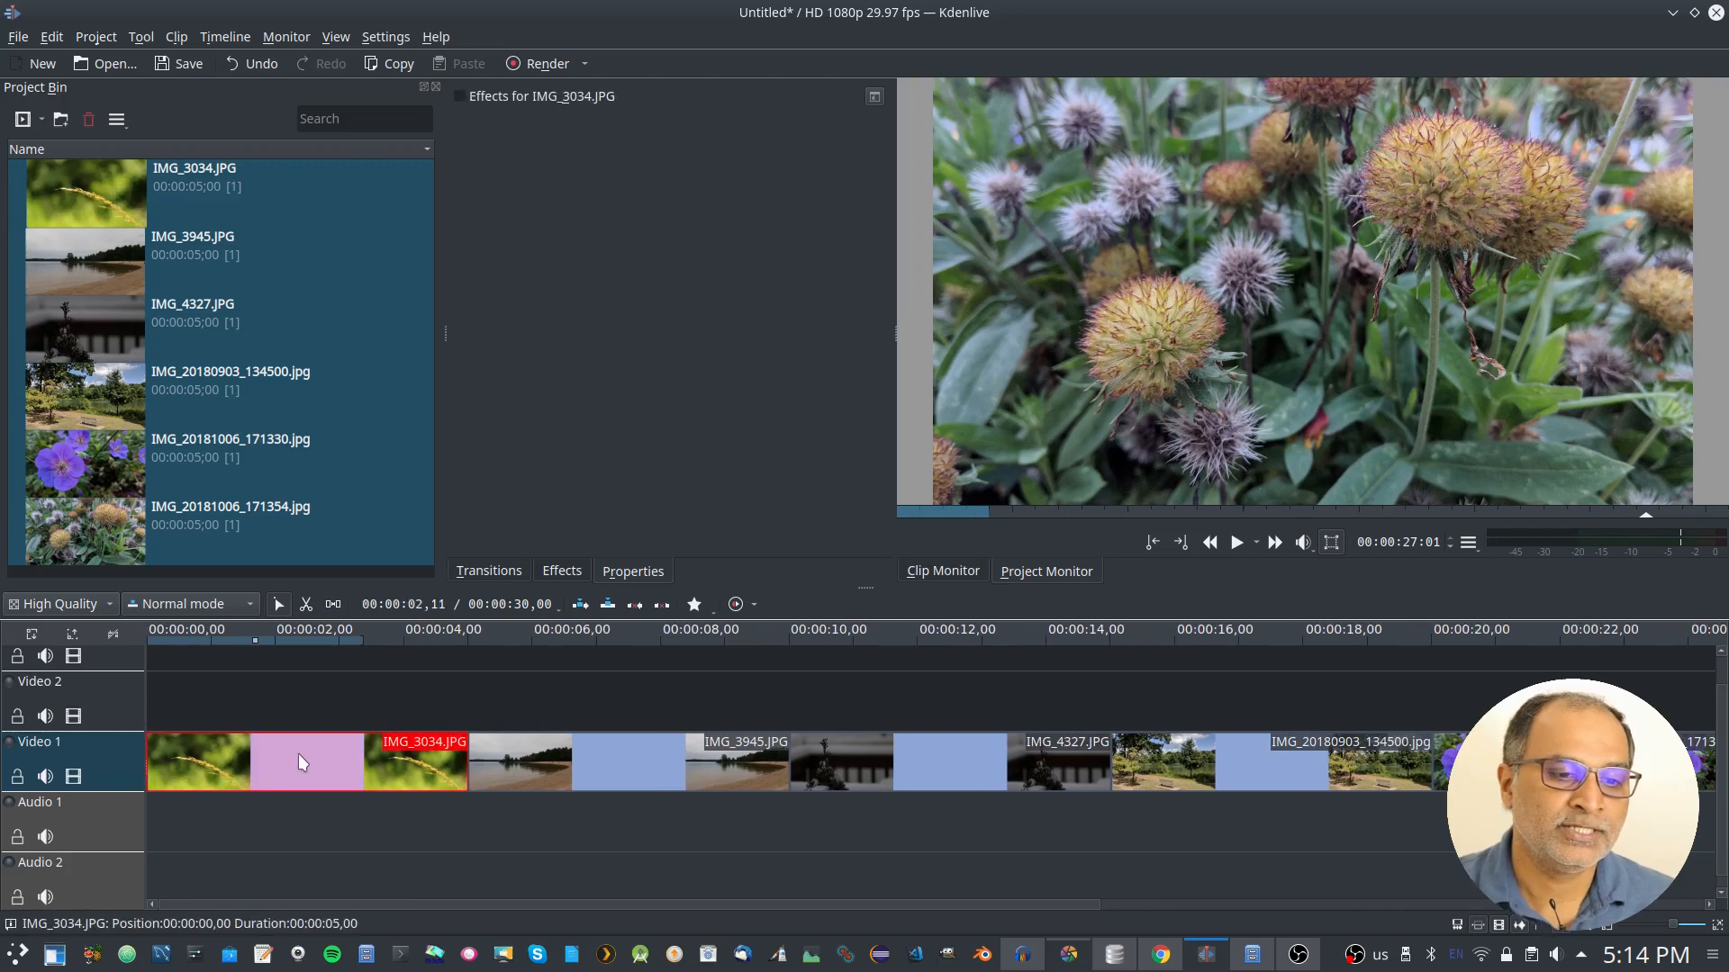
{"action": "left_click", "coordinate": [630, 761]}
{"action": "left_click", "coordinate": [848, 758]}
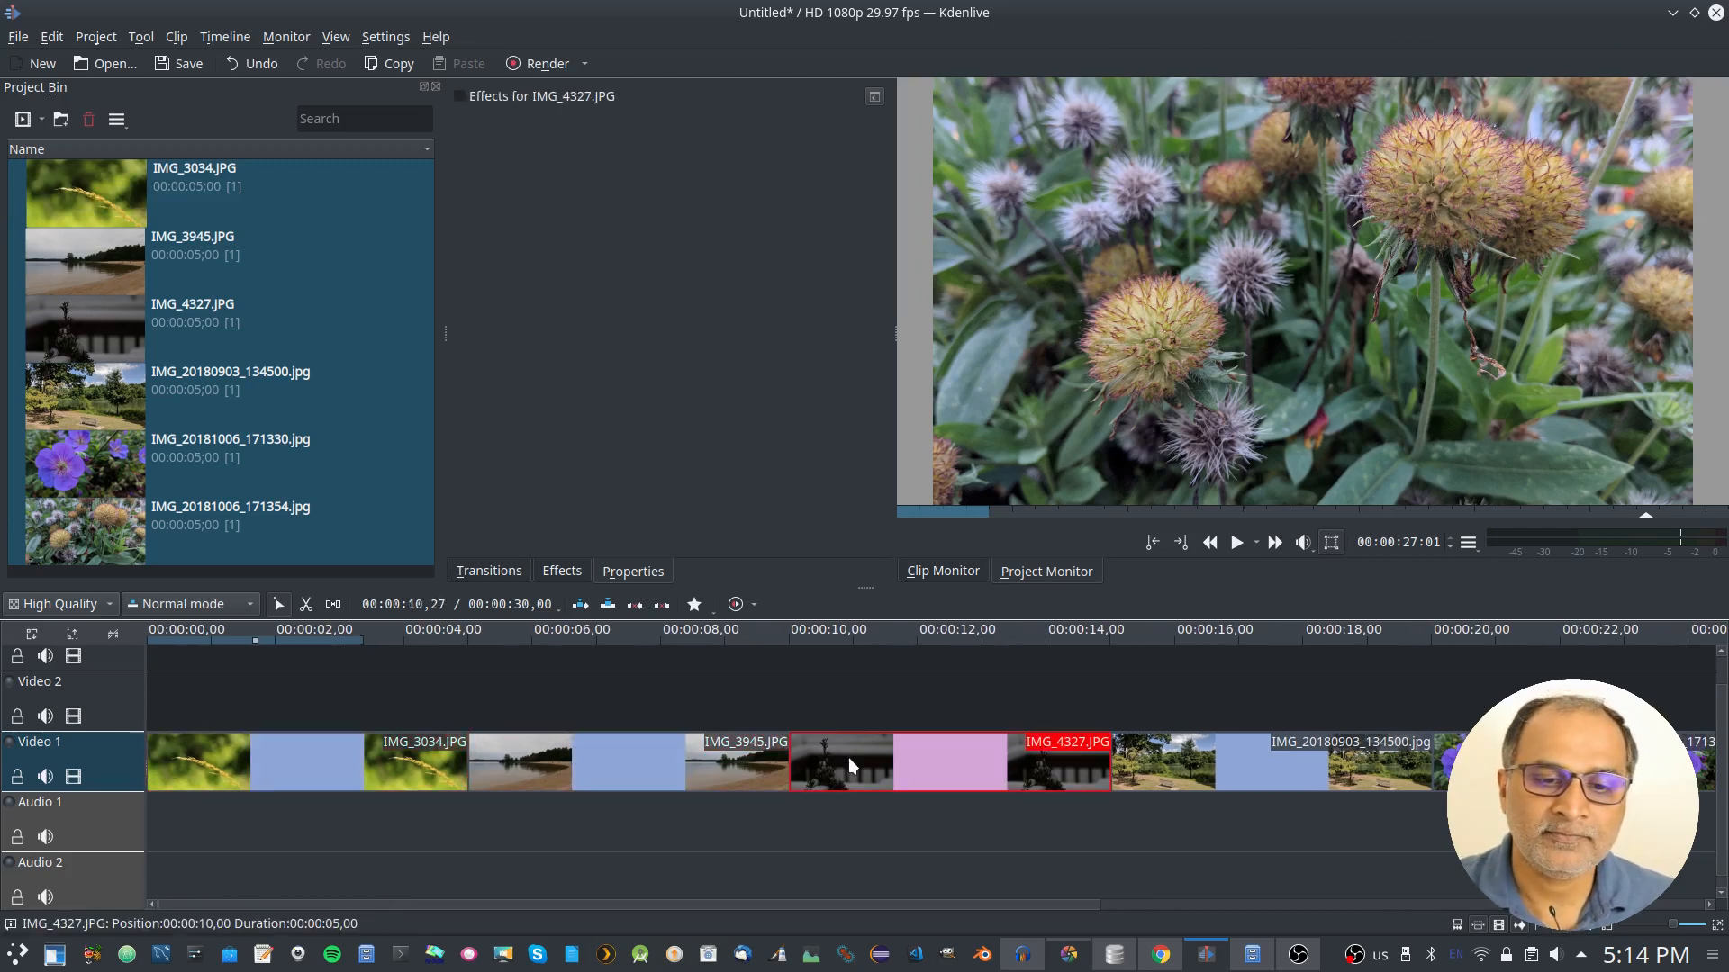
{"action": "left_click", "coordinate": [1260, 761]}
{"action": "left_click", "coordinate": [353, 770]}
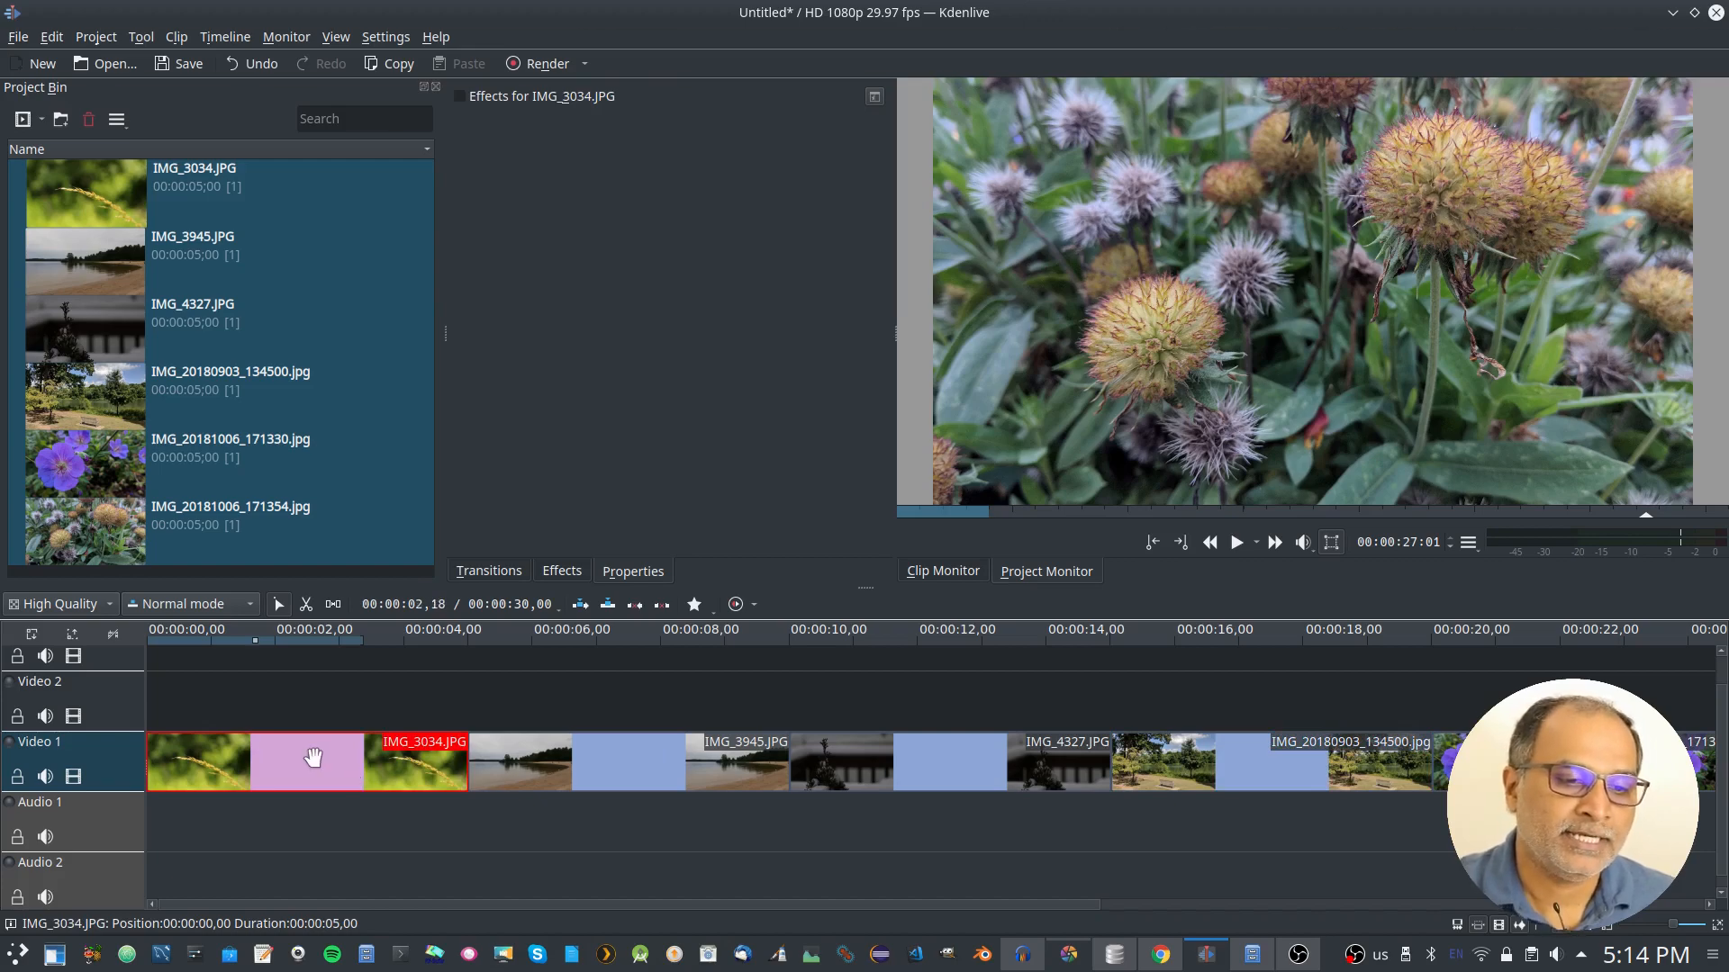
{"action": "double_click", "coordinate": [313, 758]}
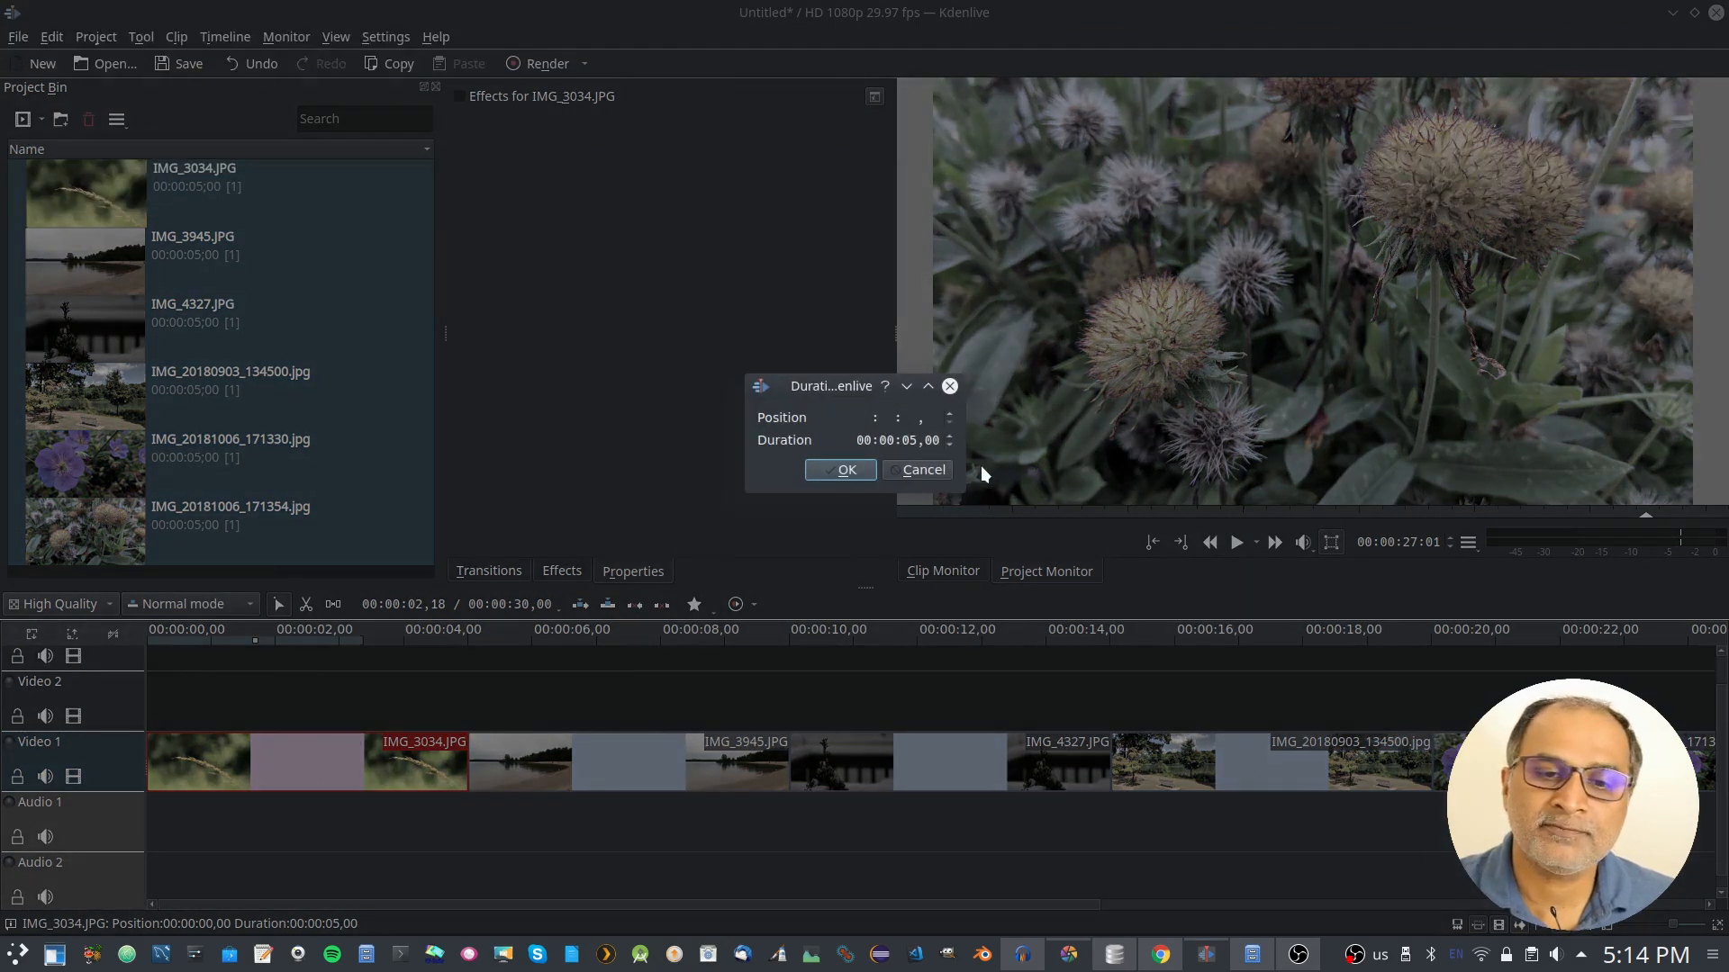
{"action": "left_click", "coordinate": [914, 470]}
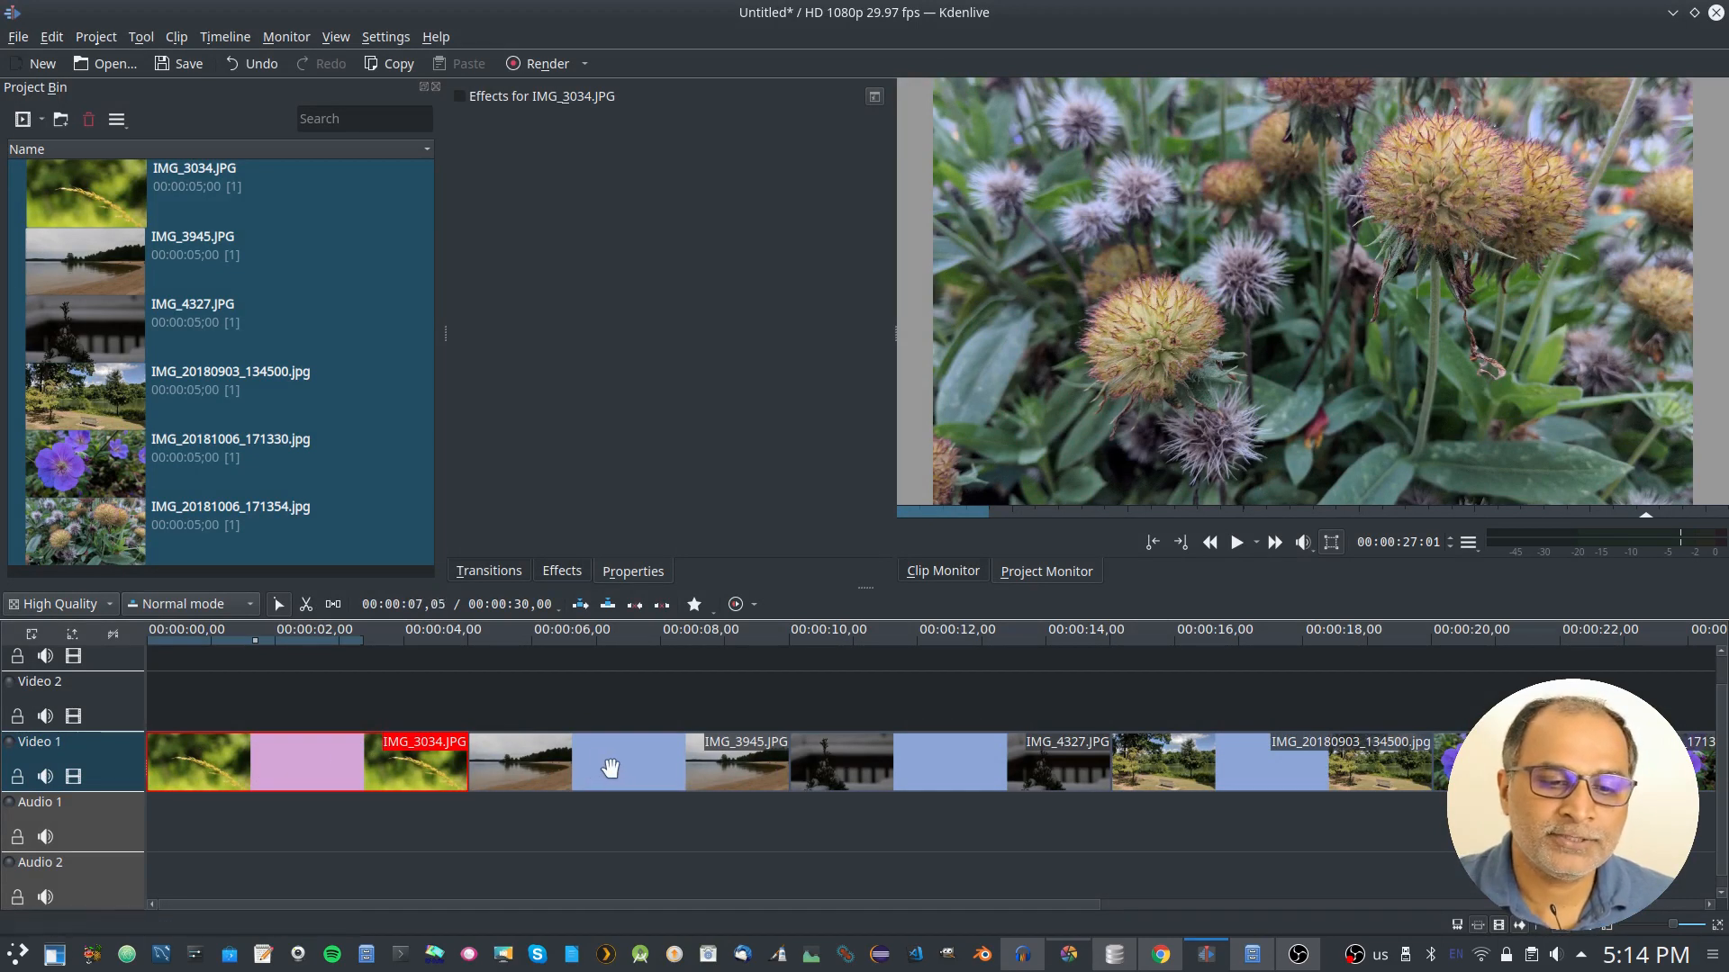
Overlap neighbouring clips by about half a second, with IMG_3945.JPG and IMG_20180903_134500.jpg on Video 2 and IMG_4327.JPG and IMG_20181006_171330.jpg shifted earlier on Video 1
{"action": "left_click_drag", "start_coordinate": [612, 767], "coordinate": [588, 720]}
{"action": "left_click_drag", "start_coordinate": [928, 764], "coordinate": [874, 764]}
{"action": "left_click_drag", "start_coordinate": [1221, 764], "coordinate": [1139, 707]}
{"action": "left_click_drag", "start_coordinate": [1568, 762], "coordinate": [1450, 761]}
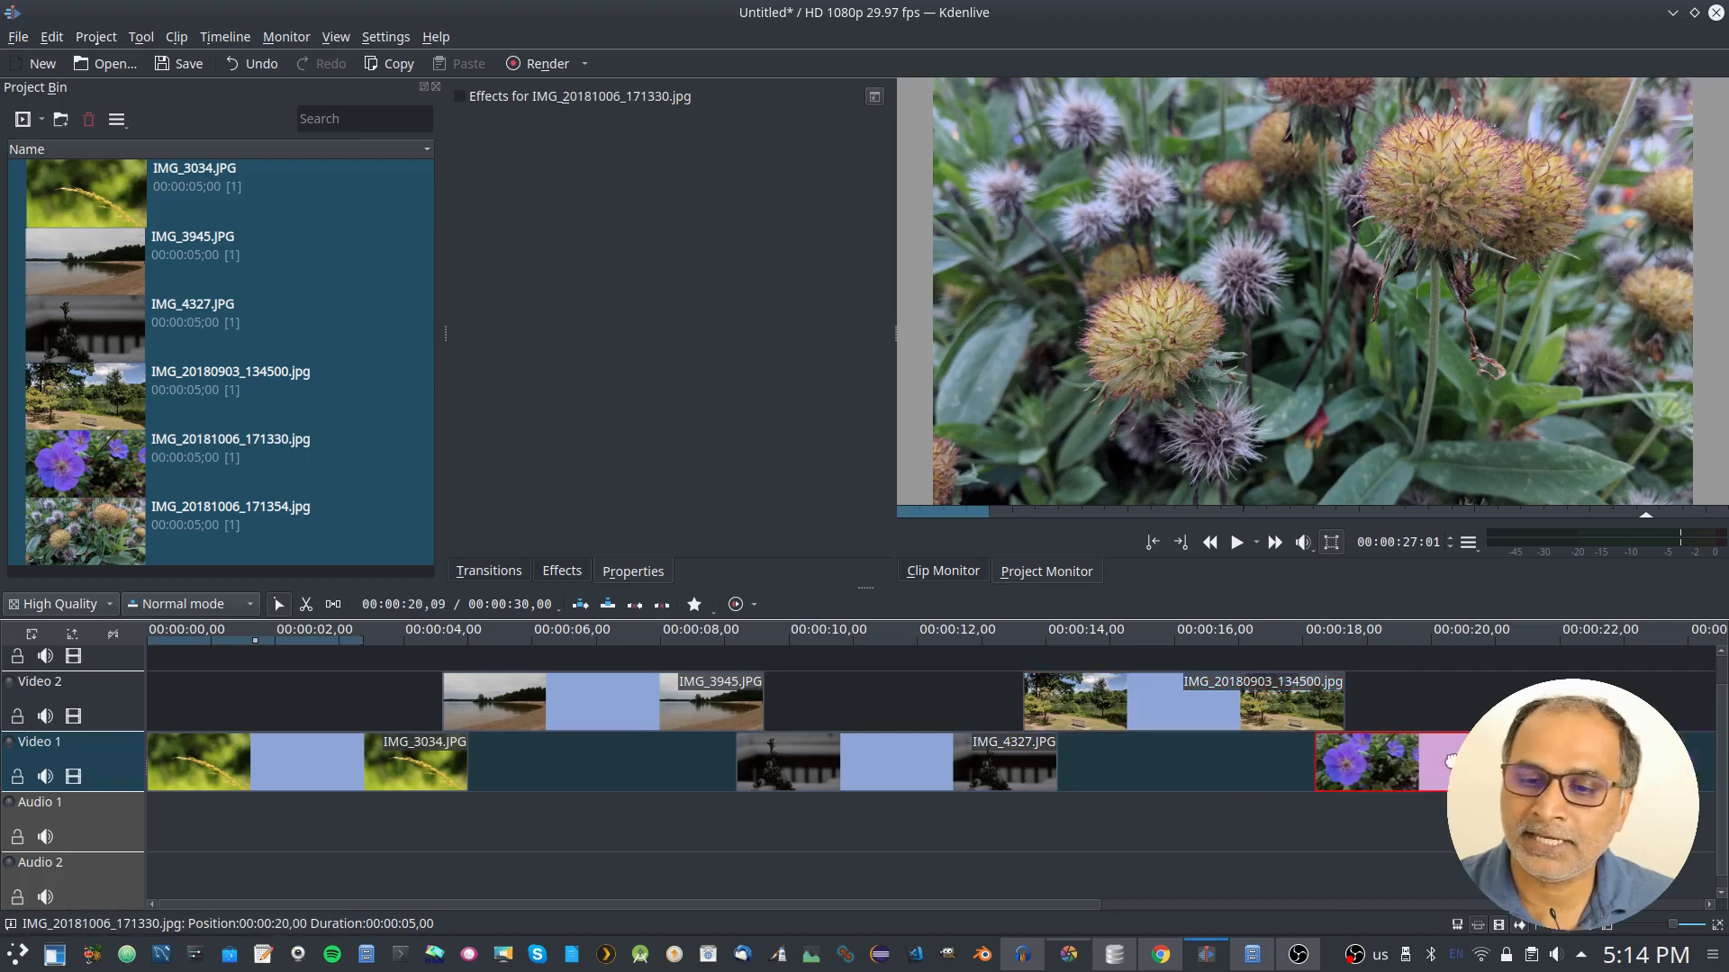
Add Dissolve transitions at the start and end of the IMG_3945.JPG clip on Video 2, over its overlaps with Video 1
{"action": "right_click", "coordinate": [465, 695]}
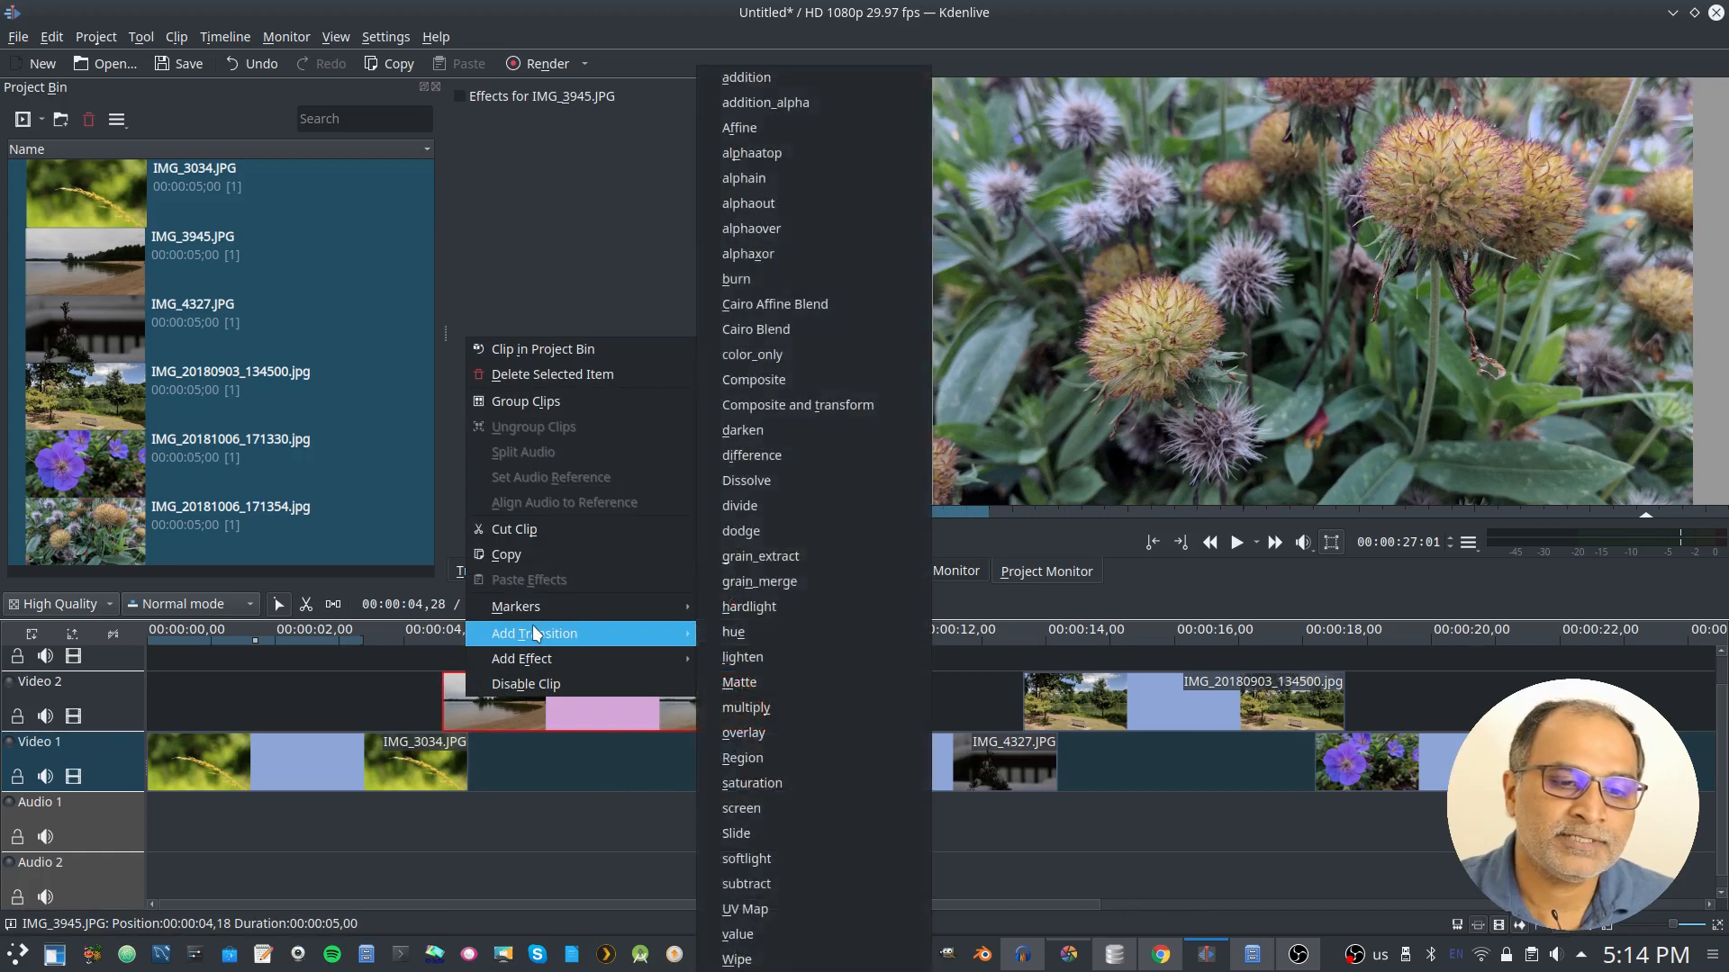
{"action": "left_click", "coordinate": [454, 736]}
{"action": "right_click", "coordinate": [755, 716]}
{"action": "mouse_move", "coordinate": [812, 648]}
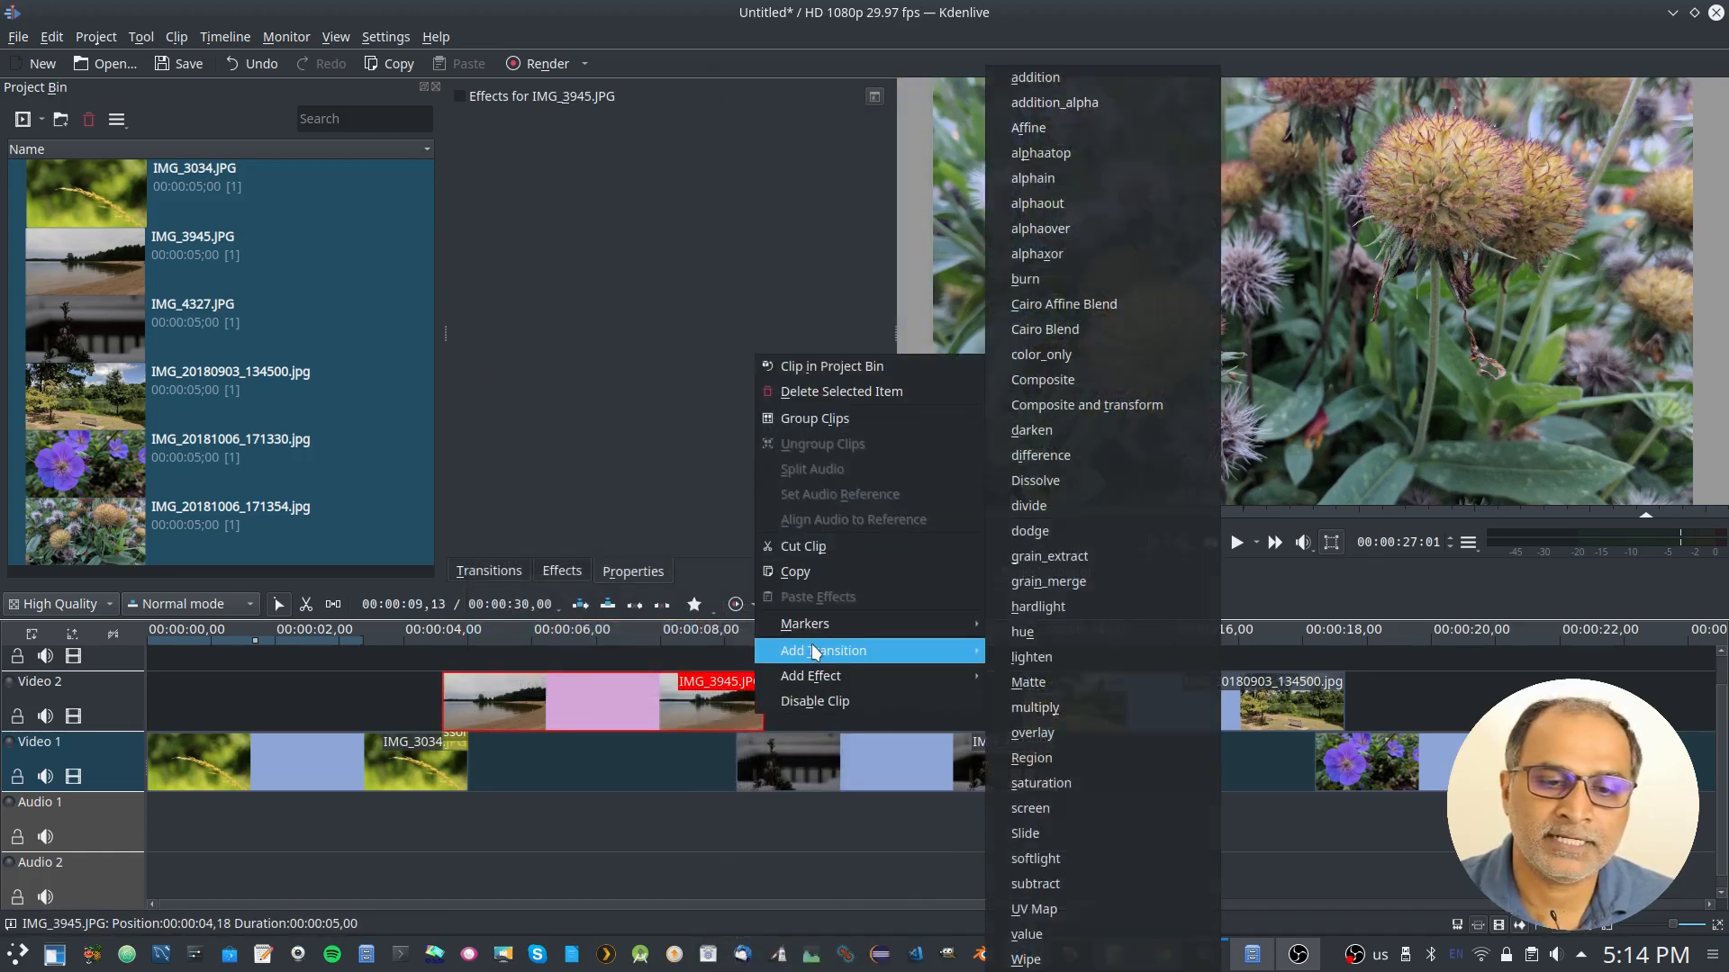
{"action": "left_click", "coordinate": [1061, 375]}
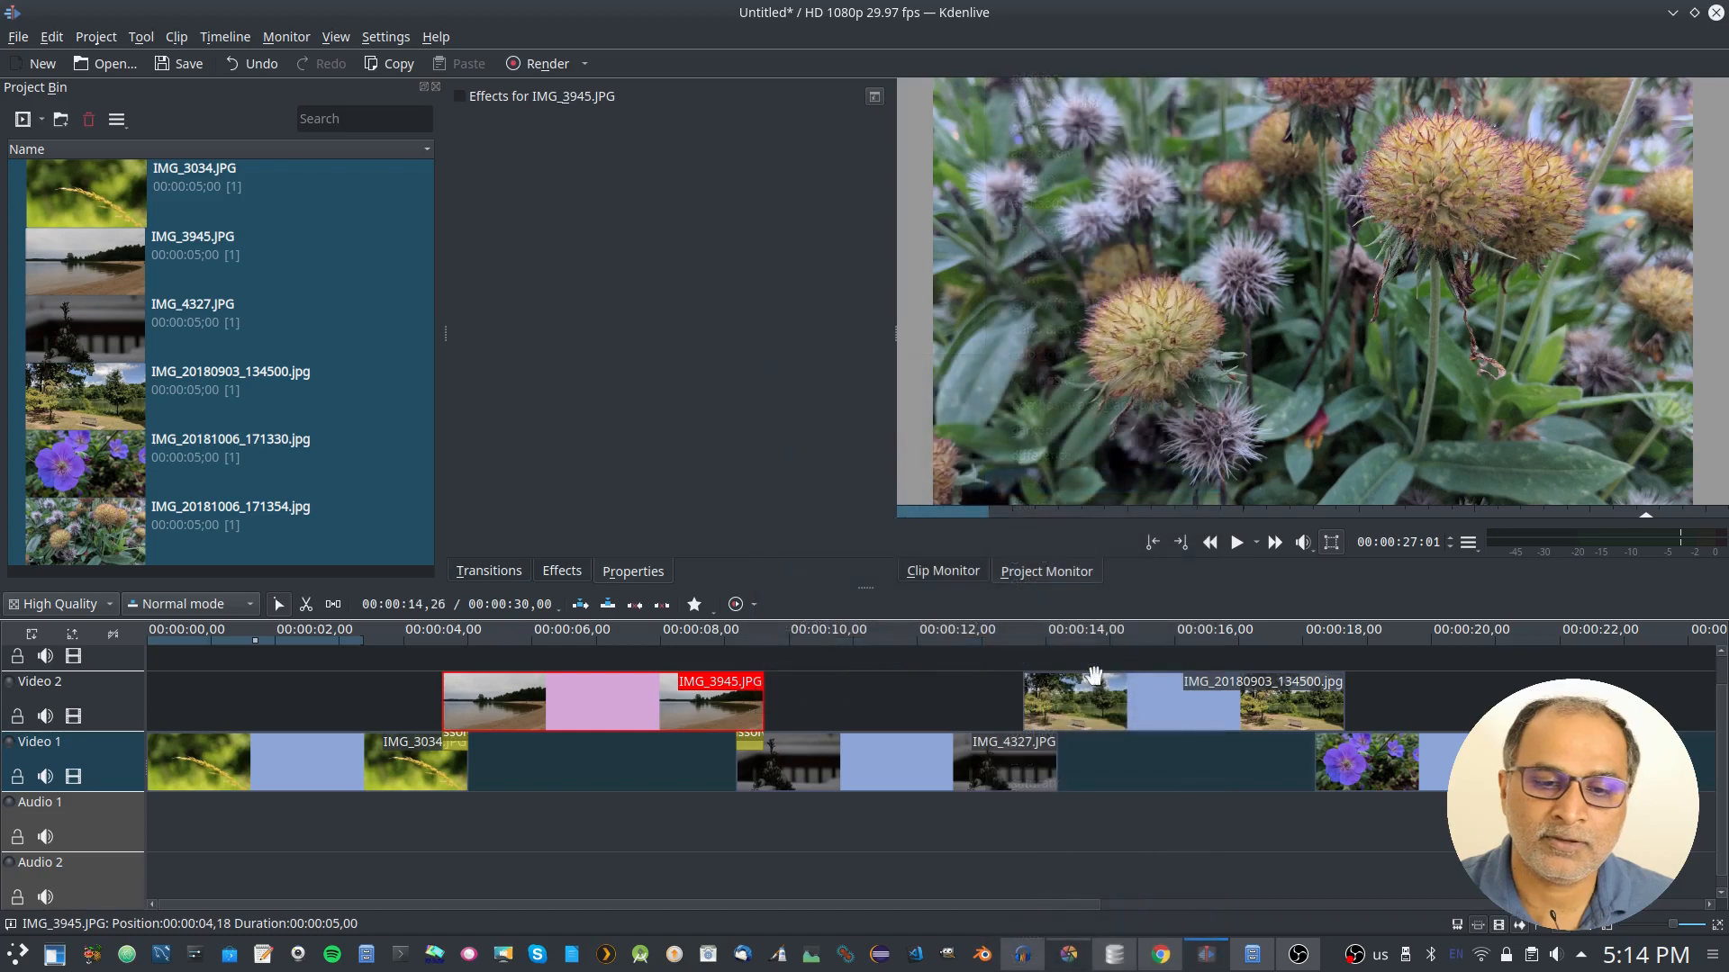
Add Dissolve transitions at the start and end of the IMG_20180903_134500.jpg clip on Video 2
{"action": "right_click", "coordinate": [1045, 711]}
{"action": "mouse_move", "coordinate": [1124, 657]}
{"action": "left_click", "coordinate": [1325, 481]}
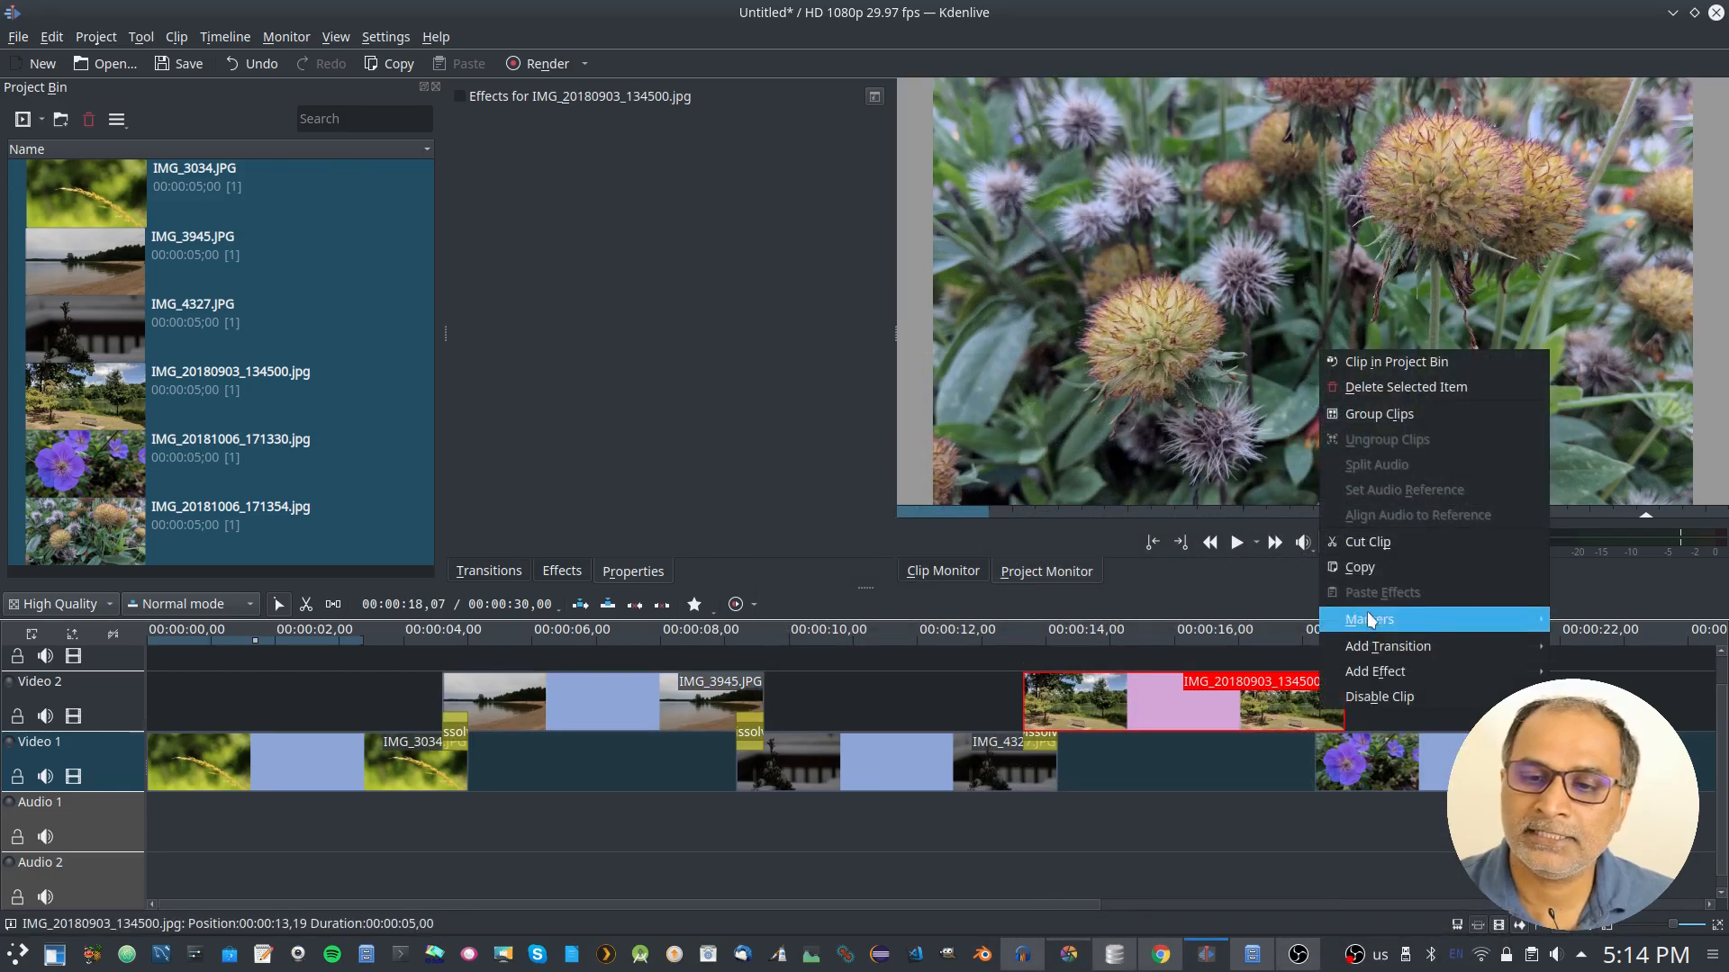
{"action": "mouse_move", "coordinate": [1371, 650]}
{"action": "left_click", "coordinate": [1132, 481]}
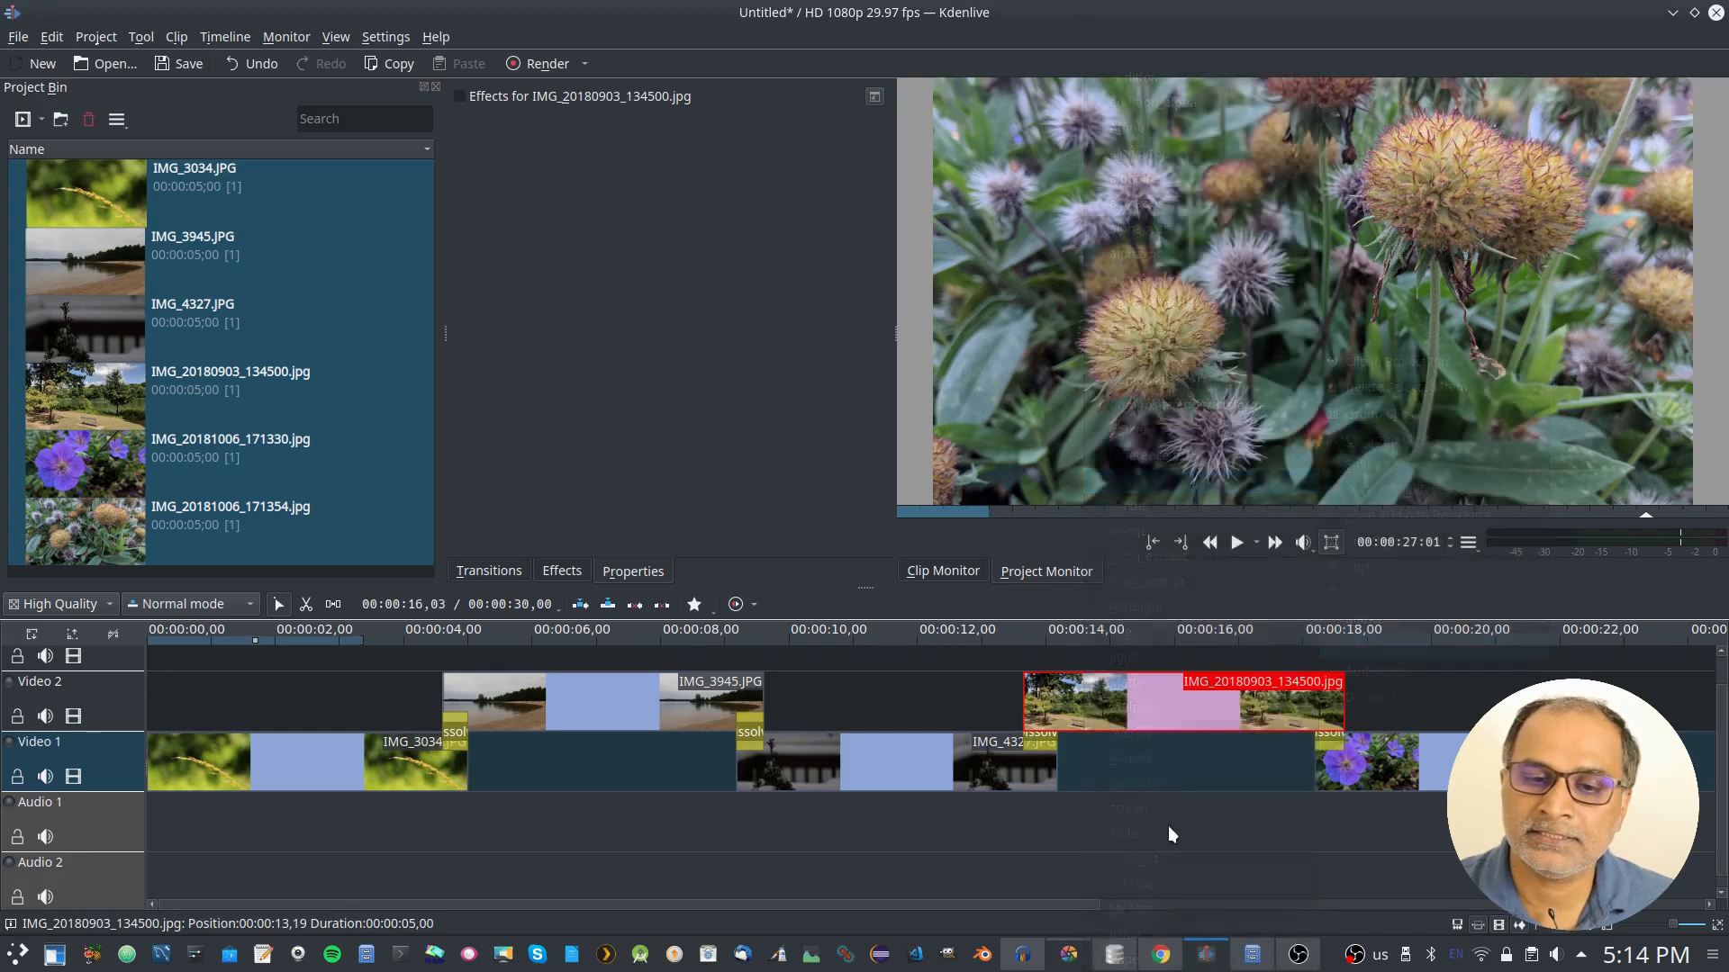
Play the slideshow from near the beginning through the four dissolves to preview the transitions
{"action": "left_click", "coordinate": [182, 693]}
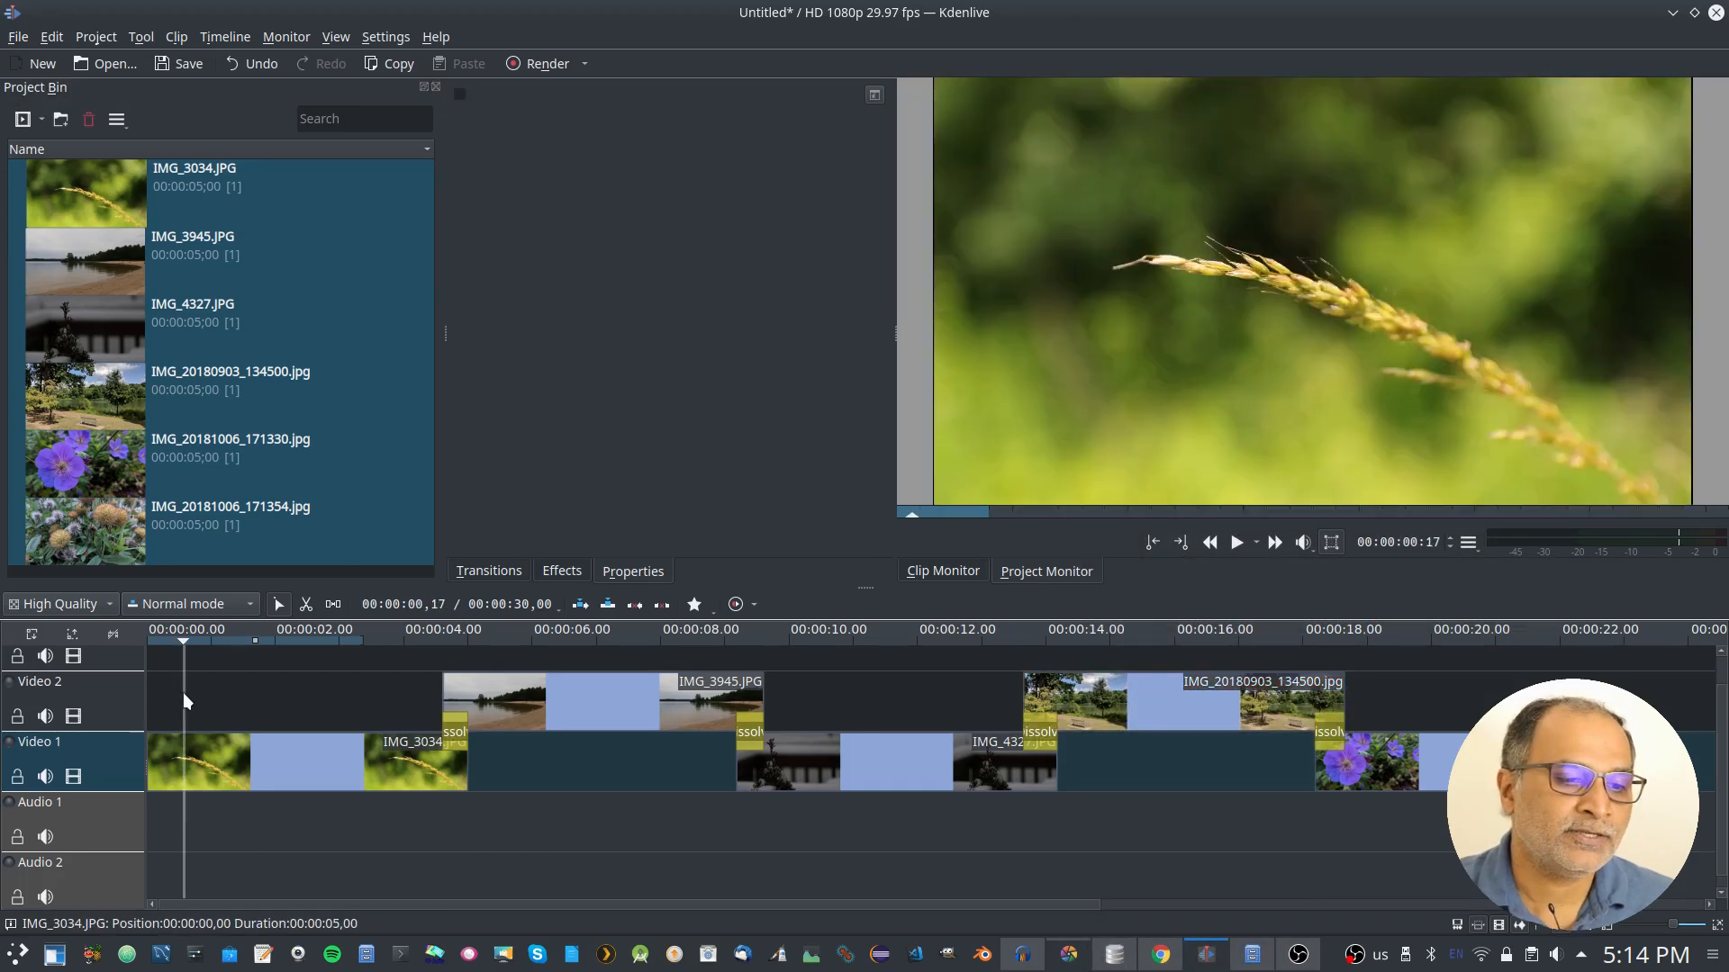
{"action": "key", "text": "Home"}
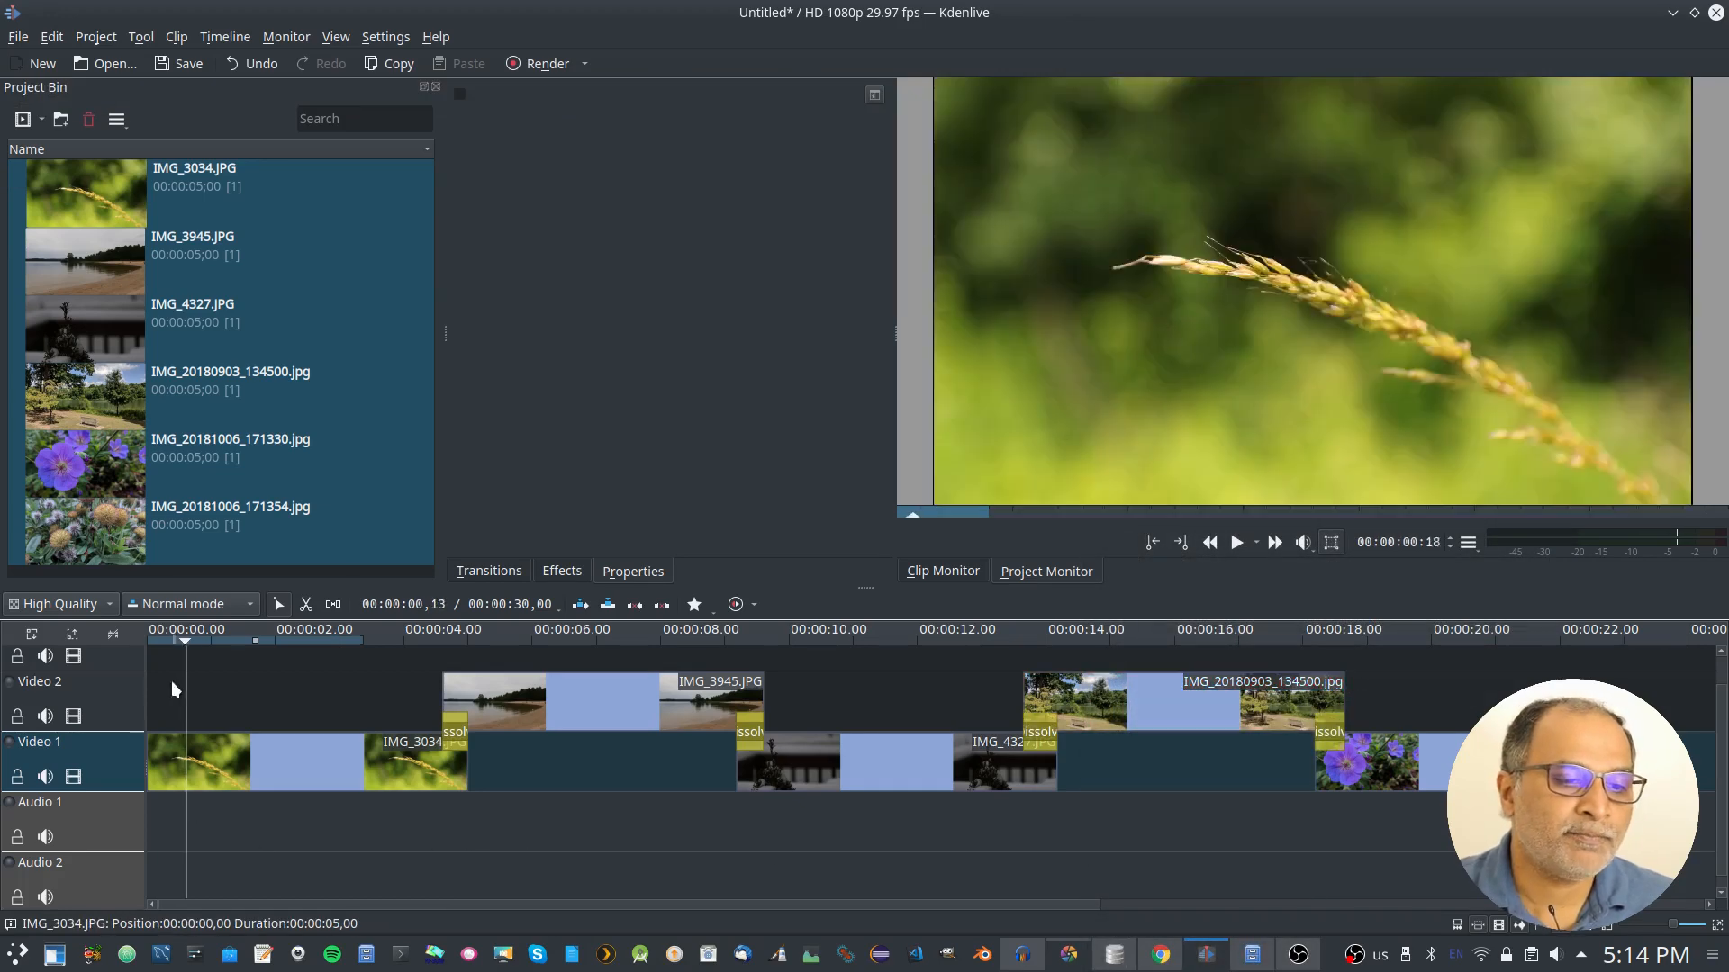
{"action": "left_click", "coordinate": [1236, 542]}
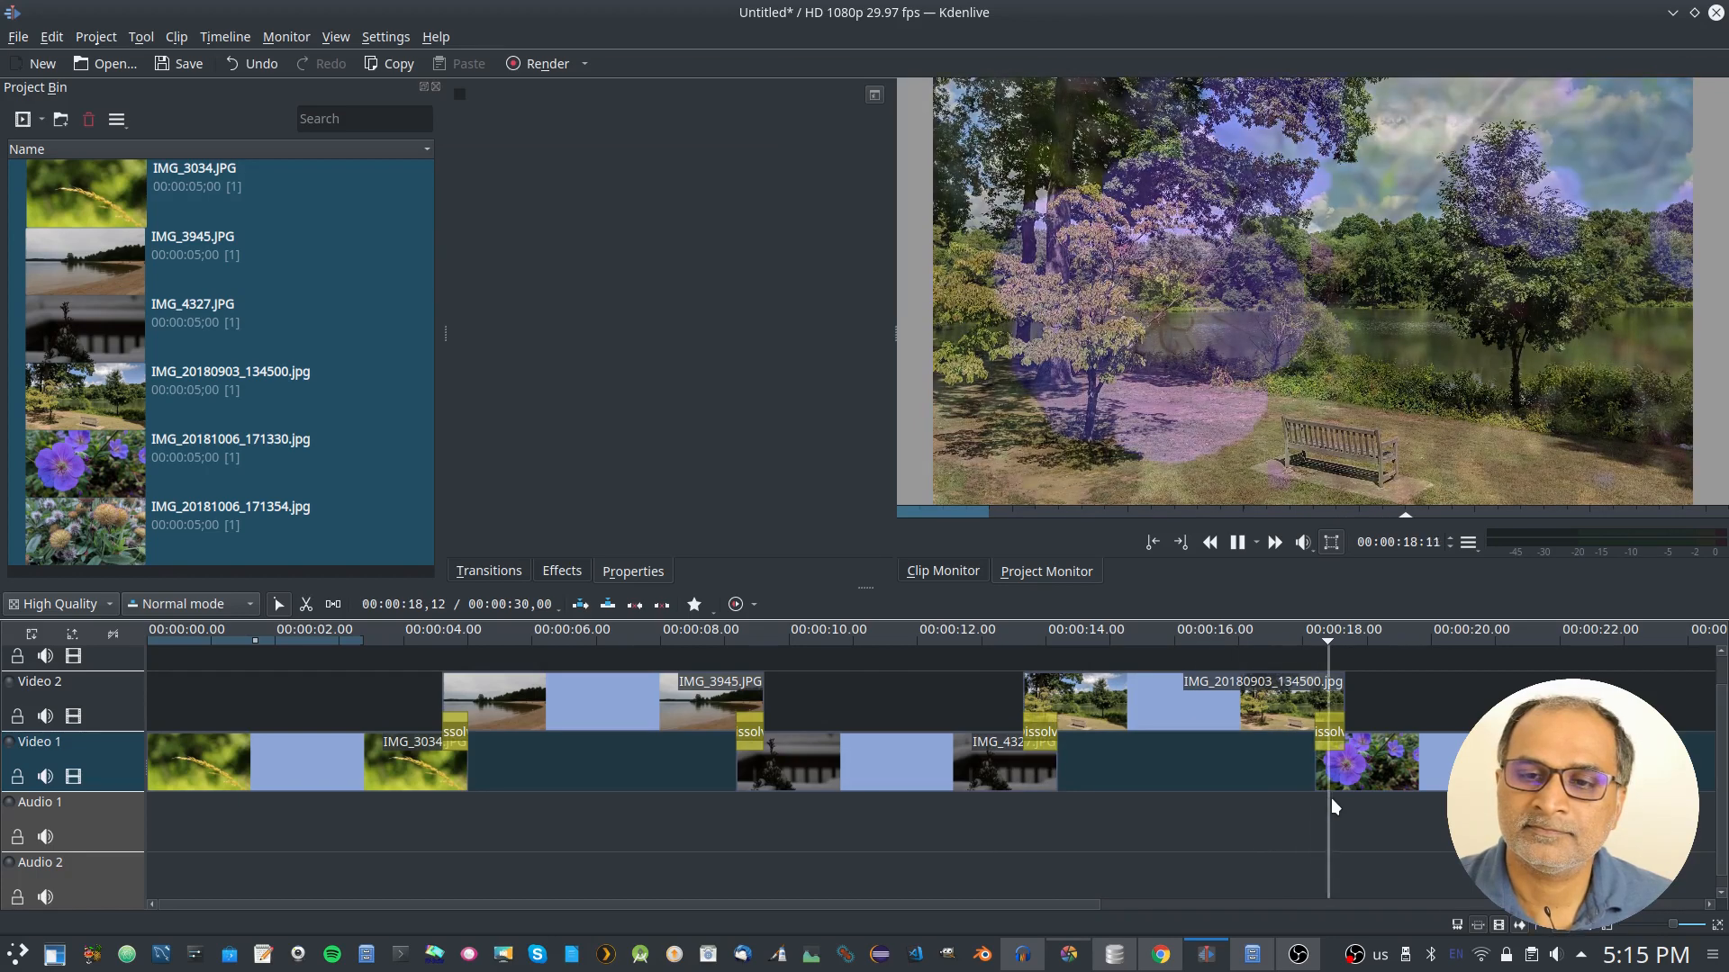
{"action": "left_click", "coordinate": [1237, 542]}
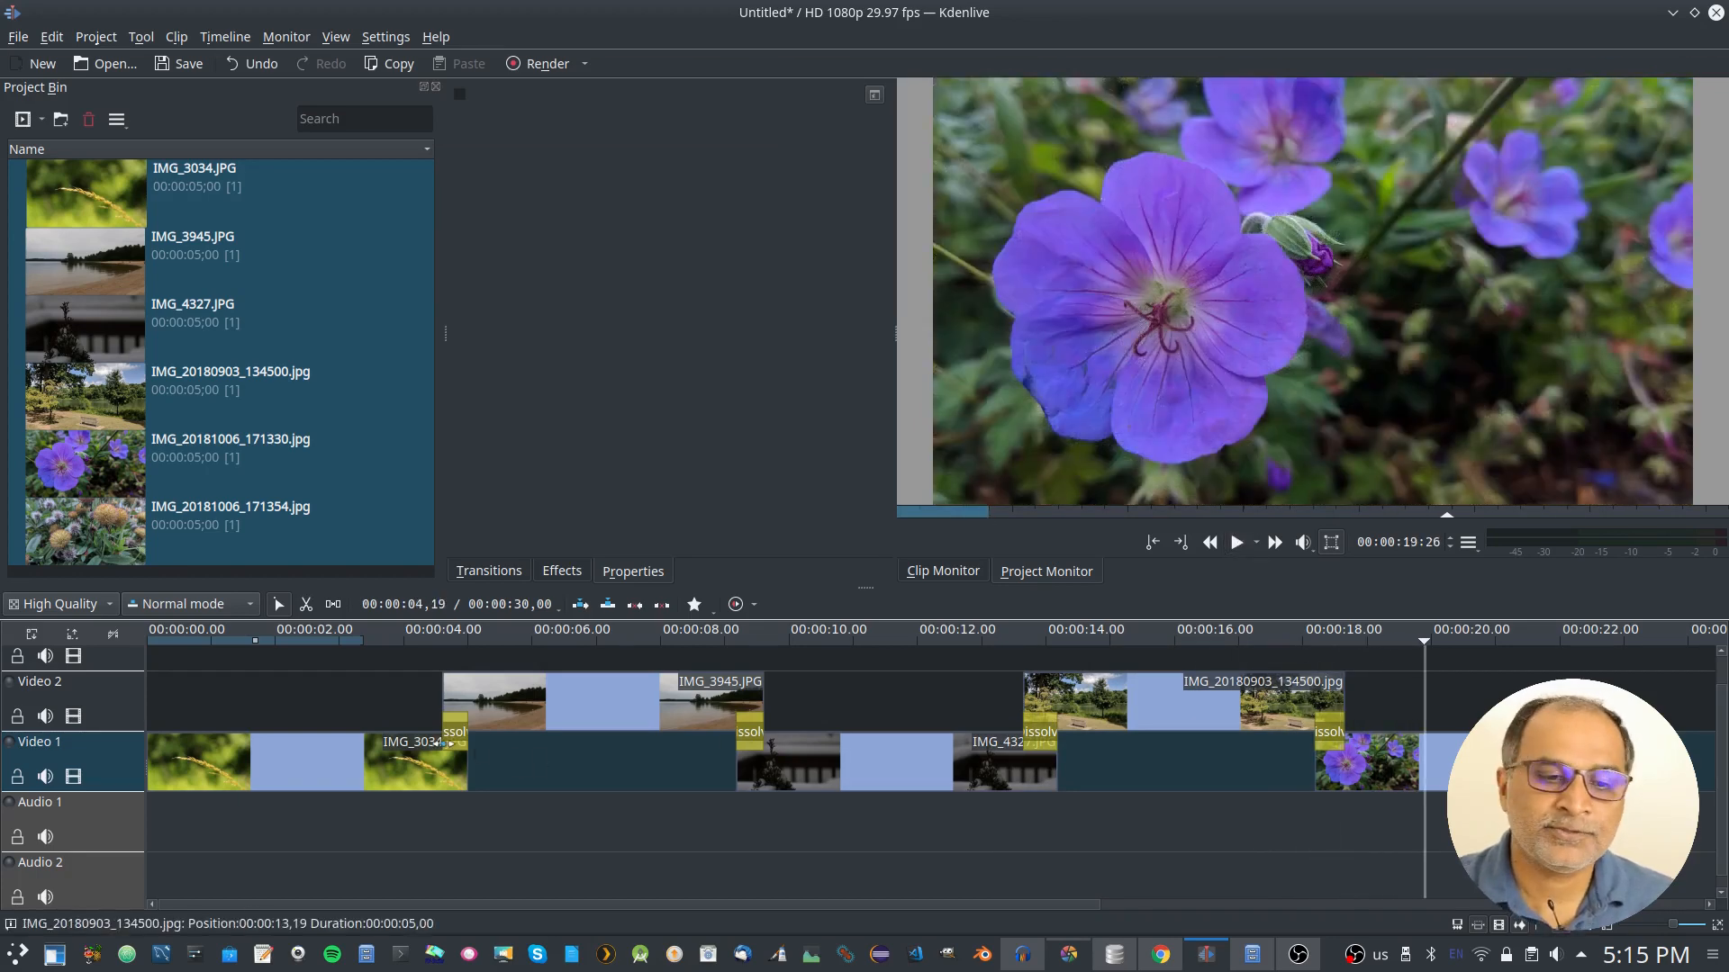
Set the first Dissolve's duration to 00:00:01,00 and shift it and the IMG_3945.JPG clip earlier so the overlap ends with IMG_3034.JPG
{"action": "double_click", "coordinate": [455, 728]}
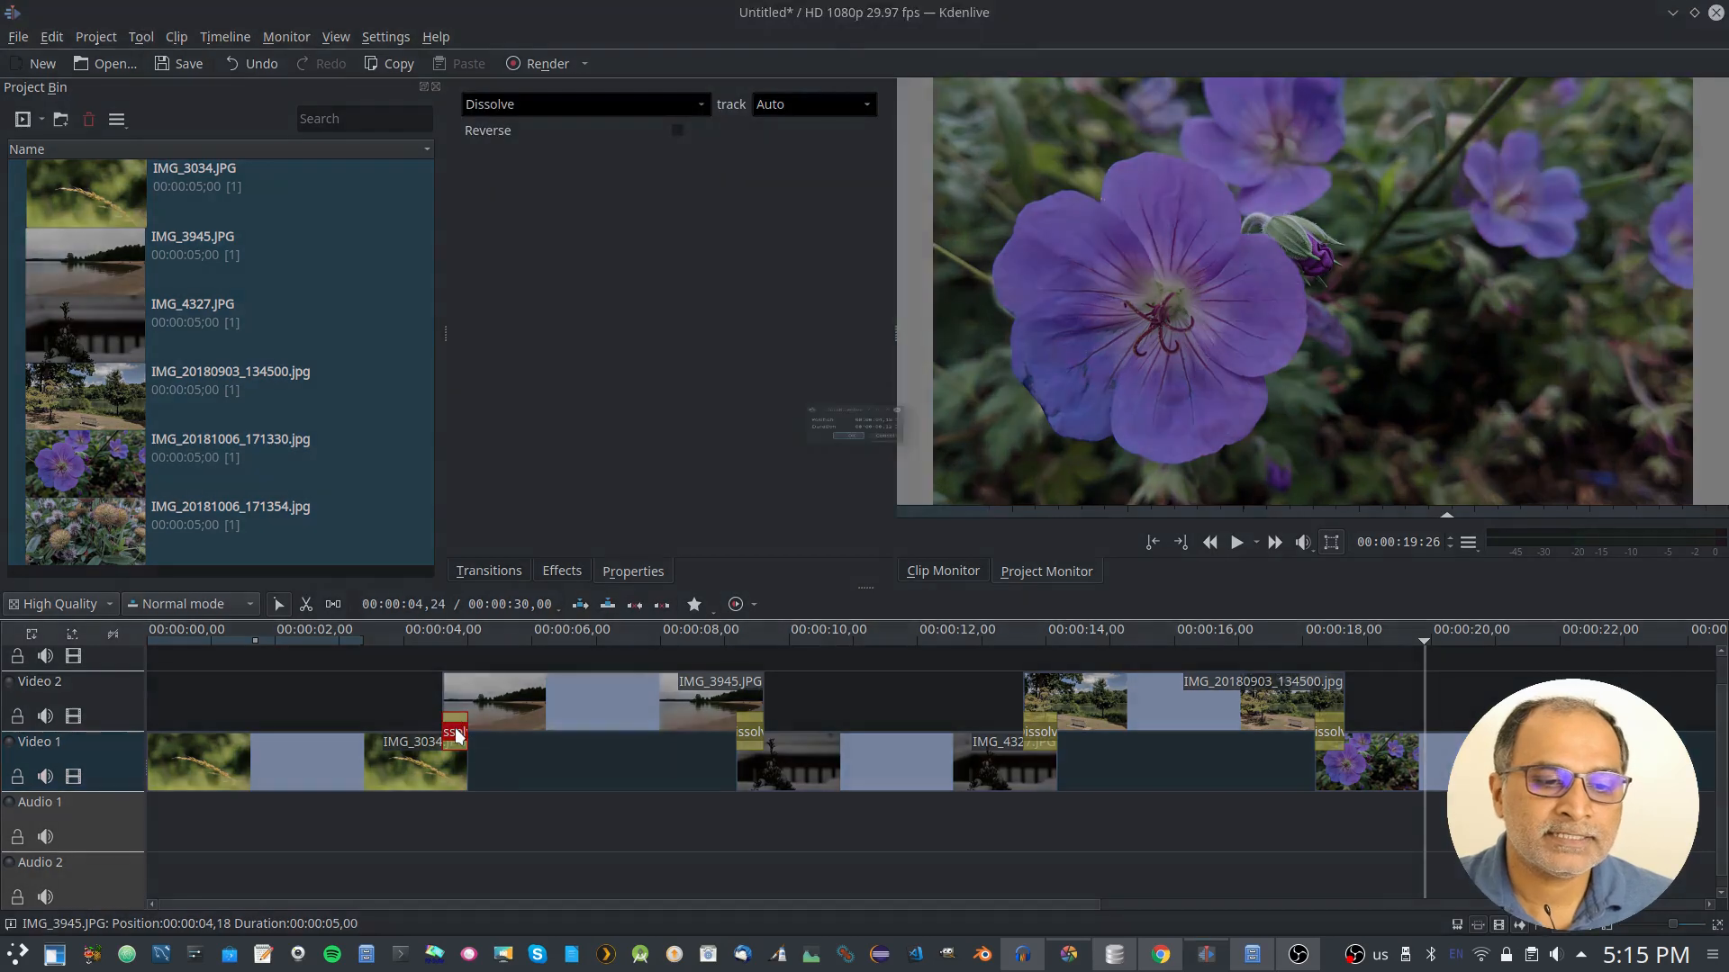
{"action": "left_click", "coordinate": [922, 440]}
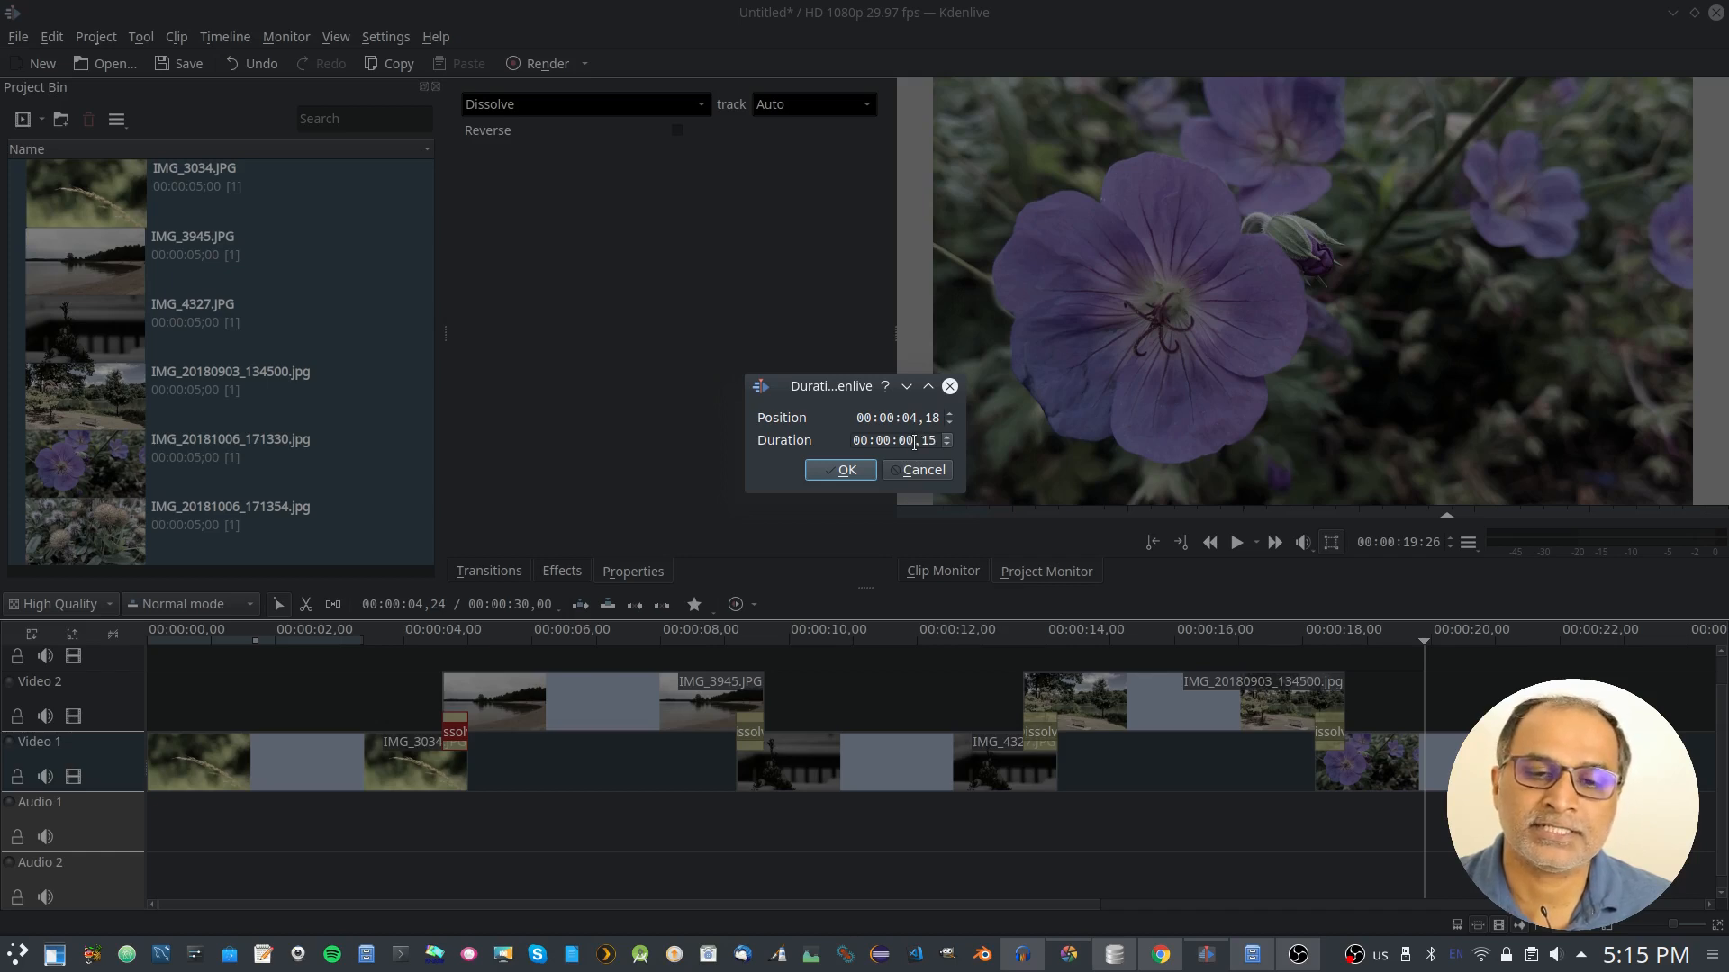
{"action": "scroll", "coordinate": [914, 442], "scroll_direction": "up", "scroll_amount": 11}
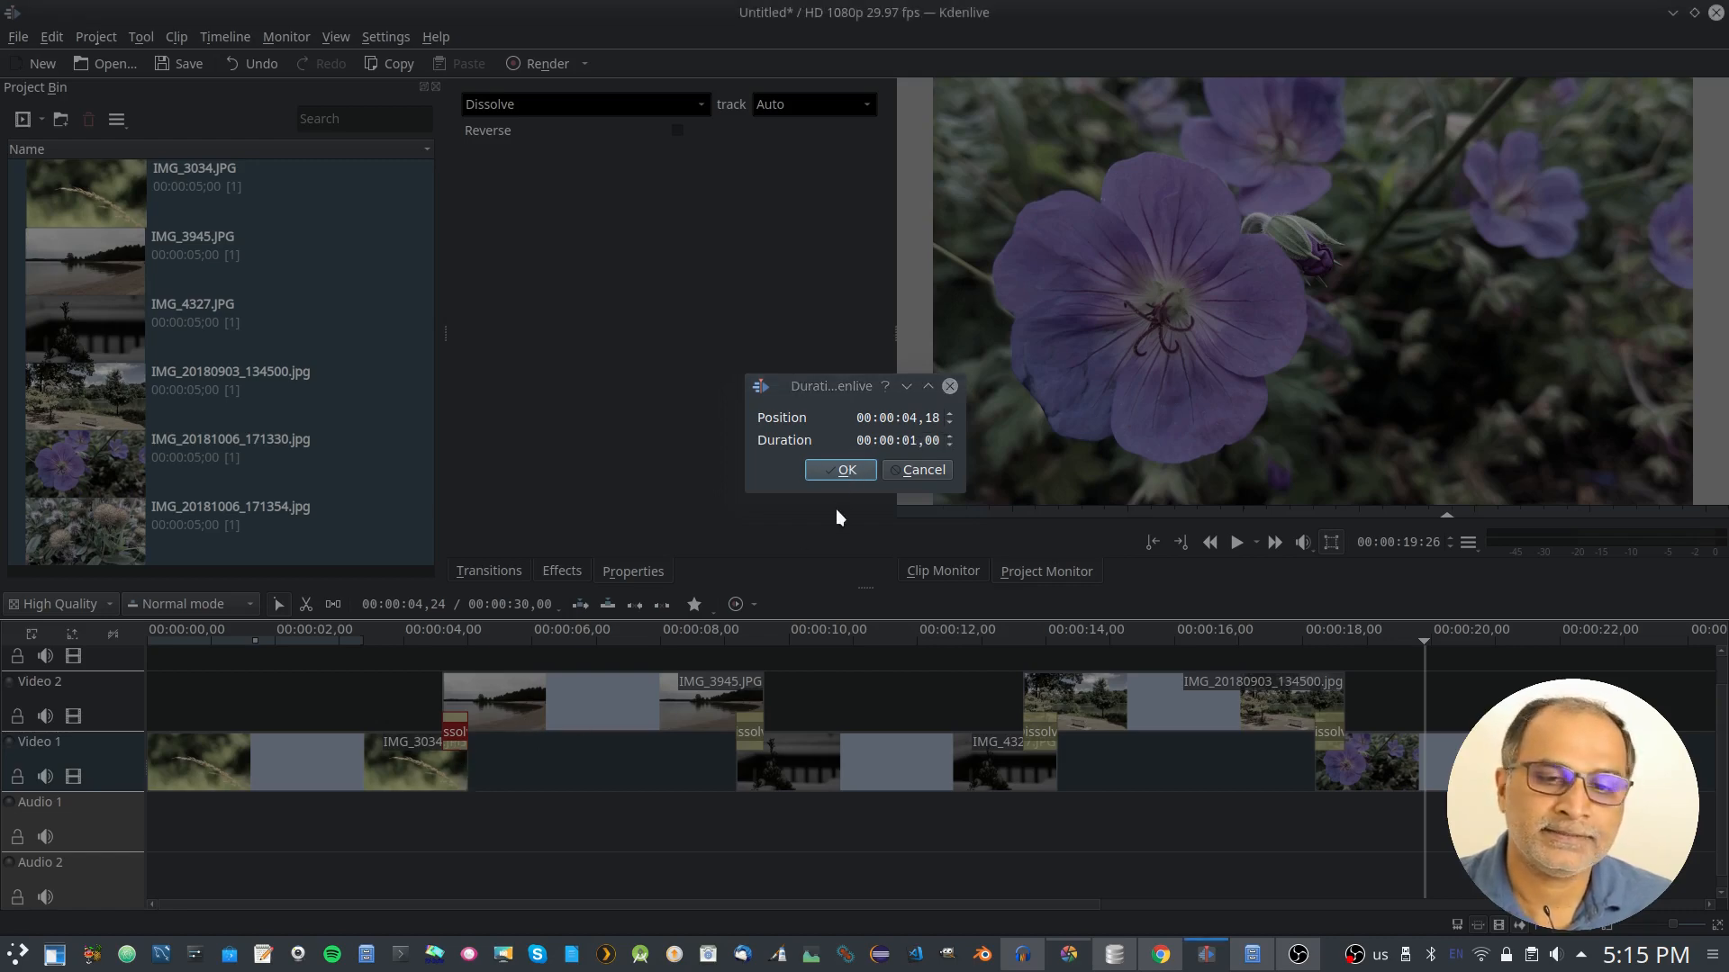
{"action": "left_click", "coordinate": [844, 469]}
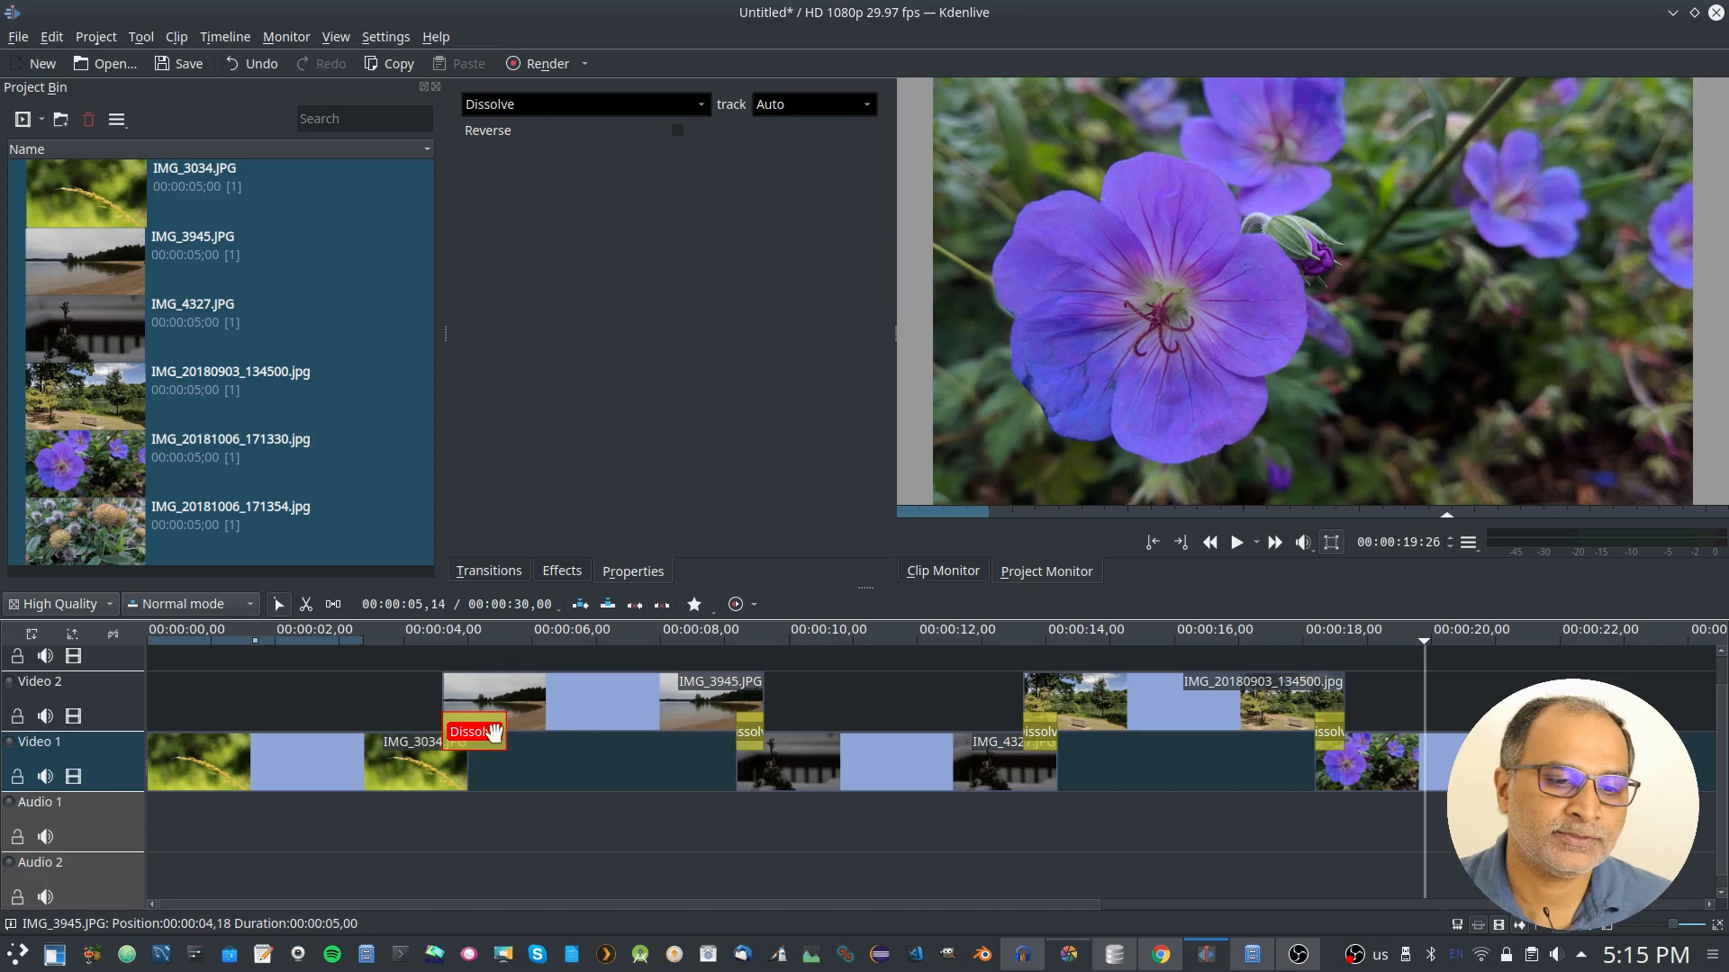
{"action": "left_click_drag", "start_coordinate": [495, 731], "coordinate": [454, 731]}
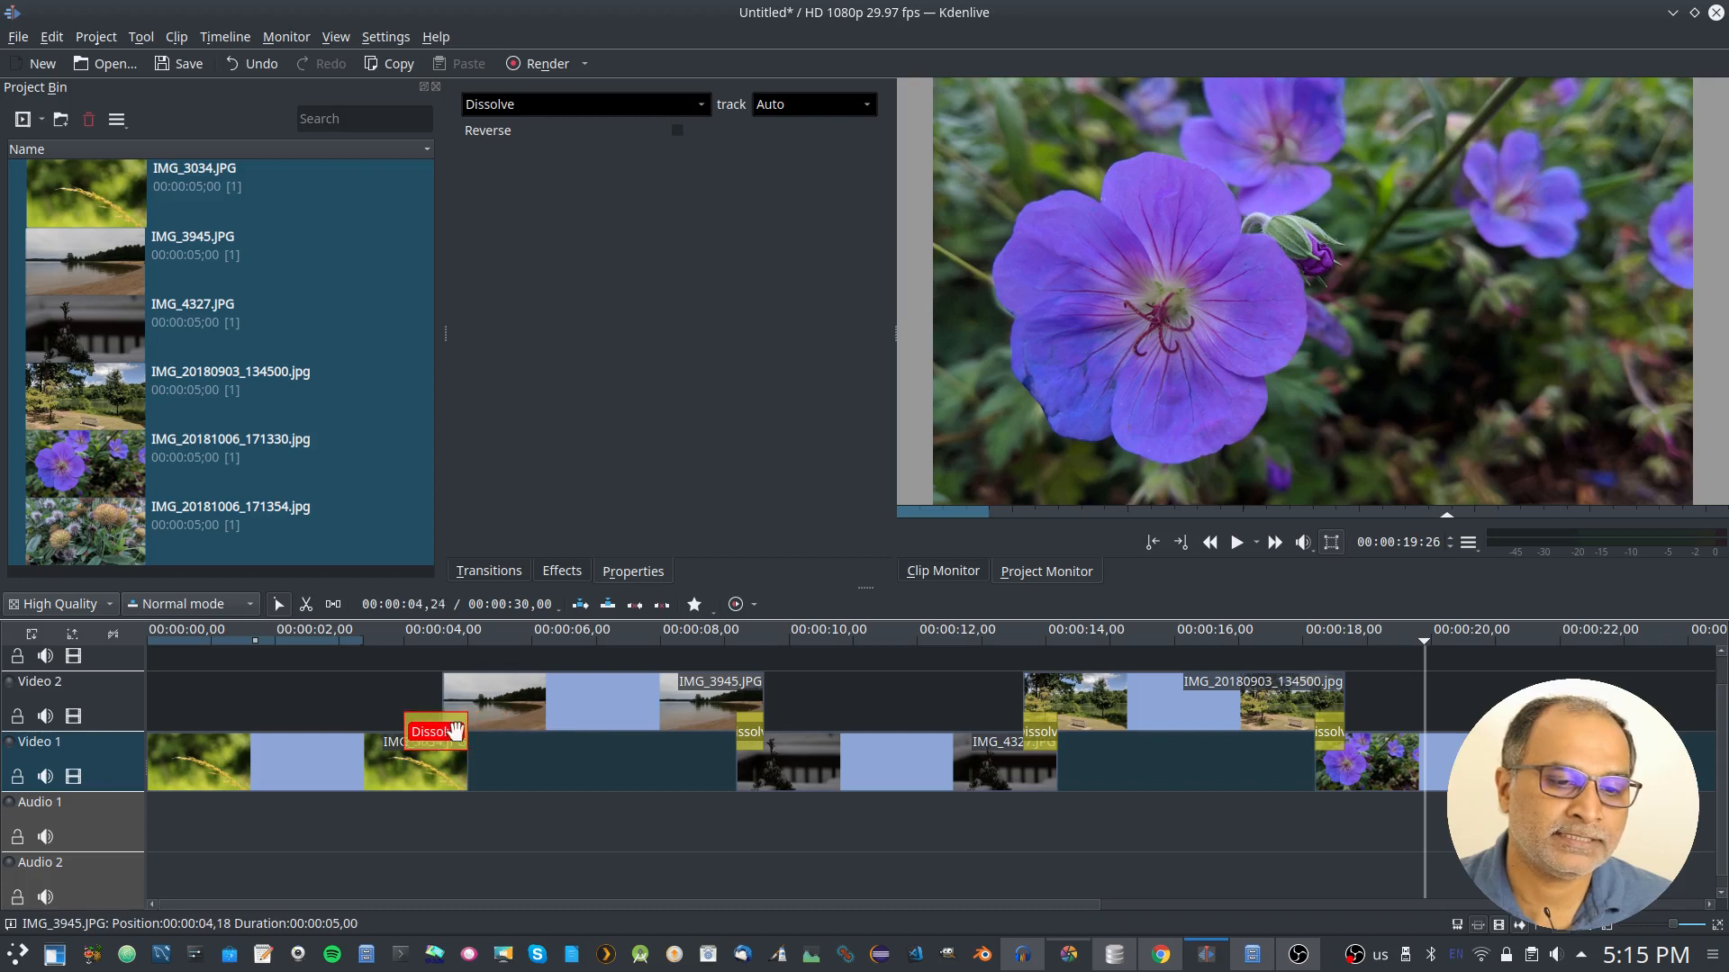
{"action": "left_click_drag", "start_coordinate": [606, 701], "coordinate": [567, 702]}
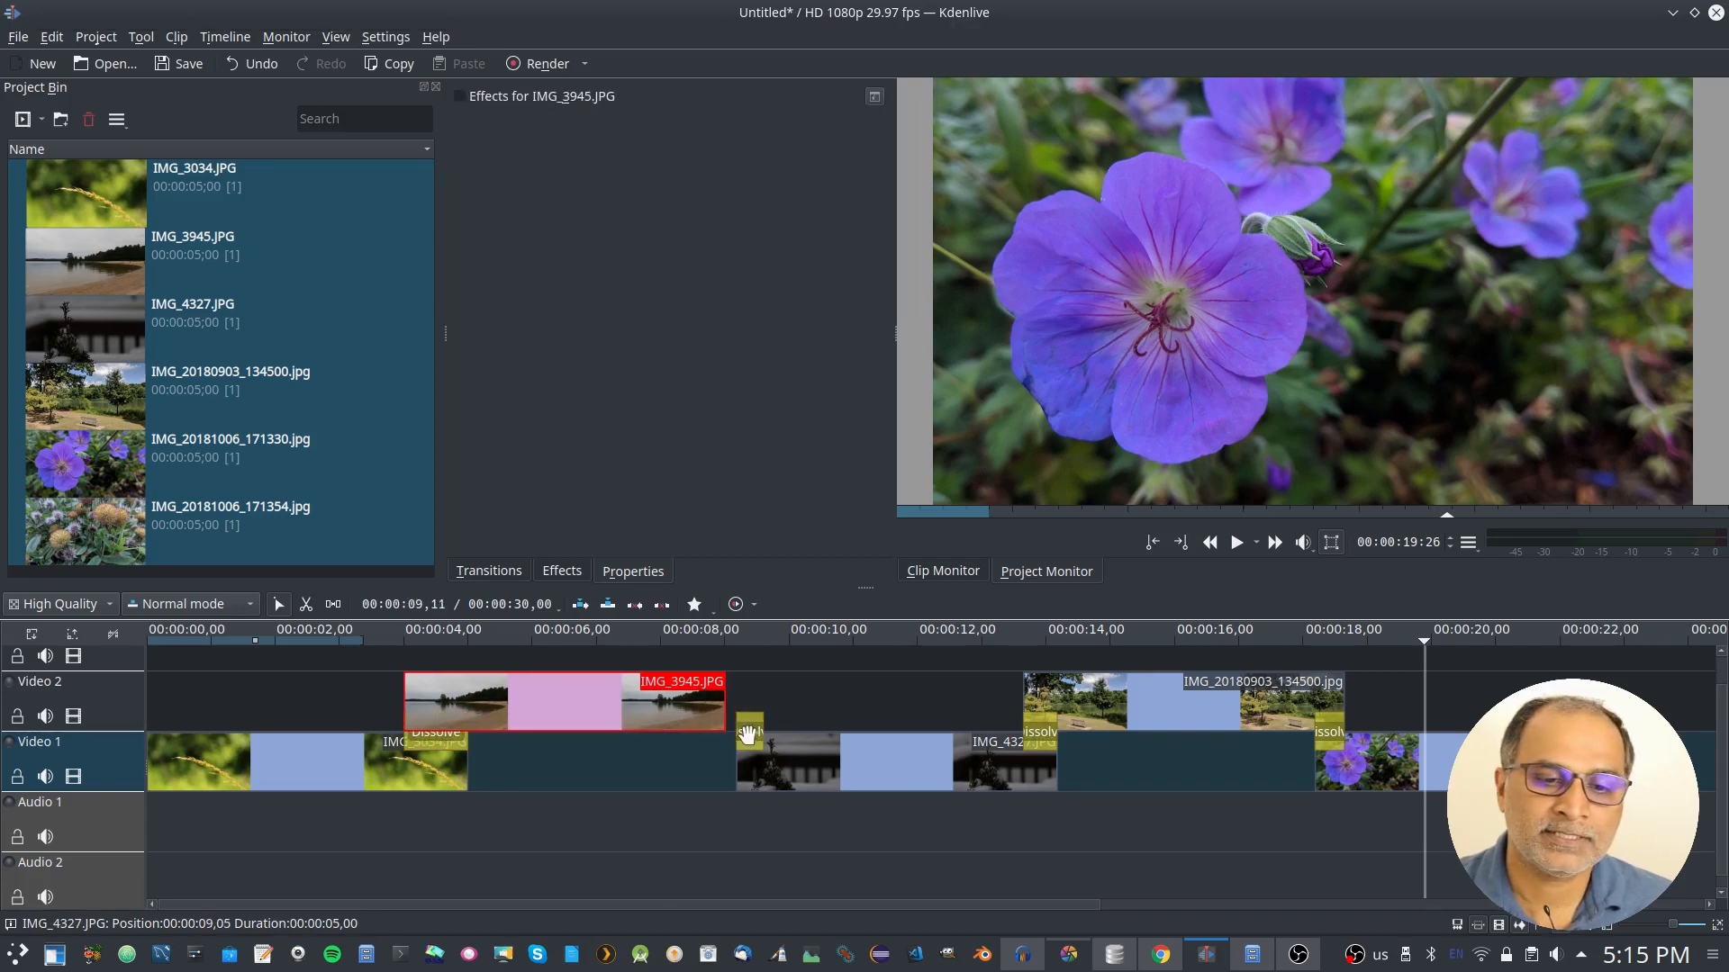
Give the second Dissolve a one-second duration ending with the IMG_3945.JPG clip, and move the IMG_4327.JPG clip earlier to start with it
{"action": "left_click_drag", "start_coordinate": [756, 735], "coordinate": [703, 732]}
{"action": "double_click", "coordinate": [703, 733]}
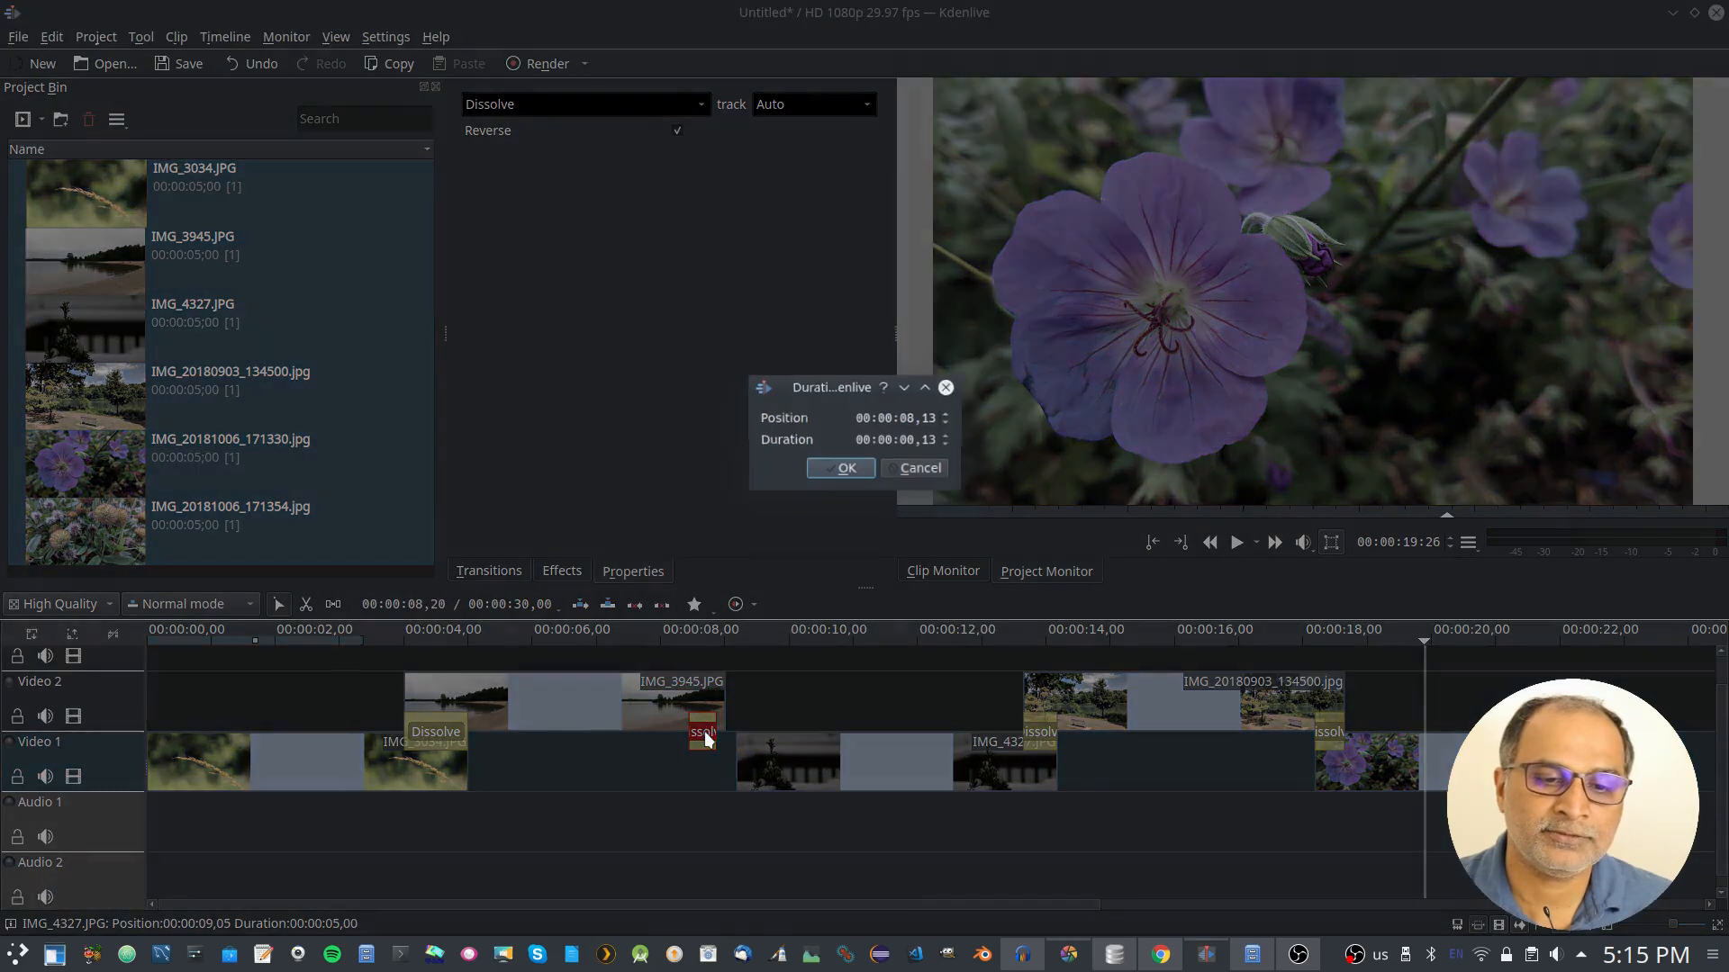
{"action": "left_click", "coordinate": [903, 439]}
{"action": "double_click", "coordinate": [904, 438]}
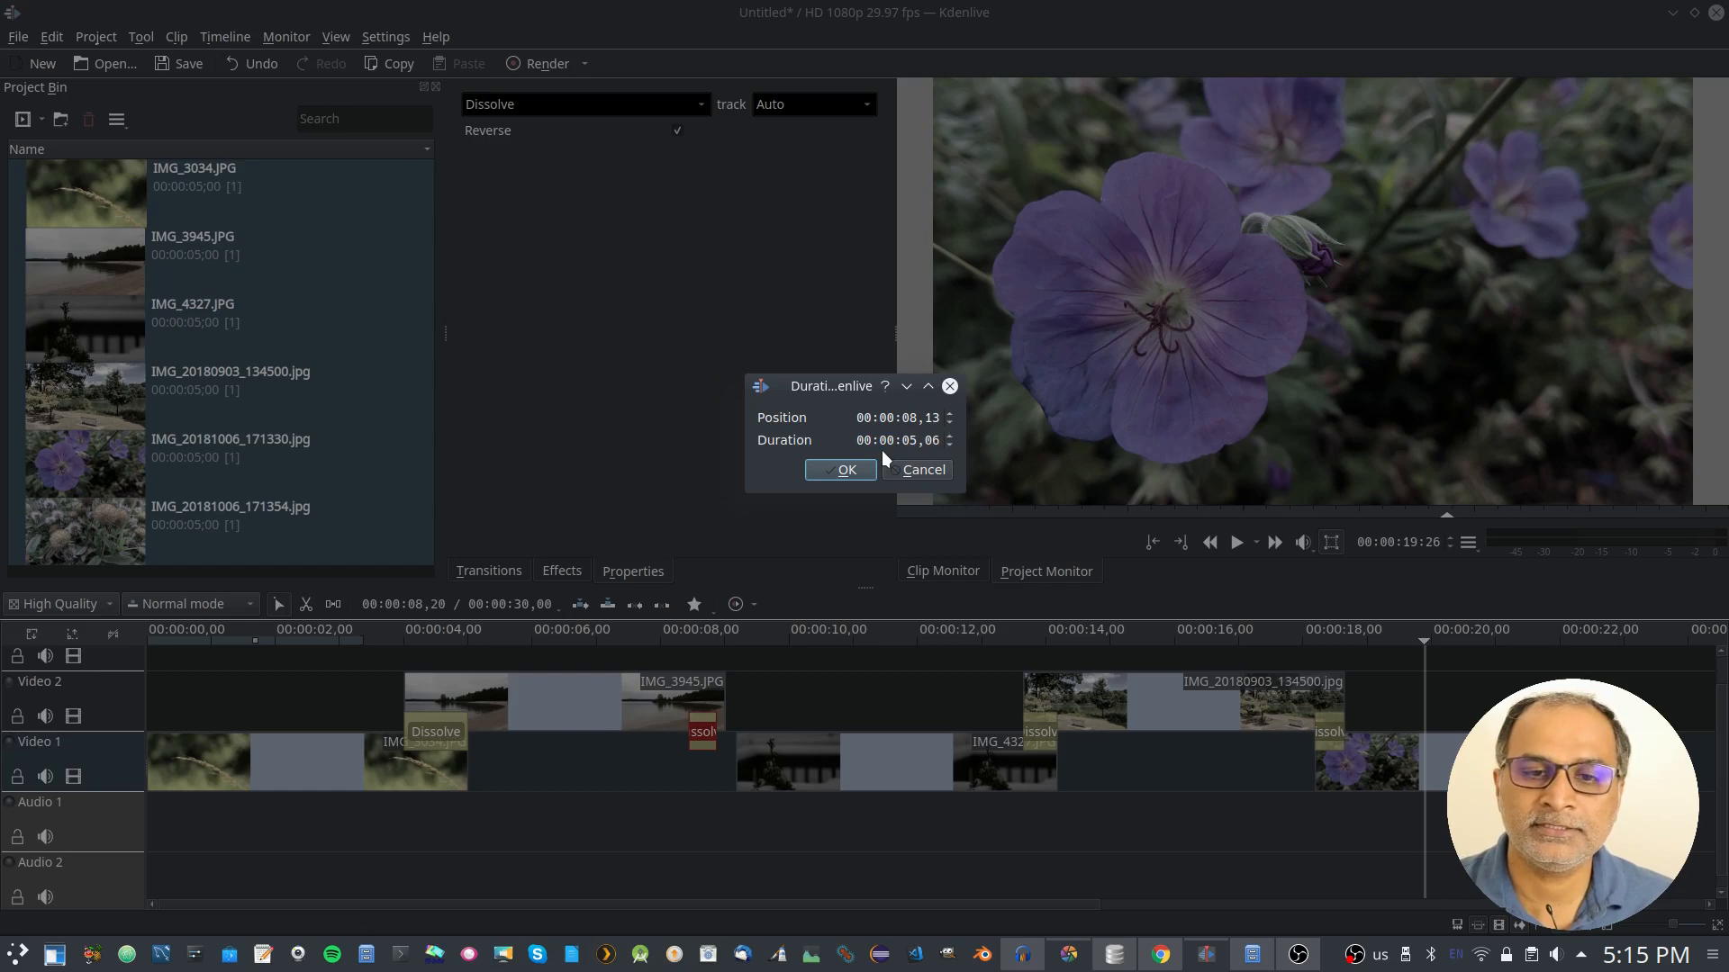
{"action": "left_click", "coordinate": [903, 439]}
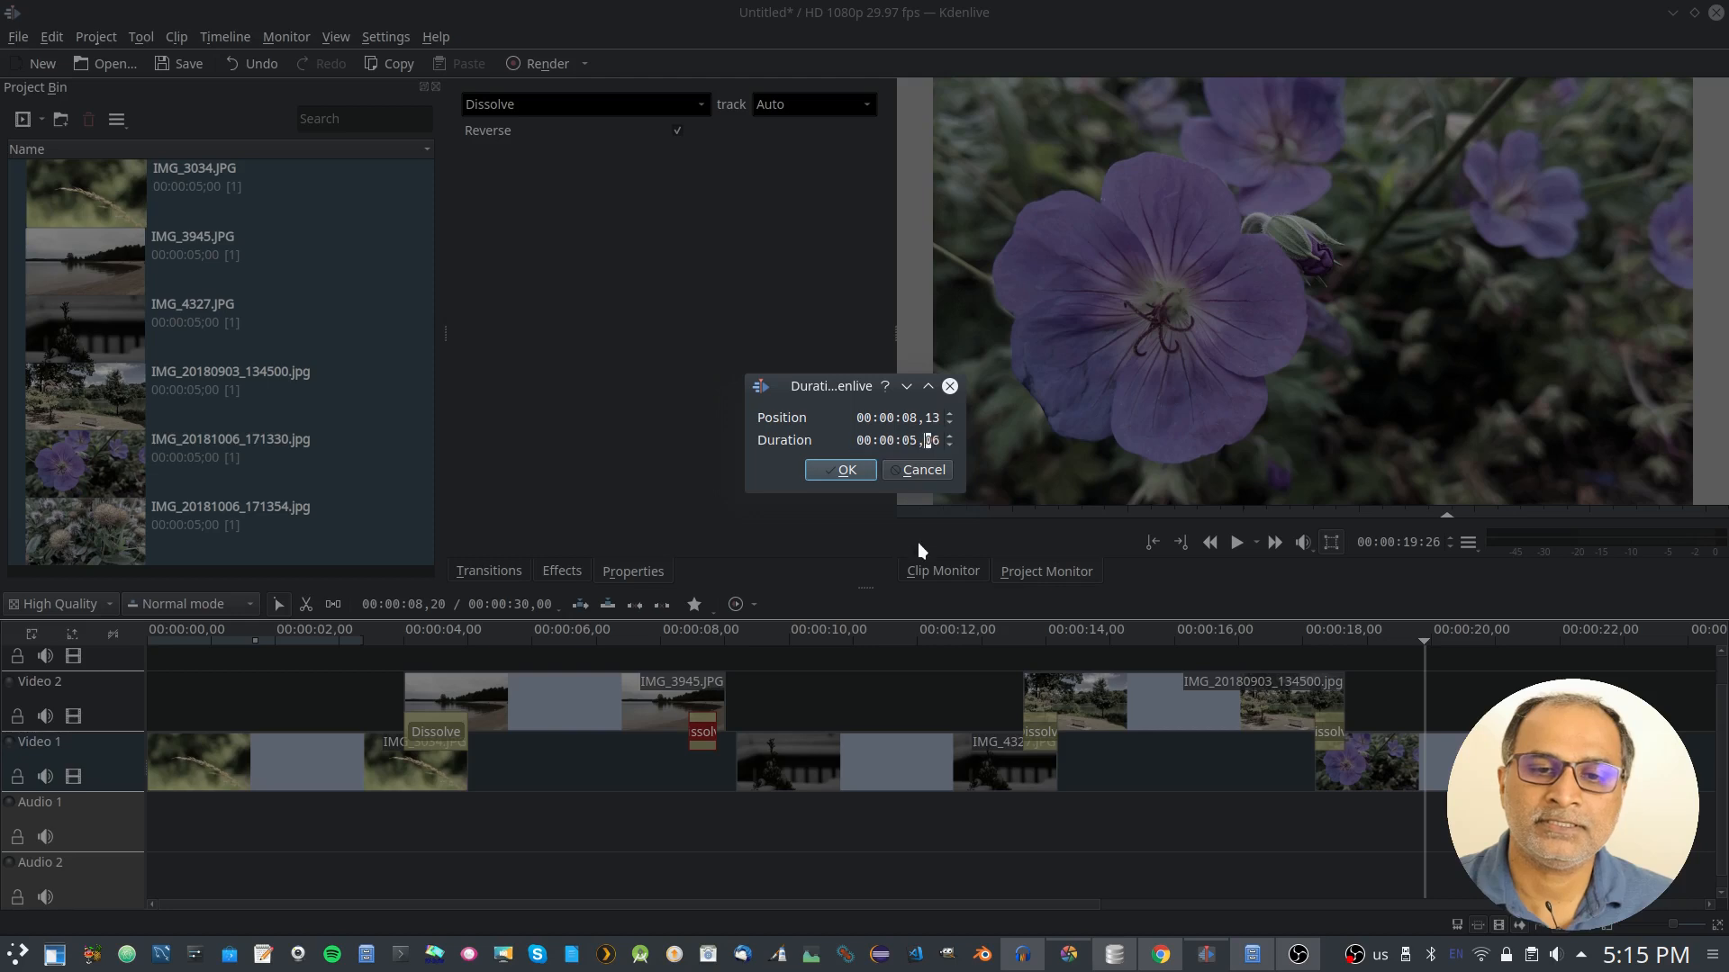
{"action": "key", "text": "Left"}
{"action": "key", "text": "Right"}
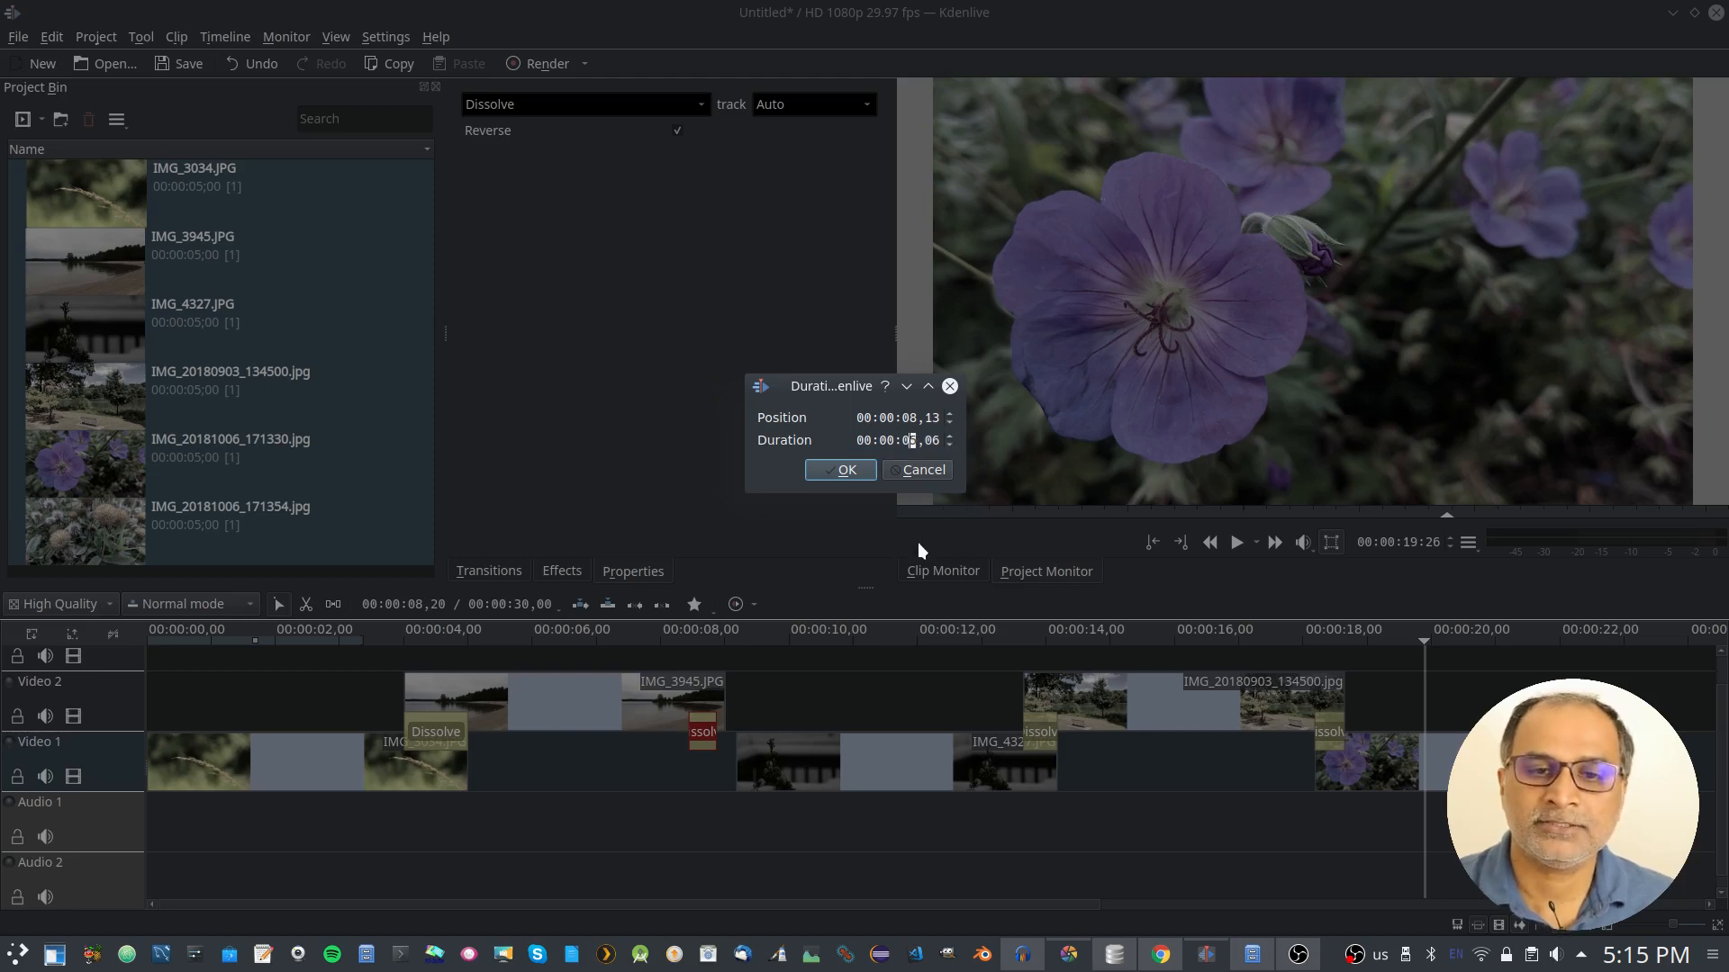
{"action": "type", "text": "1"}
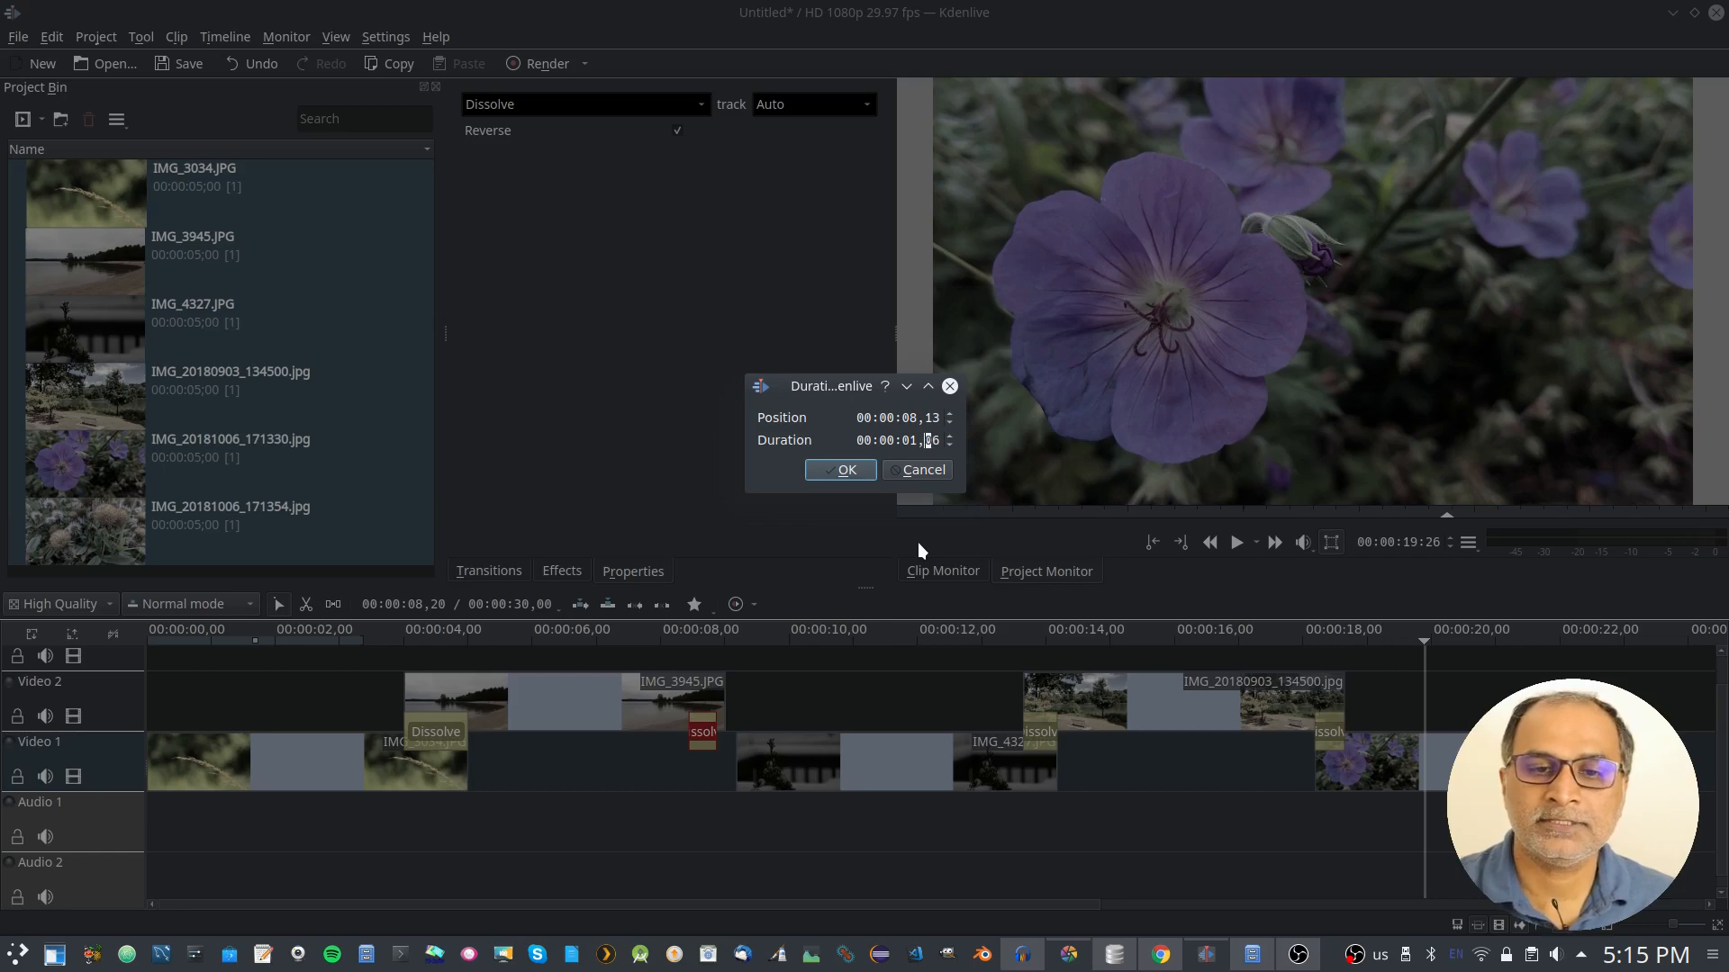
{"action": "left_click", "coordinate": [831, 472]}
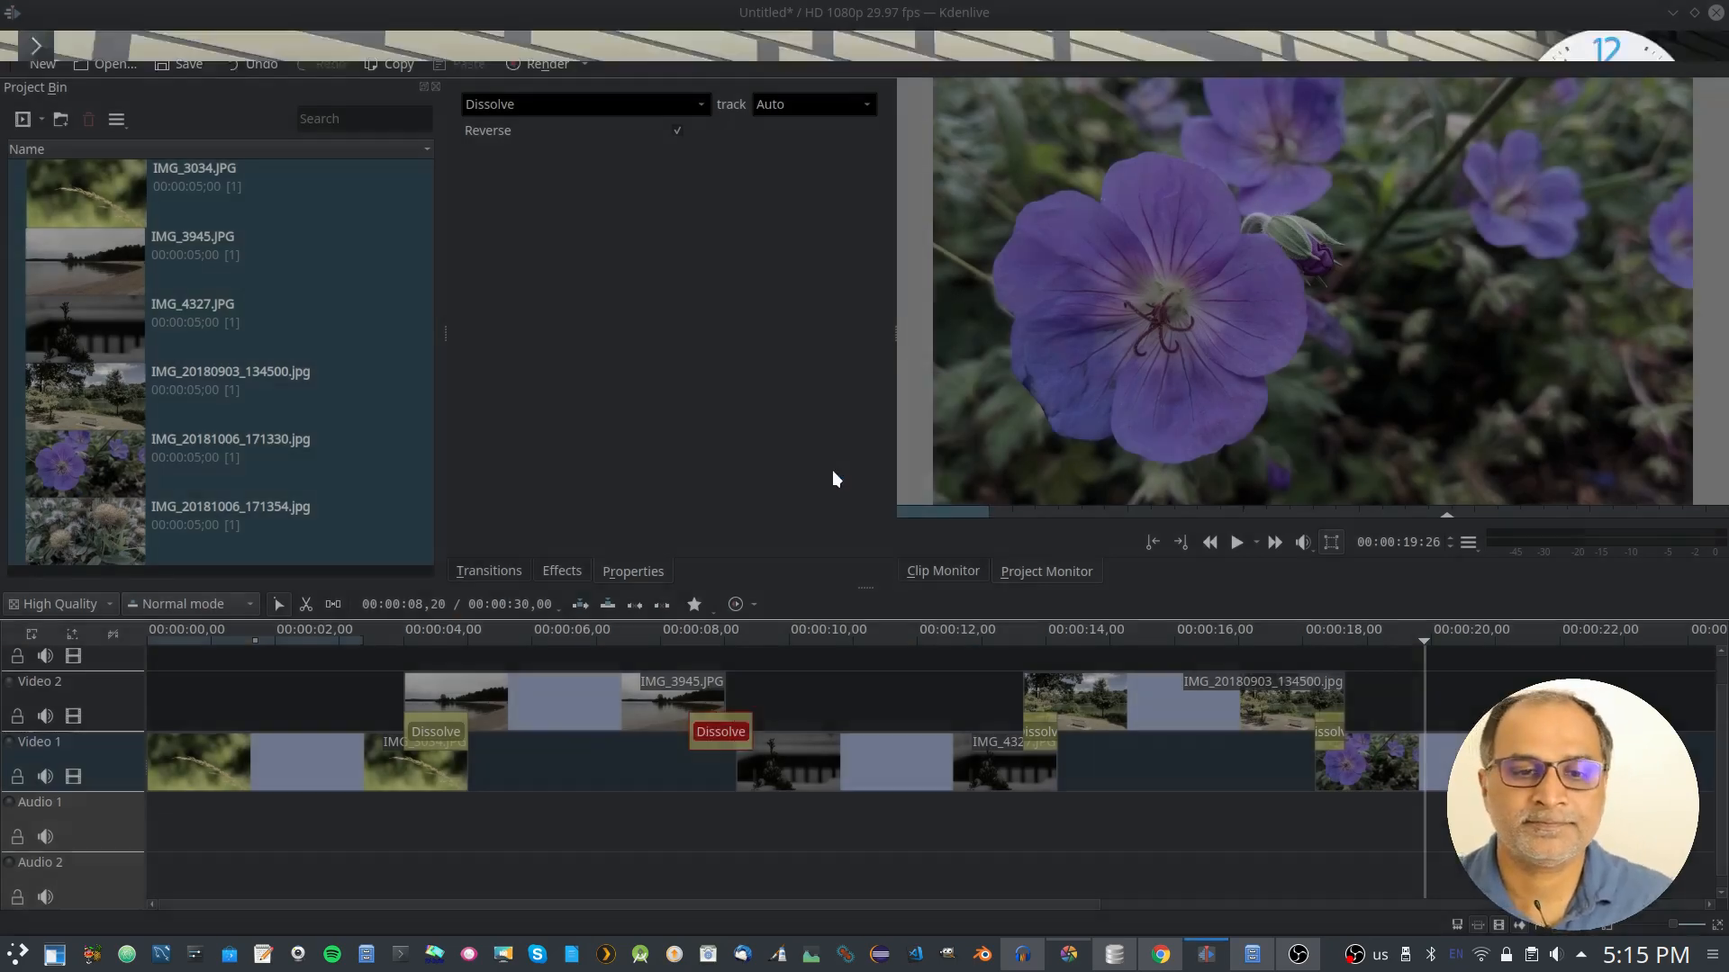
{"action": "left_click_drag", "start_coordinate": [718, 739], "coordinate": [690, 740]}
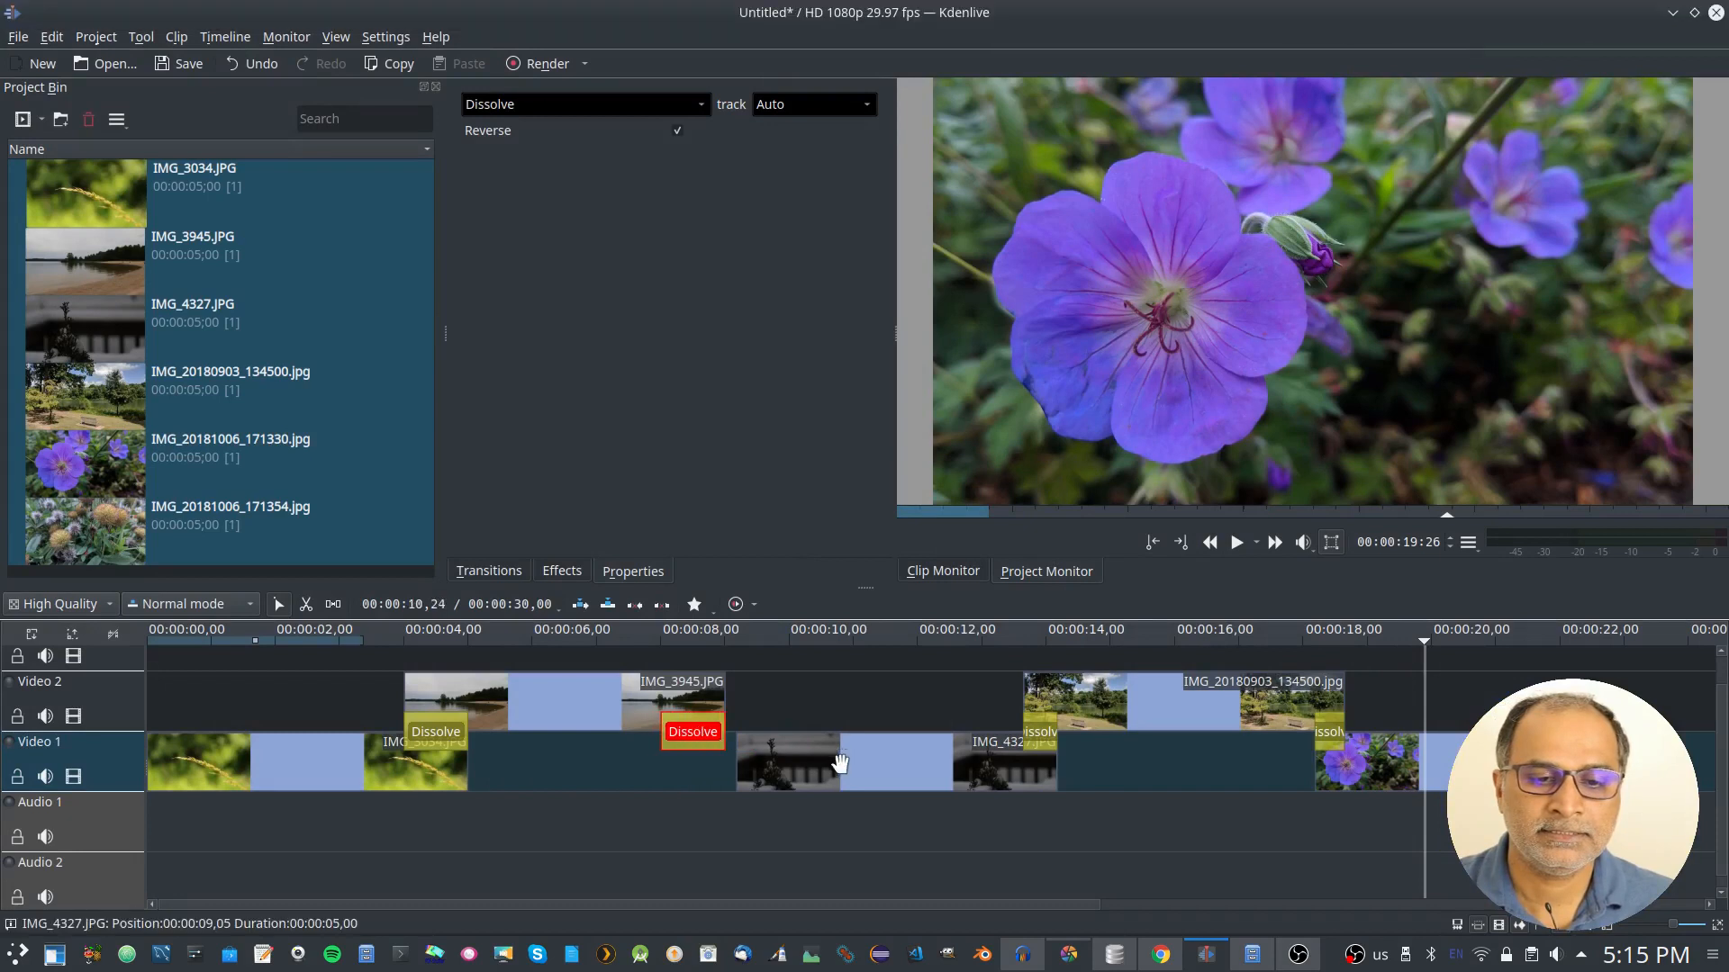
{"action": "left_click_drag", "start_coordinate": [839, 763], "coordinate": [764, 763]}
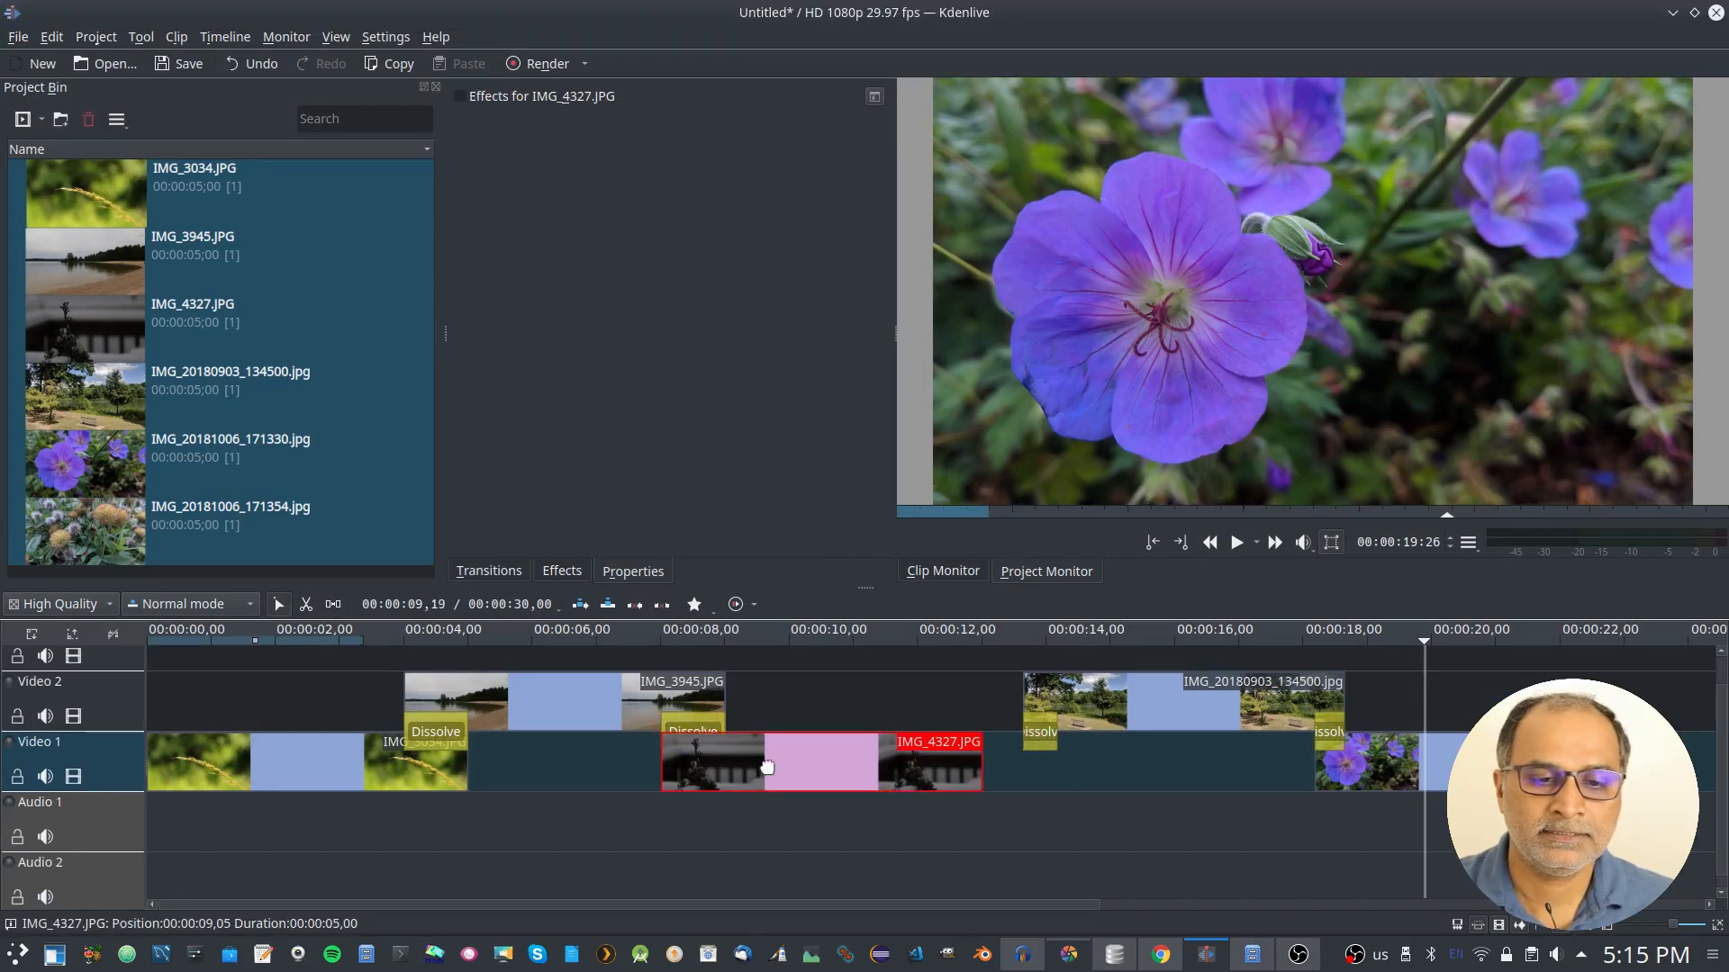
Set the third Dissolve's duration to 00:00:01,00 and shift it with the IMG_20180903_134500.jpg clip earlier so the overlap ends with IMG_4327.JPG
{"action": "left_click_drag", "start_coordinate": [1045, 734], "coordinate": [977, 734]}
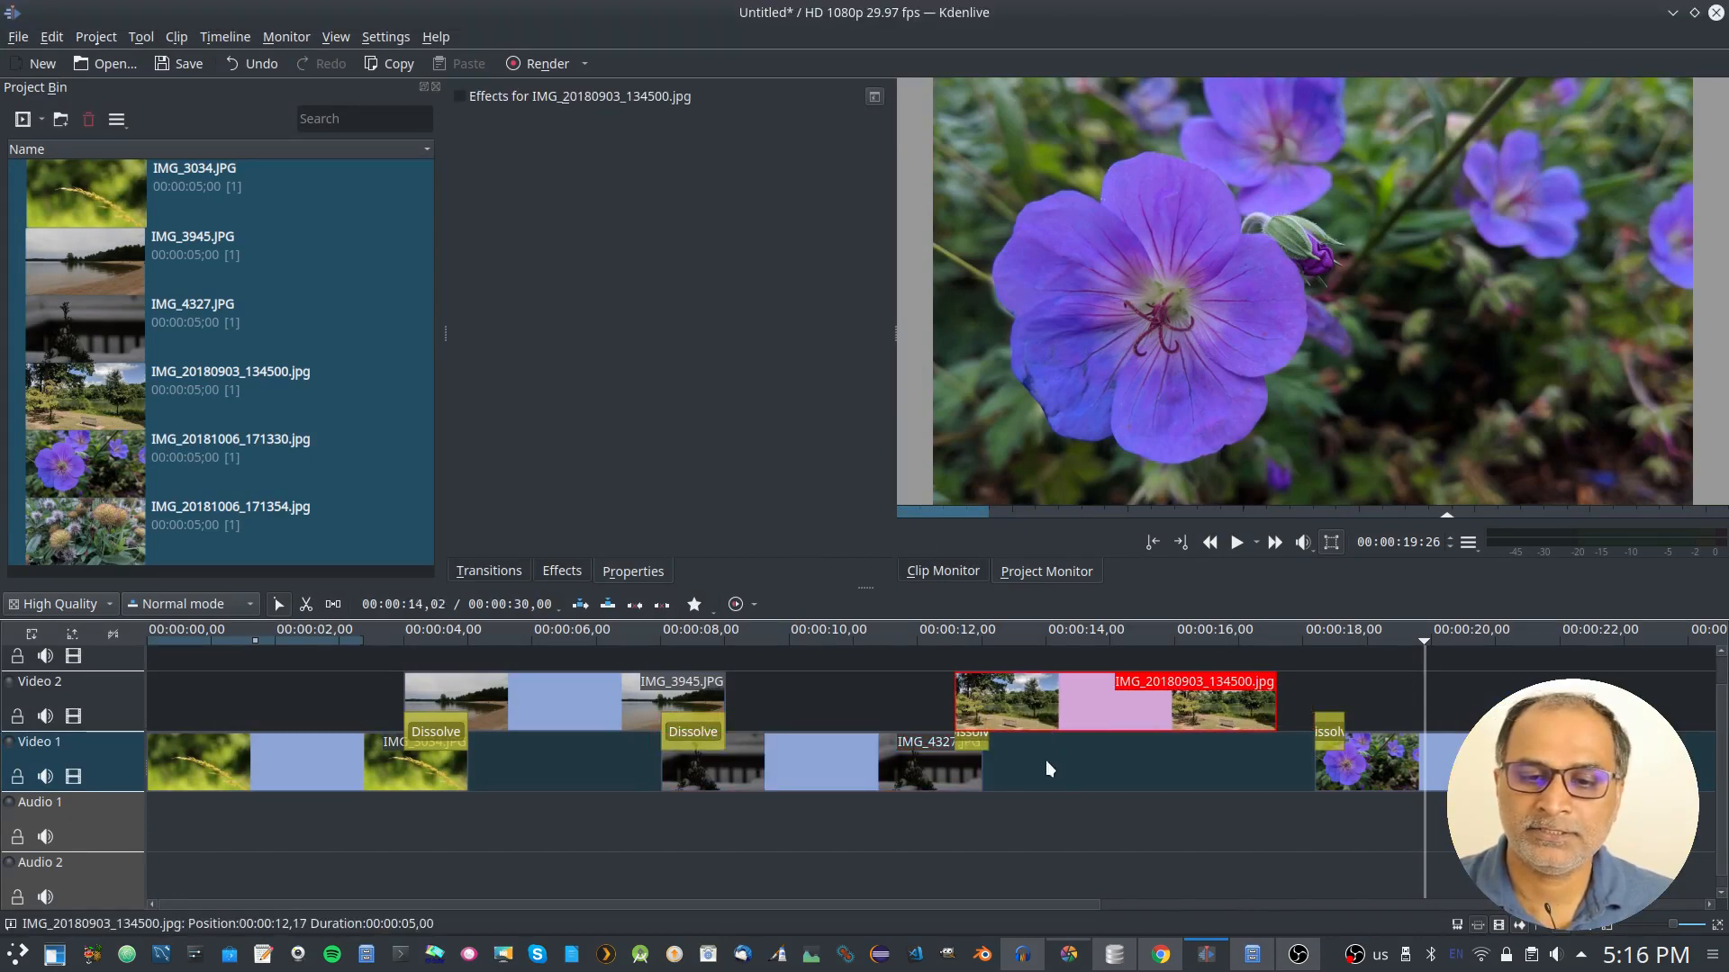
{"action": "double_click", "coordinate": [972, 736]}
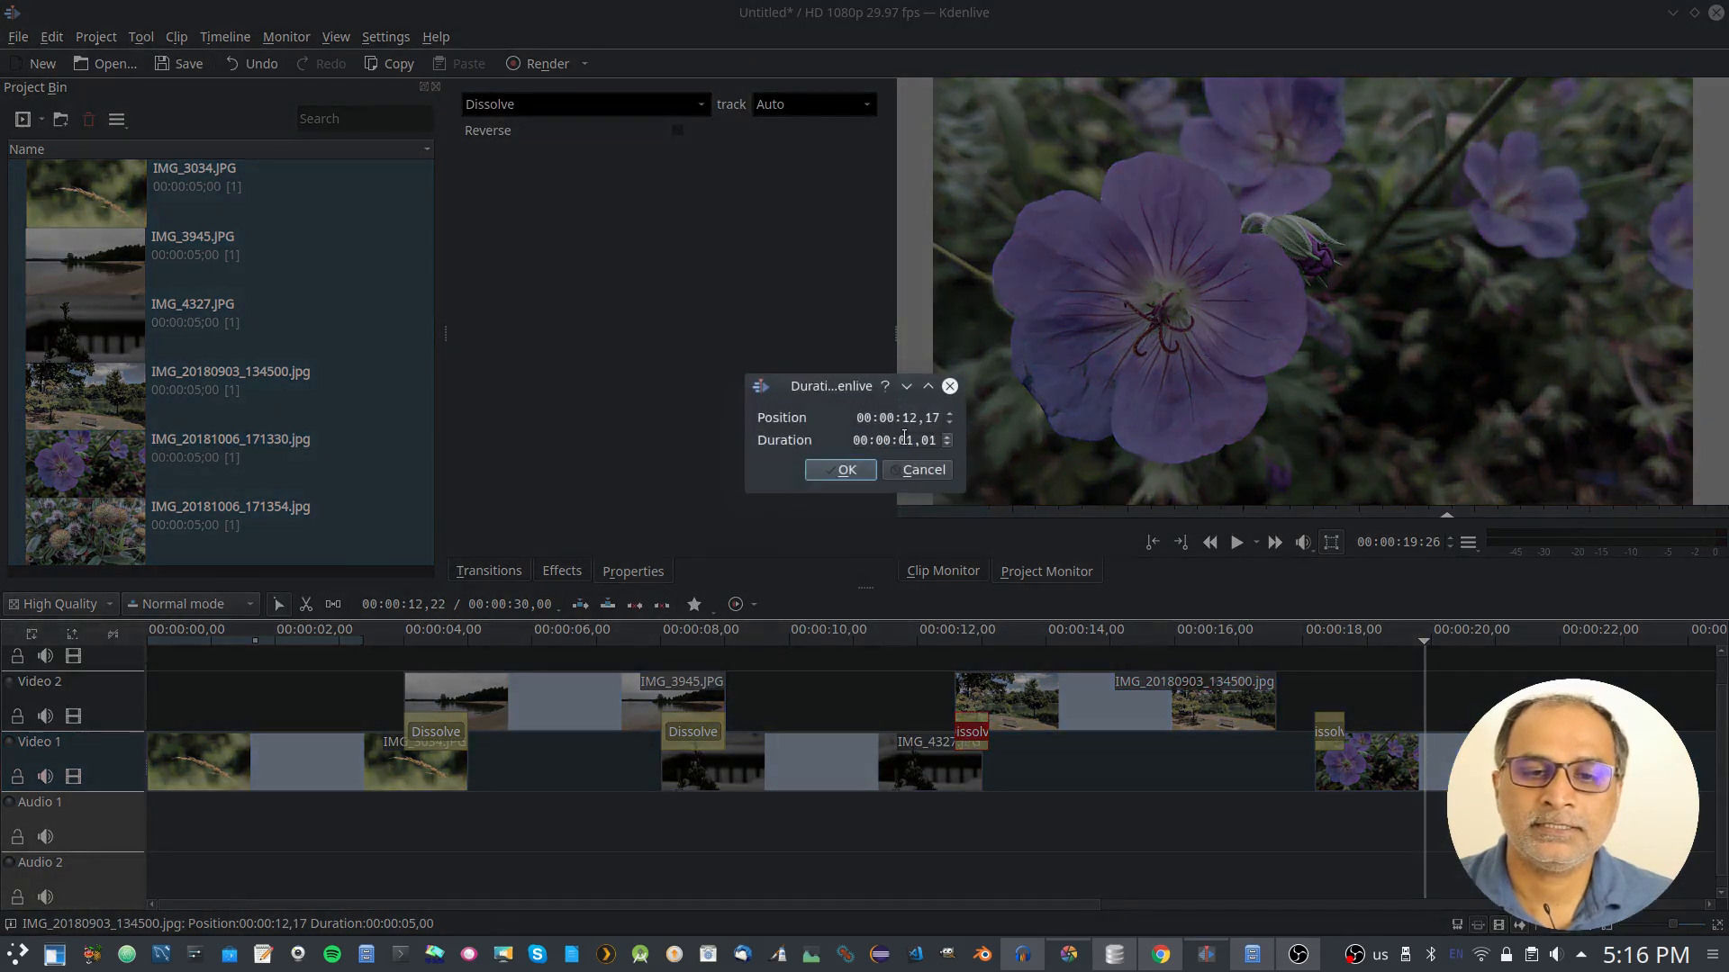
{"action": "scroll", "coordinate": [904, 437], "scroll_direction": "down", "scroll_amount": 4}
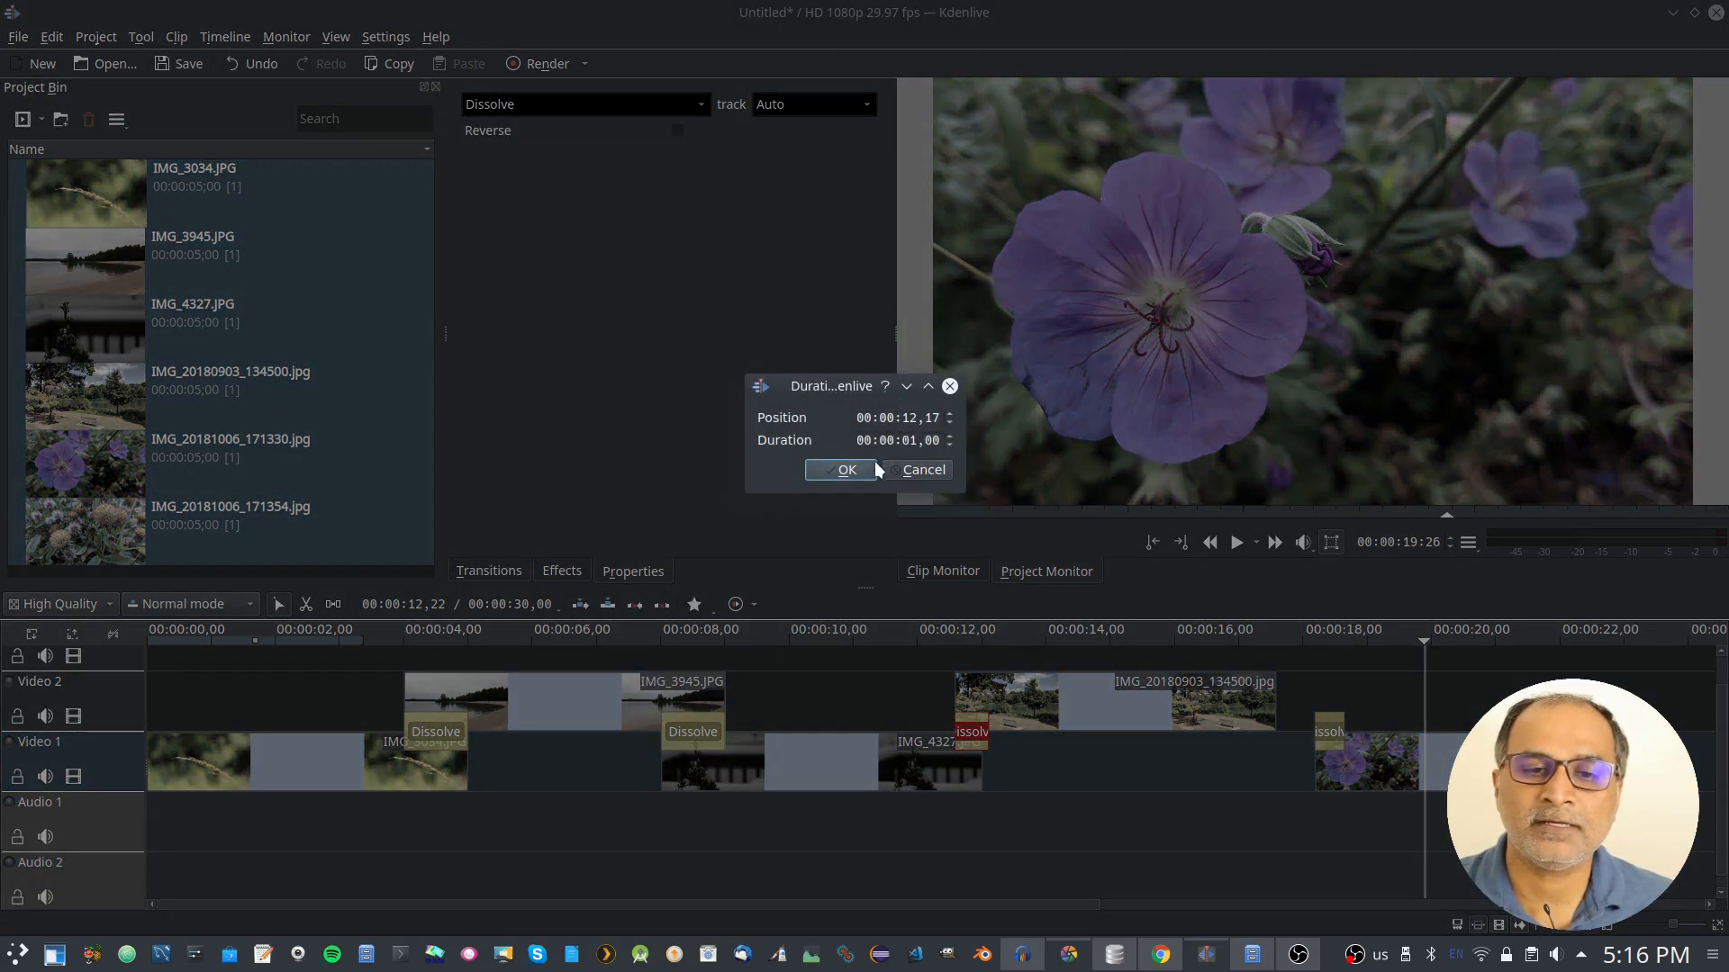
{"action": "left_click", "coordinate": [846, 469]}
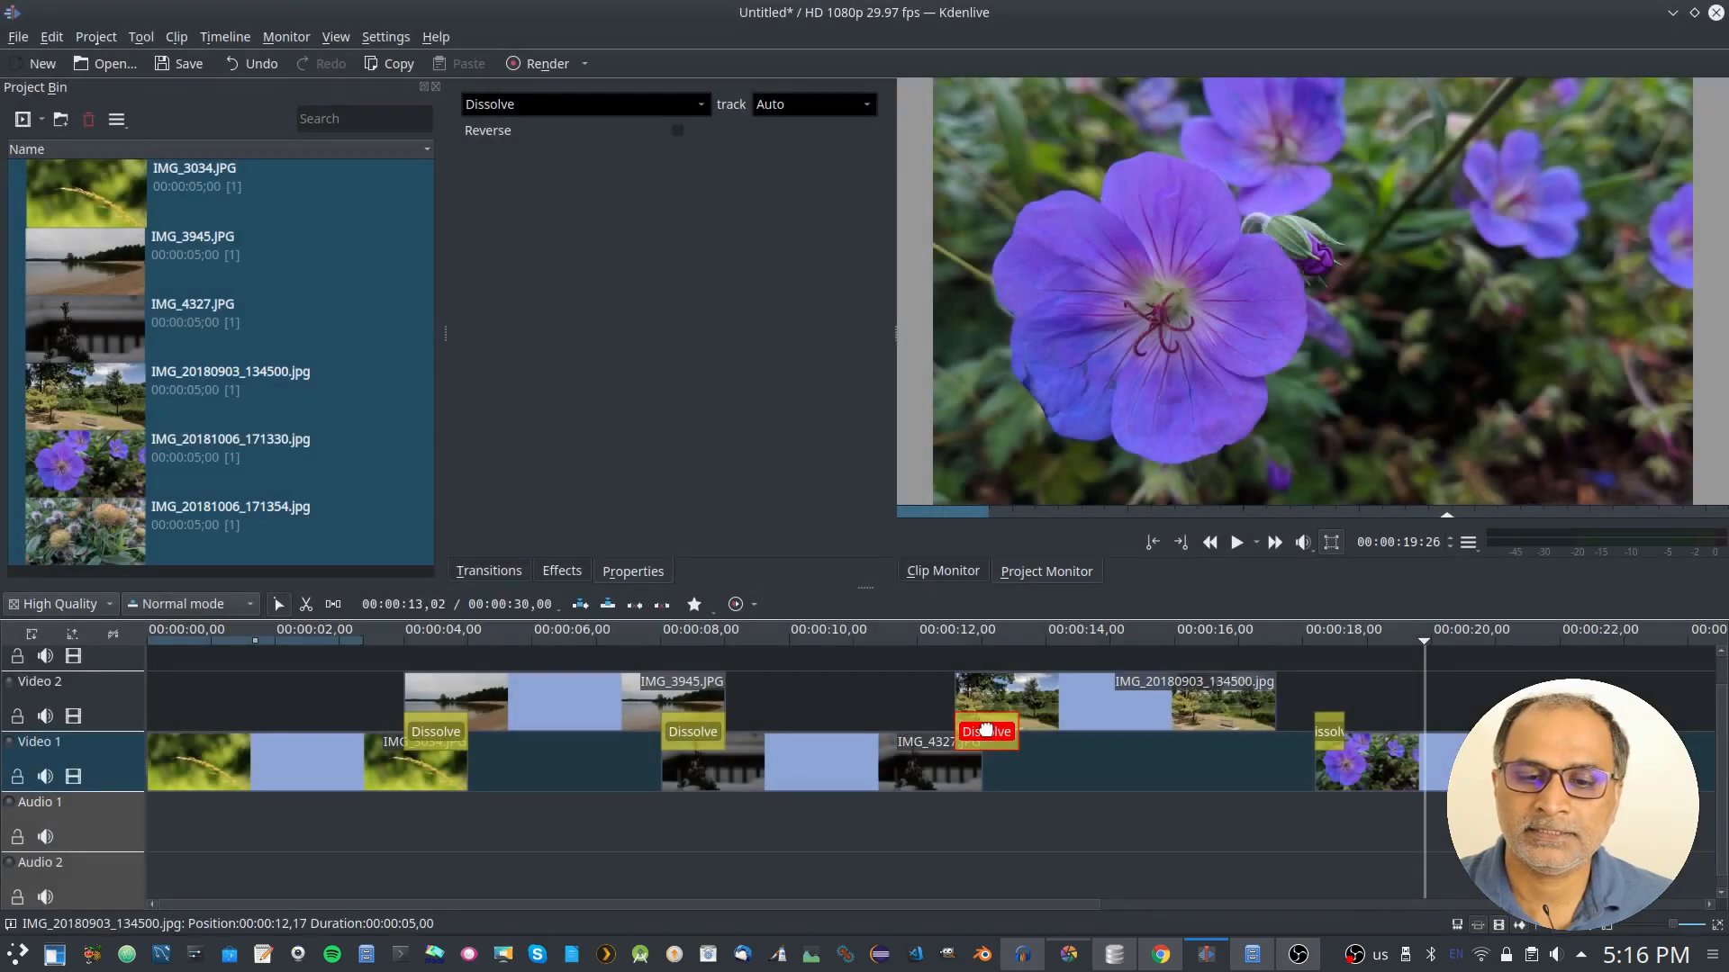
{"action": "left_click_drag", "start_coordinate": [1090, 701], "coordinate": [1053, 700]}
Set the fourth Dissolve's duration to 00:00:01,00 and shift it with the IMG_20181006_171330.jpg clip earlier so the overlap ends with IMG_20180903_134500.jpg
{"action": "left_click_drag", "start_coordinate": [1371, 739], "coordinate": [1258, 740]}
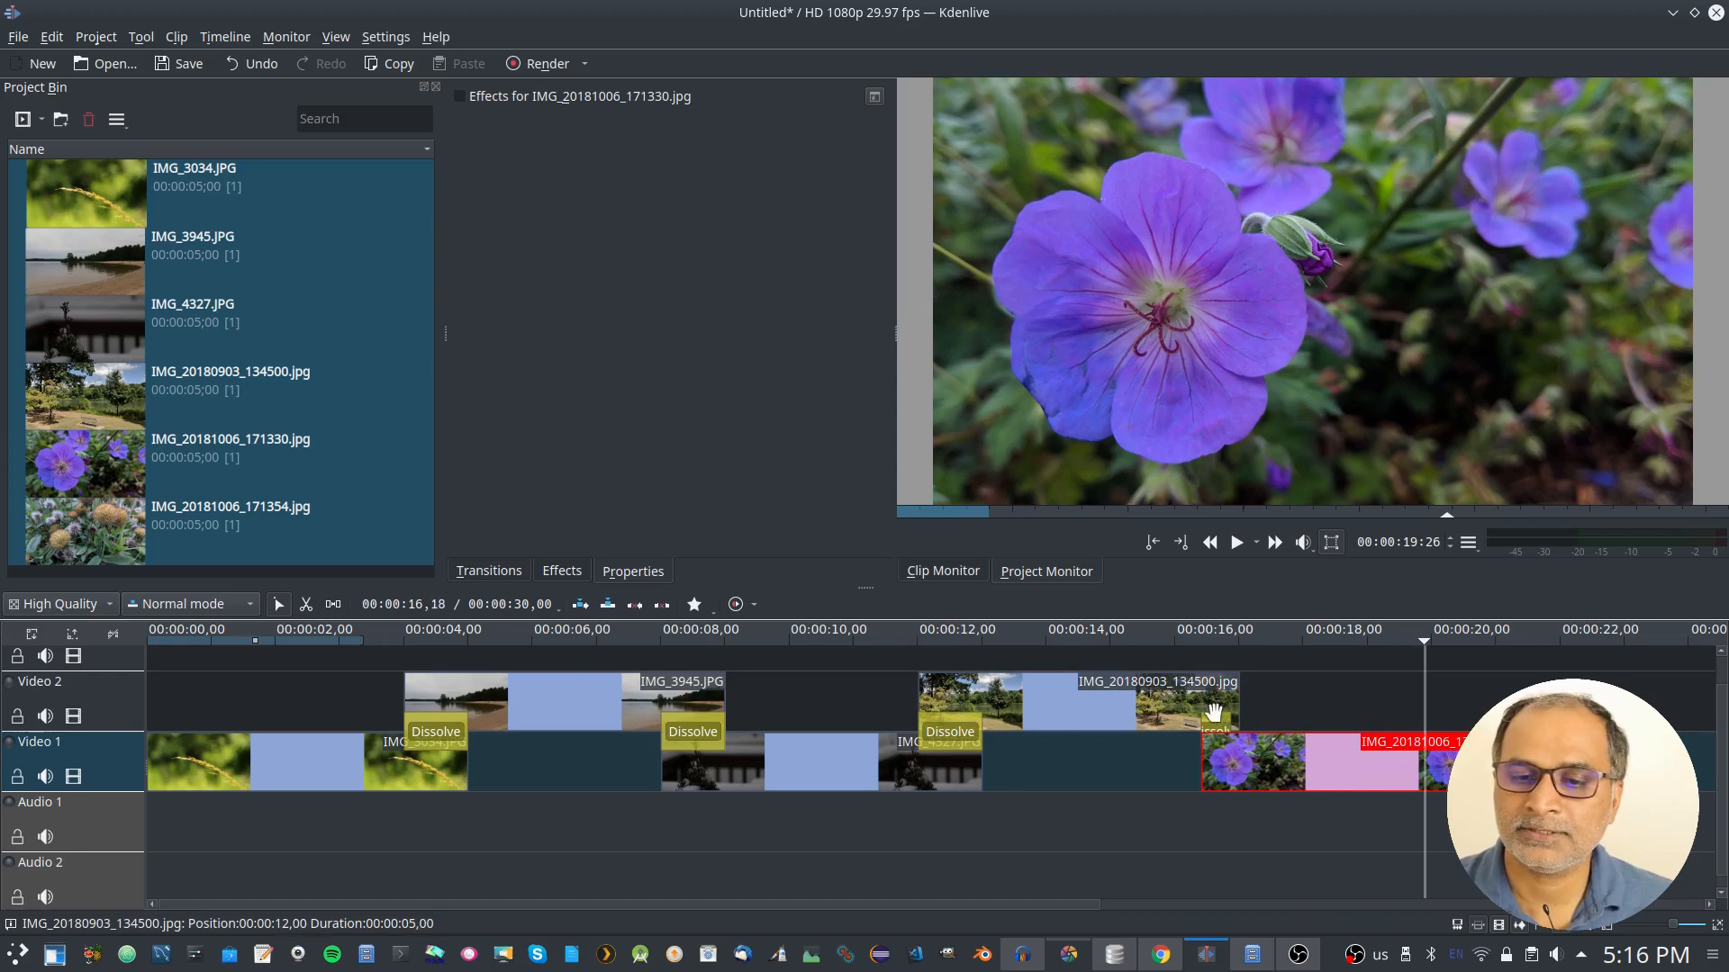
{"action": "double_click", "coordinate": [1216, 729]}
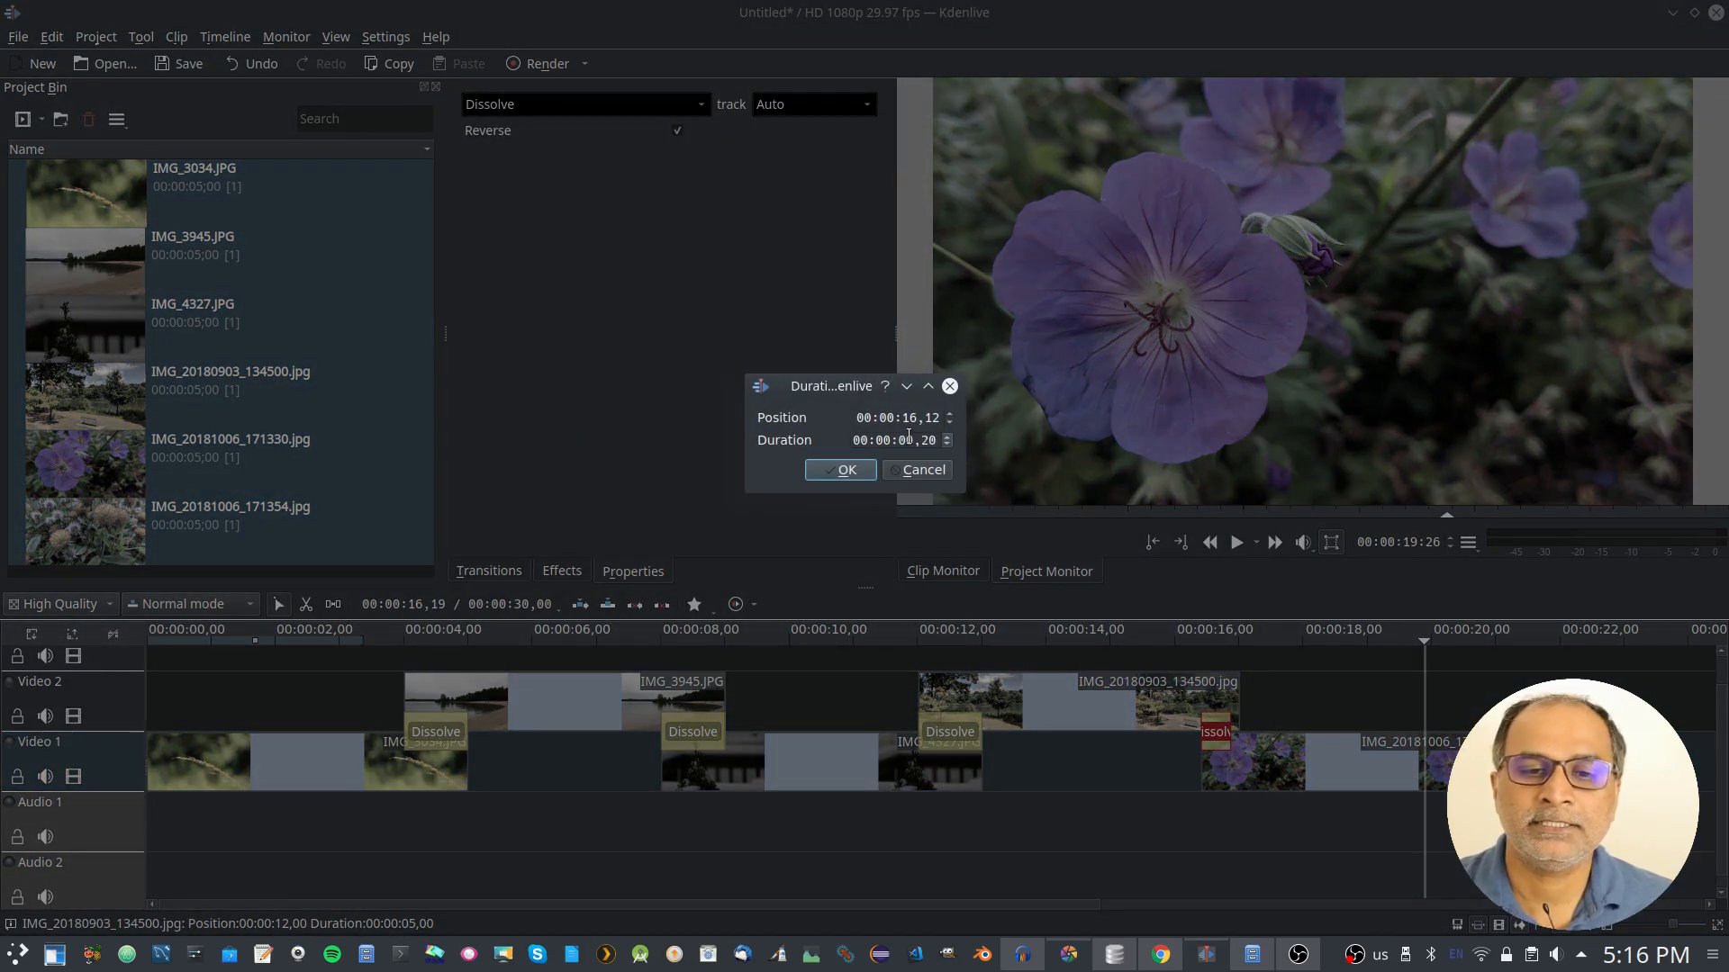
{"action": "scroll", "coordinate": [908, 437], "scroll_direction": "up", "scroll_amount": 5}
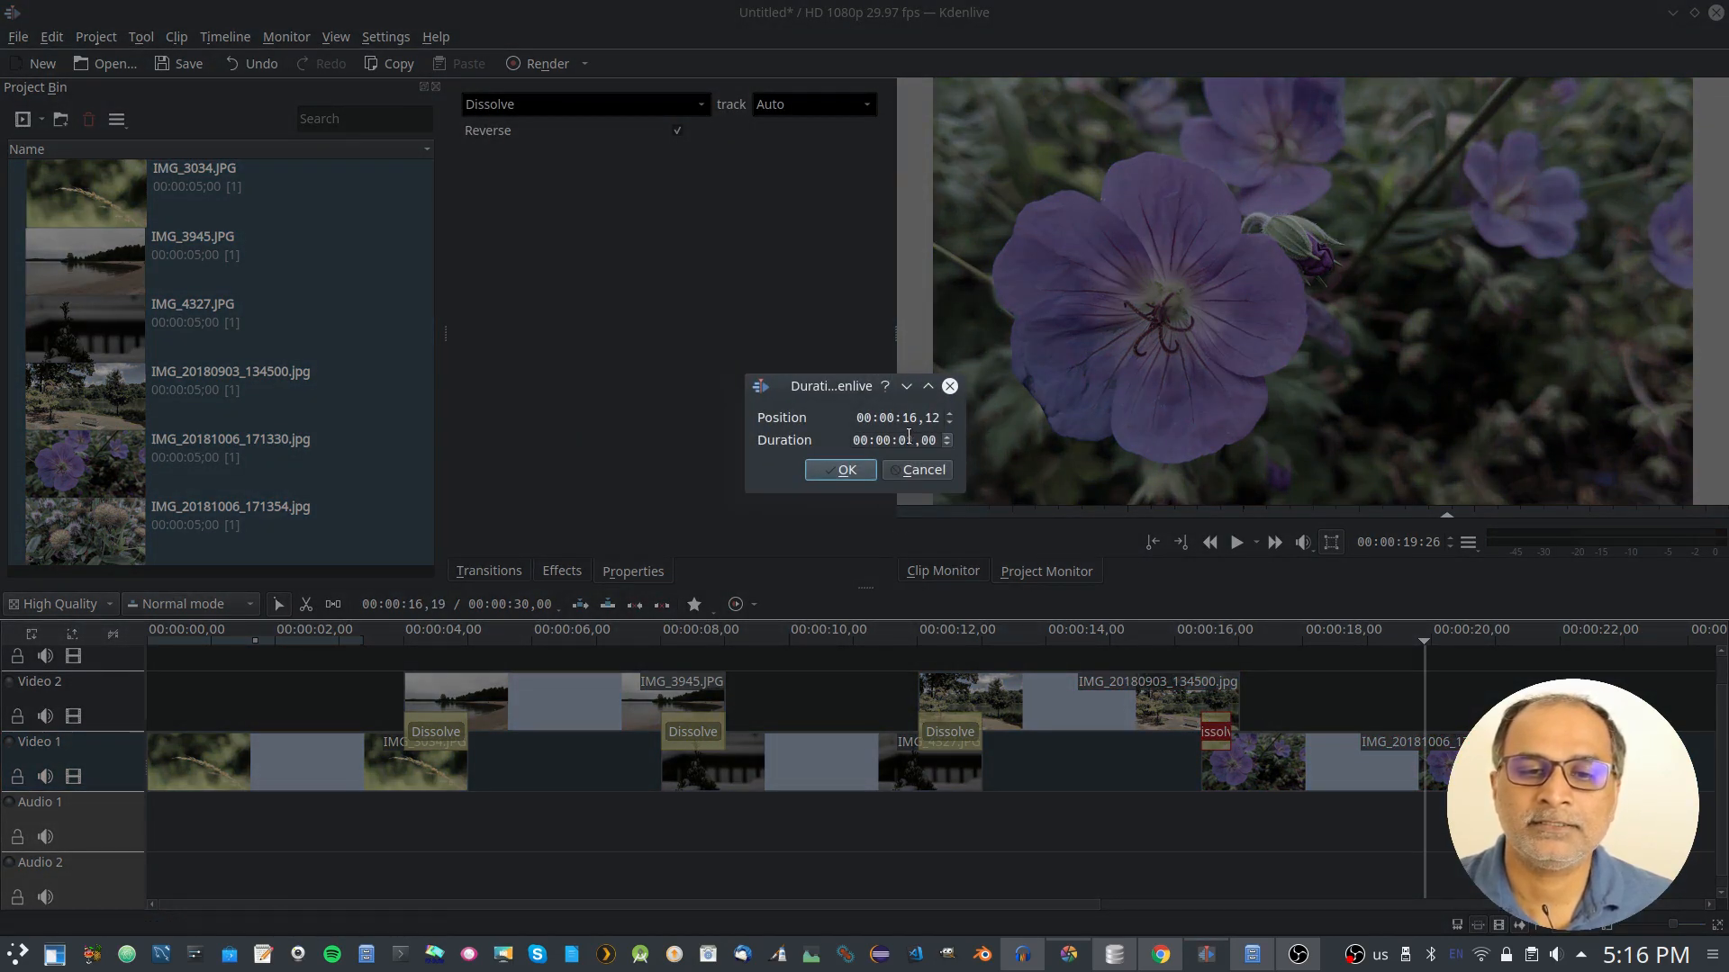
{"action": "left_click", "coordinate": [869, 469]}
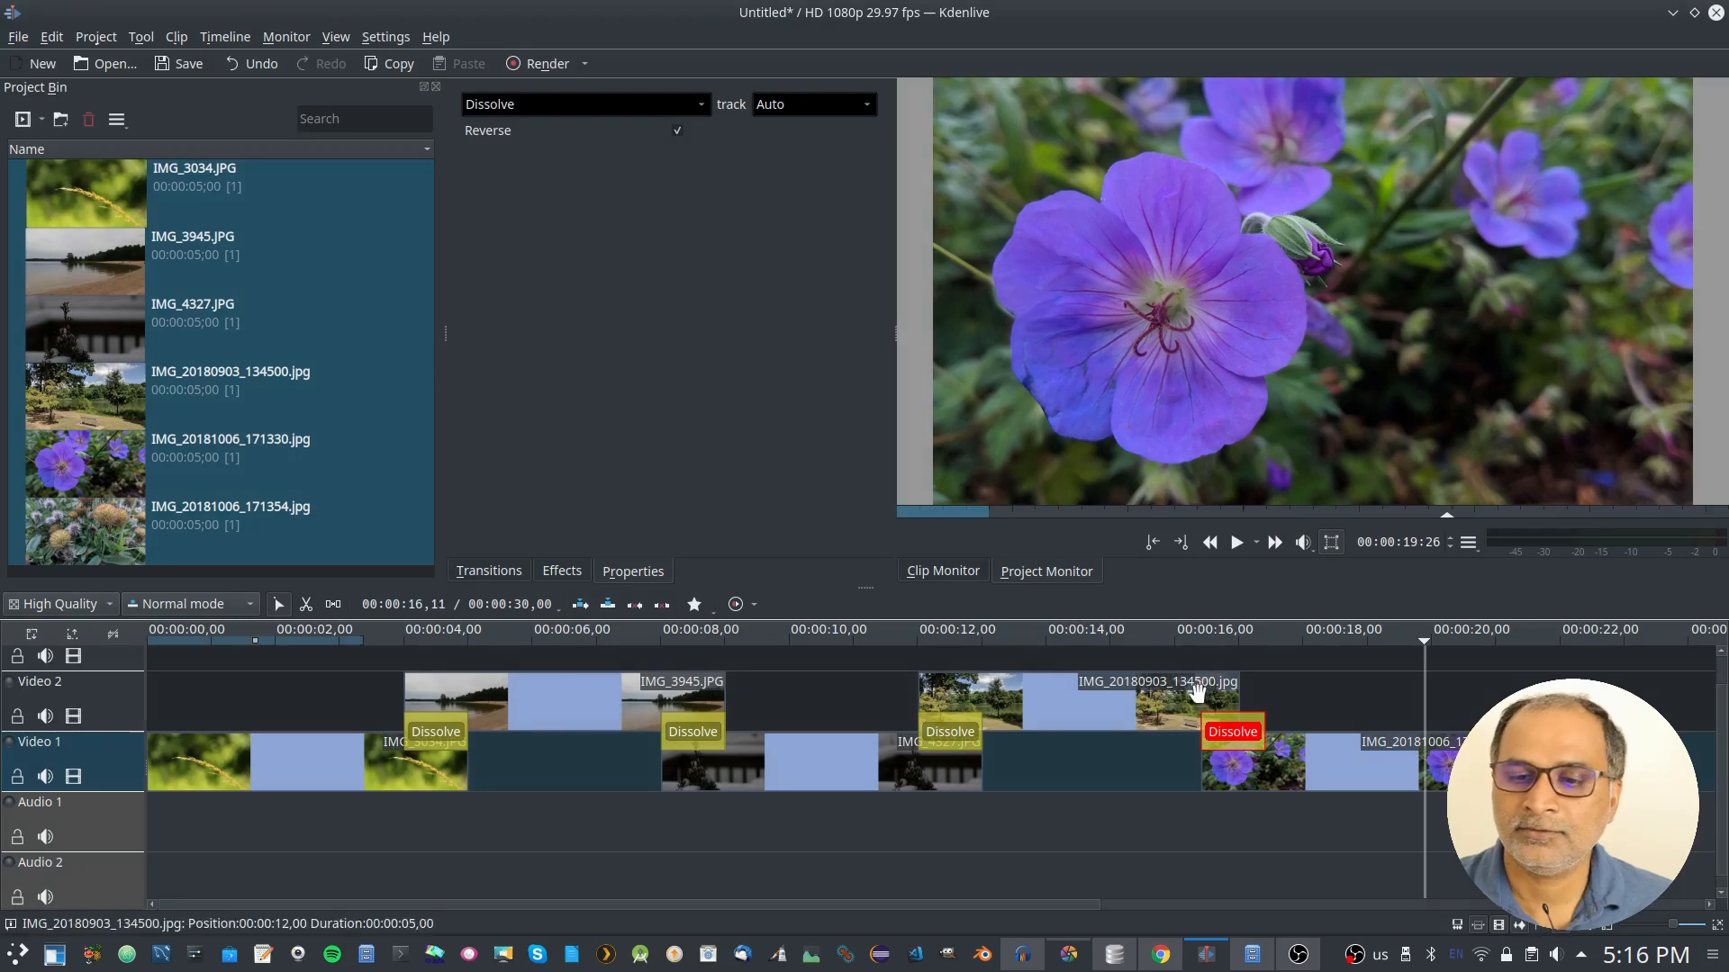
{"action": "left_click_drag", "start_coordinate": [1226, 743], "coordinate": [1199, 743]}
{"action": "left_click_drag", "start_coordinate": [1305, 757], "coordinate": [1279, 760]}
Play the slideshow from within the first clip through the first two dissolves to preview the retimed transitions
{"action": "left_click", "coordinate": [307, 693]}
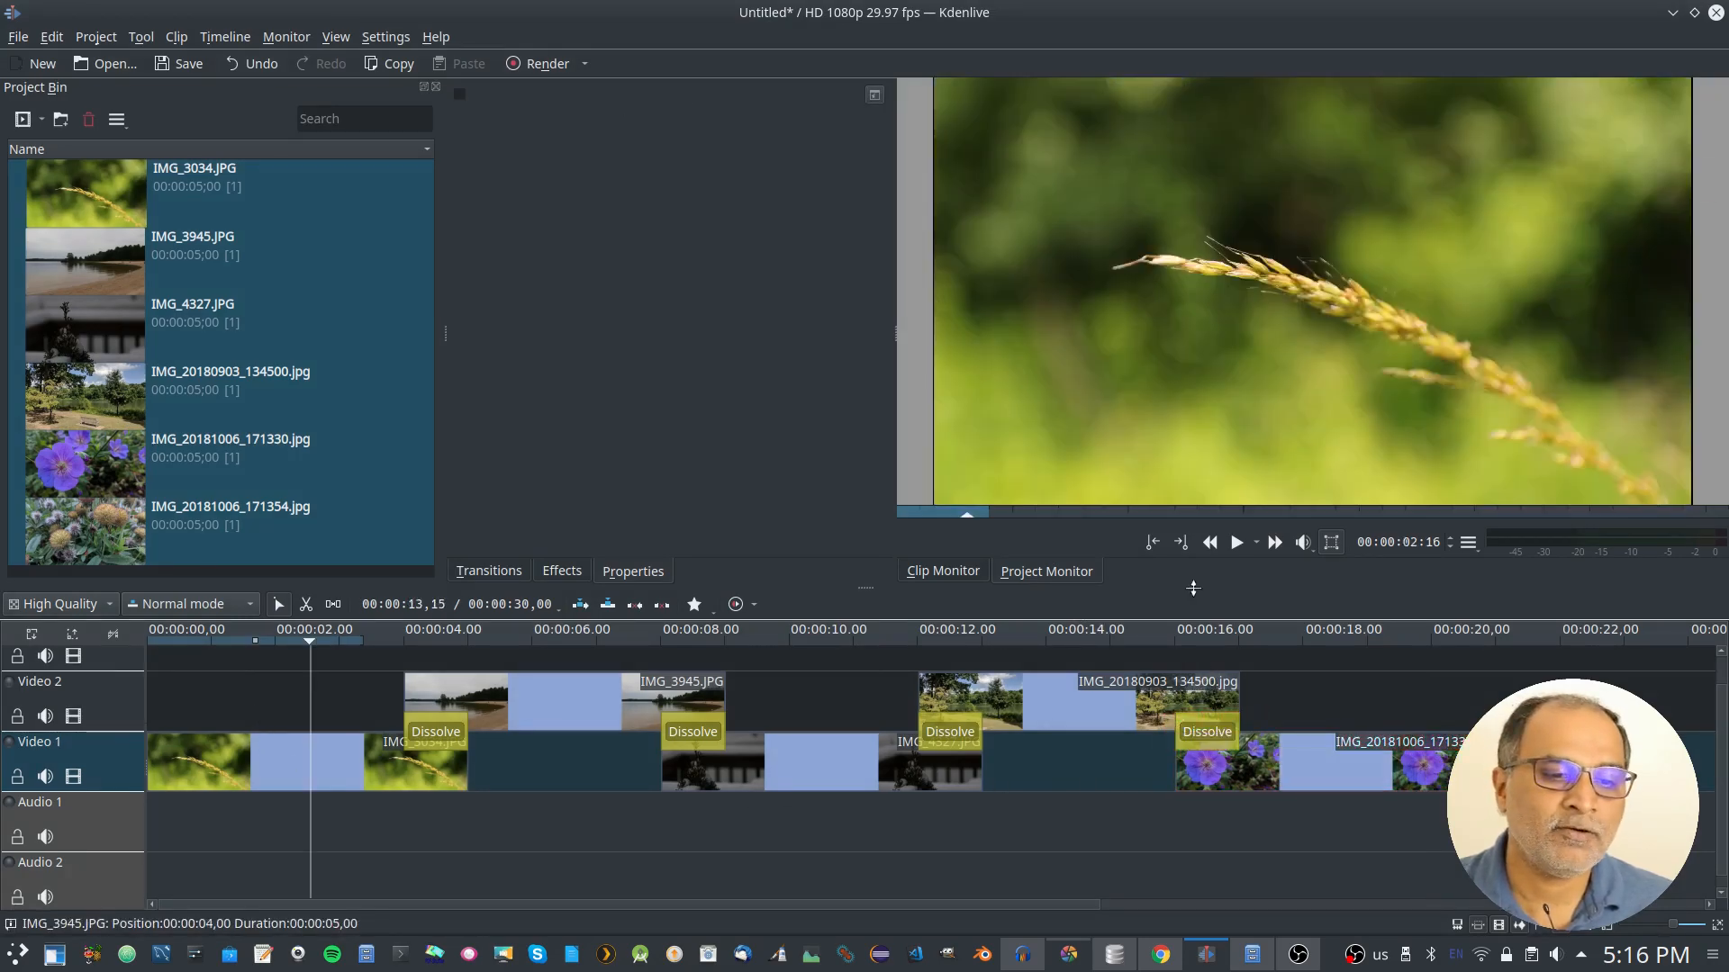
{"action": "left_click", "coordinate": [1237, 543]}
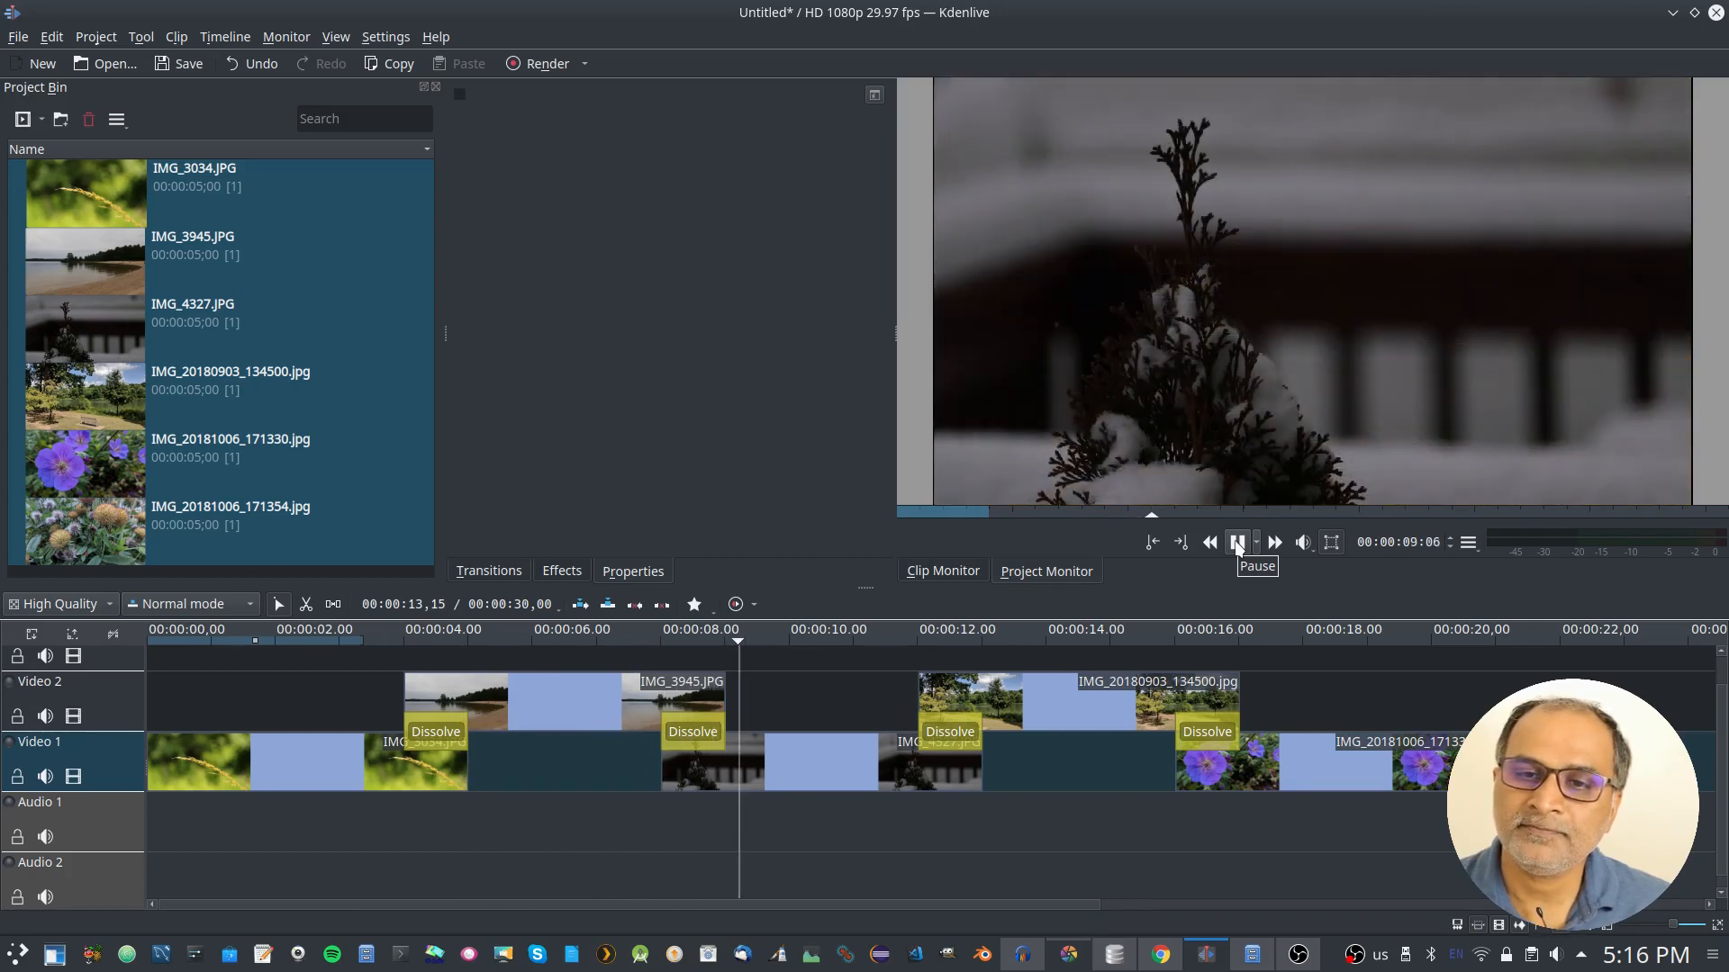
{"action": "left_click", "coordinate": [1237, 543]}
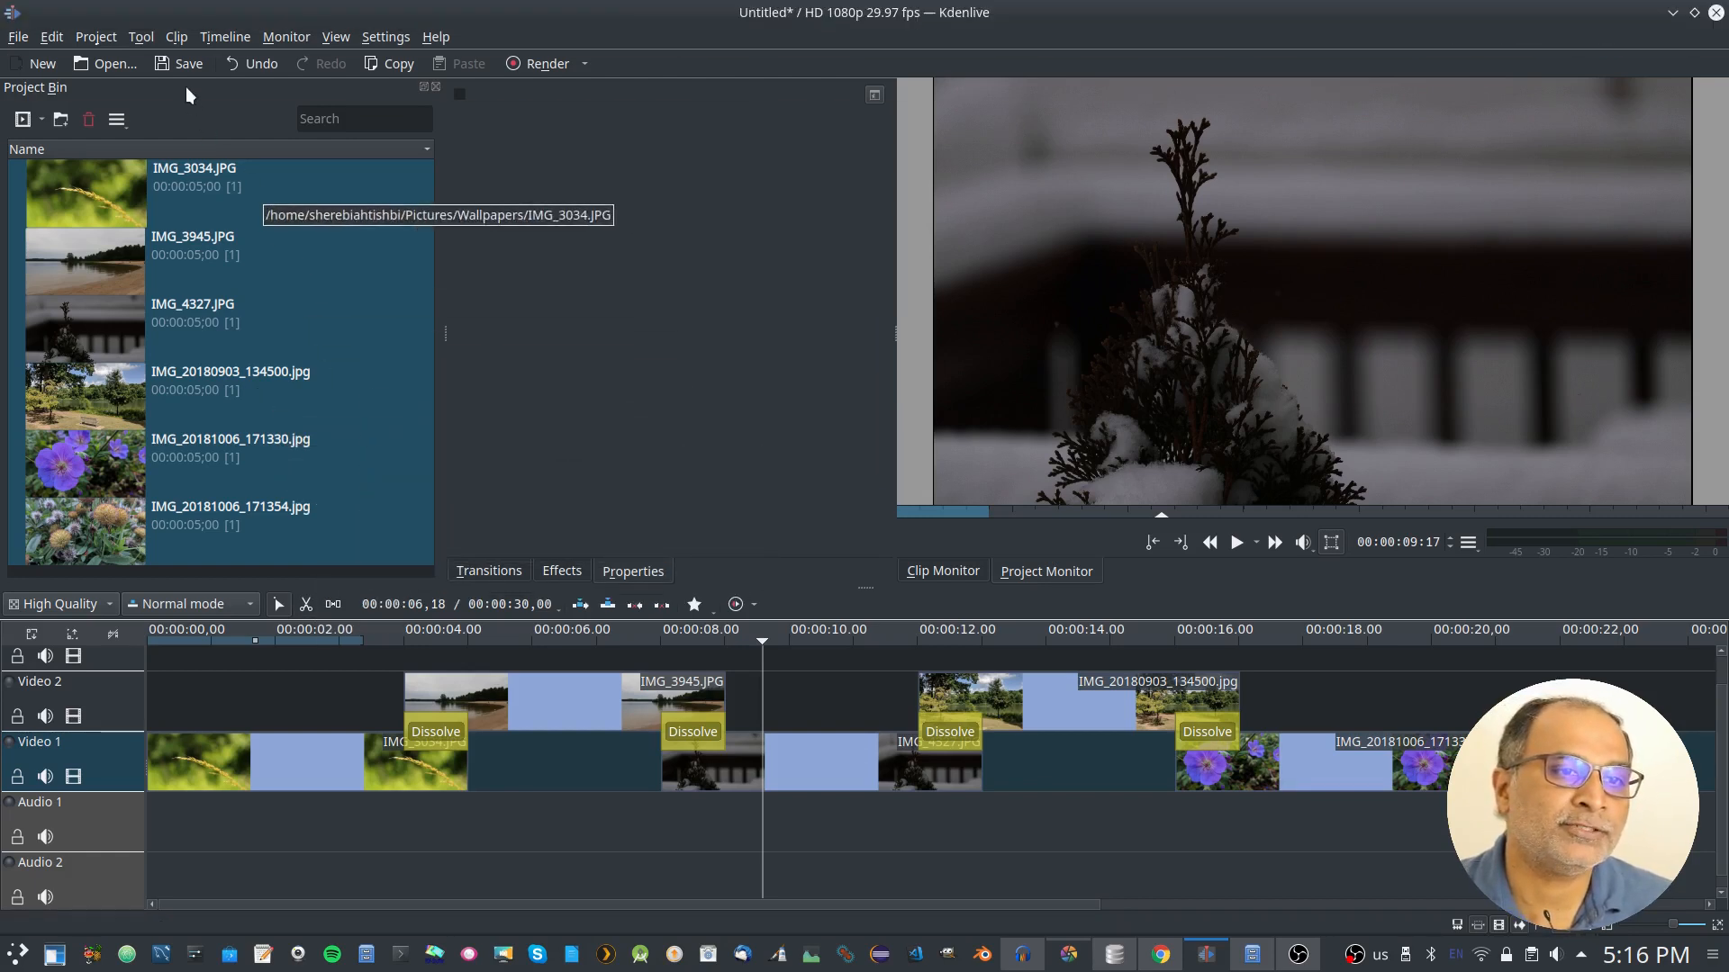
Start a new title clip with the text "This is my simple Slide Show", centred horizontally and vertically in the frame
{"action": "left_click", "coordinate": [281, 245]}
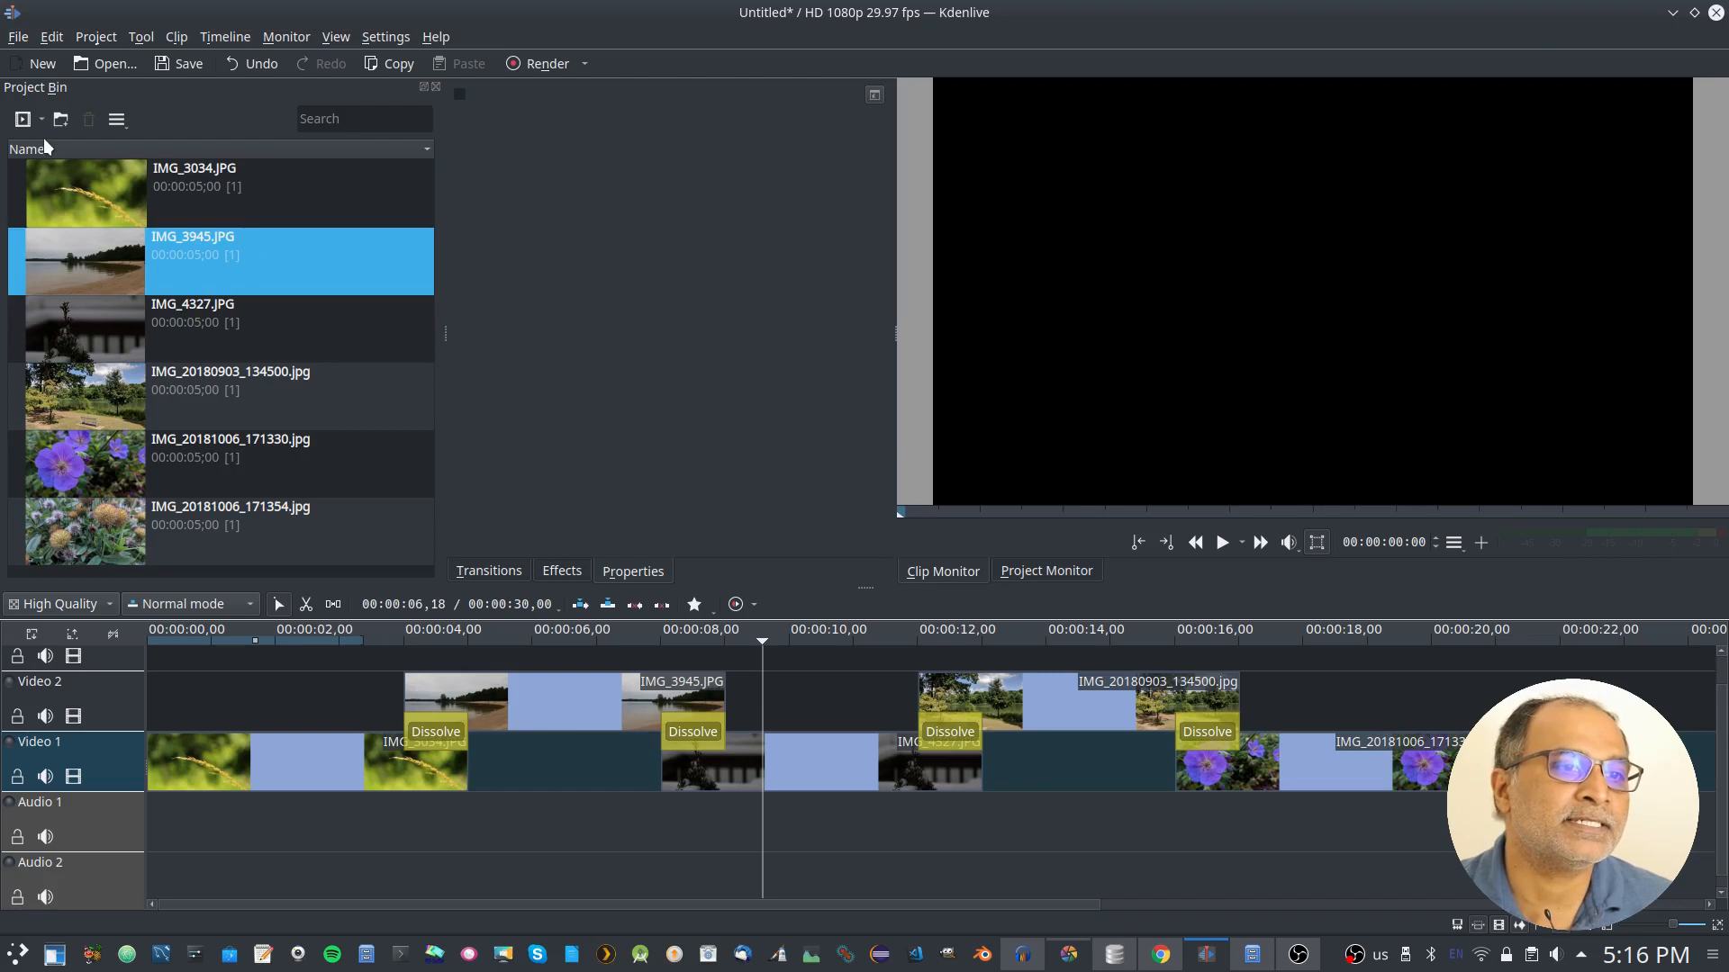
{"action": "left_click", "coordinate": [40, 119]}
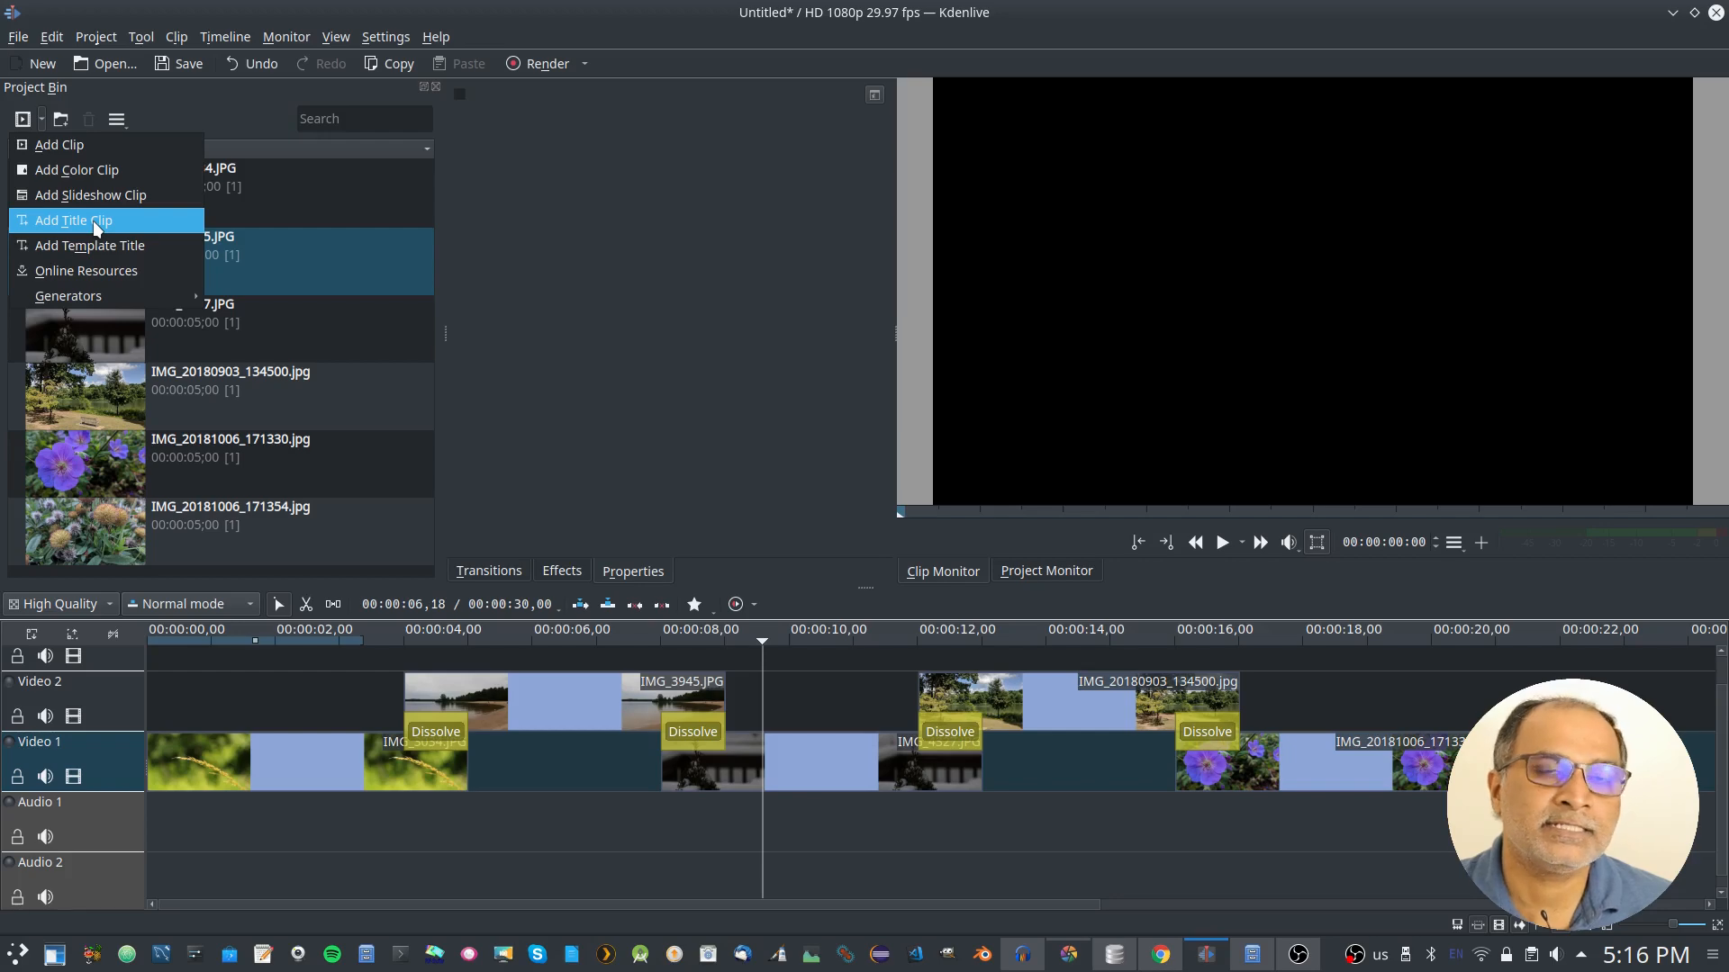
{"action": "left_click", "coordinate": [94, 219]}
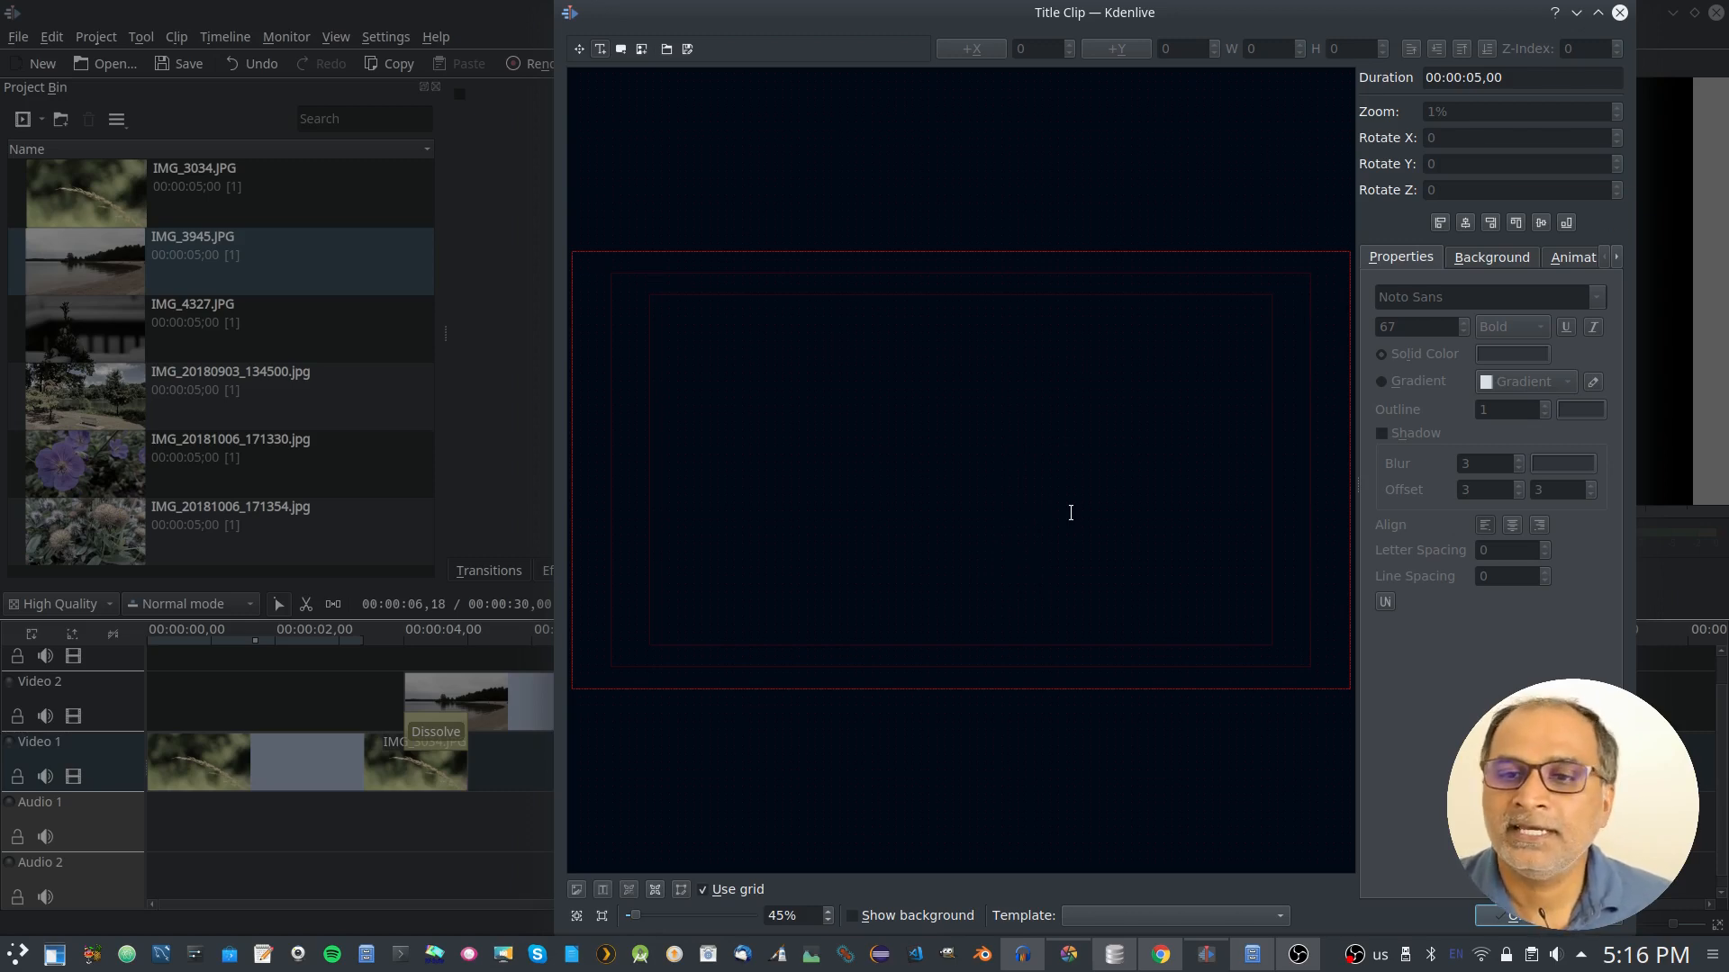
{"action": "left_click", "coordinate": [600, 48]}
{"action": "left_click", "coordinate": [703, 398]}
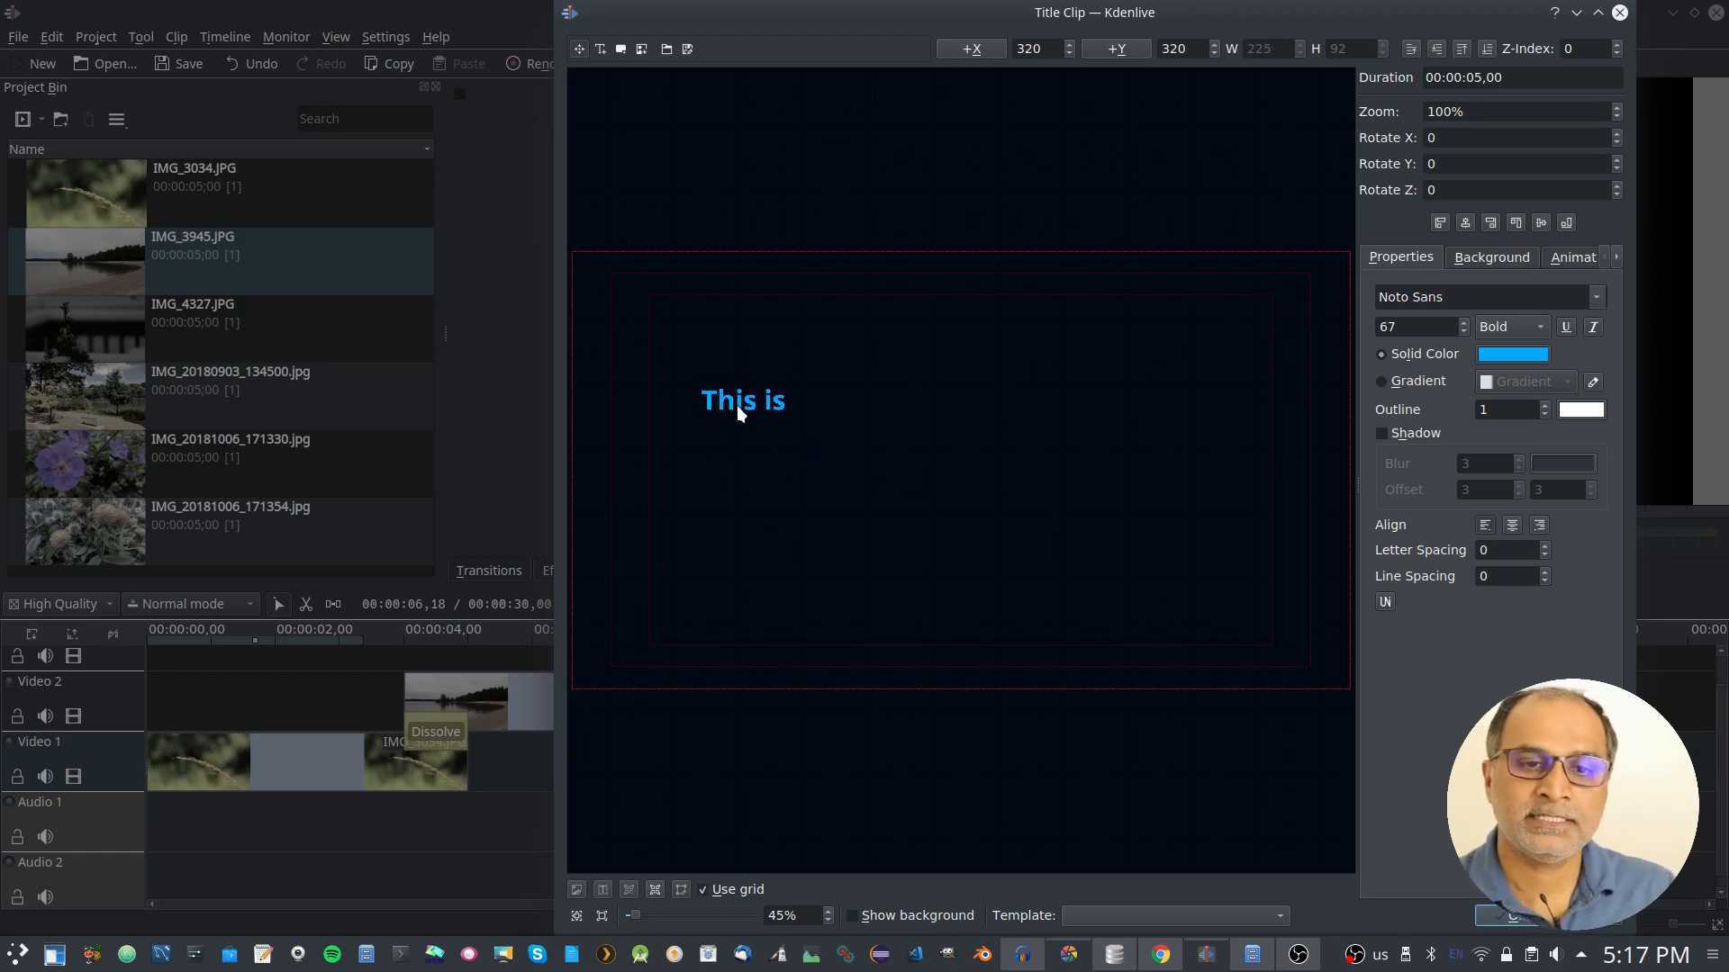
{"action": "type", "text": "my simple "}
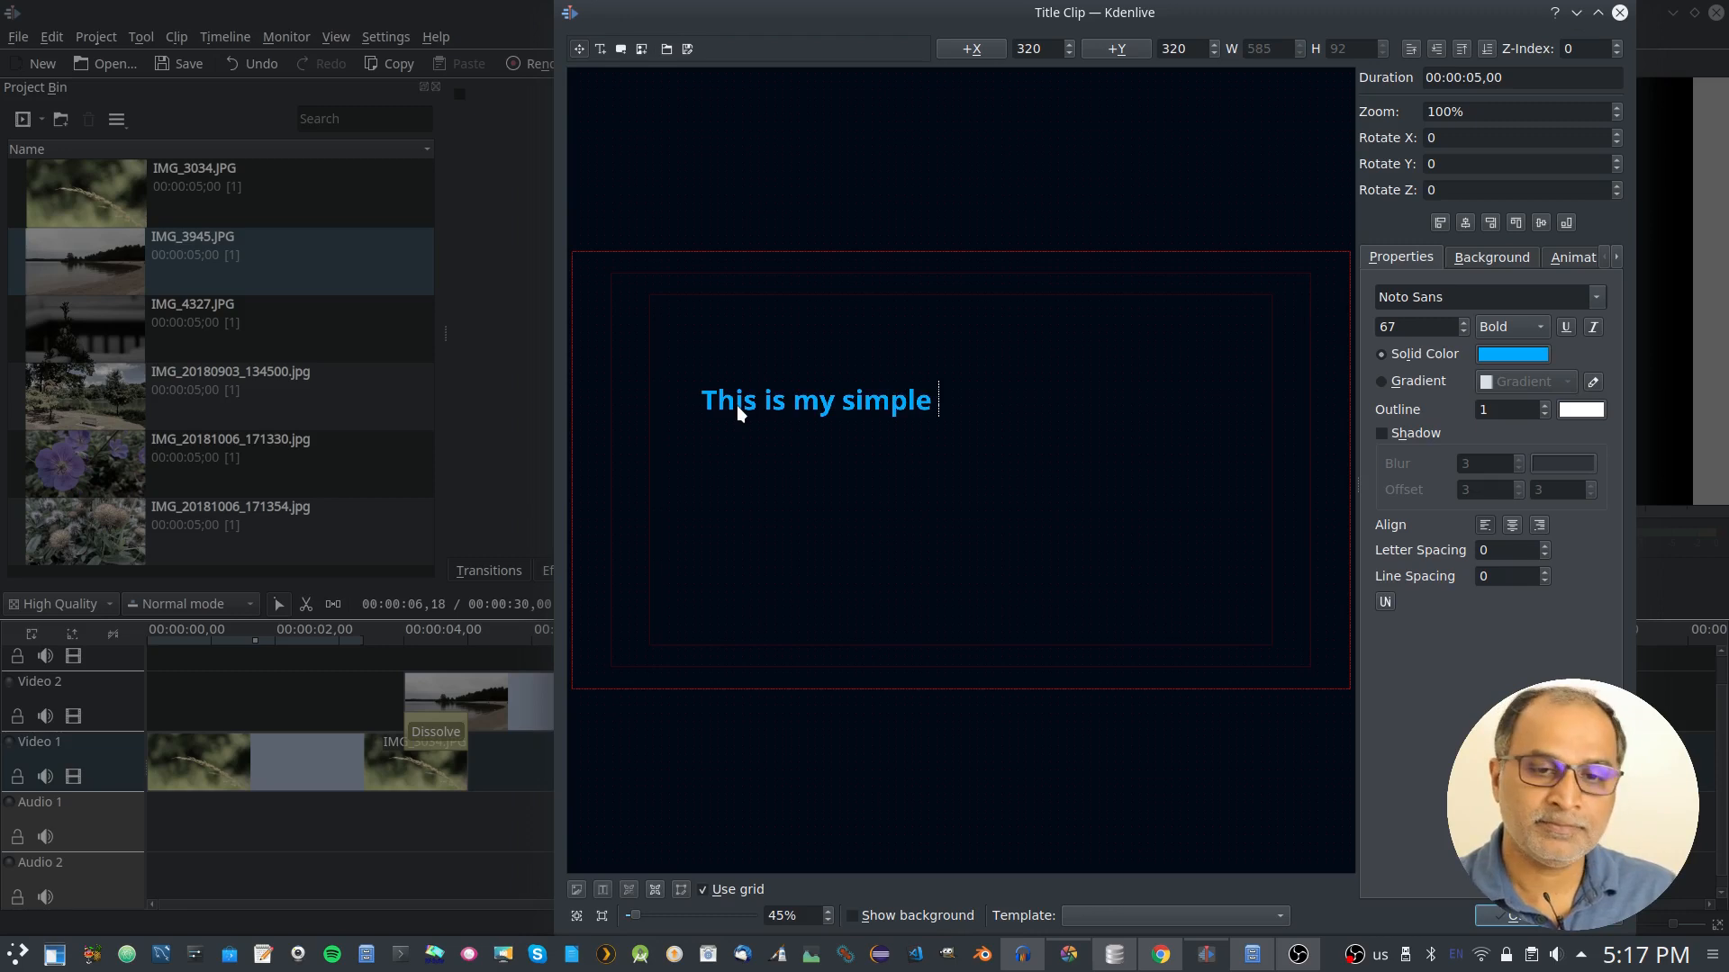
{"action": "type", "text": "Slide Show"}
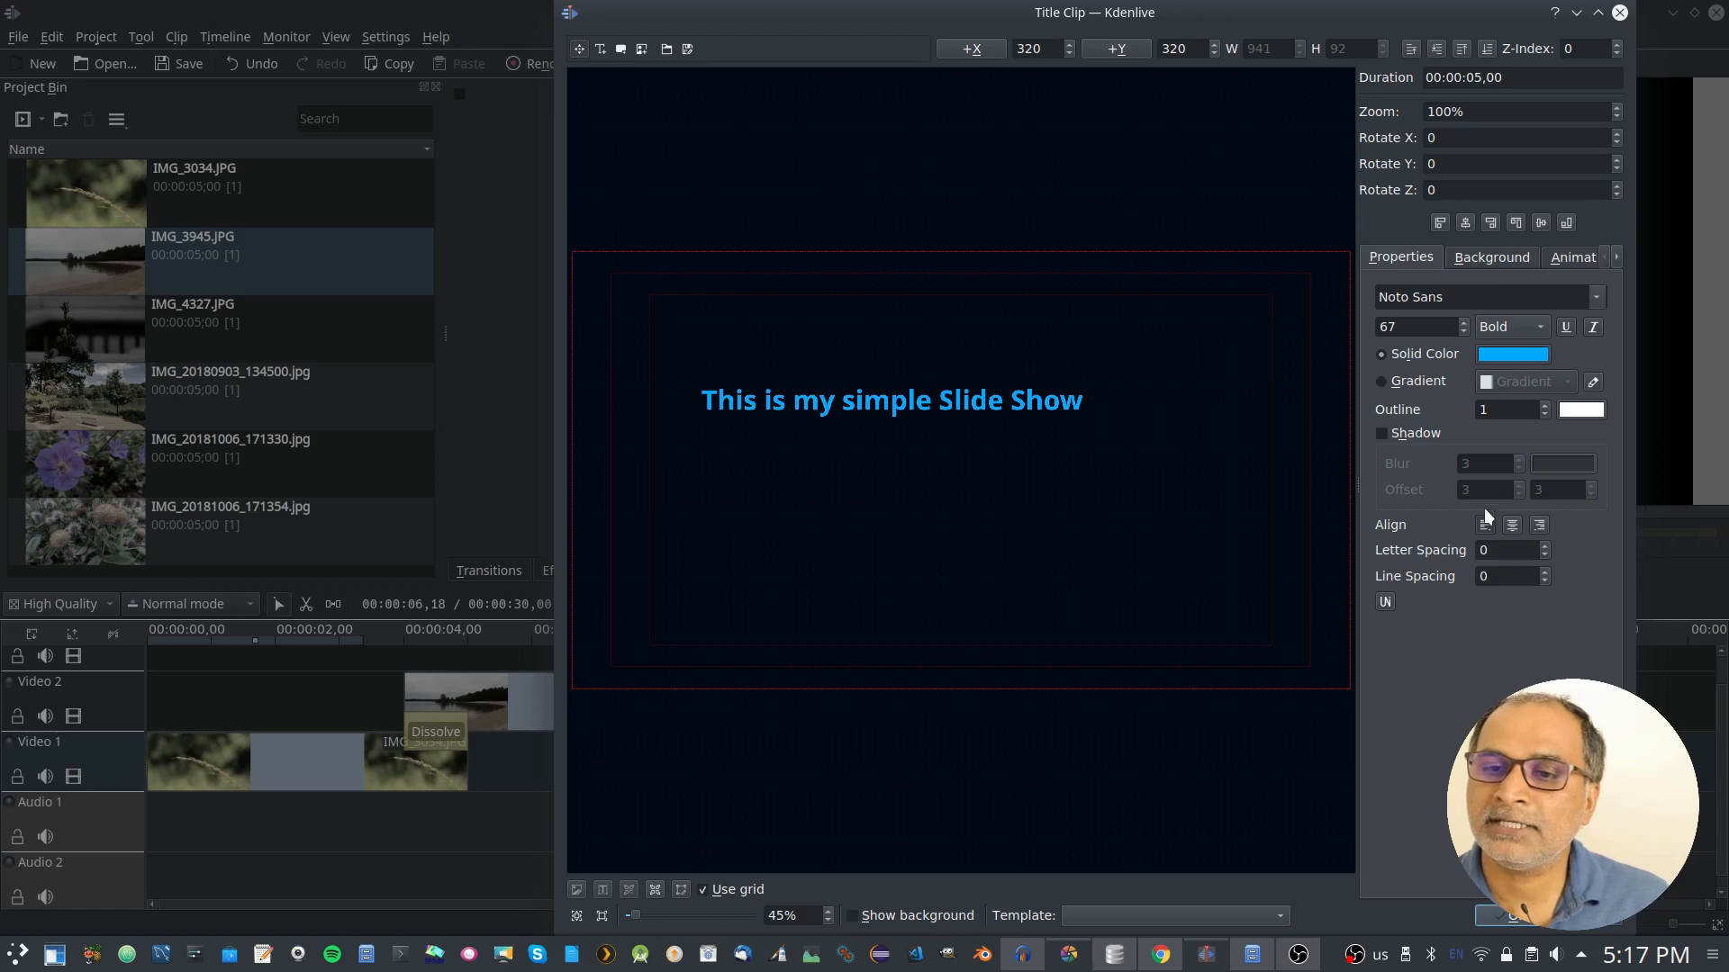
{"action": "left_click", "coordinate": [1465, 223]}
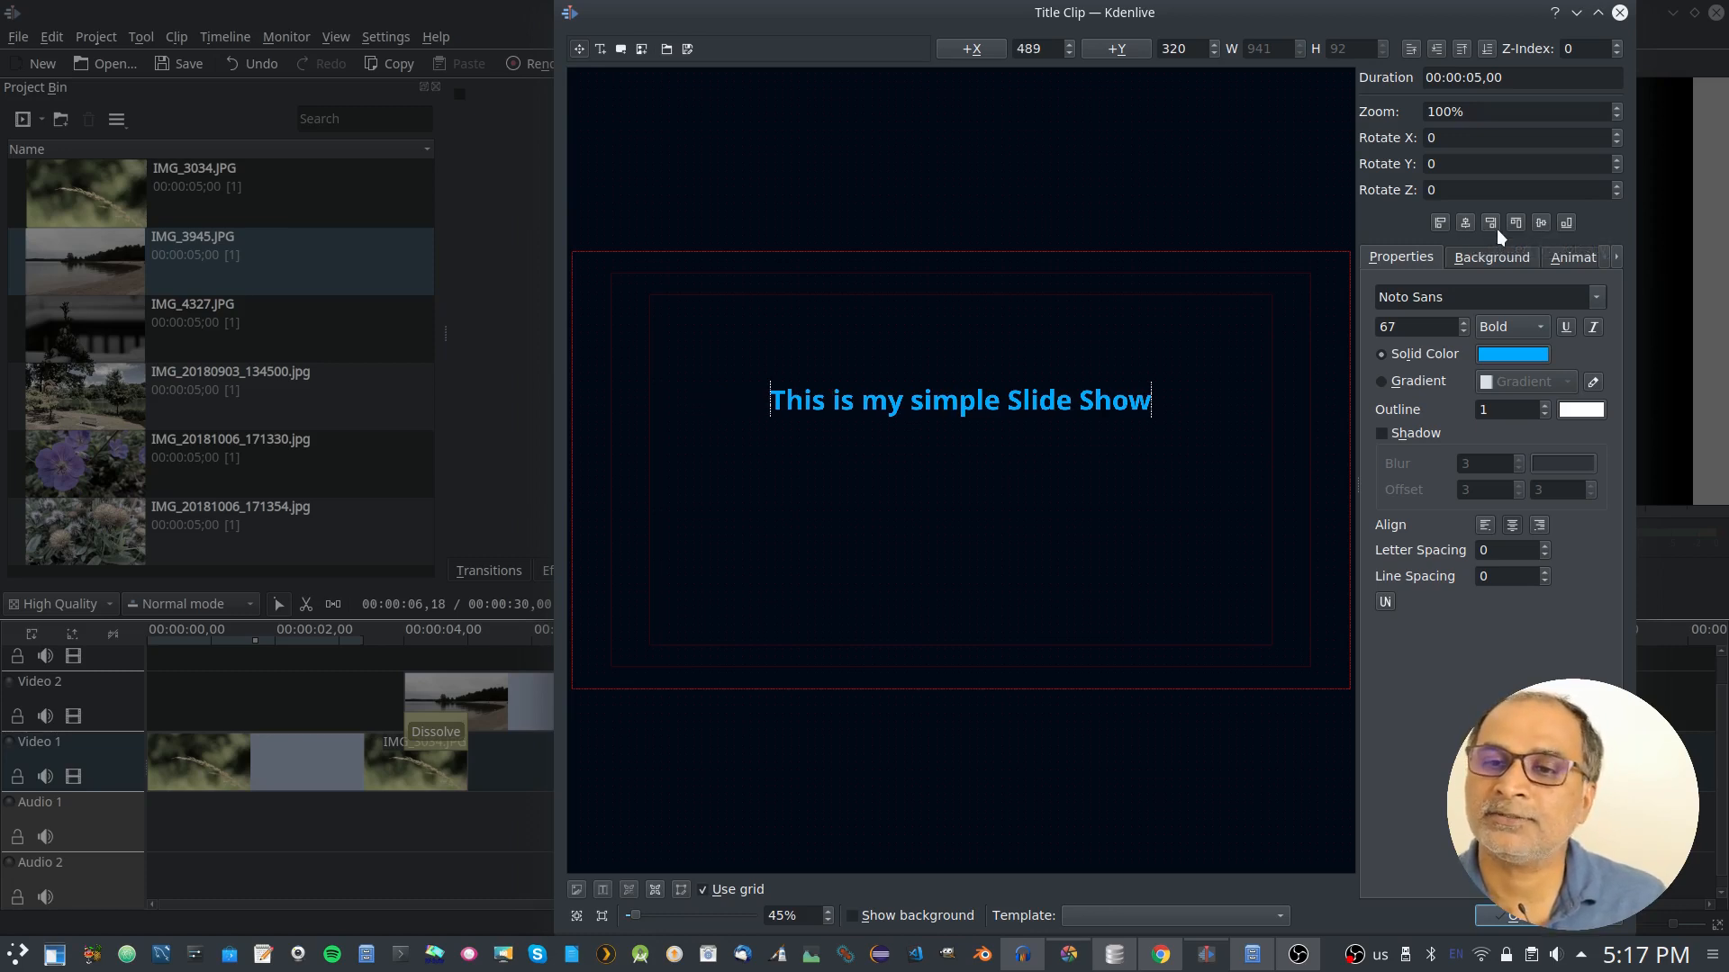
{"action": "left_click", "coordinate": [1543, 222]}
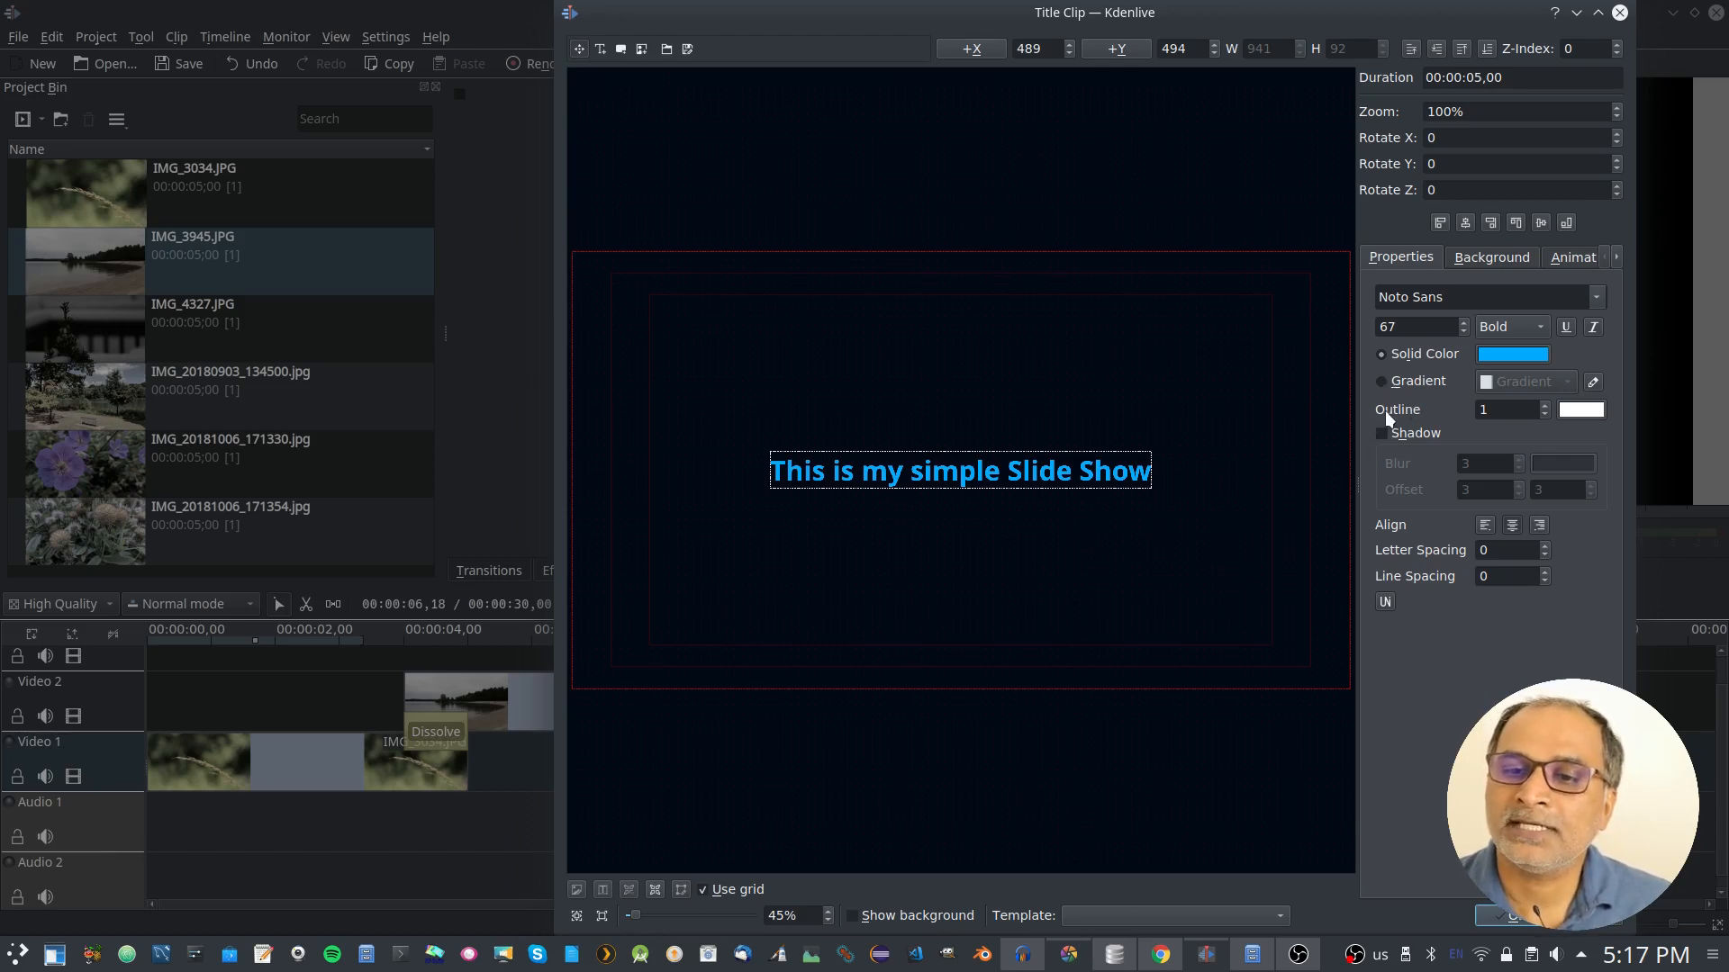
Enable a shadow on the title text with colour #dddddd and an alpha channel value of 20
{"action": "left_click", "coordinate": [1381, 433]}
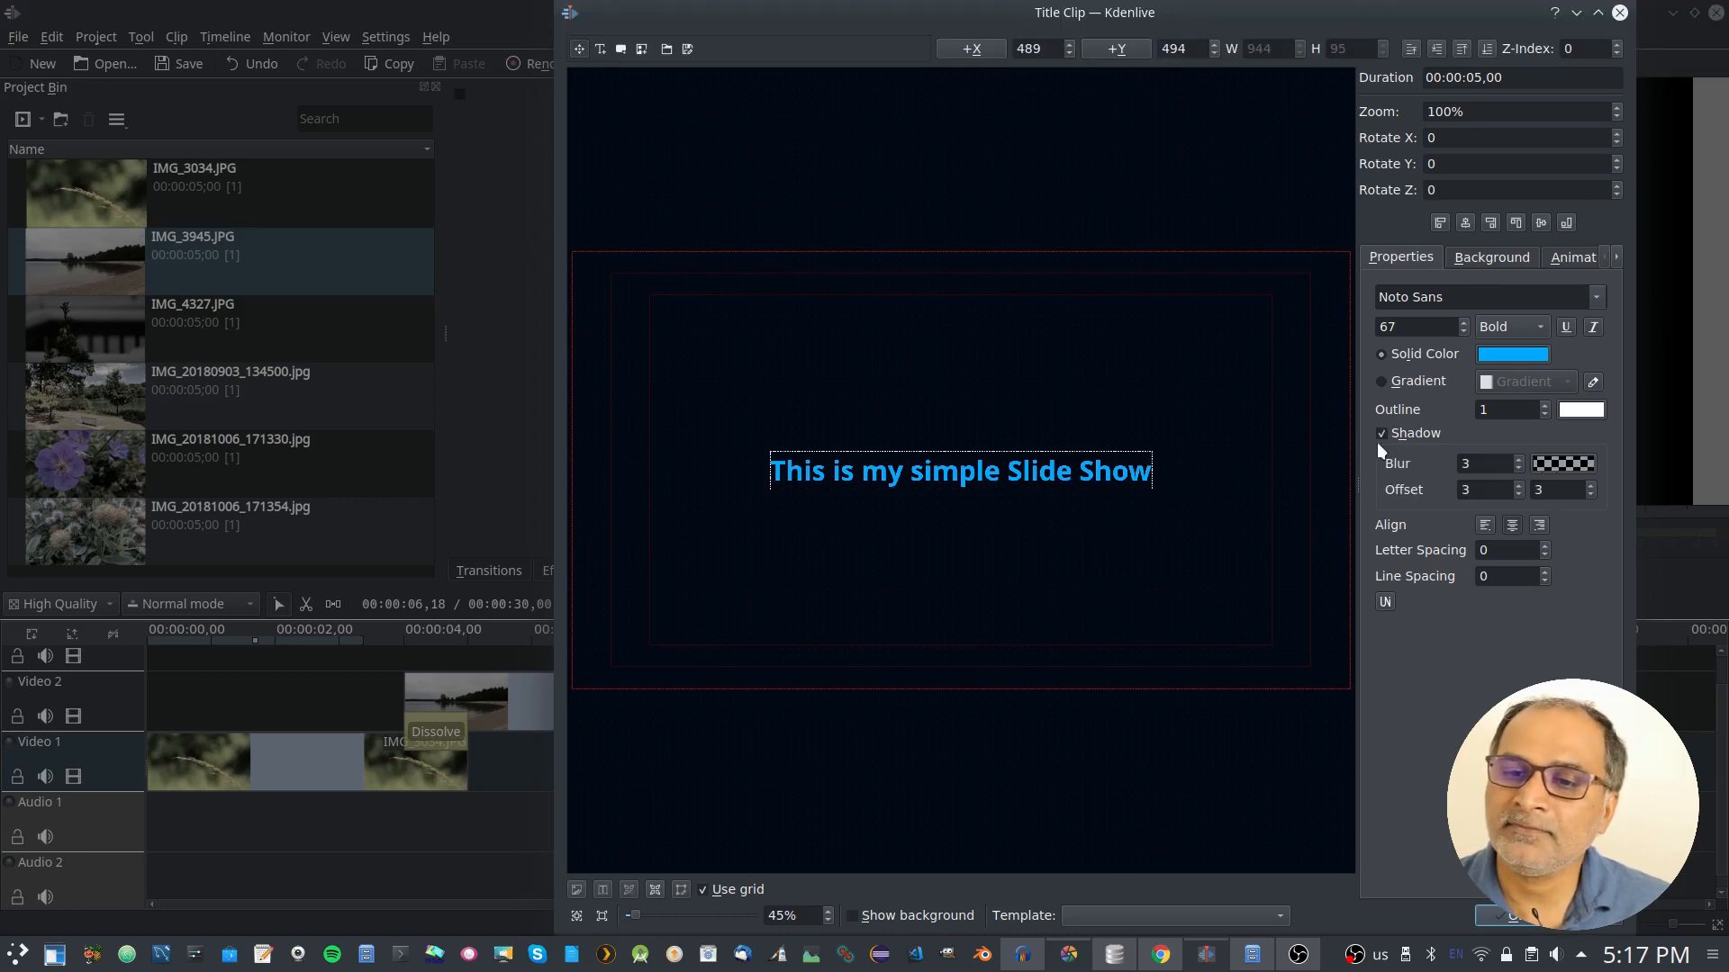
{"action": "left_click", "coordinate": [1563, 465]}
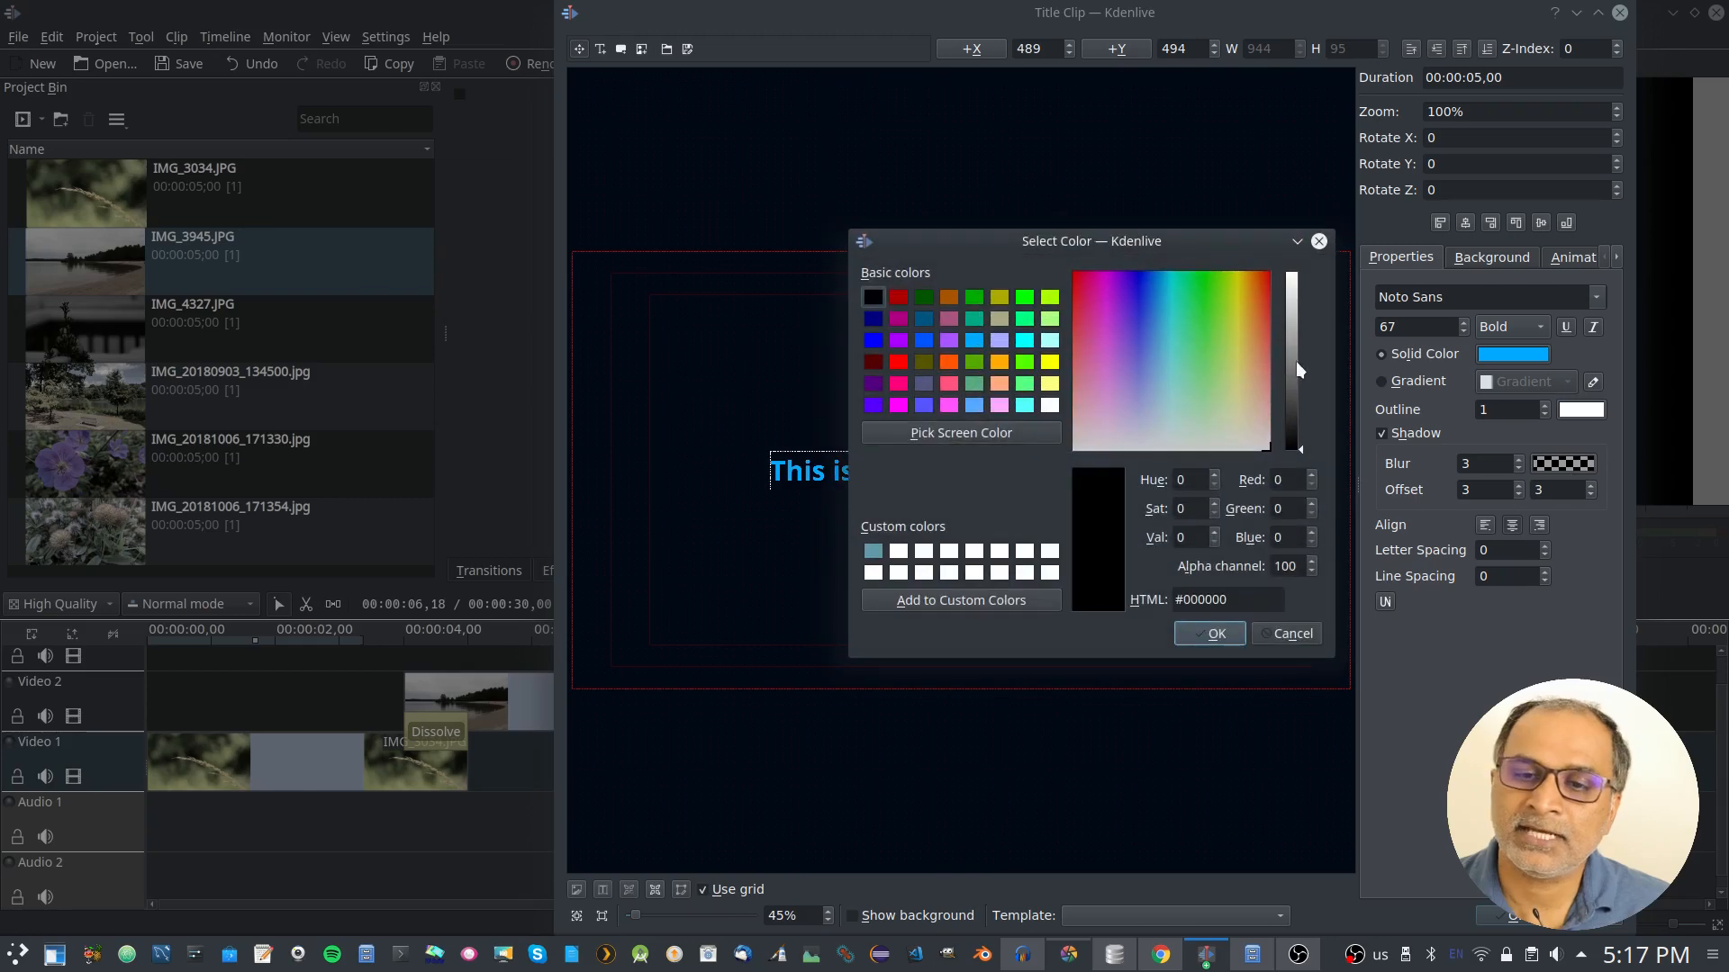
{"action": "left_click", "coordinate": [1293, 304]}
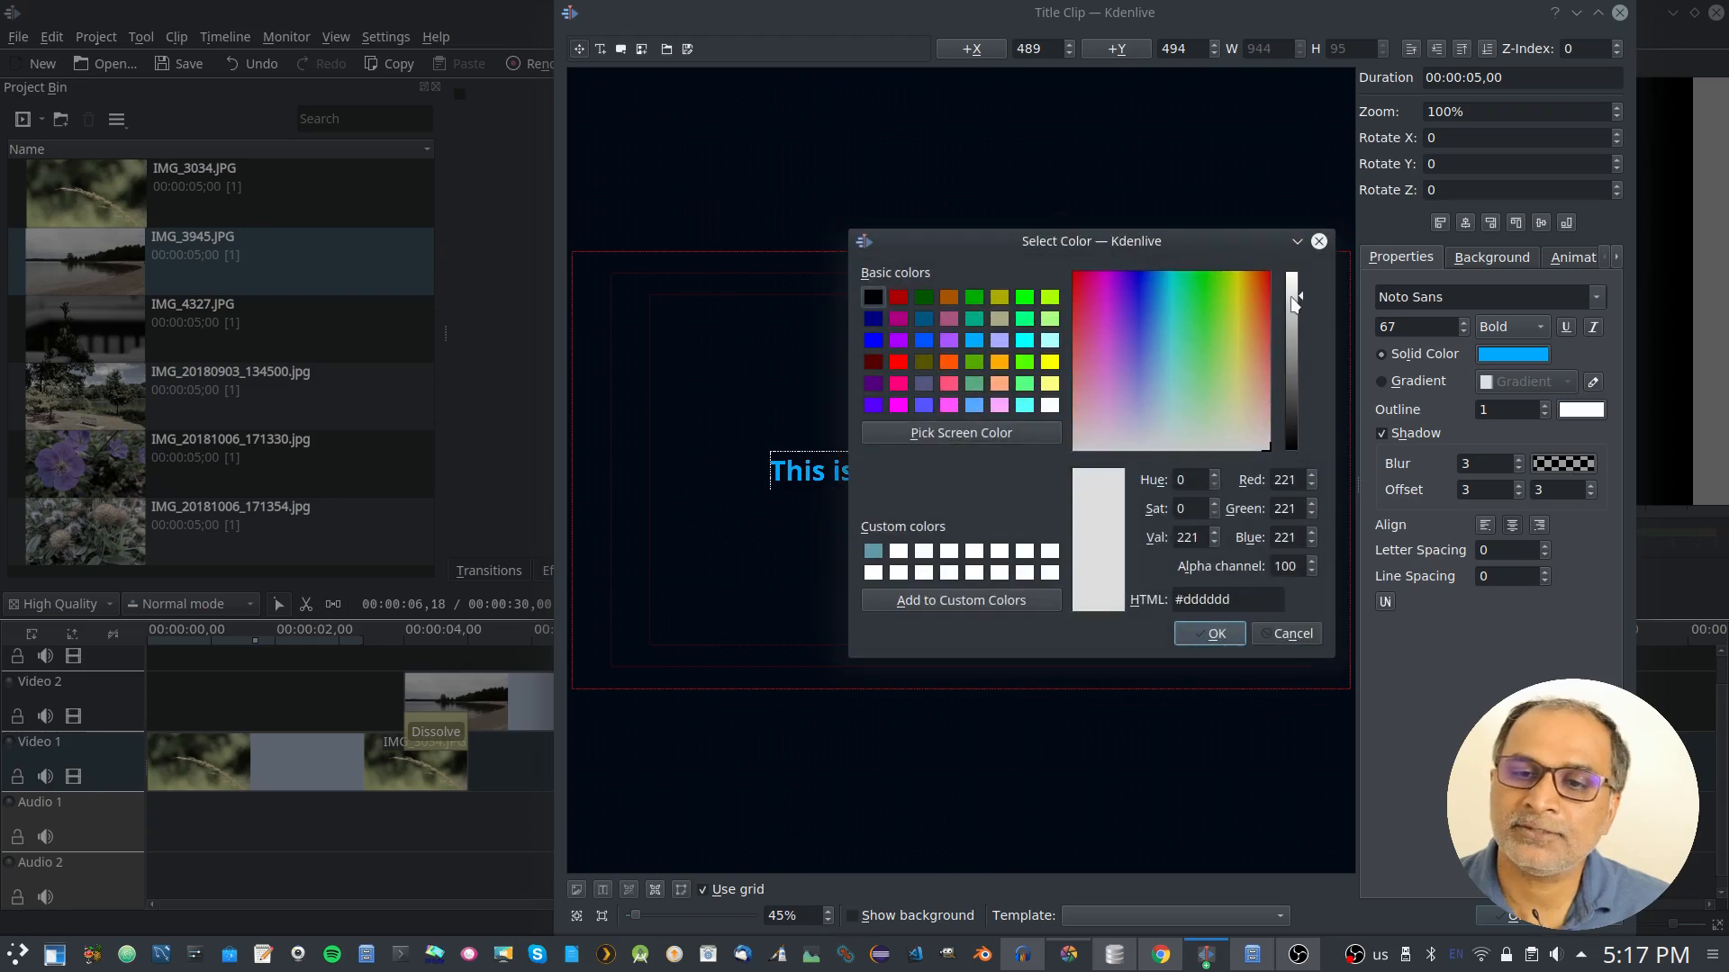
{"action": "left_click", "coordinate": [1216, 633]}
{"action": "left_click", "coordinate": [1563, 463]}
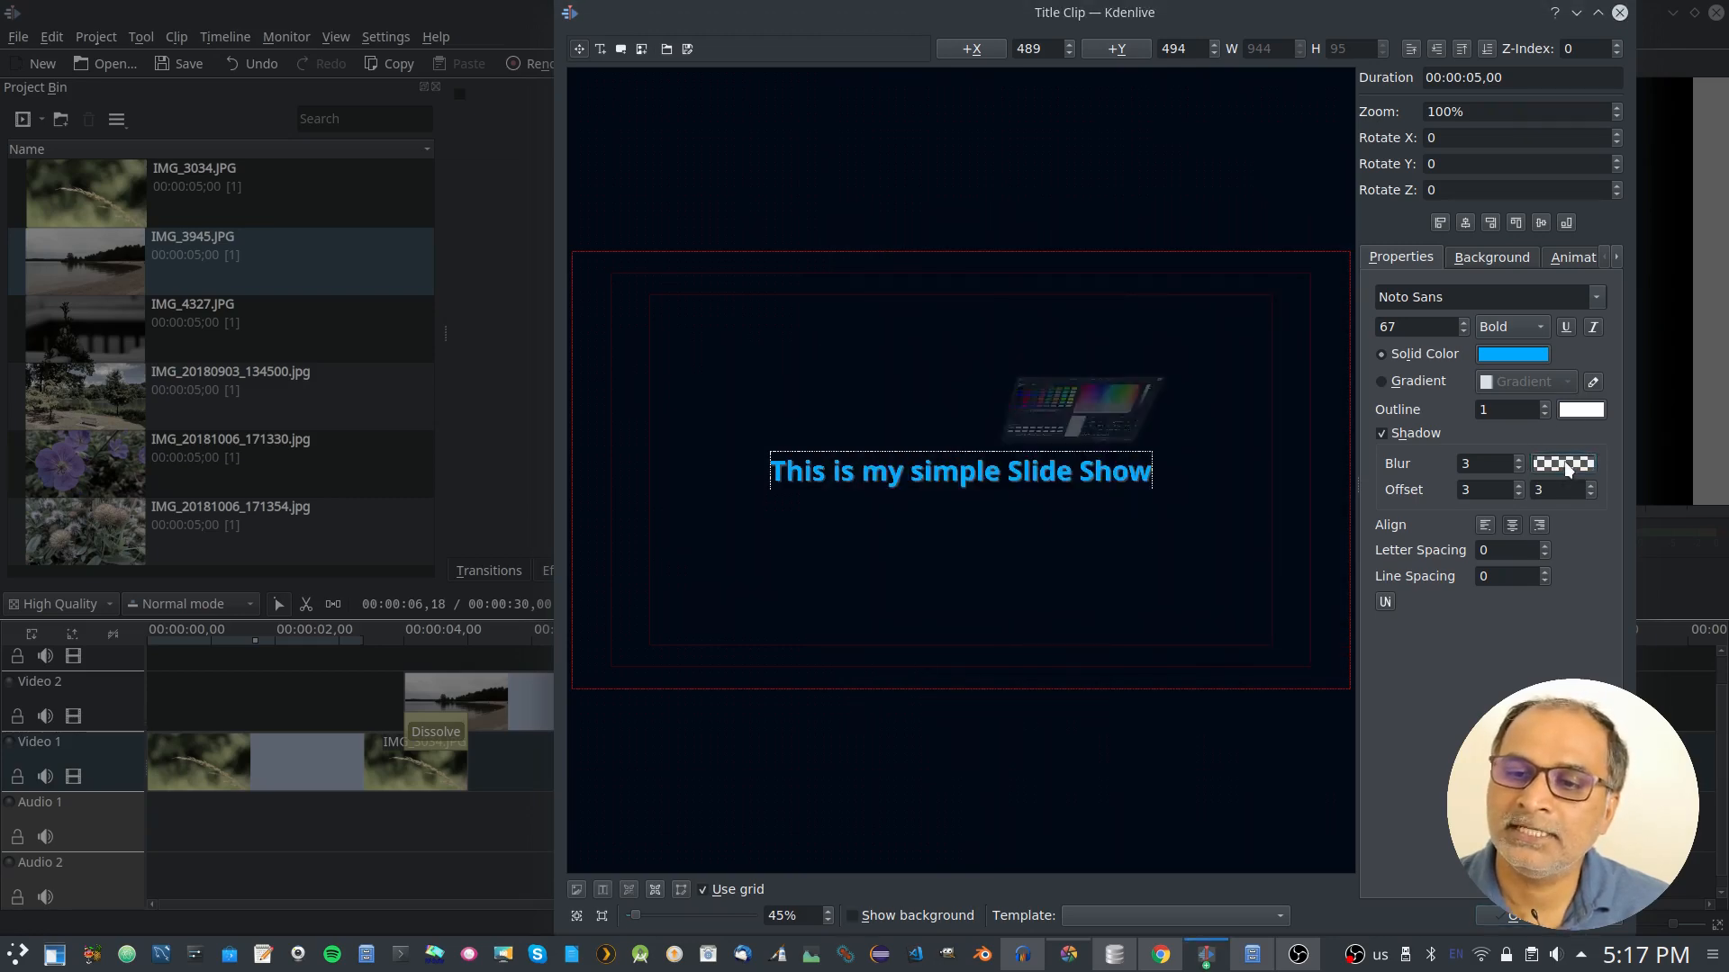
{"action": "double_click", "coordinate": [1276, 566]}
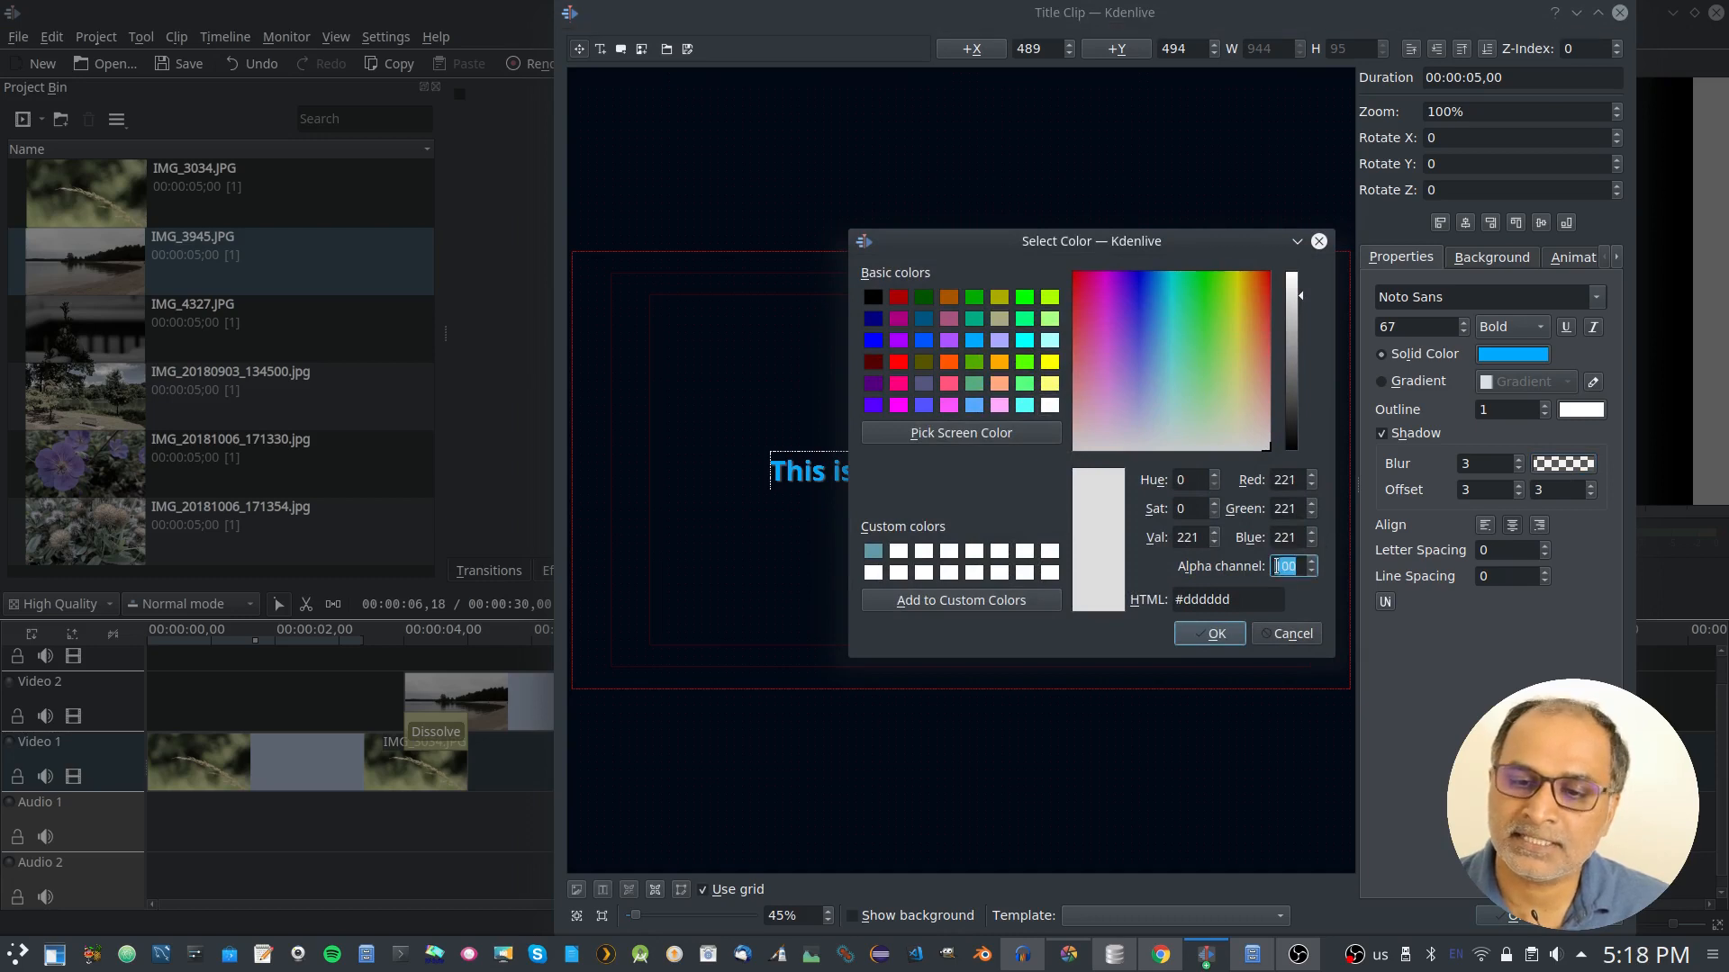
{"action": "type", "text": "20"}
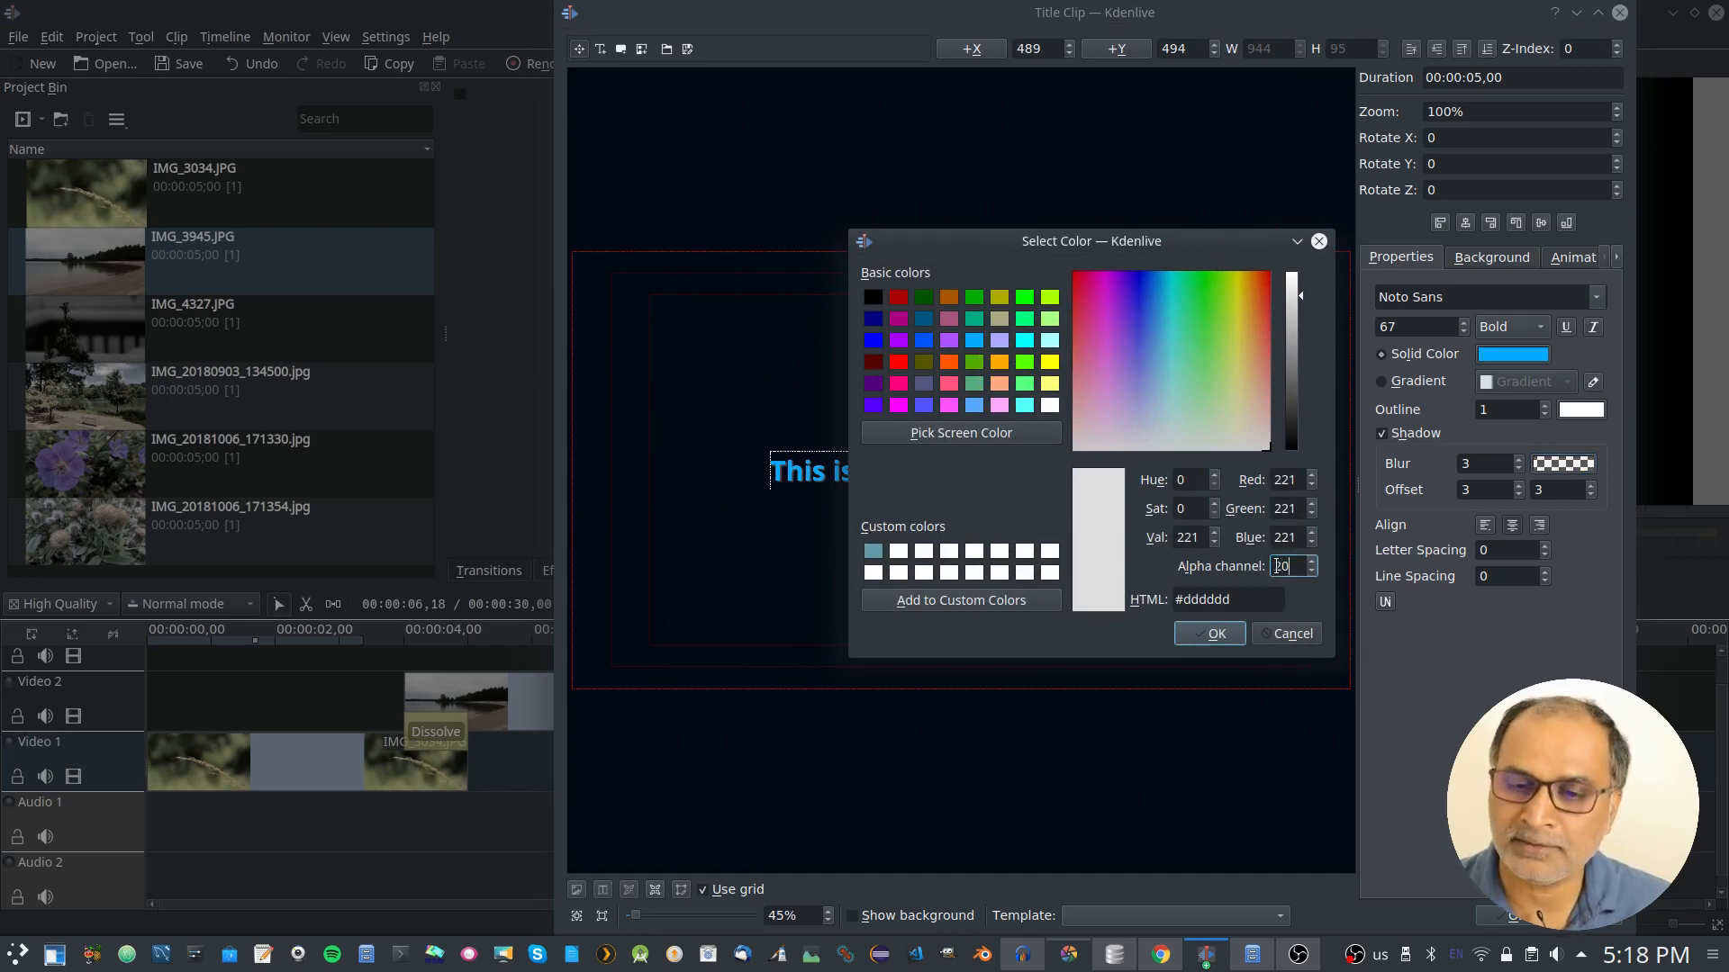
{"action": "left_click", "coordinate": [1215, 635]}
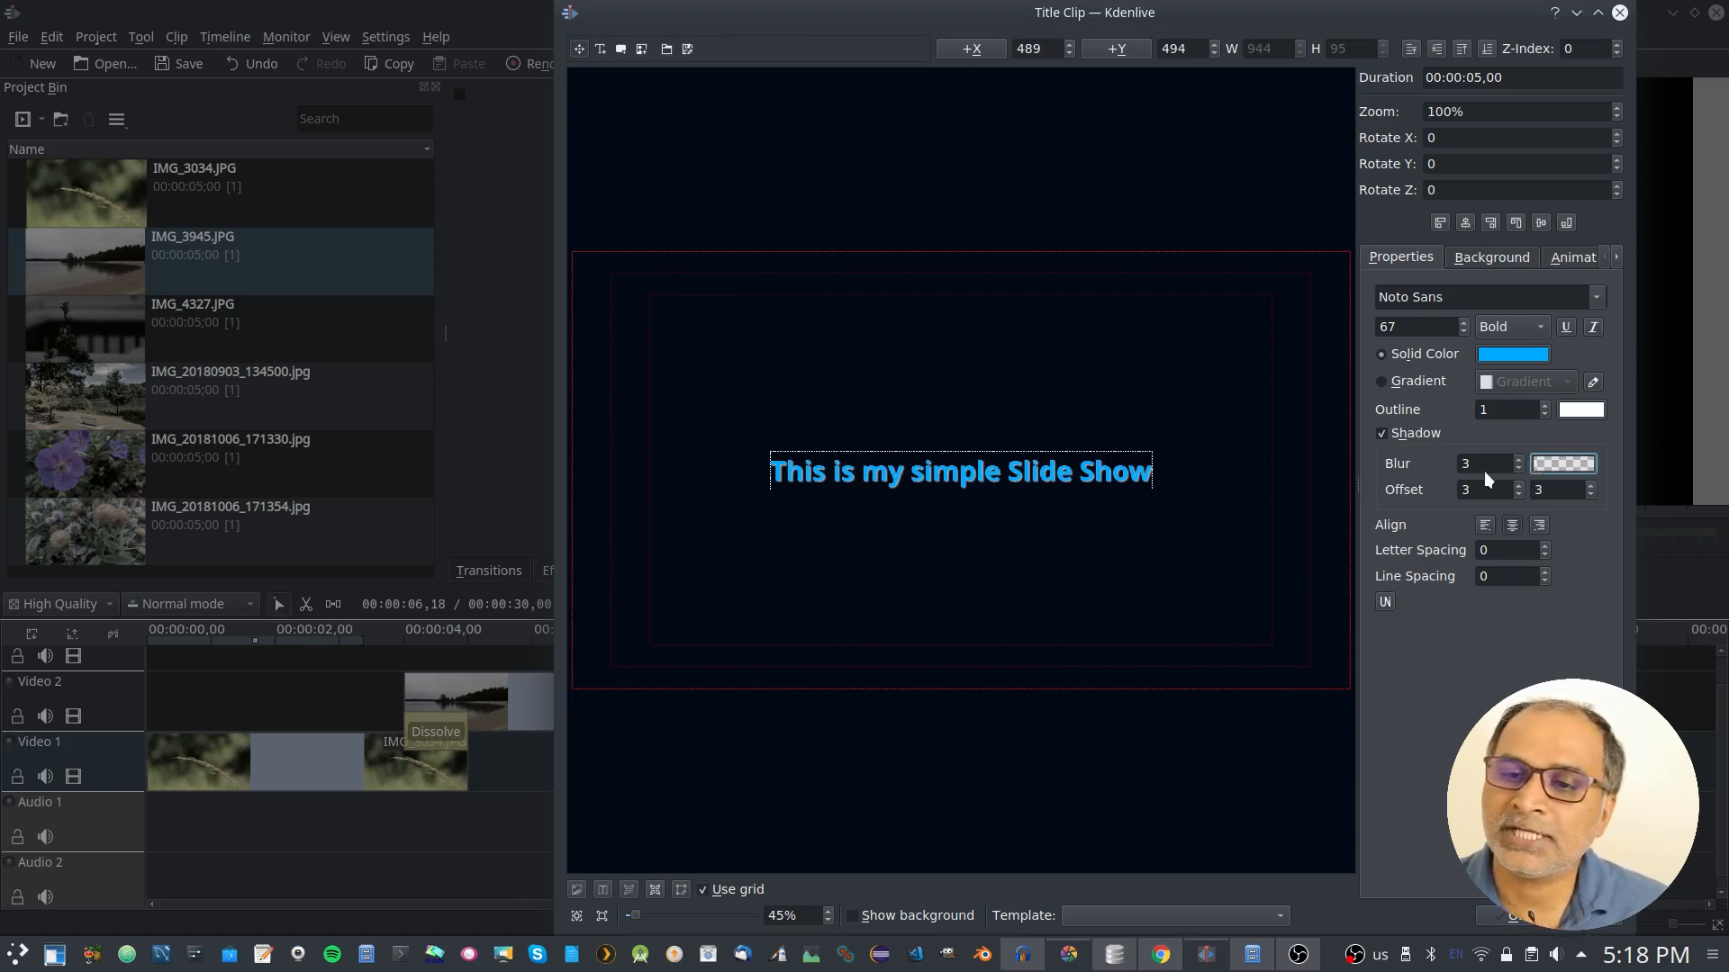
Set the title text shadow's offset to 5 horizontally and 4 vertically
{"action": "scroll", "coordinate": [1488, 489], "scroll_direction": "up", "scroll_amount": 1}
{"action": "scroll", "coordinate": [1559, 494], "scroll_direction": "up", "scroll_amount": 1}
{"action": "scroll", "coordinate": [1487, 487], "scroll_direction": "up", "scroll_amount": 1}
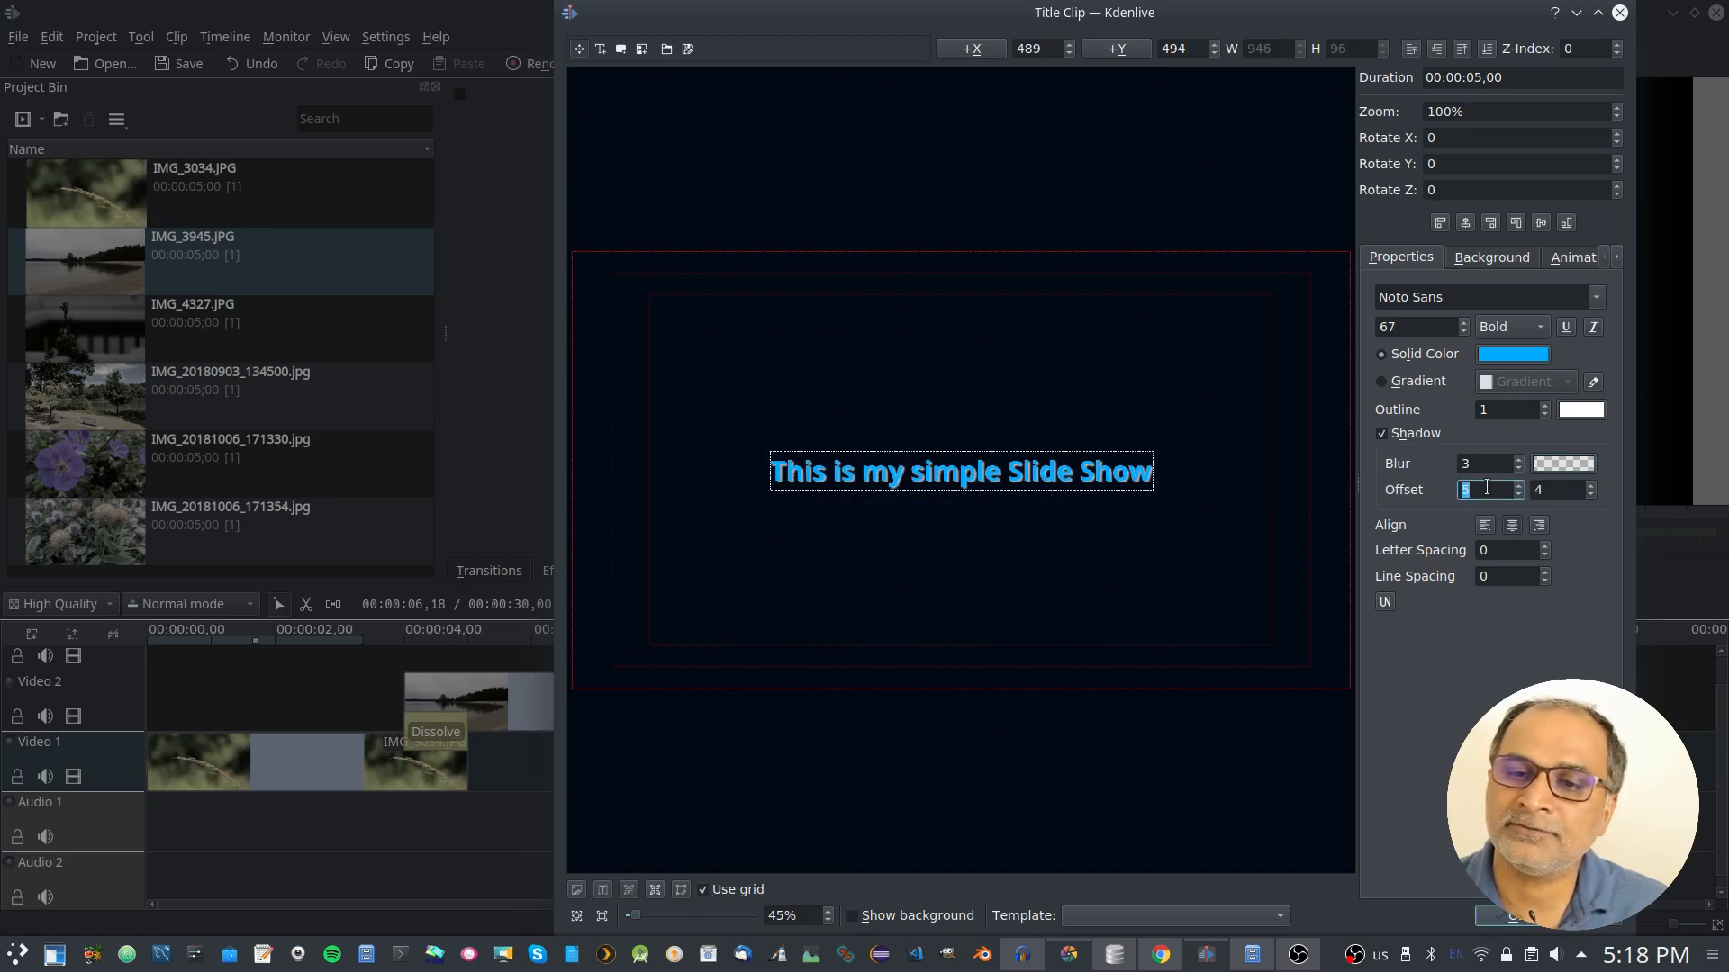
Set the title shadow's vertical offset to 5 and try wider letter spacing before returning it to 0
{"action": "scroll", "coordinate": [1550, 489], "scroll_direction": "up", "scroll_amount": 1}
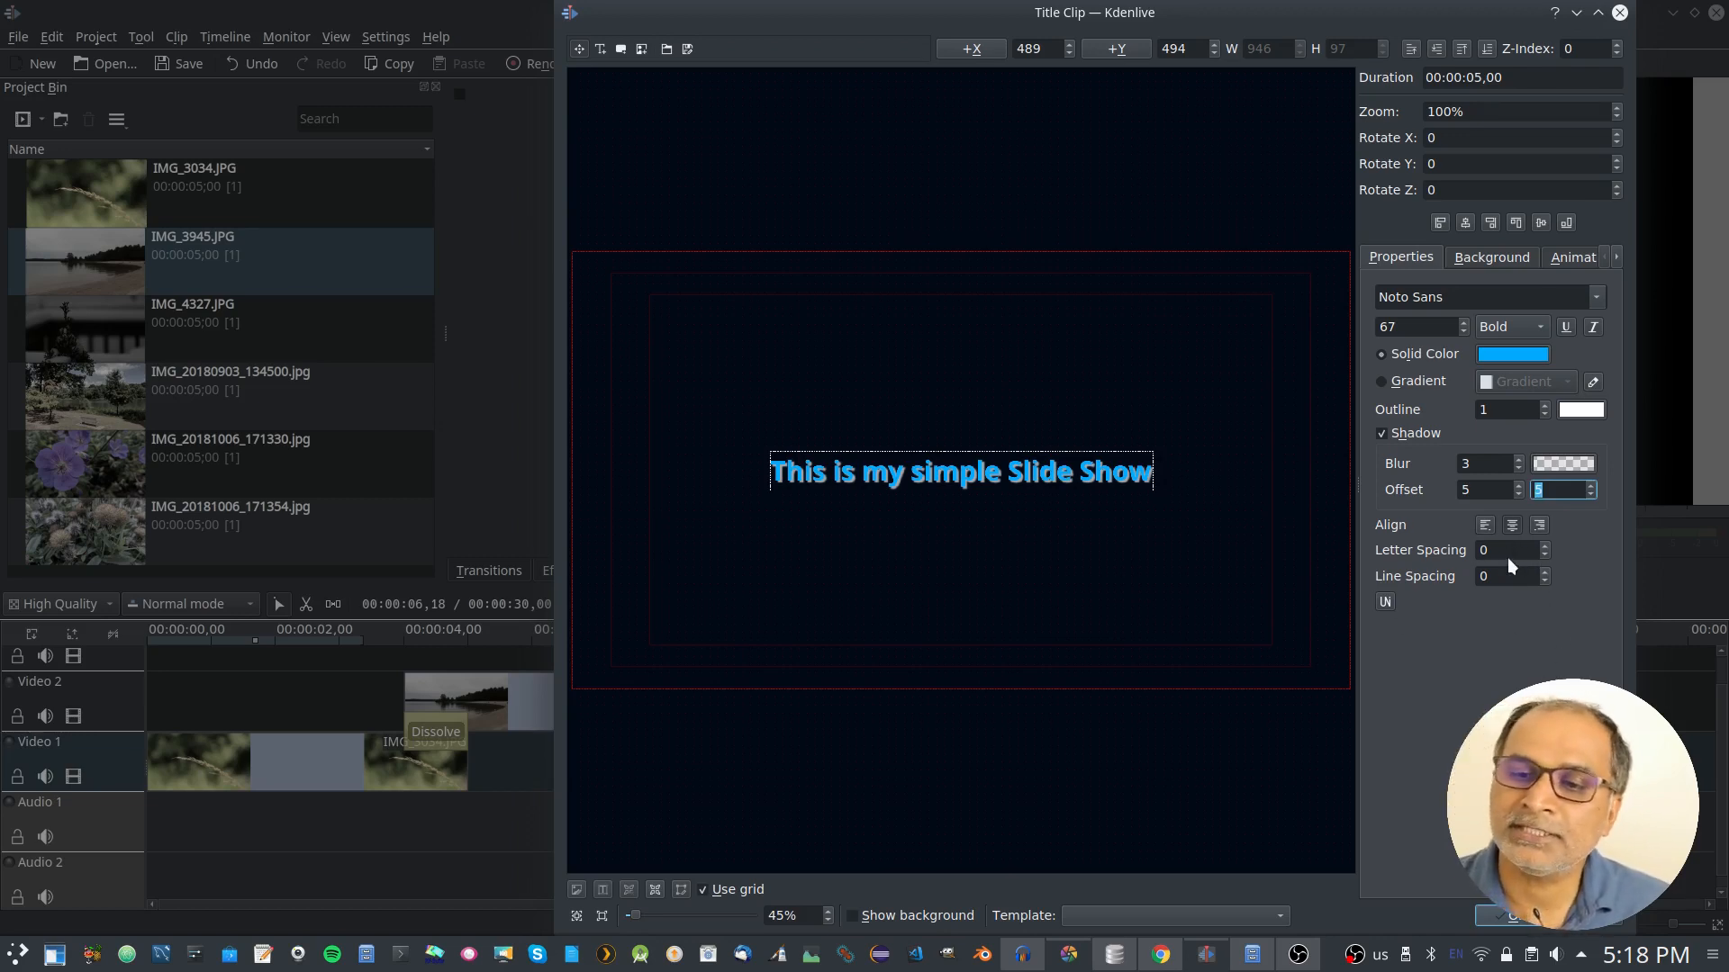
{"action": "scroll", "coordinate": [1510, 549], "scroll_direction": "up", "scroll_amount": 8}
{"action": "scroll", "coordinate": [1512, 546], "scroll_direction": "up", "scroll_amount": 10}
{"action": "scroll", "coordinate": [1513, 546], "scroll_direction": "down", "scroll_amount": 9}
{"action": "scroll", "coordinate": [1512, 547], "scroll_direction": "down", "scroll_amount": 9}
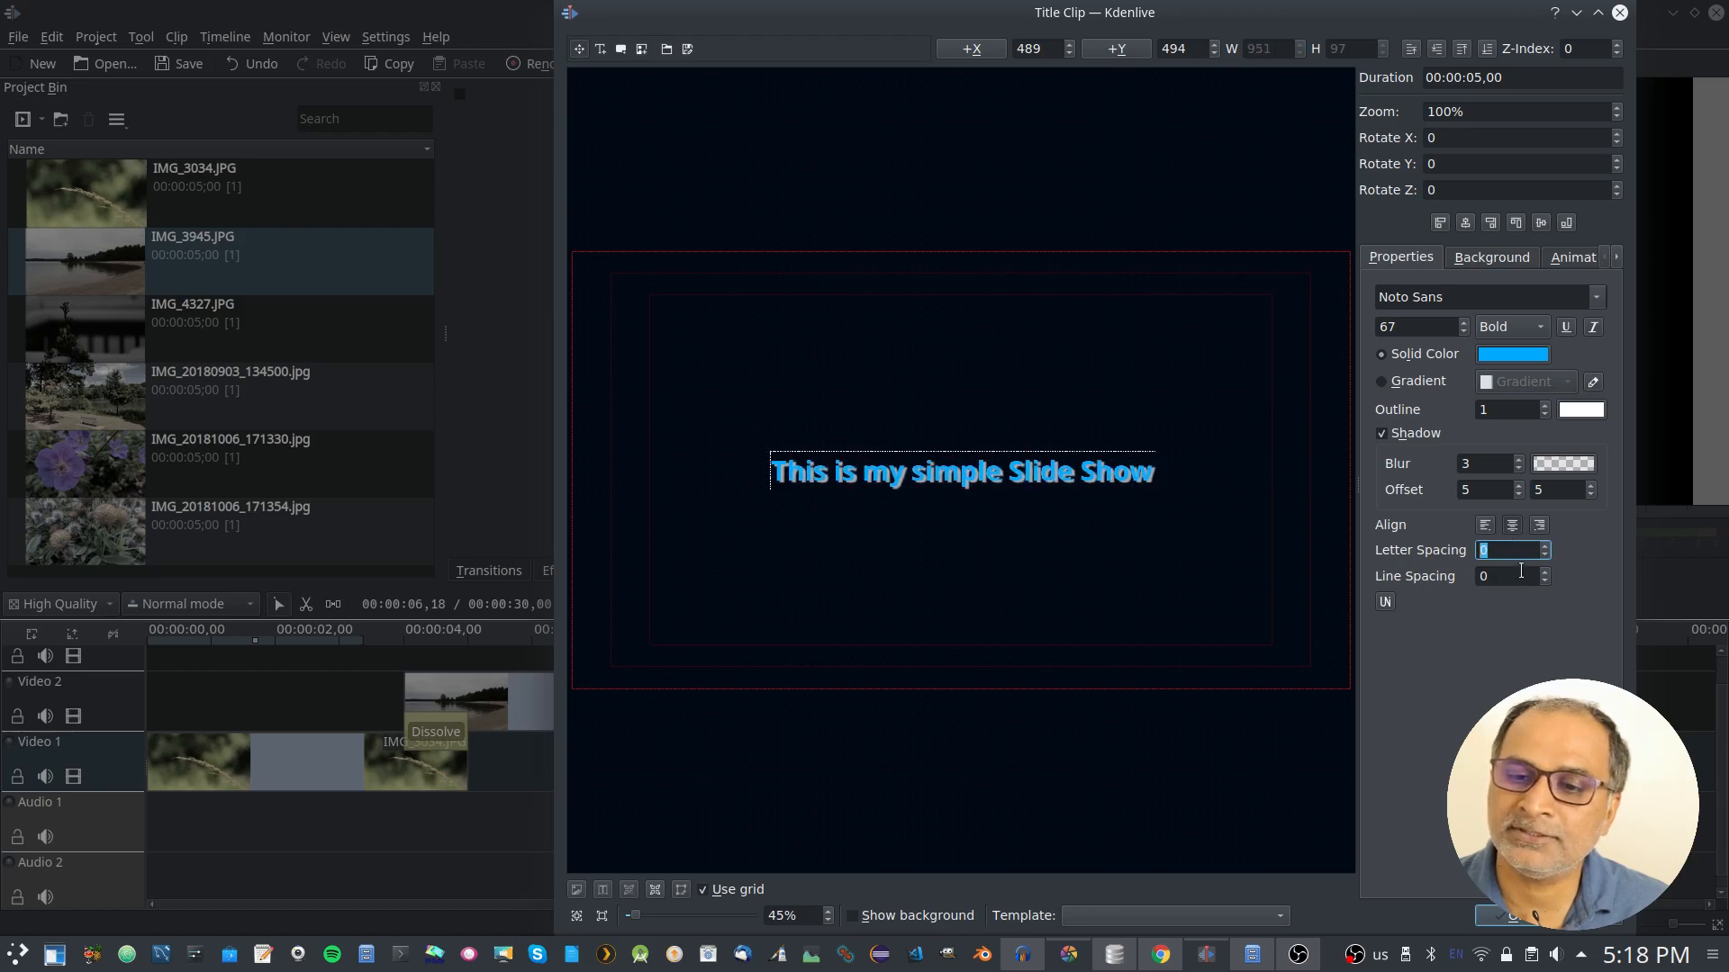
Set the title text's line spacing to 3
{"action": "scroll", "coordinate": [1514, 579], "scroll_direction": "up", "scroll_amount": 6}
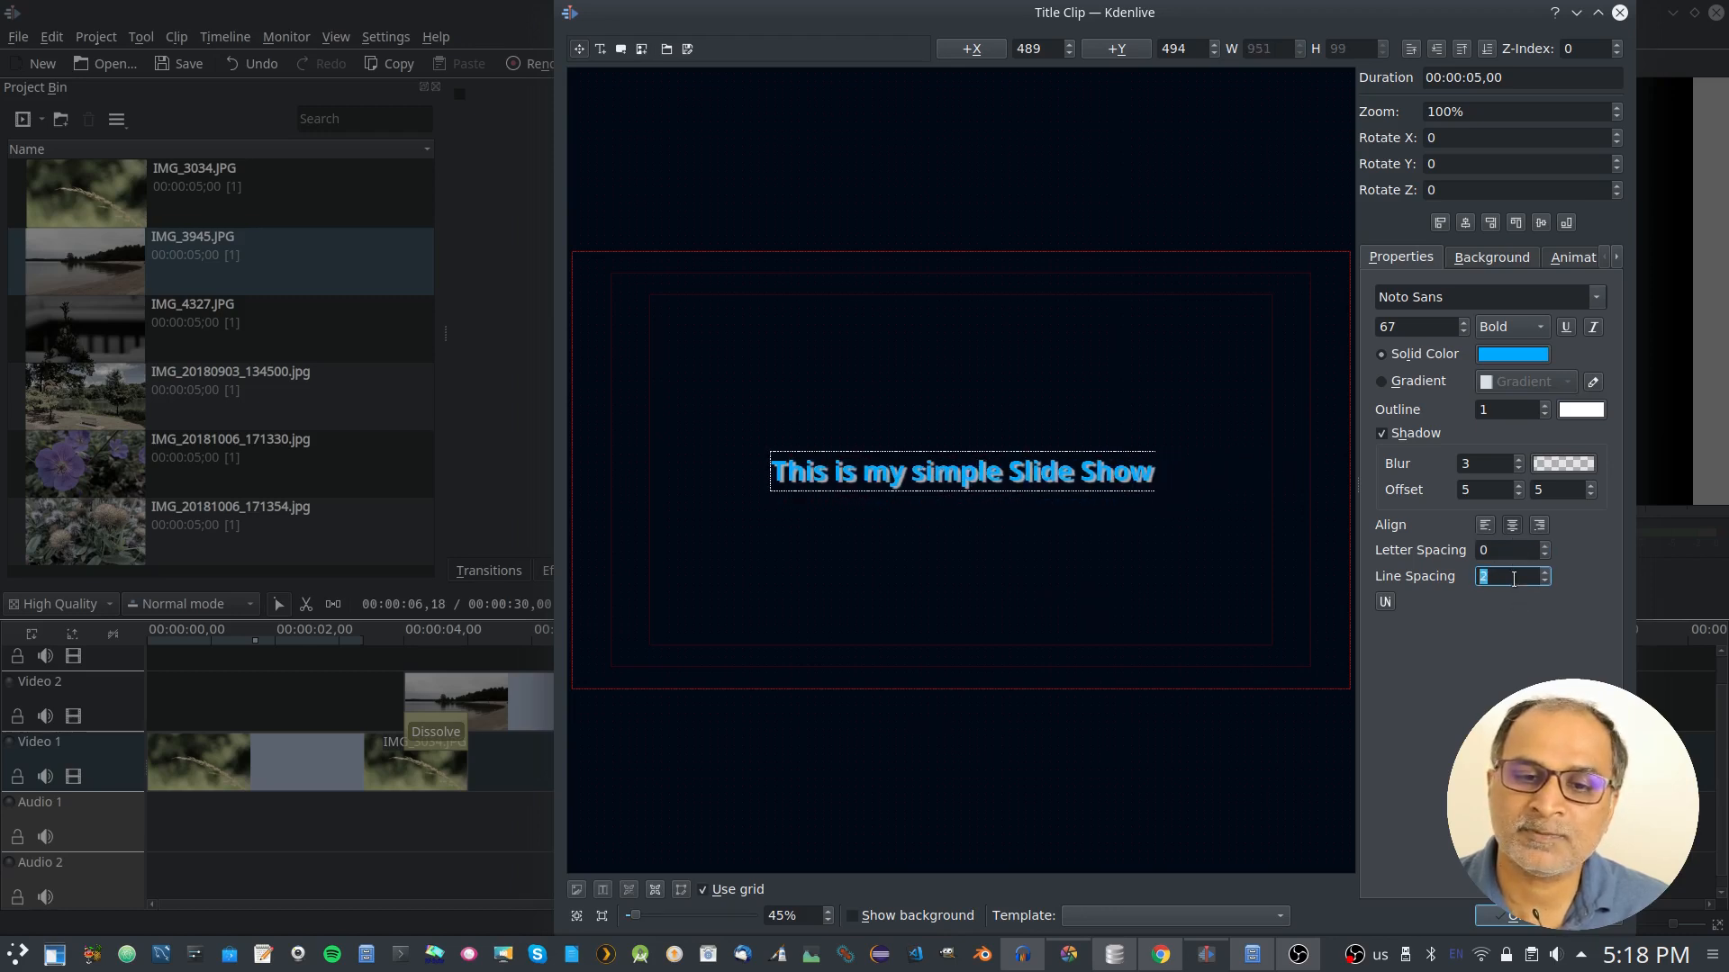
{"action": "scroll", "coordinate": [1513, 579], "scroll_direction": "down", "scroll_amount": 3}
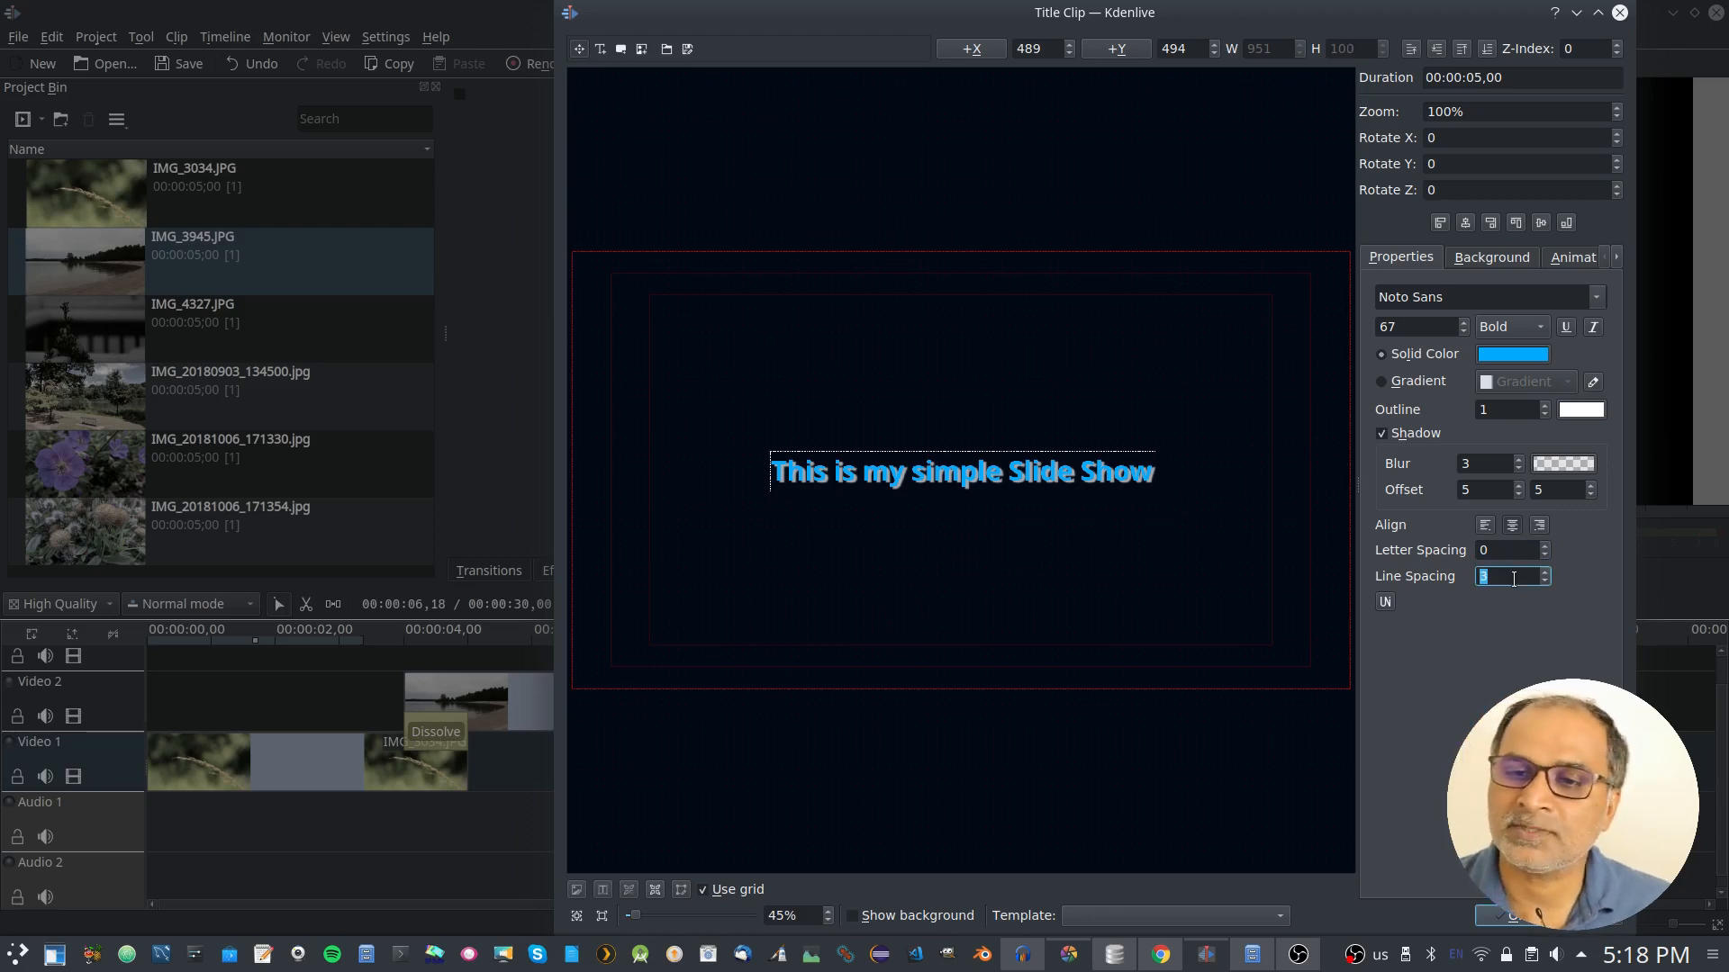
Change the title text's font to Pagul
{"action": "left_click", "coordinate": [1598, 296]}
{"action": "left_click", "coordinate": [1597, 297]}
{"action": "left_click", "coordinate": [1598, 296]}
{"action": "scroll", "coordinate": [1542, 383], "scroll_direction": "down", "scroll_amount": 3}
{"action": "scroll", "coordinate": [1542, 383], "scroll_direction": "down", "scroll_amount": 20}
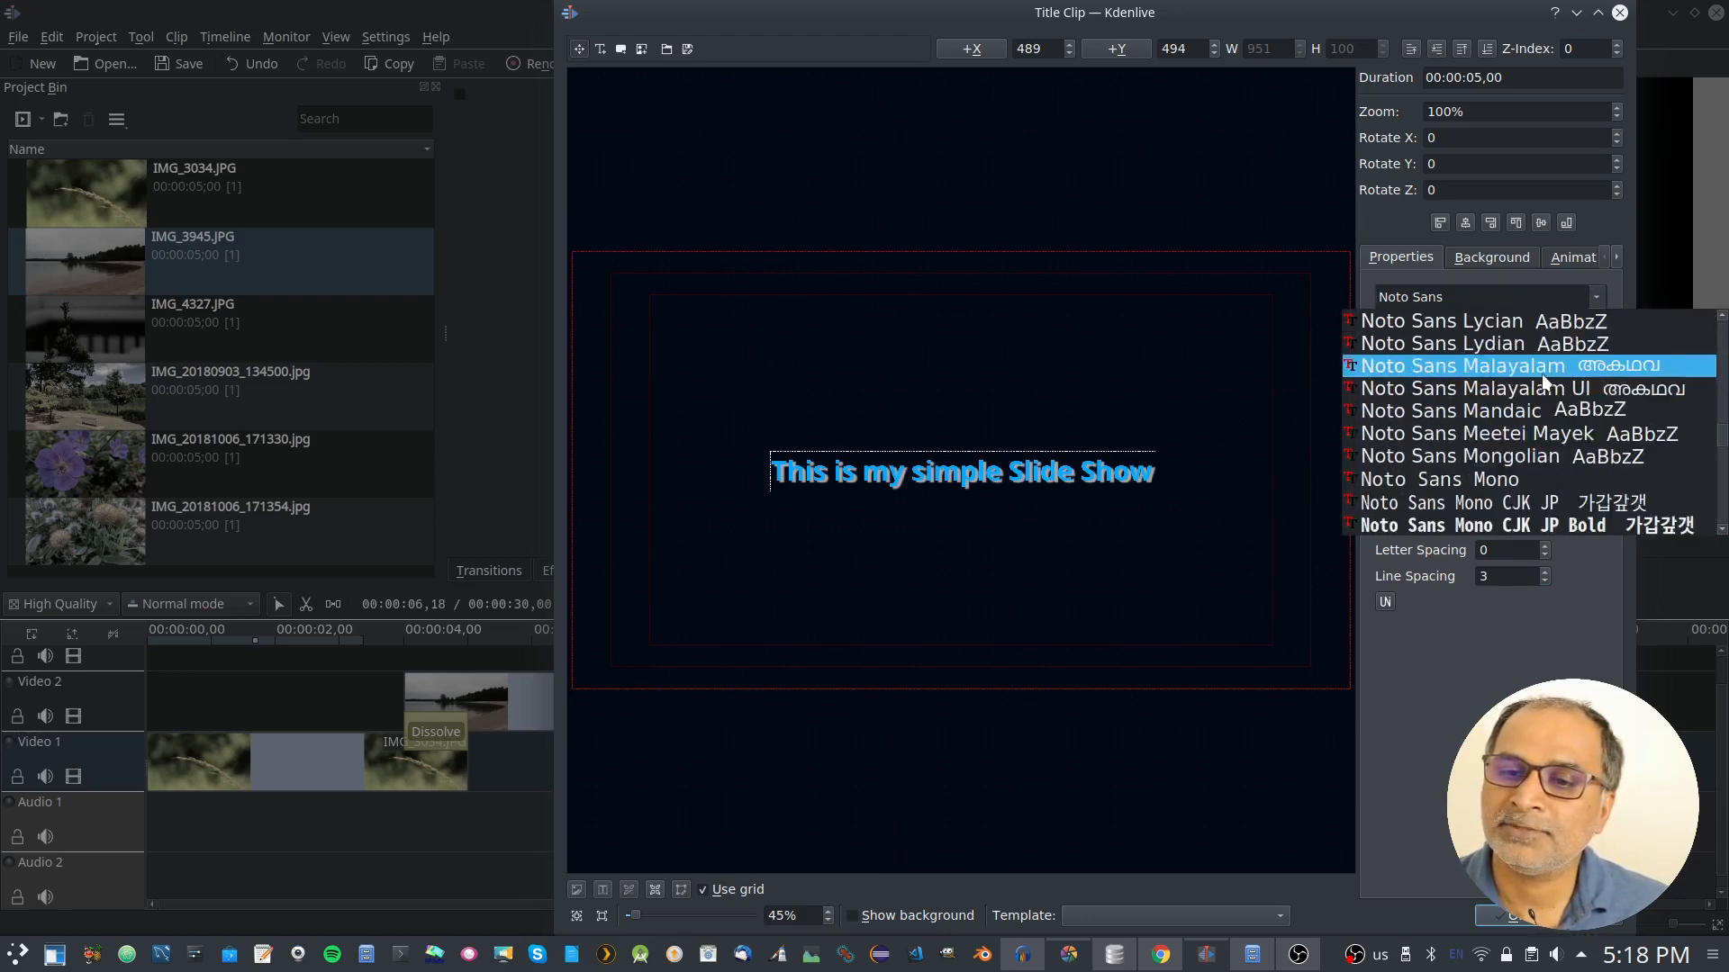
{"action": "scroll", "coordinate": [1543, 382], "scroll_direction": "down", "scroll_amount": 20}
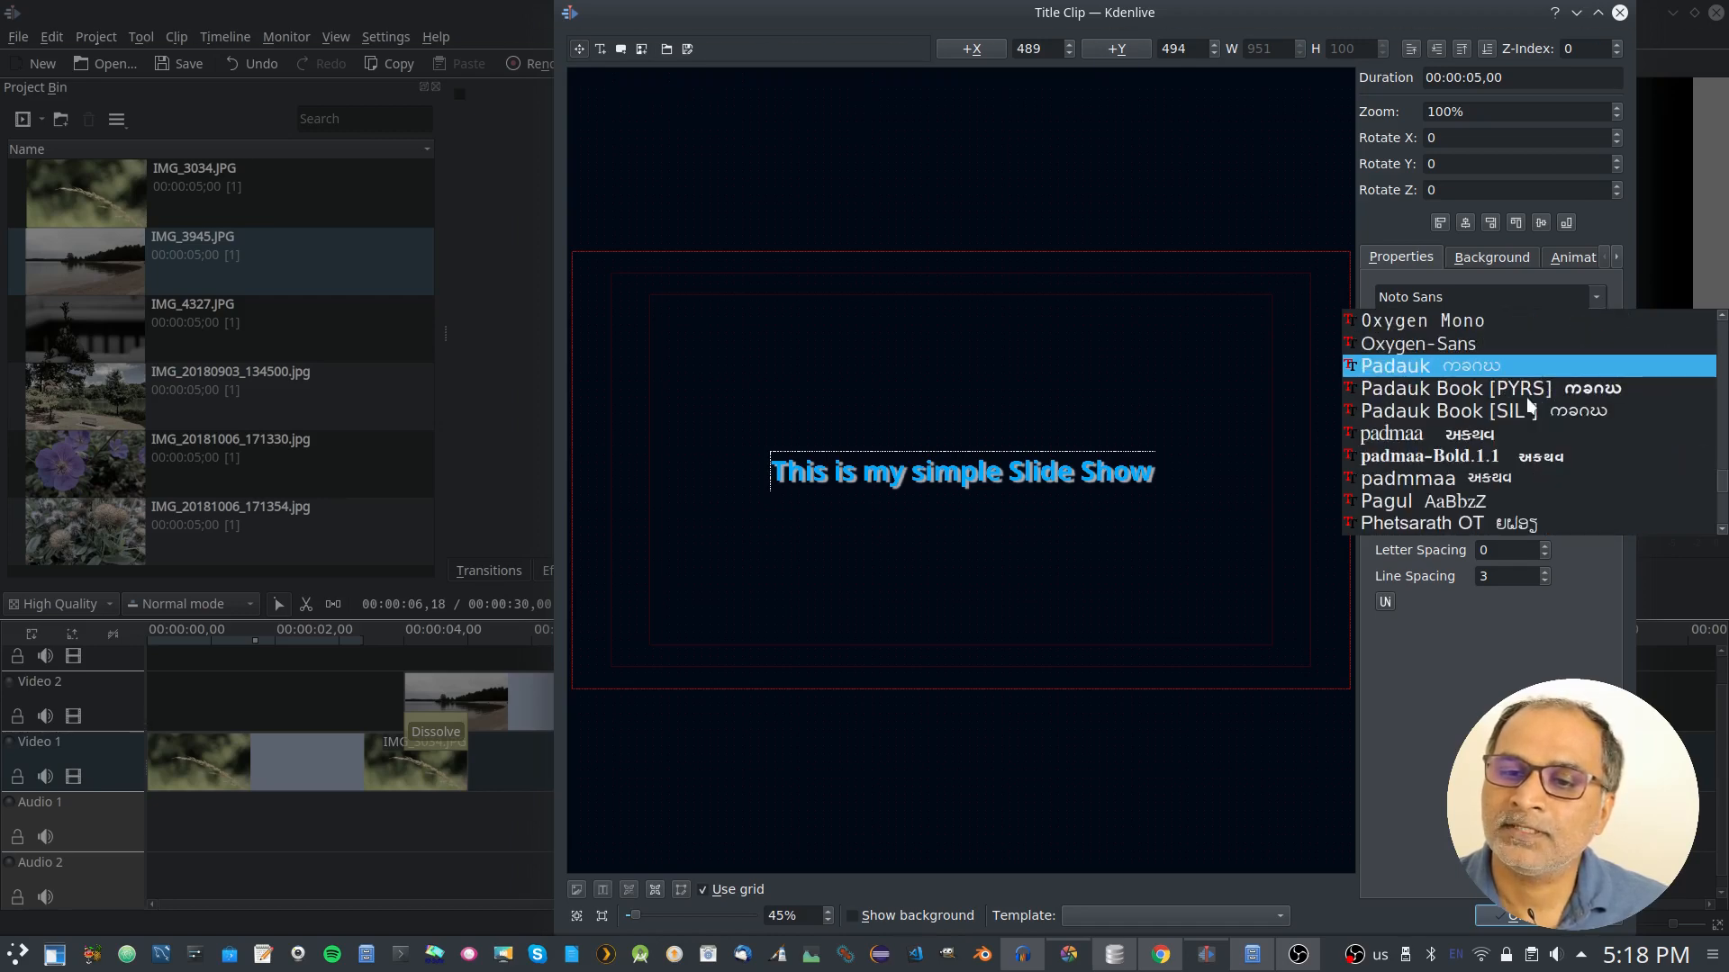
{"action": "left_click", "coordinate": [1445, 501]}
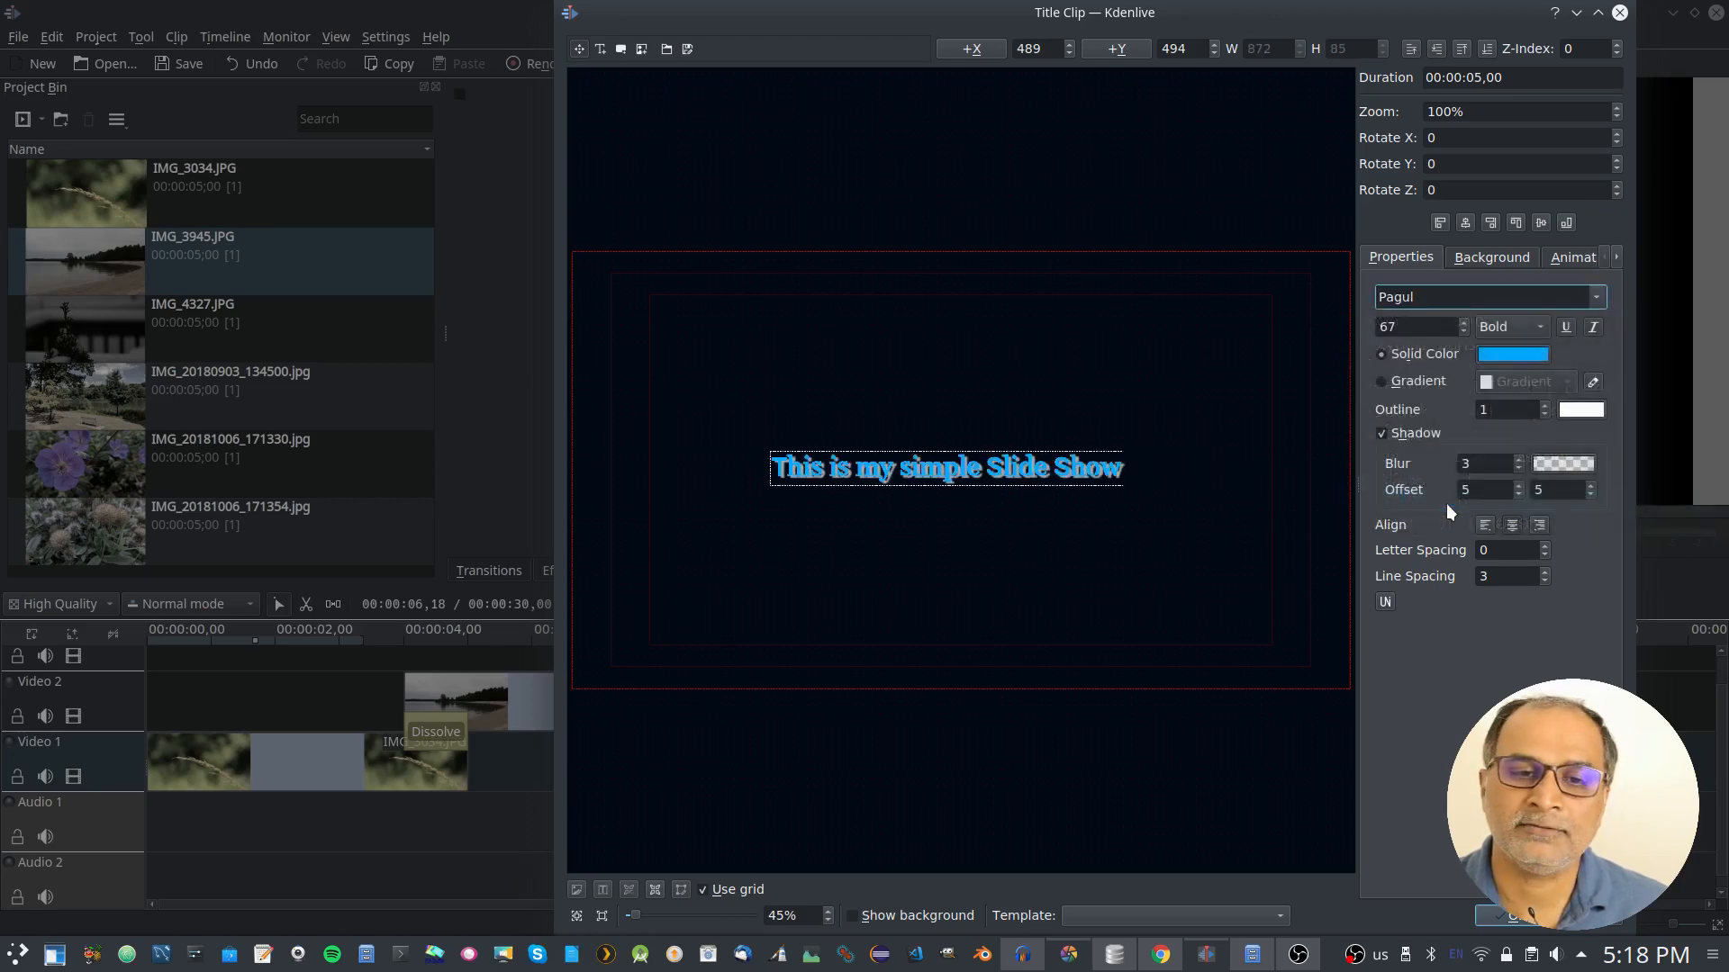
Change the title text's font to Bebas Neue
{"action": "left_click", "coordinate": [1597, 298]}
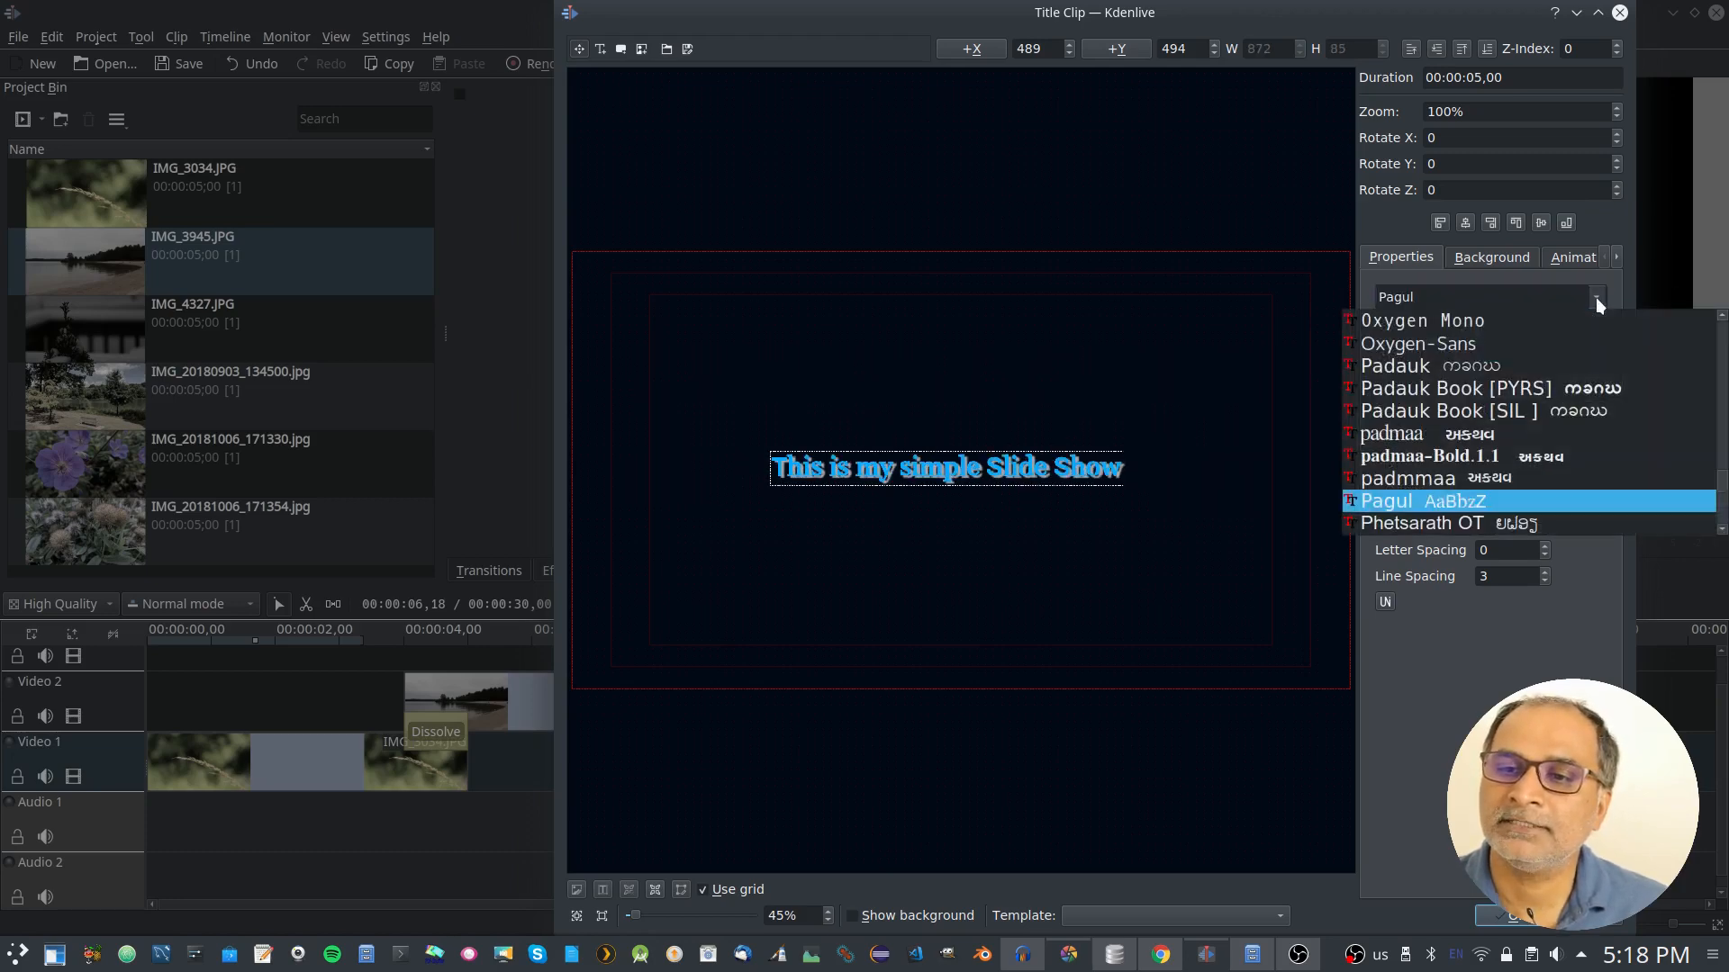
{"action": "scroll", "coordinate": [1502, 438], "scroll_direction": "up", "scroll_amount": 3}
{"action": "scroll", "coordinate": [1501, 438], "scroll_direction": "up", "scroll_amount": 8}
{"action": "scroll", "coordinate": [1502, 437], "scroll_direction": "down", "scroll_amount": 3}
{"action": "scroll", "coordinate": [1502, 438], "scroll_direction": "up", "scroll_amount": 1}
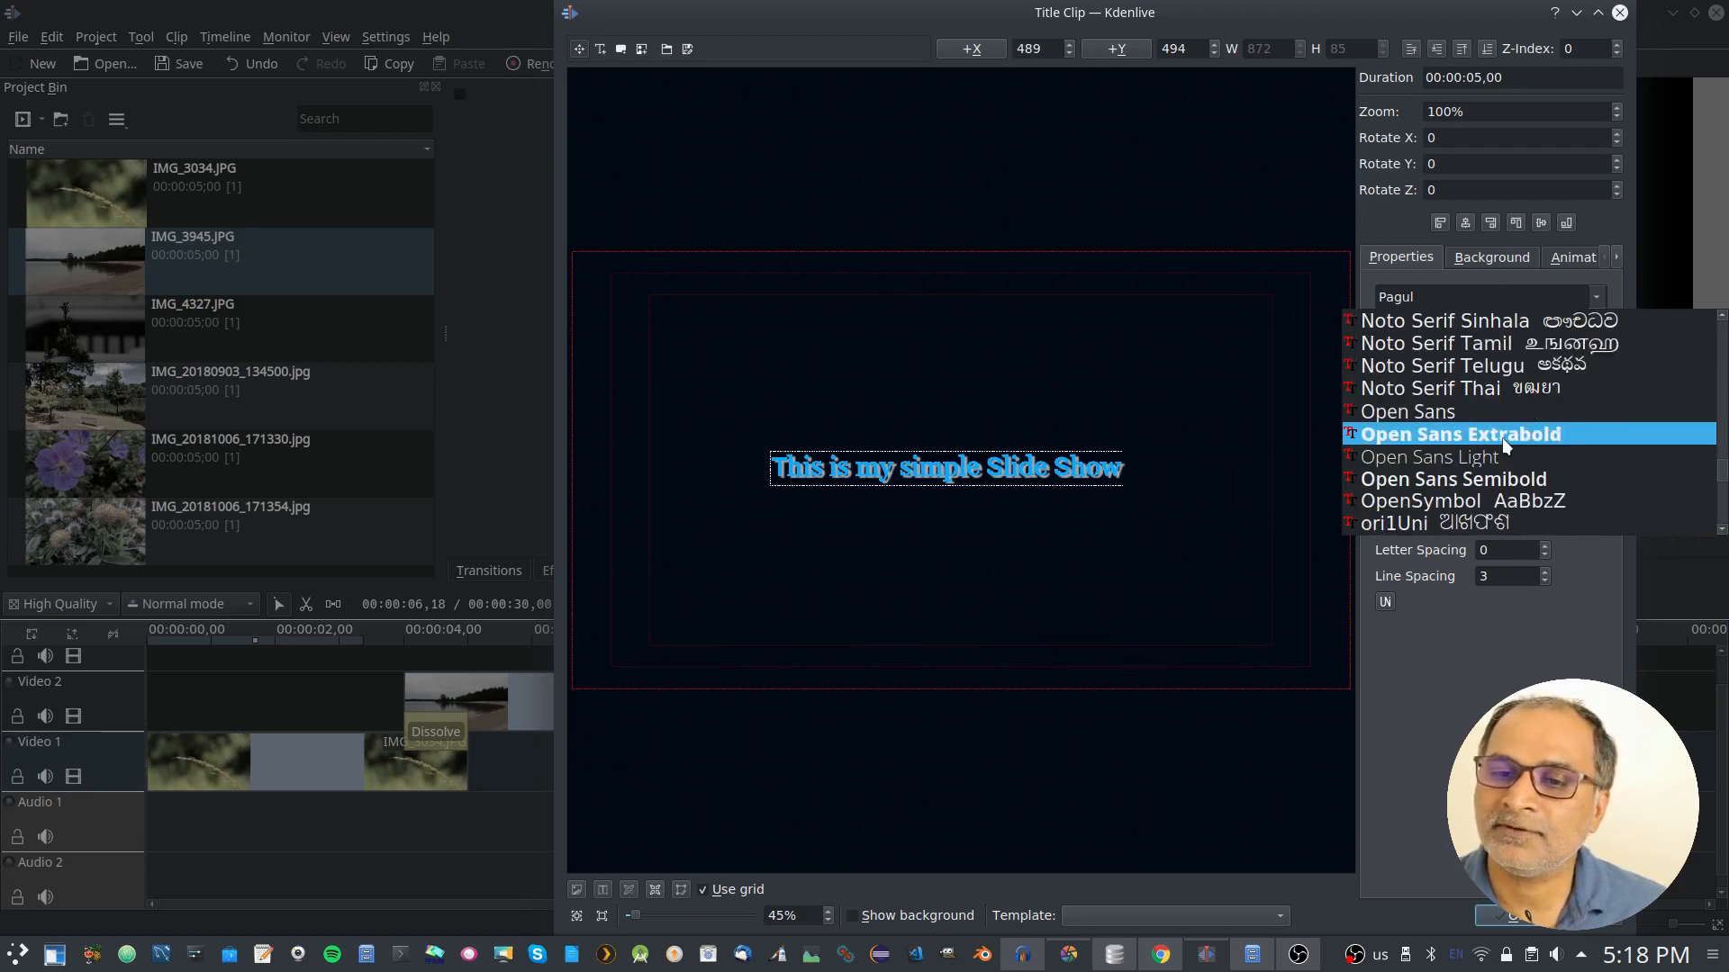
{"action": "scroll", "coordinate": [1502, 437], "scroll_direction": "up", "scroll_amount": 20}
{"action": "scroll", "coordinate": [1503, 438], "scroll_direction": "up", "scroll_amount": 20}
{"action": "scroll", "coordinate": [1502, 438], "scroll_direction": "up", "scroll_amount": 20}
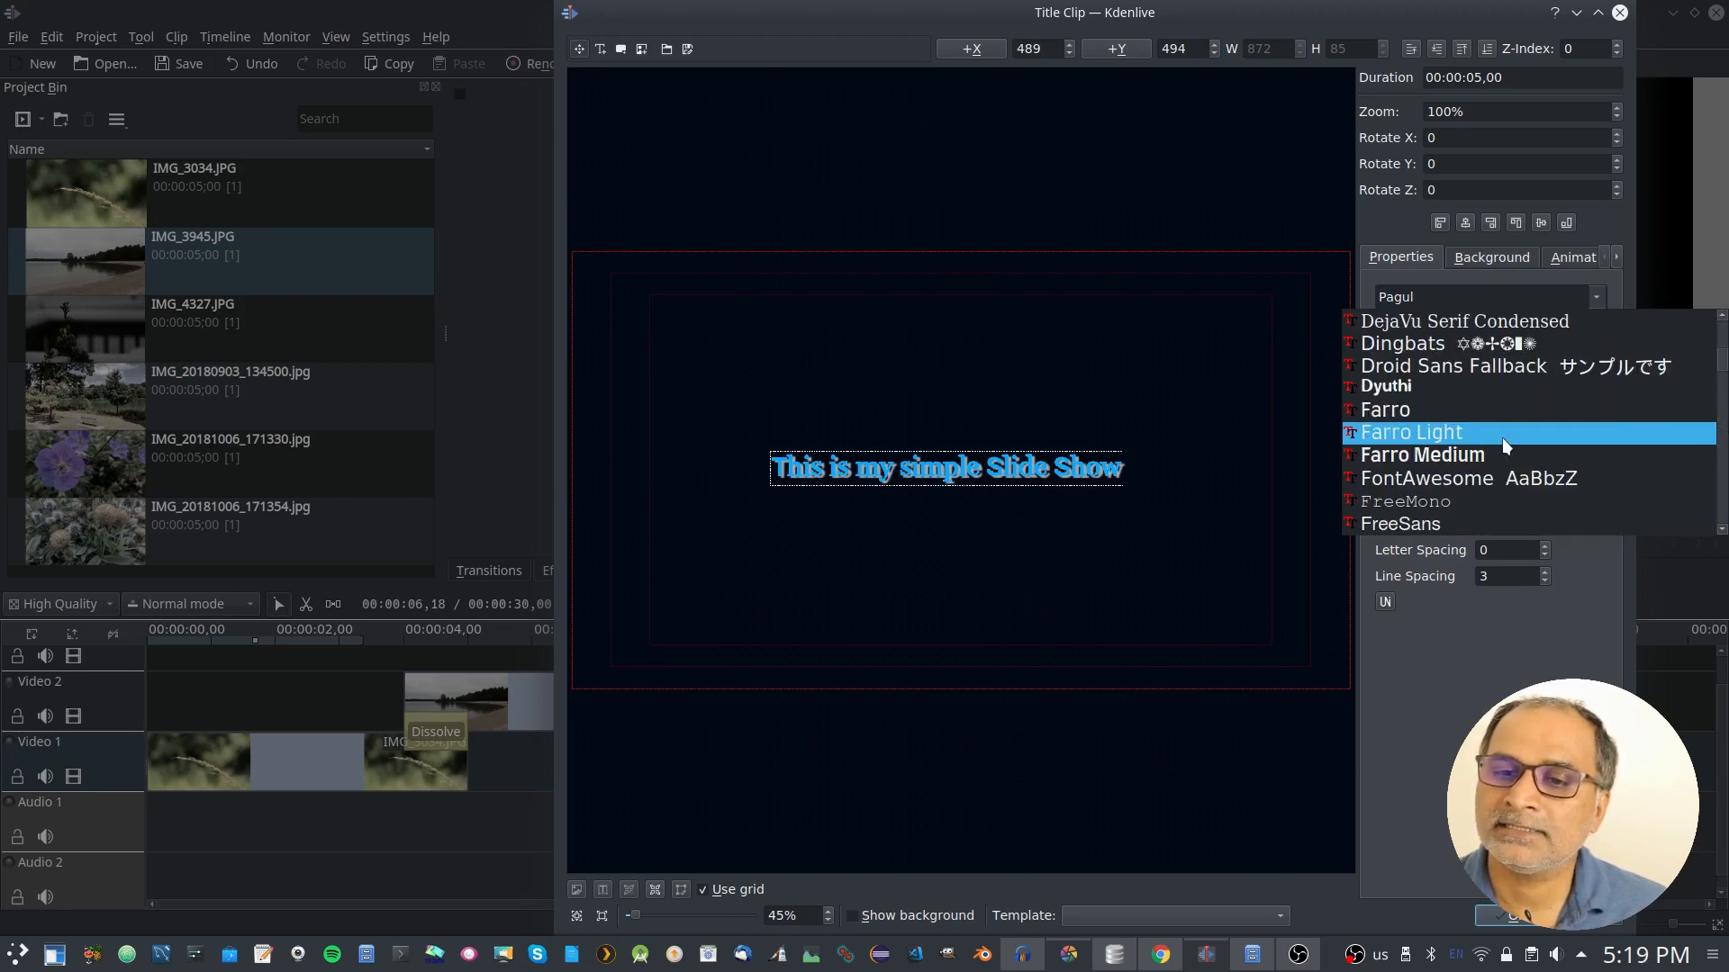
{"action": "scroll", "coordinate": [1502, 438], "scroll_direction": "up", "scroll_amount": 10}
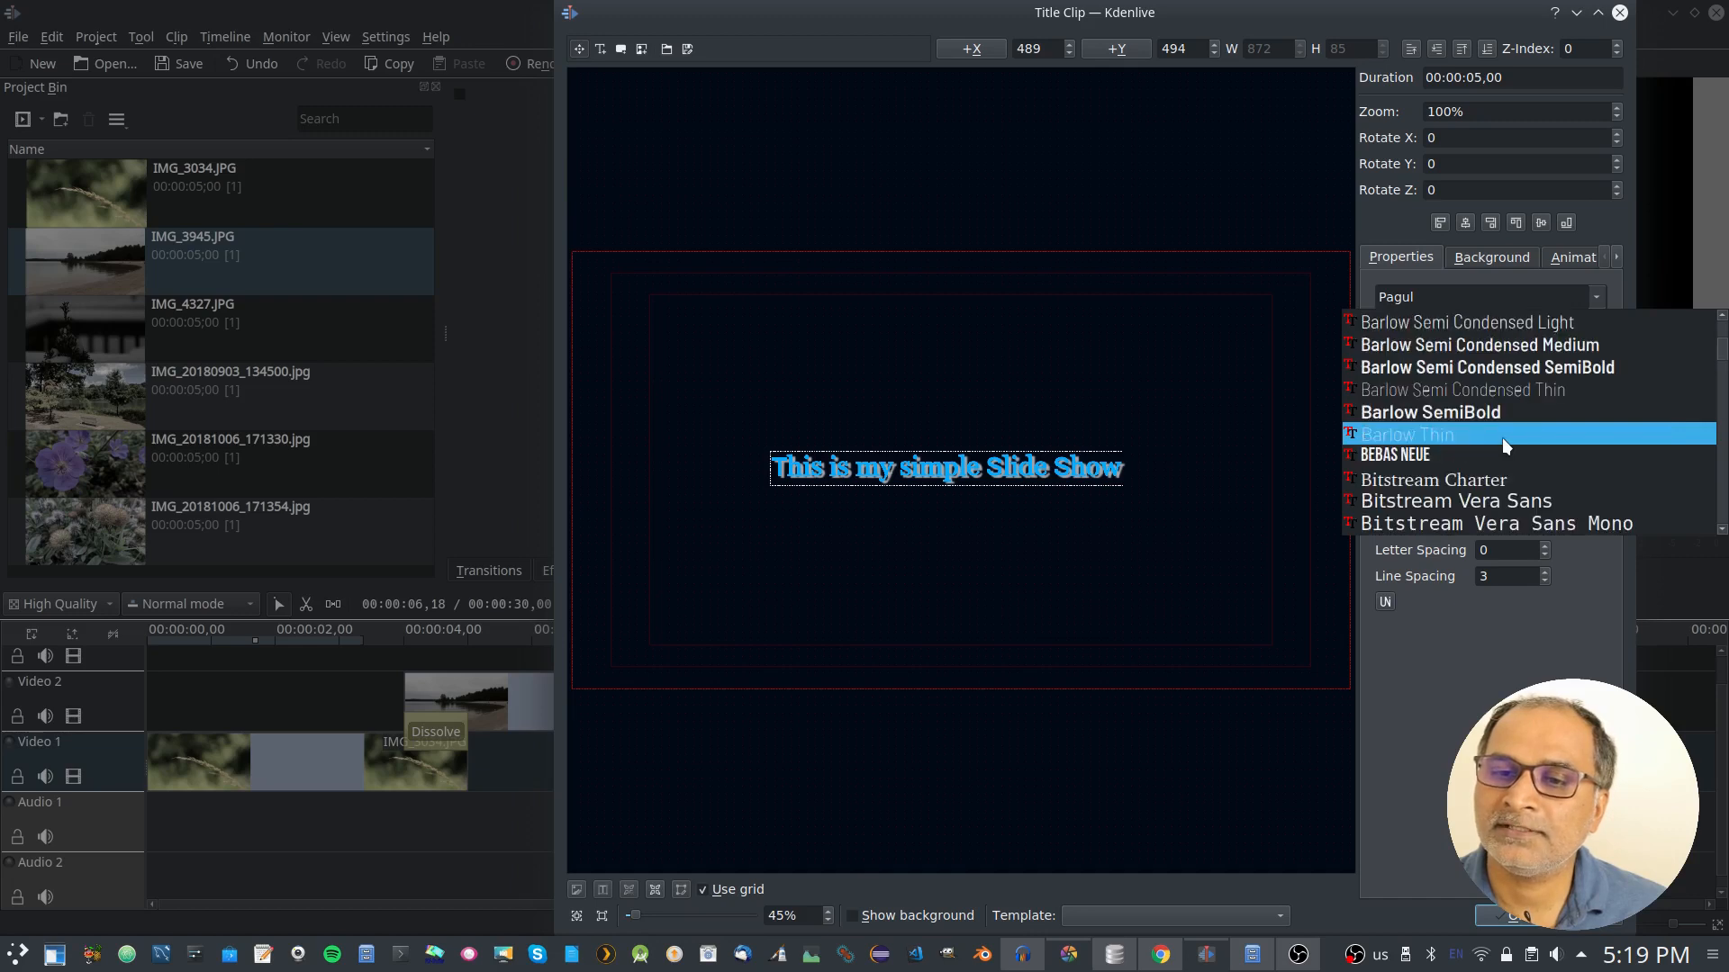
{"action": "left_click", "coordinate": [1460, 455]}
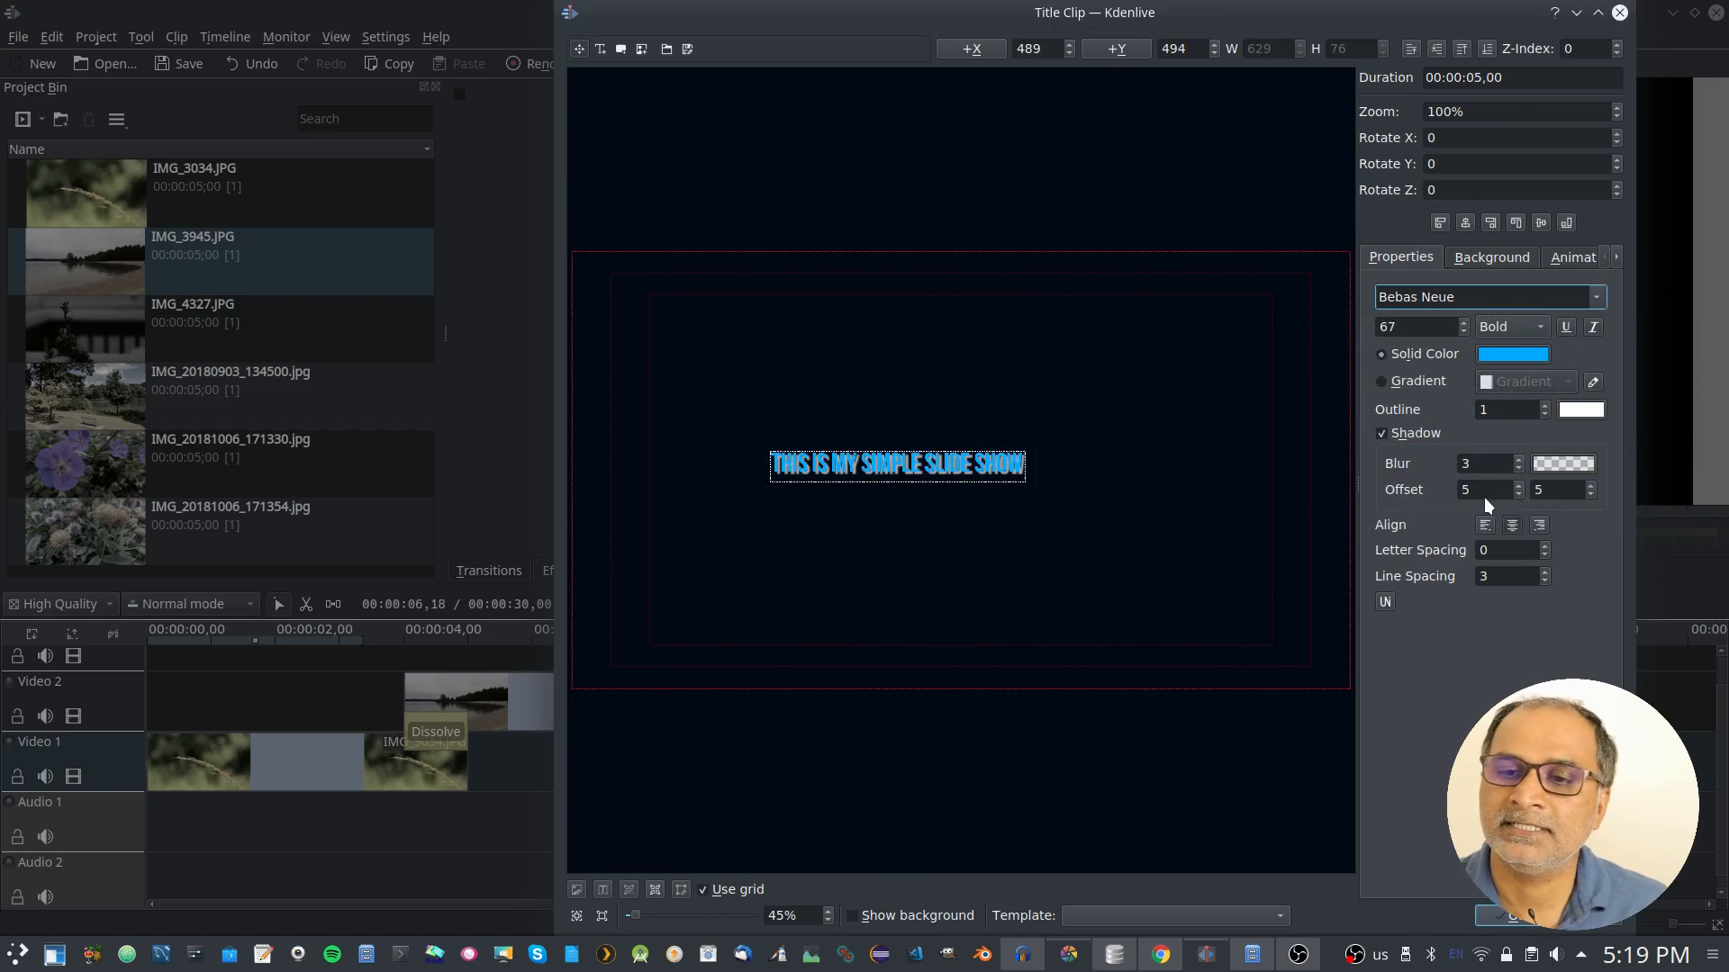
Set the title shadow's offset to 2 horizontally and 2 vertically, and enlarge the text to font size 118
{"action": "scroll", "coordinate": [1485, 490], "scroll_direction": "down", "scroll_amount": 1}
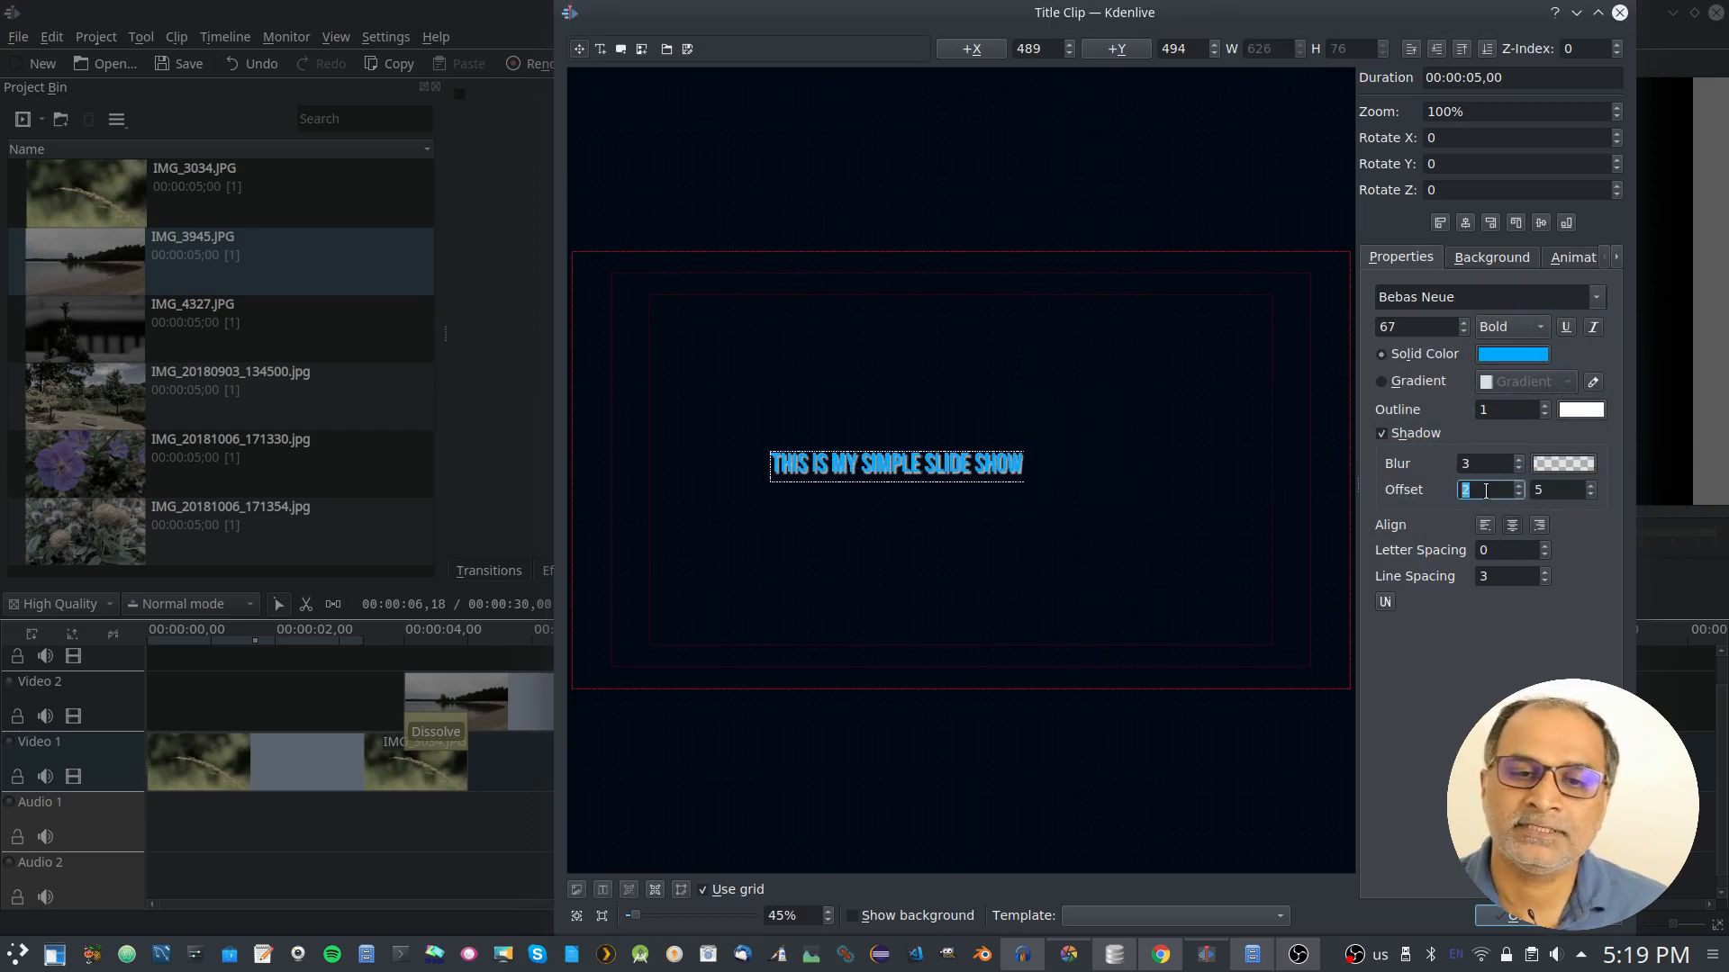
{"action": "scroll", "coordinate": [1552, 490], "scroll_direction": "down", "scroll_amount": 2}
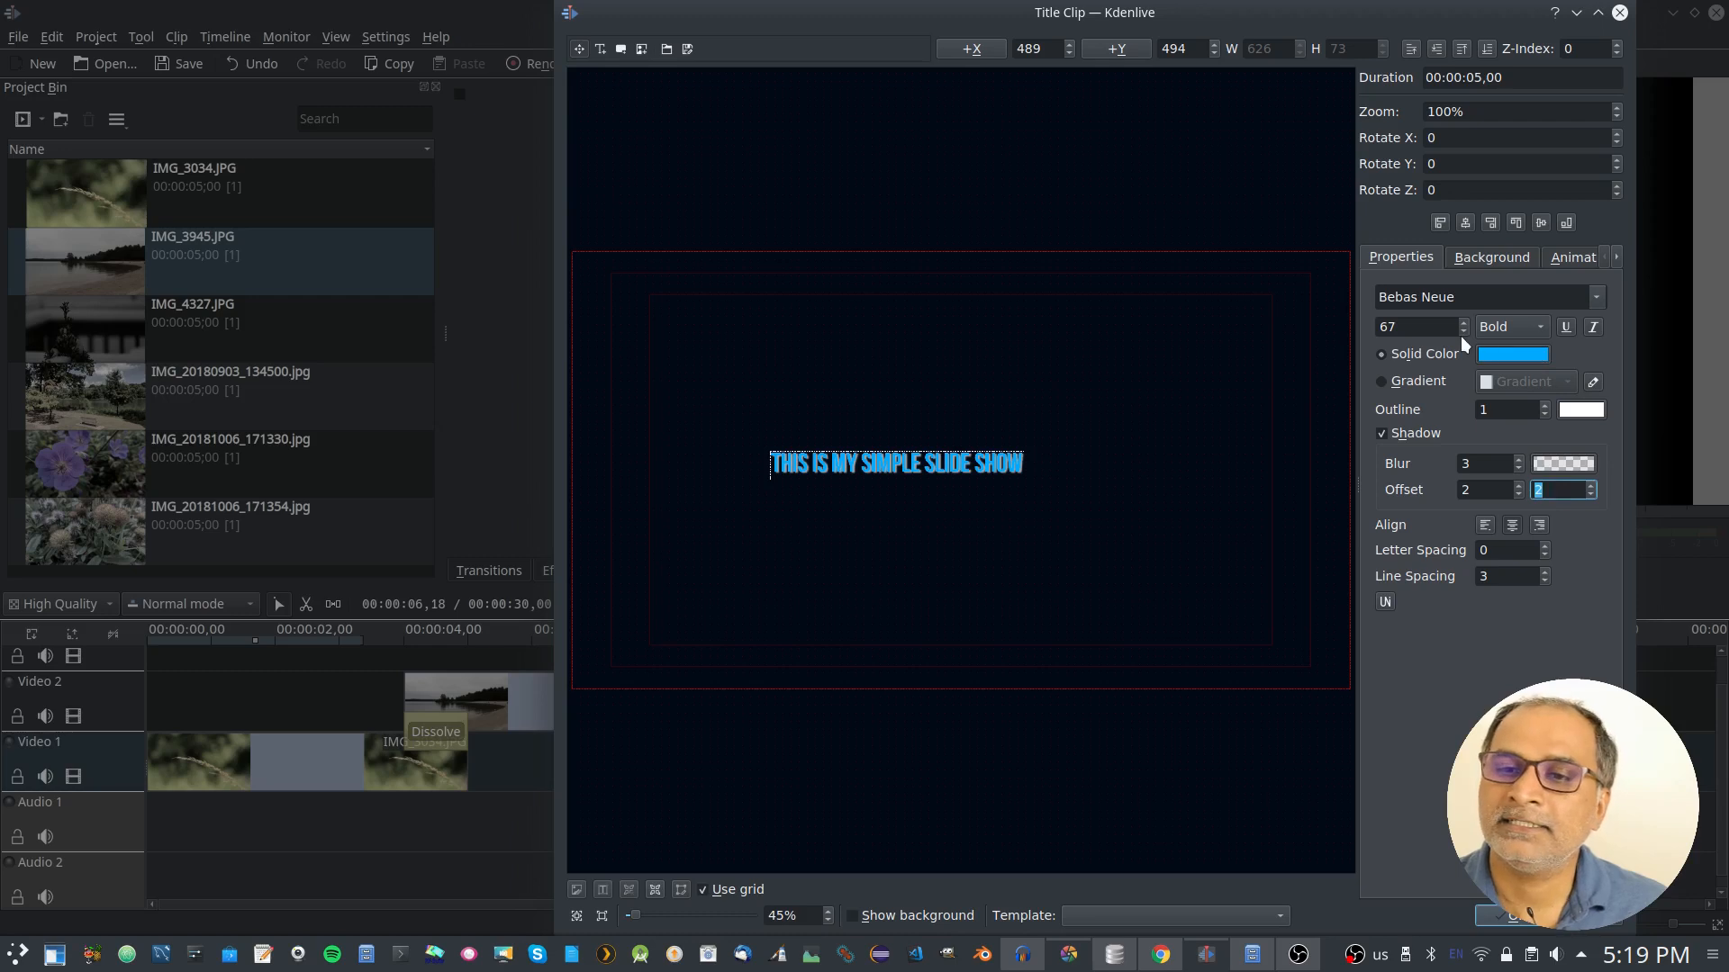
{"action": "scroll", "coordinate": [1444, 329], "scroll_direction": "up", "scroll_amount": 20}
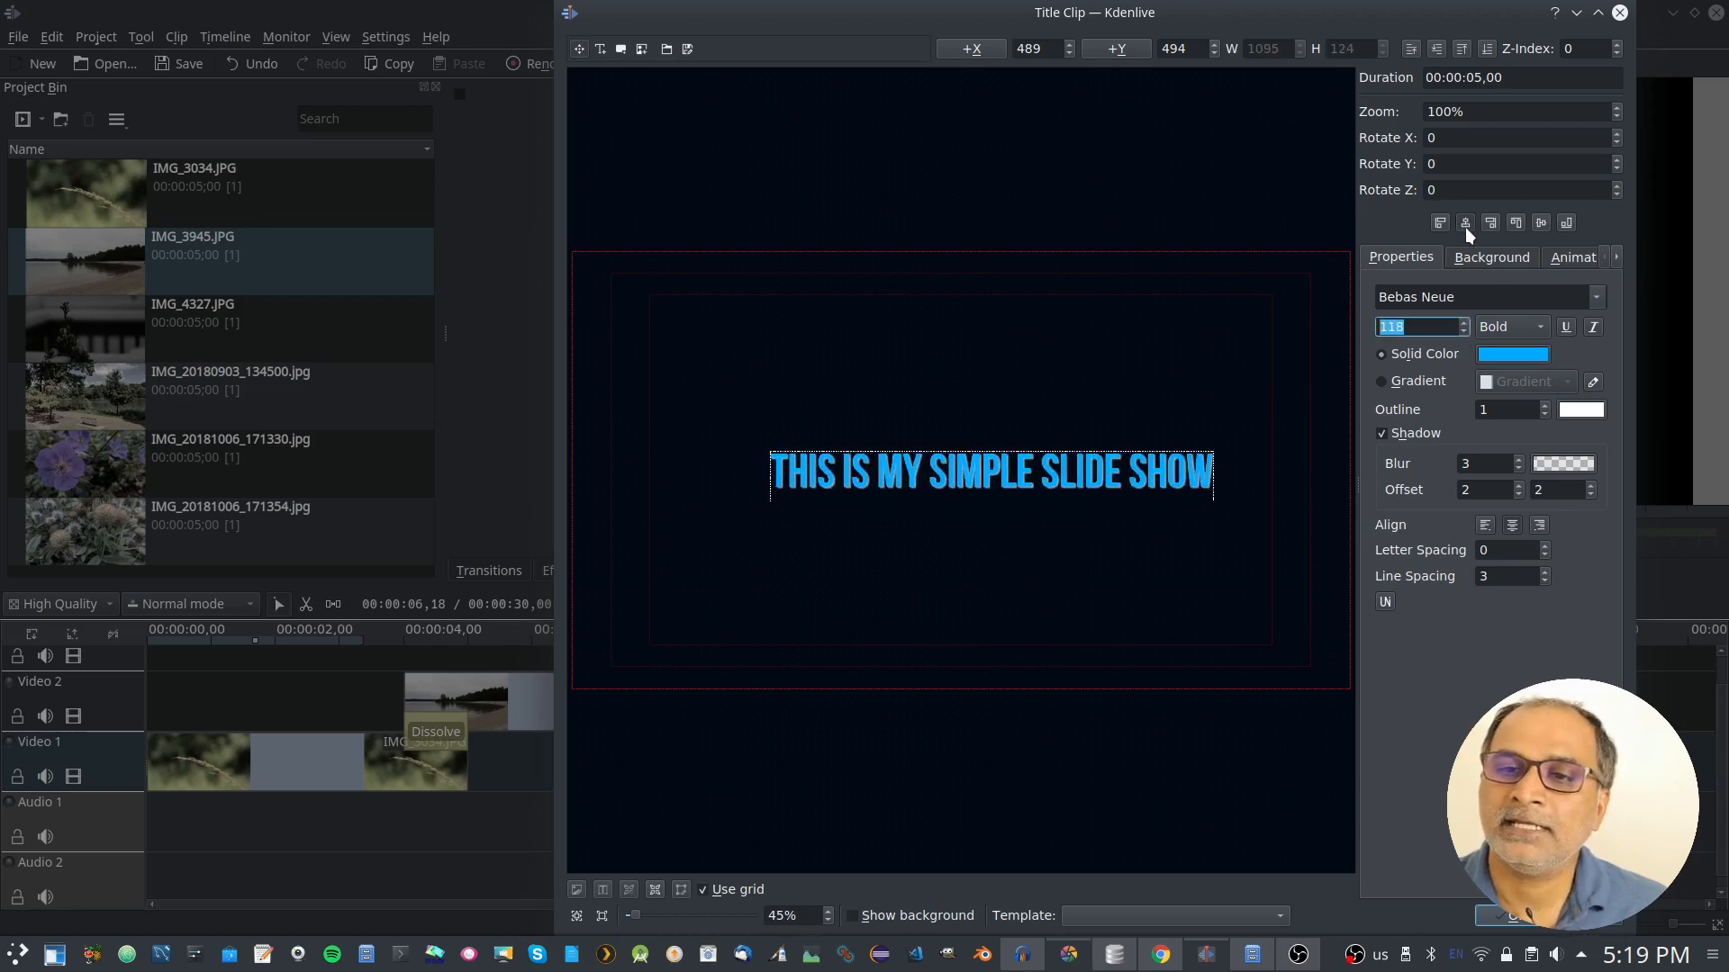
Centre the resized title text horizontally and vertically in the frame and add the title clip to the project
{"action": "left_click", "coordinate": [1489, 224]}
{"action": "left_click", "coordinate": [1537, 223]}
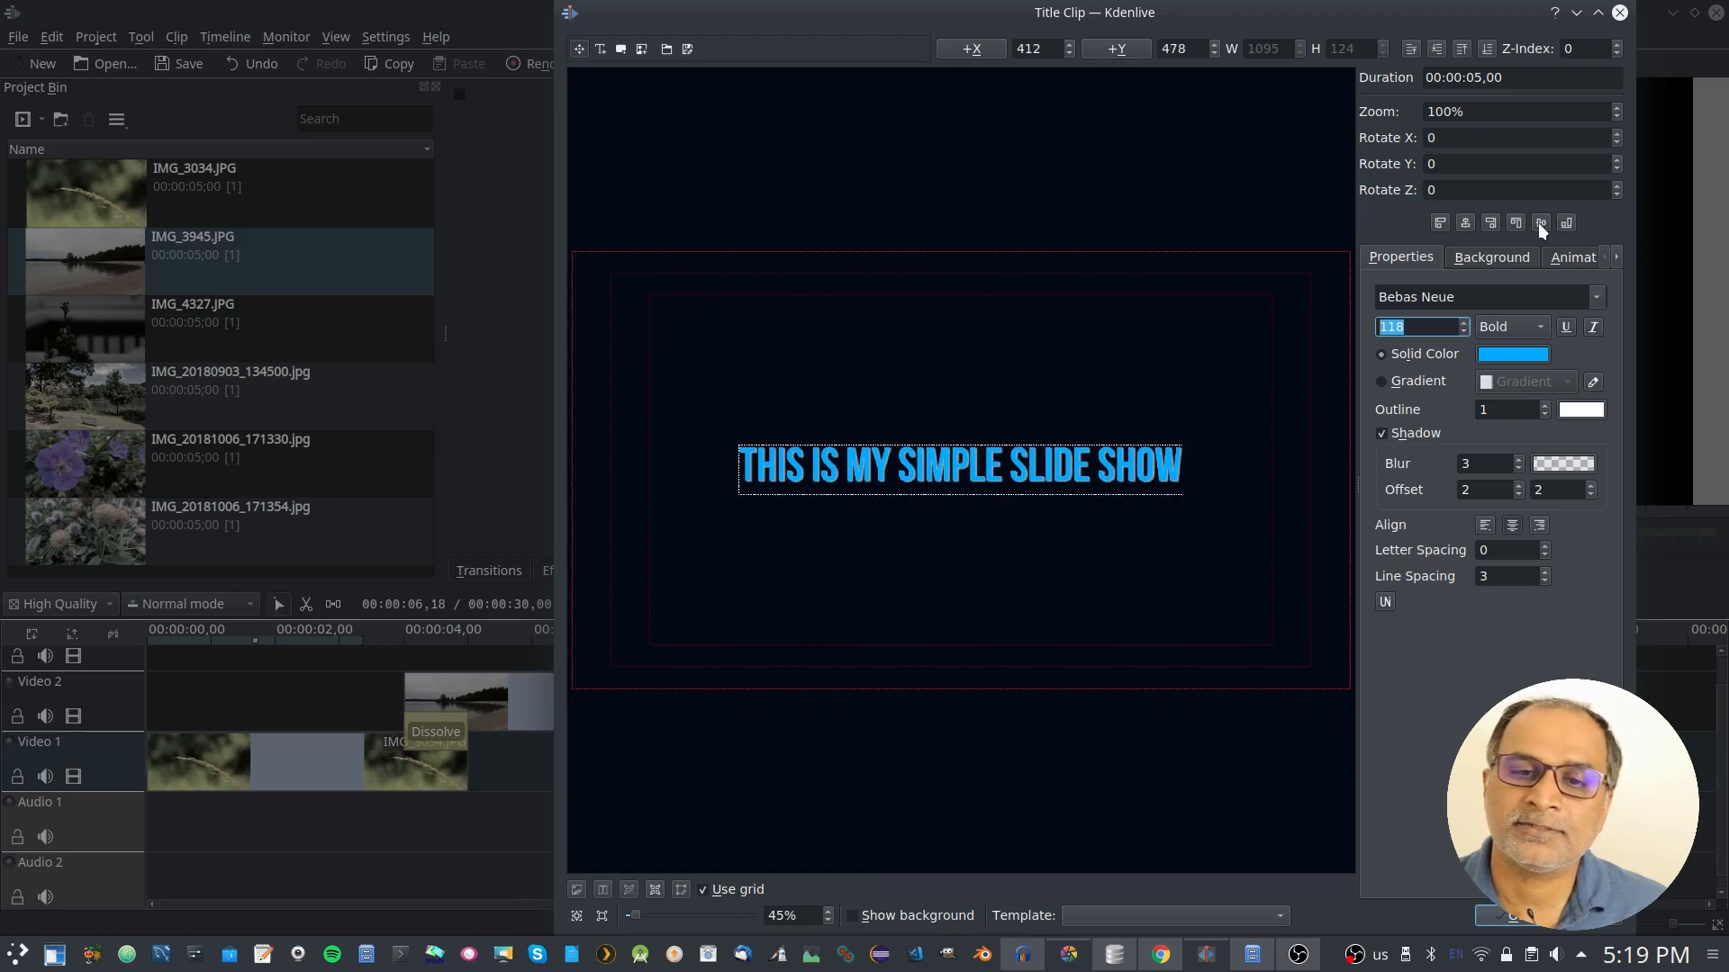
{"action": "left_click", "coordinate": [1513, 915]}
Rename the new title clip in the project bin as OpeningSlide
{"action": "scroll", "coordinate": [275, 436], "scroll_direction": "down", "scroll_amount": 1}
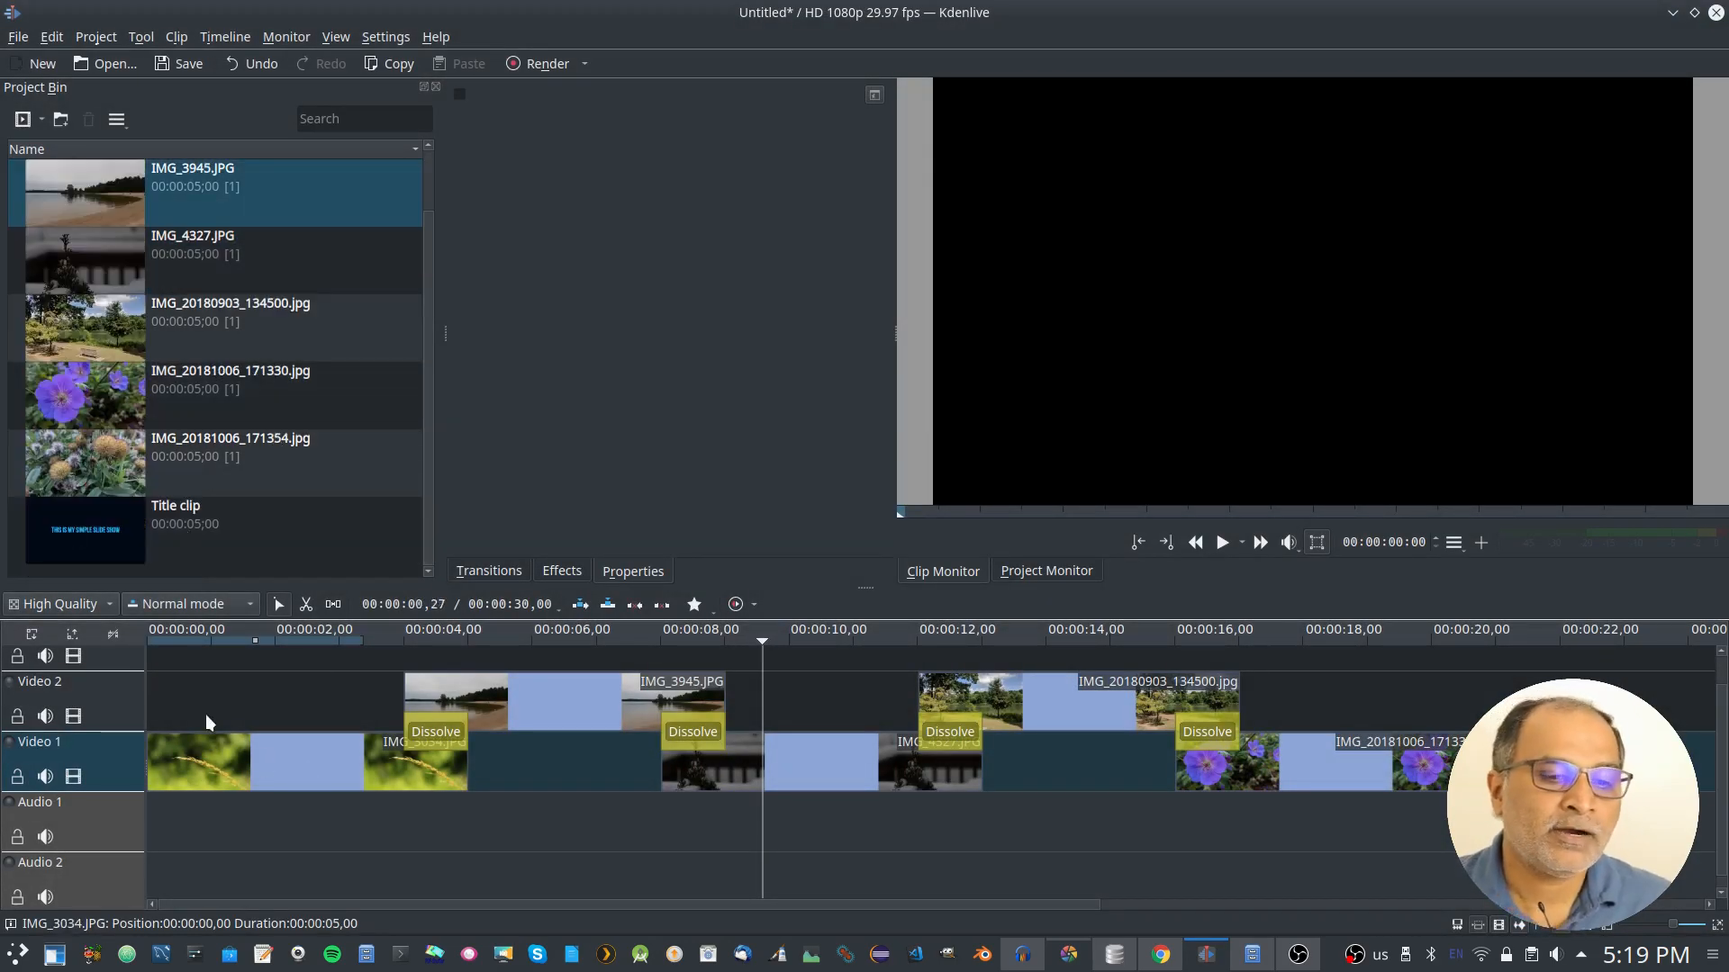
{"action": "left_click", "coordinate": [219, 547]}
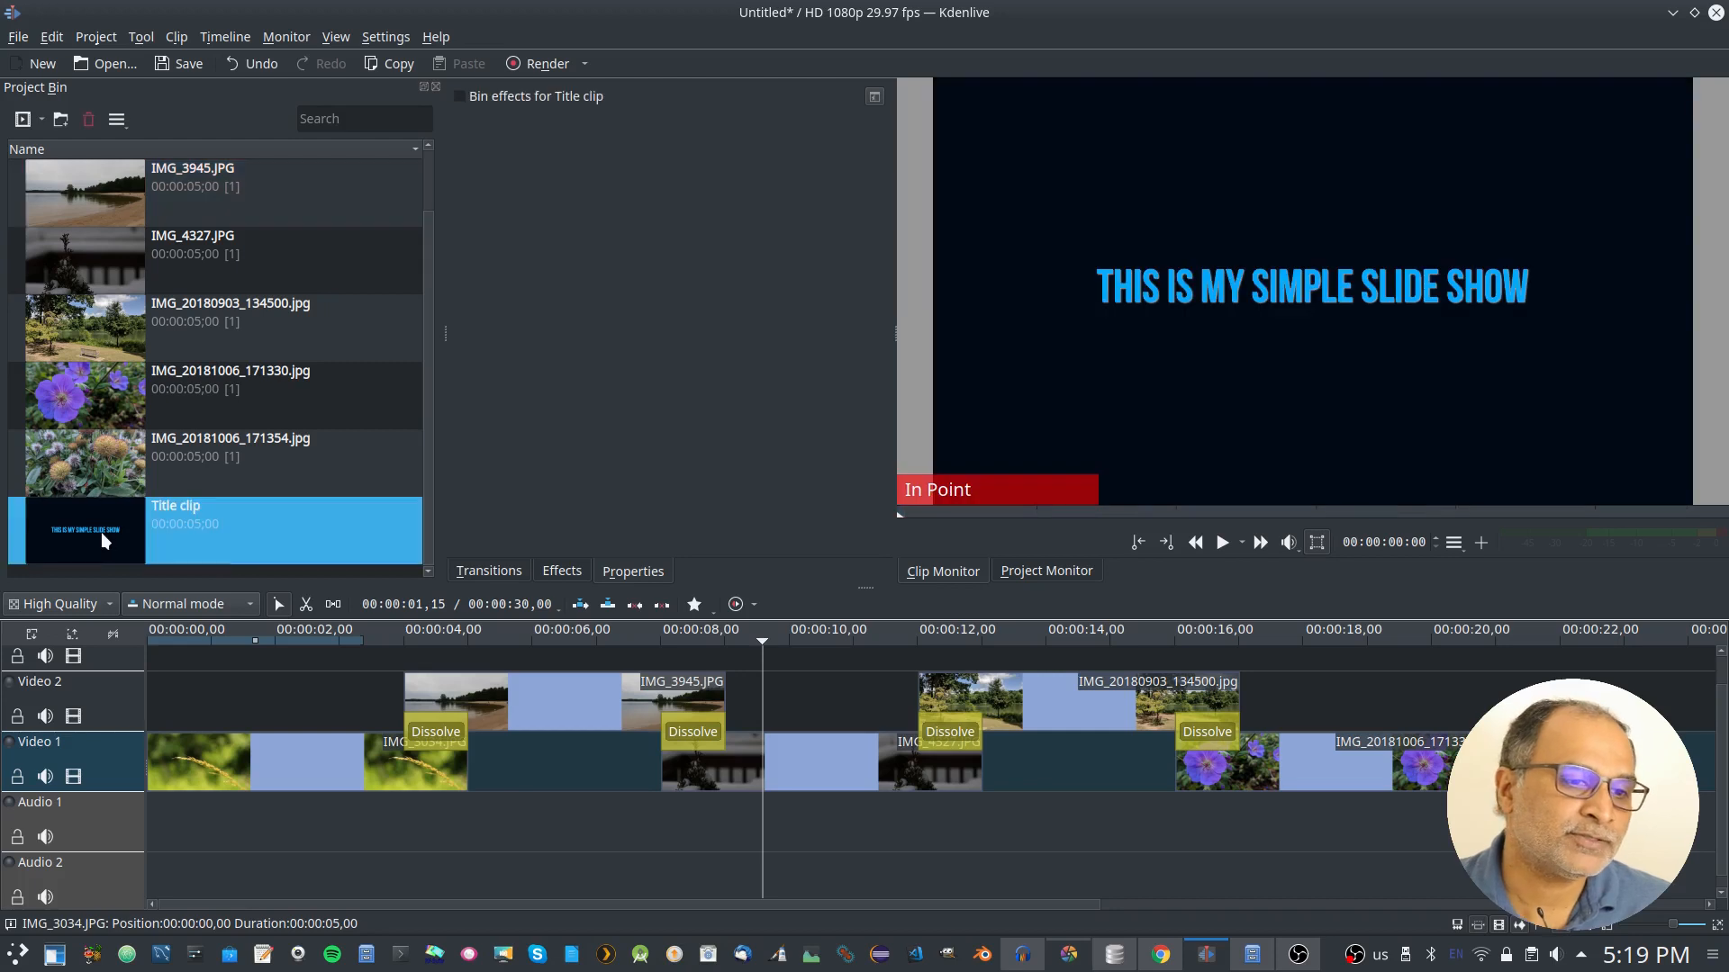
{"action": "left_click", "coordinate": [207, 500]}
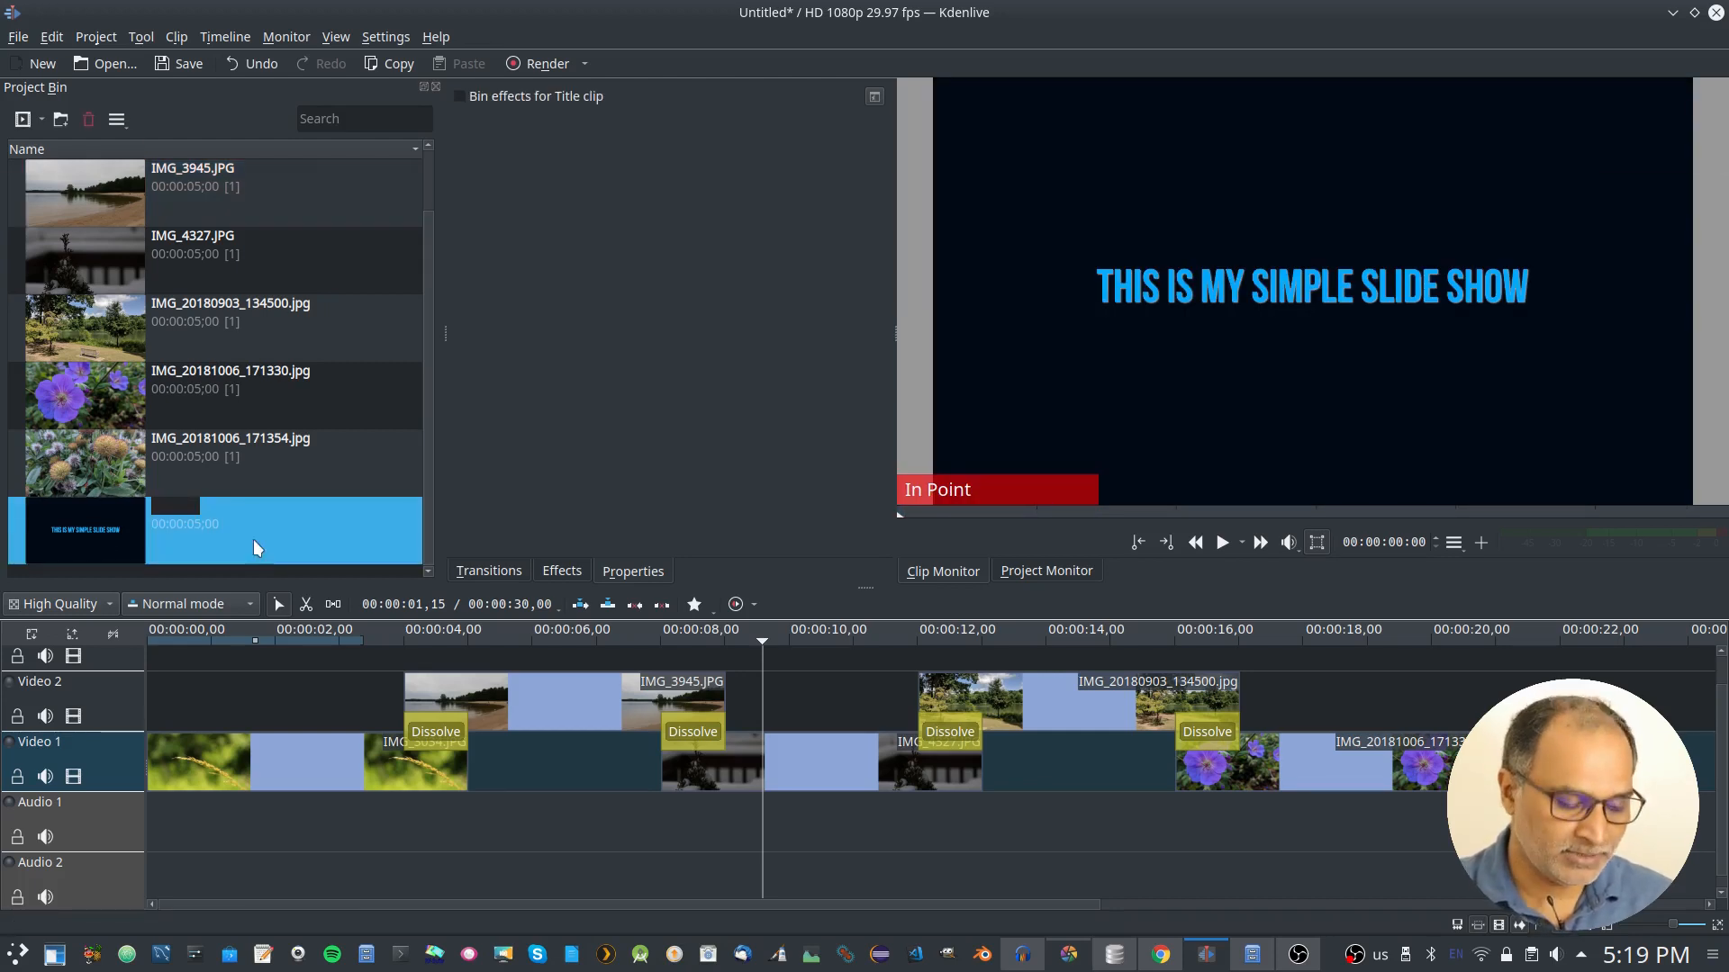
{"action": "type", "text": "OpeningSlide"}
{"action": "key", "text": "Return"}
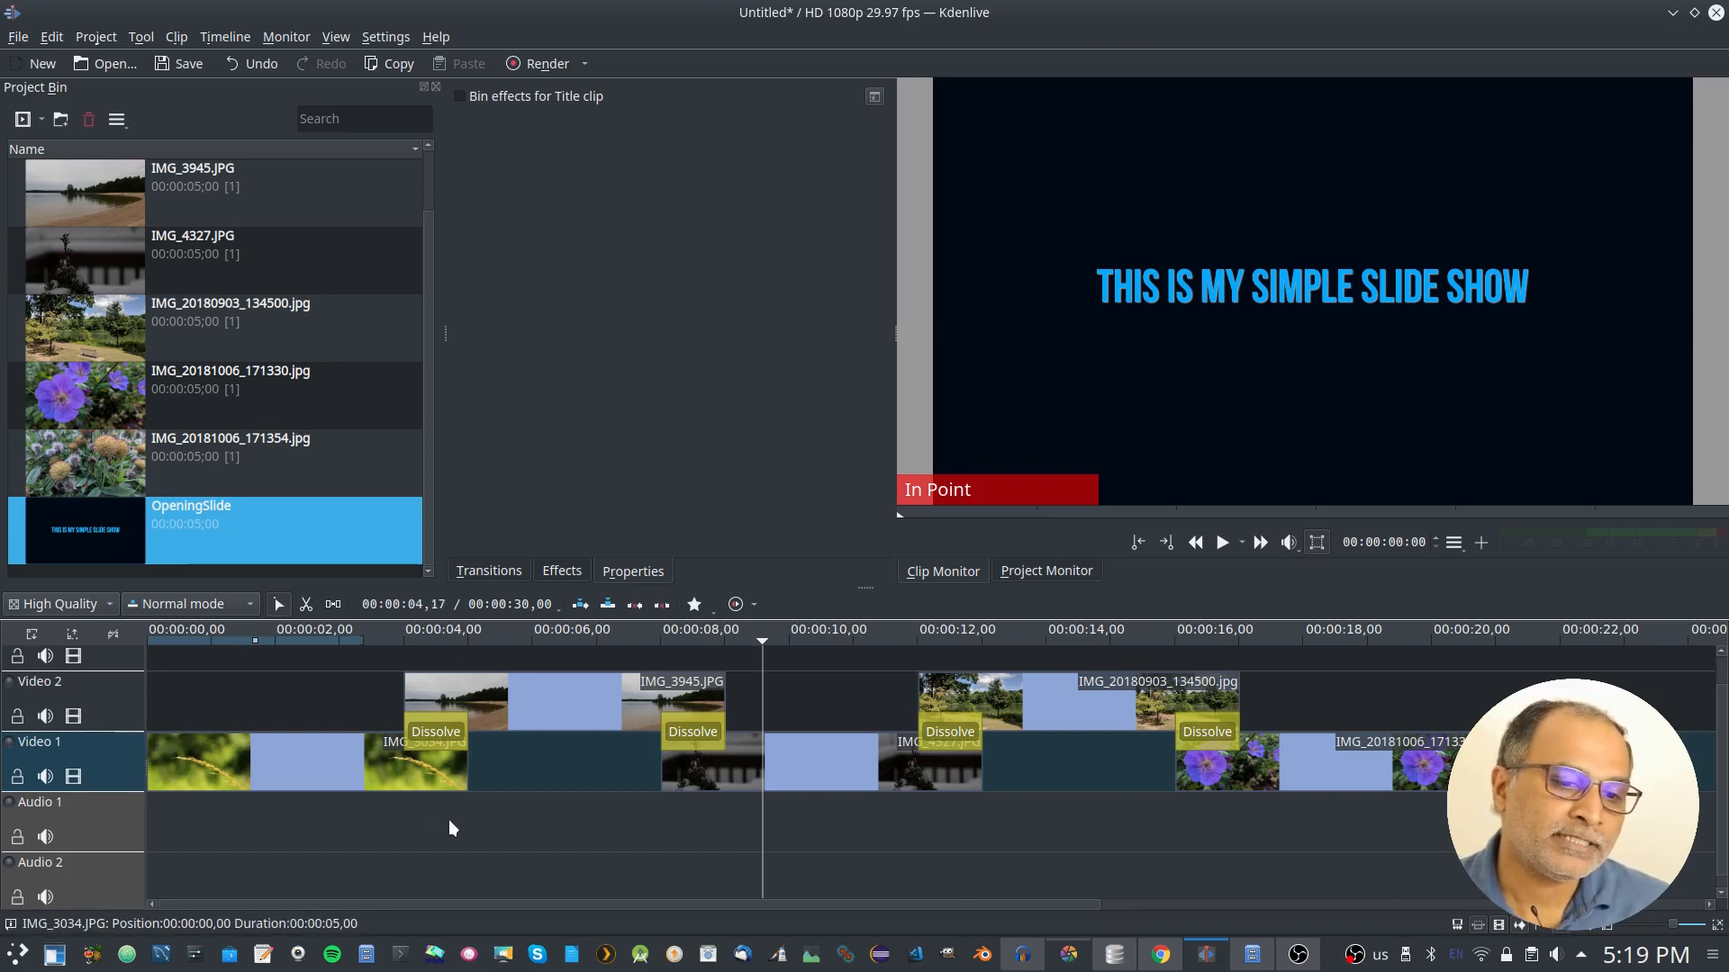
Move all image clips and their dissolves together along the timeline so the first image starts at 4 seconds
{"action": "left_click", "coordinate": [1392, 833]}
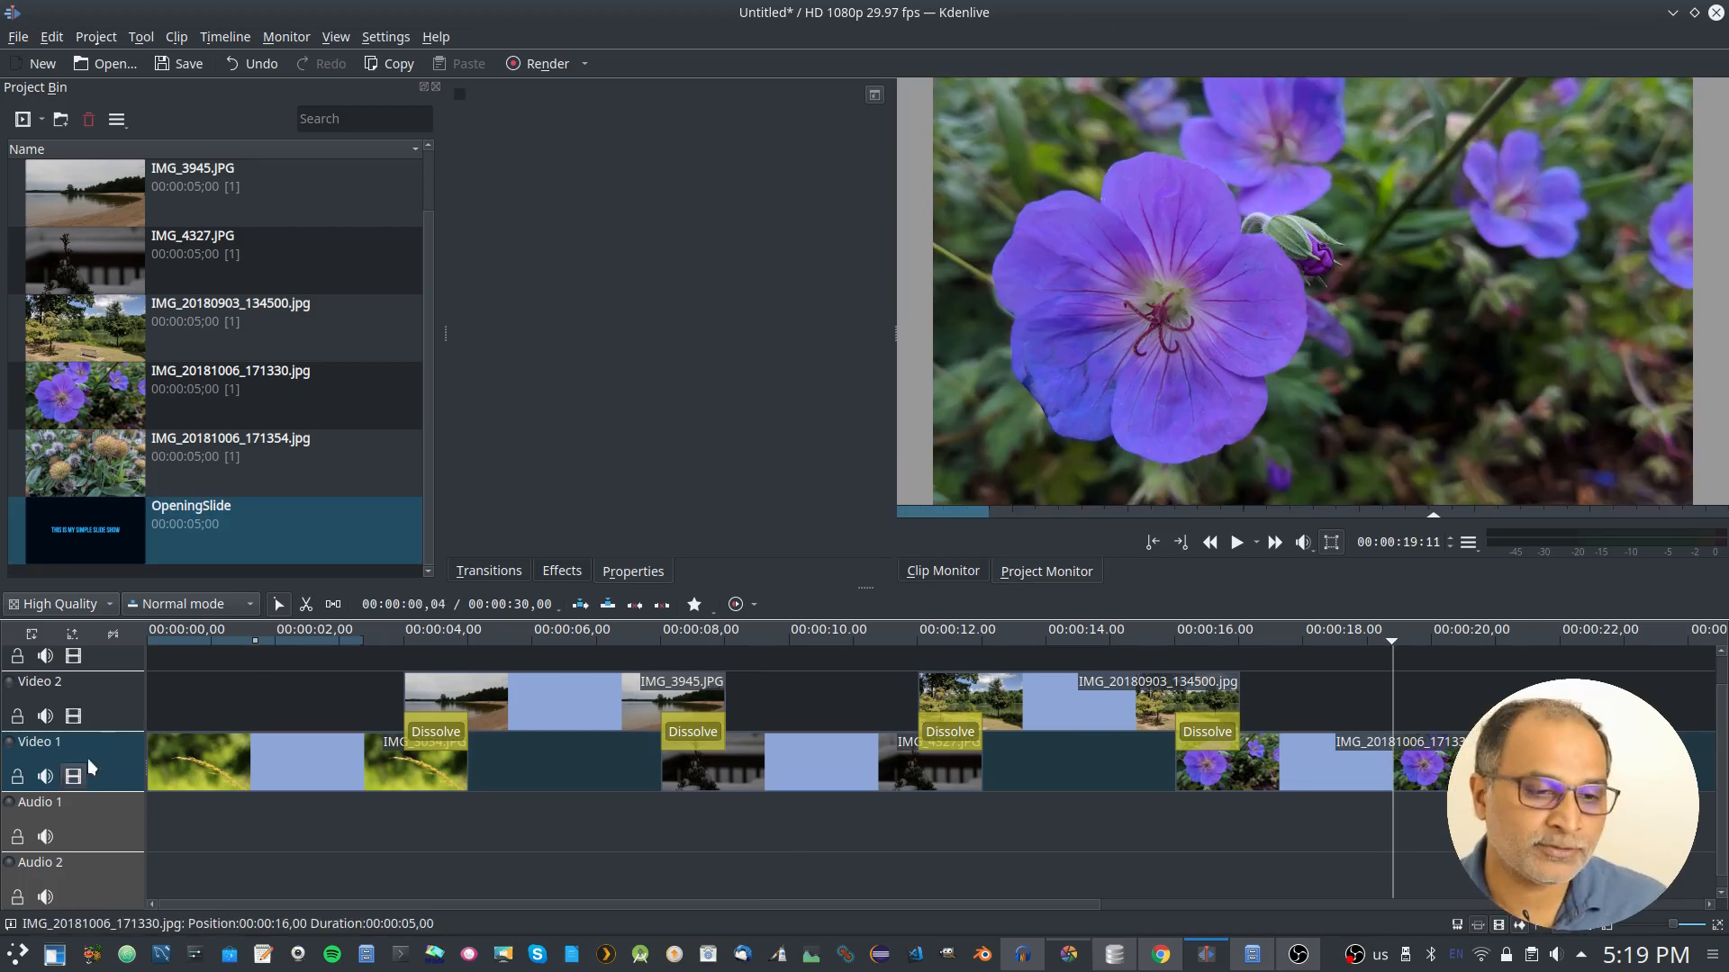
{"action": "left_click_drag", "start_coordinate": [165, 667], "coordinate": [1495, 838]}
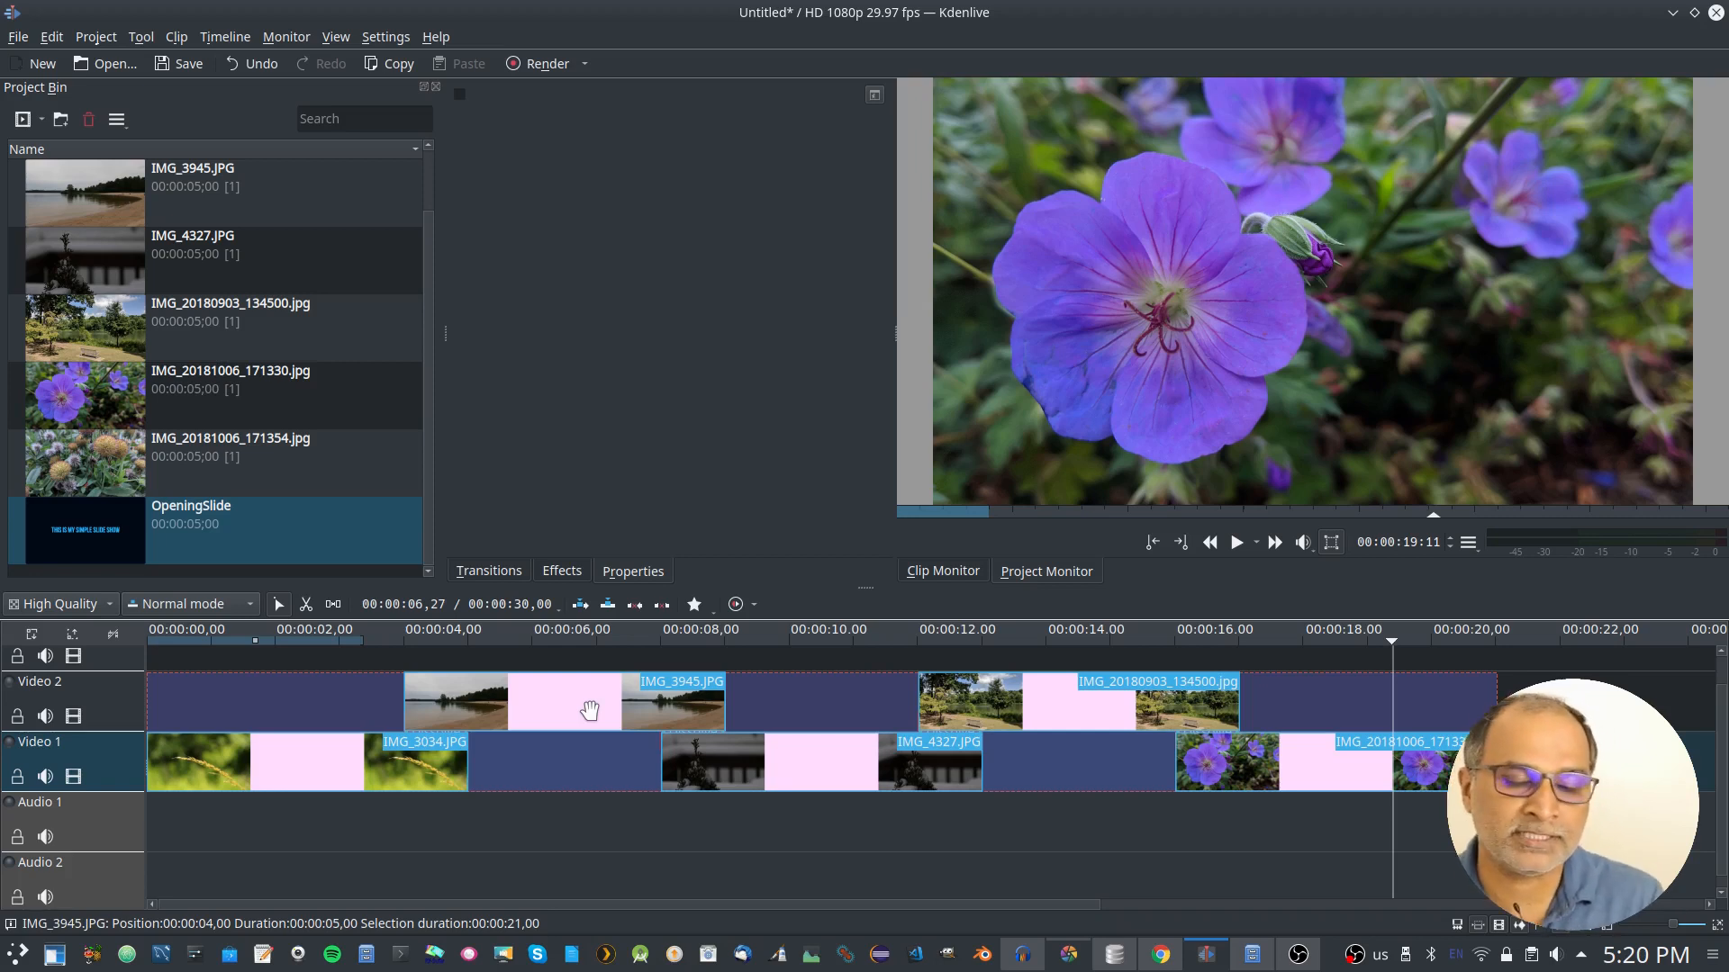
{"action": "left_click_drag", "start_coordinate": [587, 711], "coordinate": [941, 712]}
{"action": "left_click", "coordinate": [544, 807]}
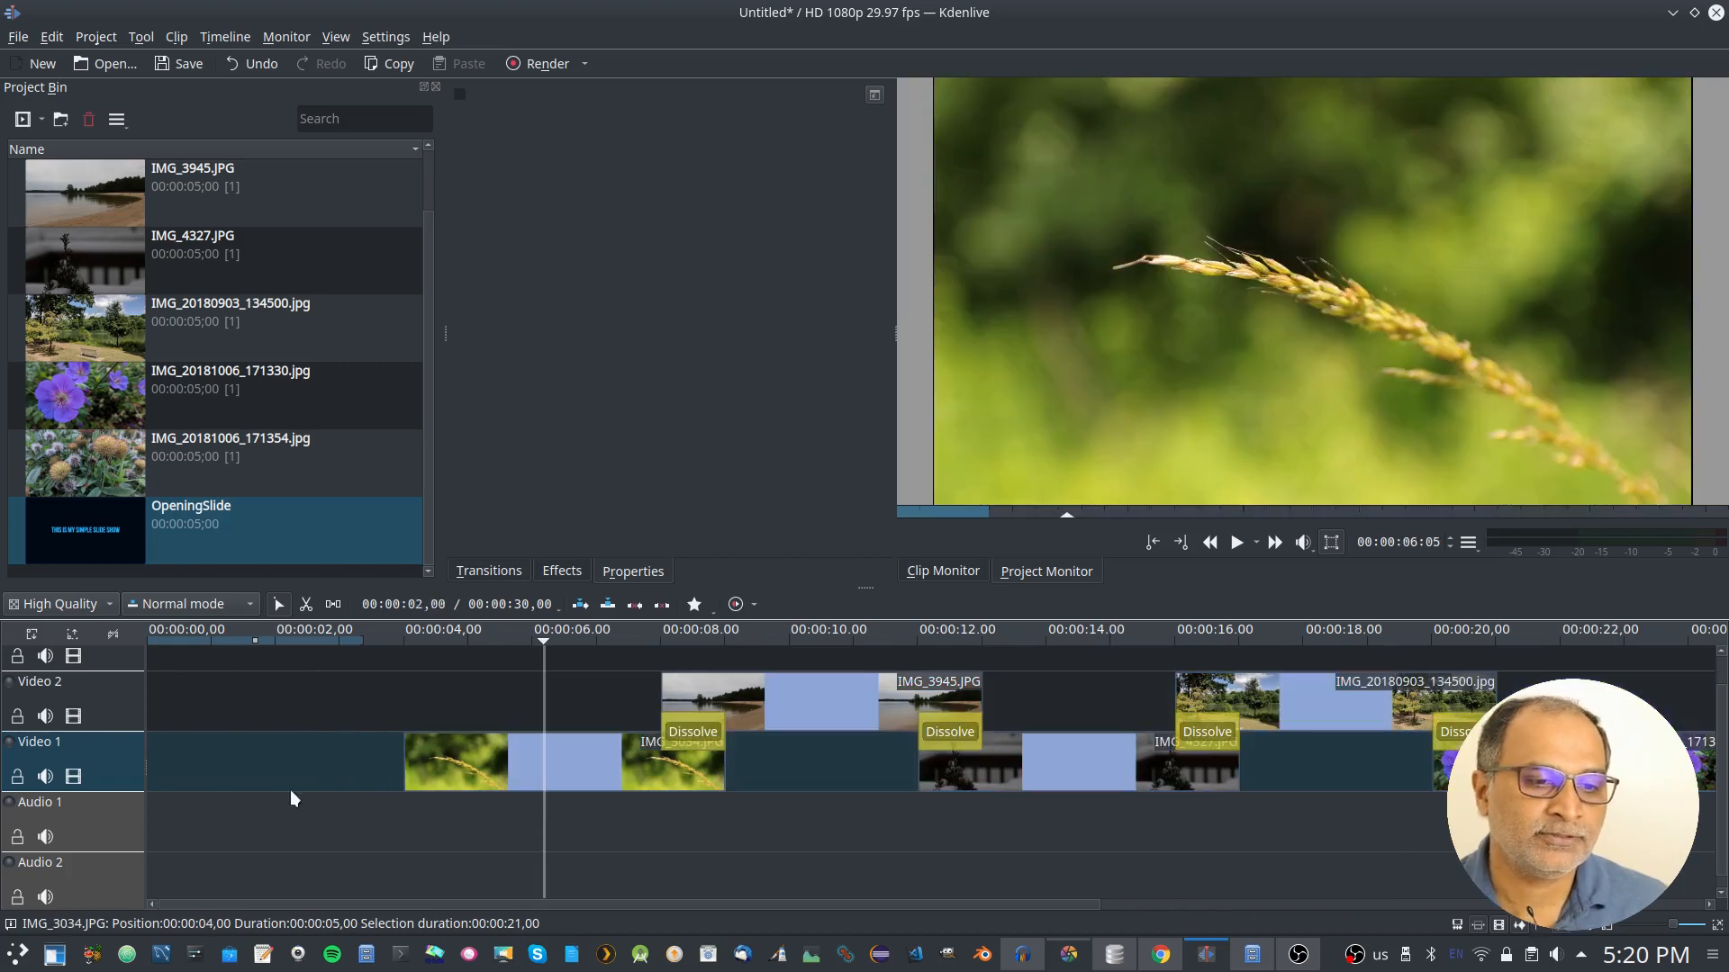
Place OpeningSlide at the start of Video 2 and add a one-second Dissolve where it overlaps the first image clip
{"action": "left_click_drag", "start_coordinate": [160, 536], "coordinate": [153, 702]}
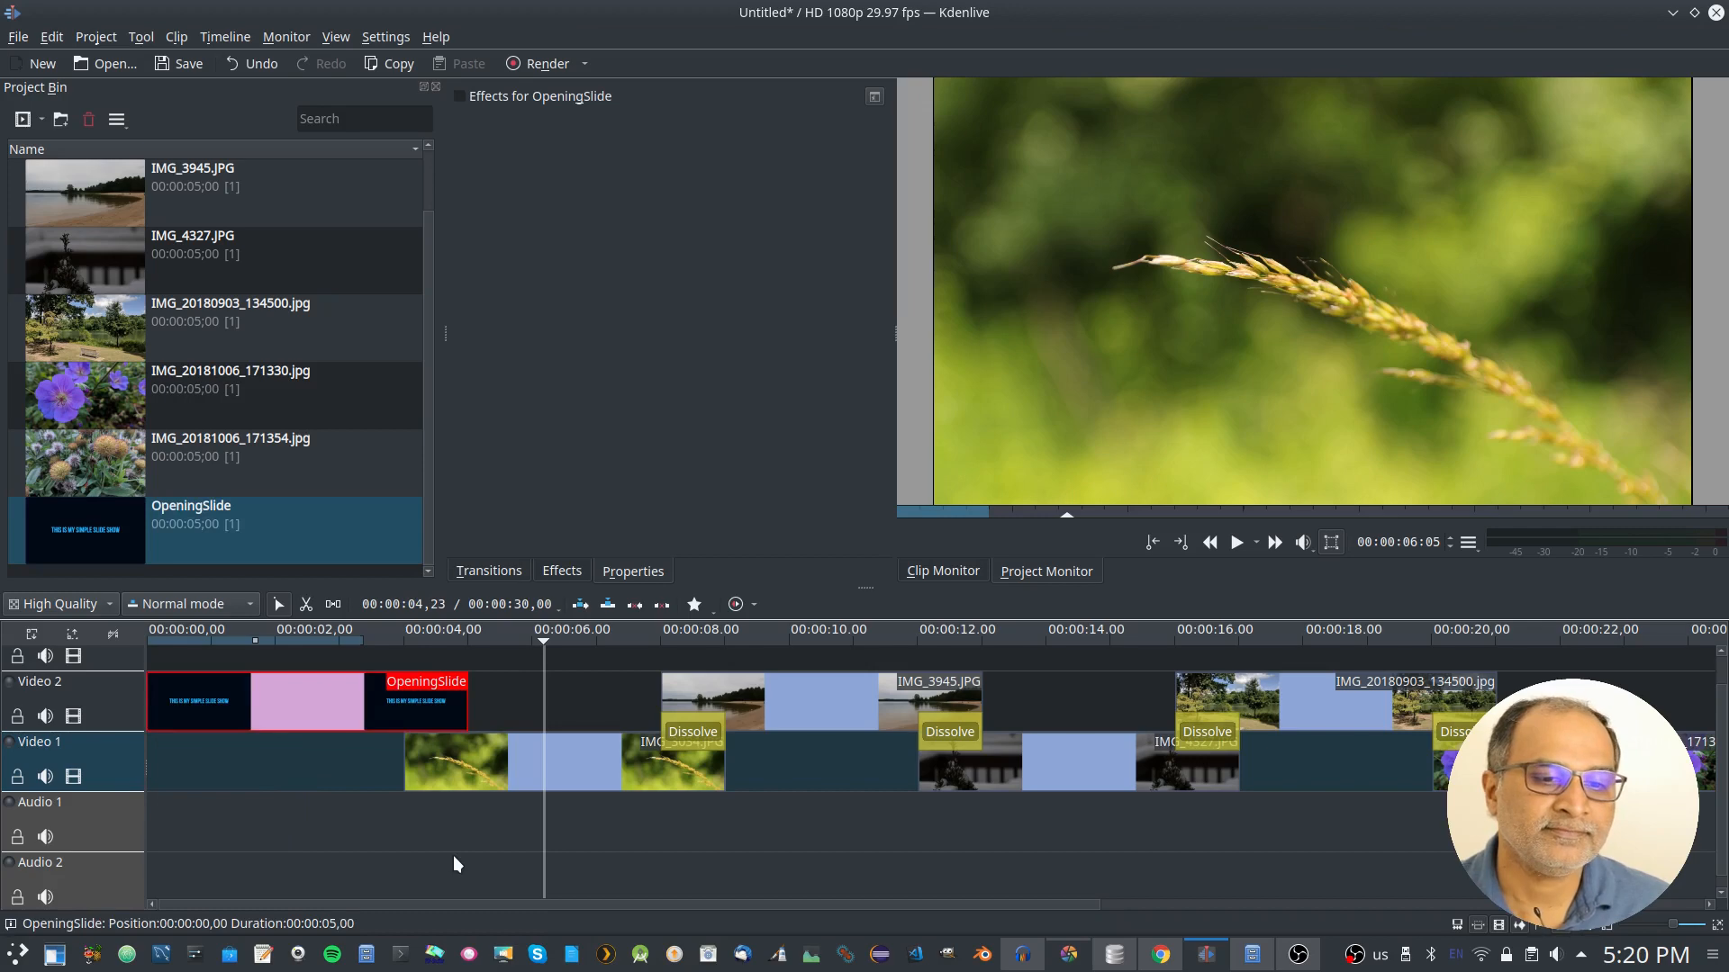
{"action": "right_click", "coordinate": [453, 704]}
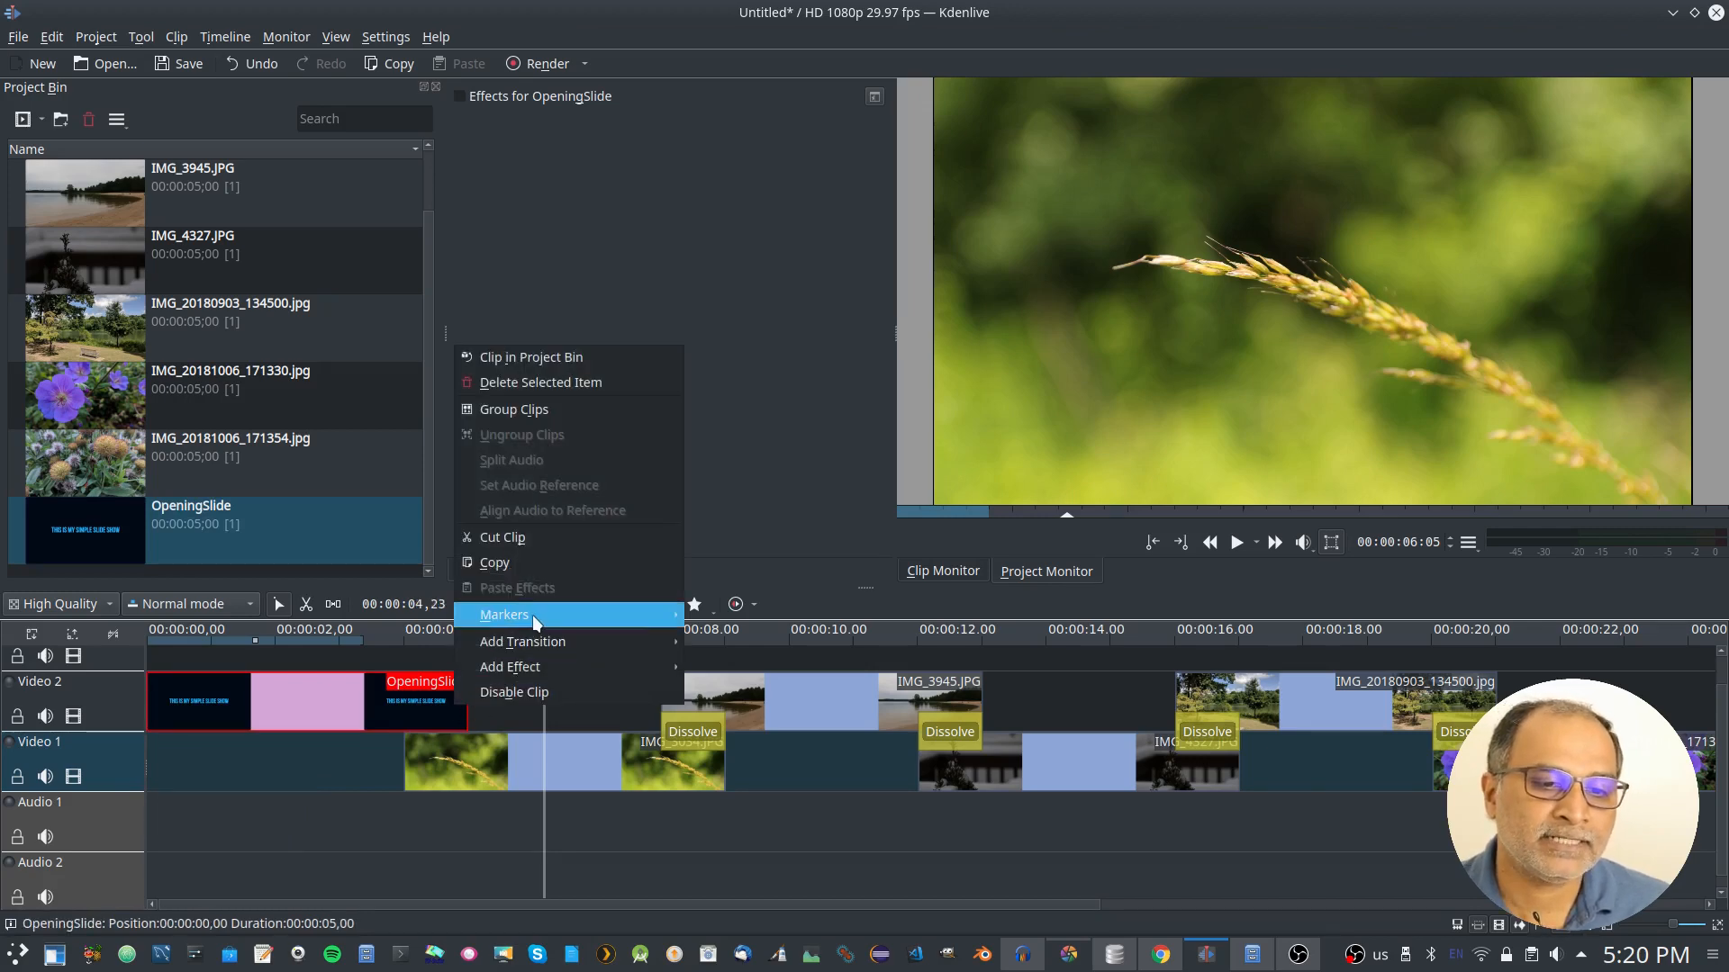
{"action": "mouse_move", "coordinate": [540, 641]}
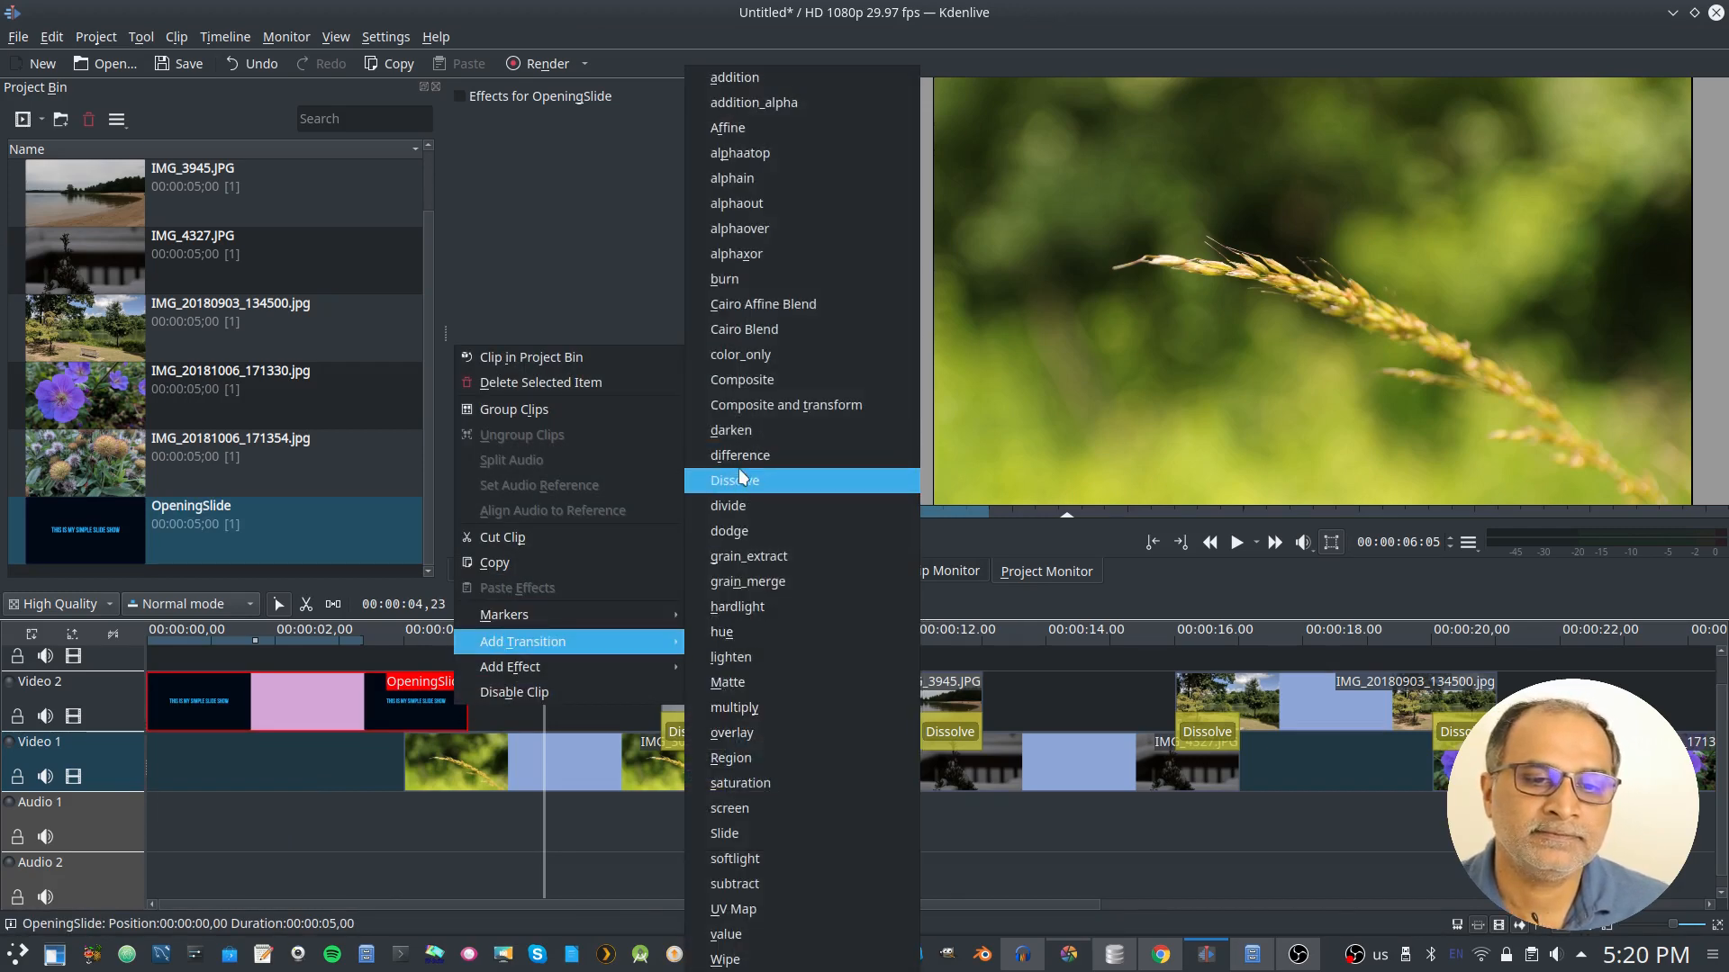
{"action": "left_click", "coordinate": [737, 481]}
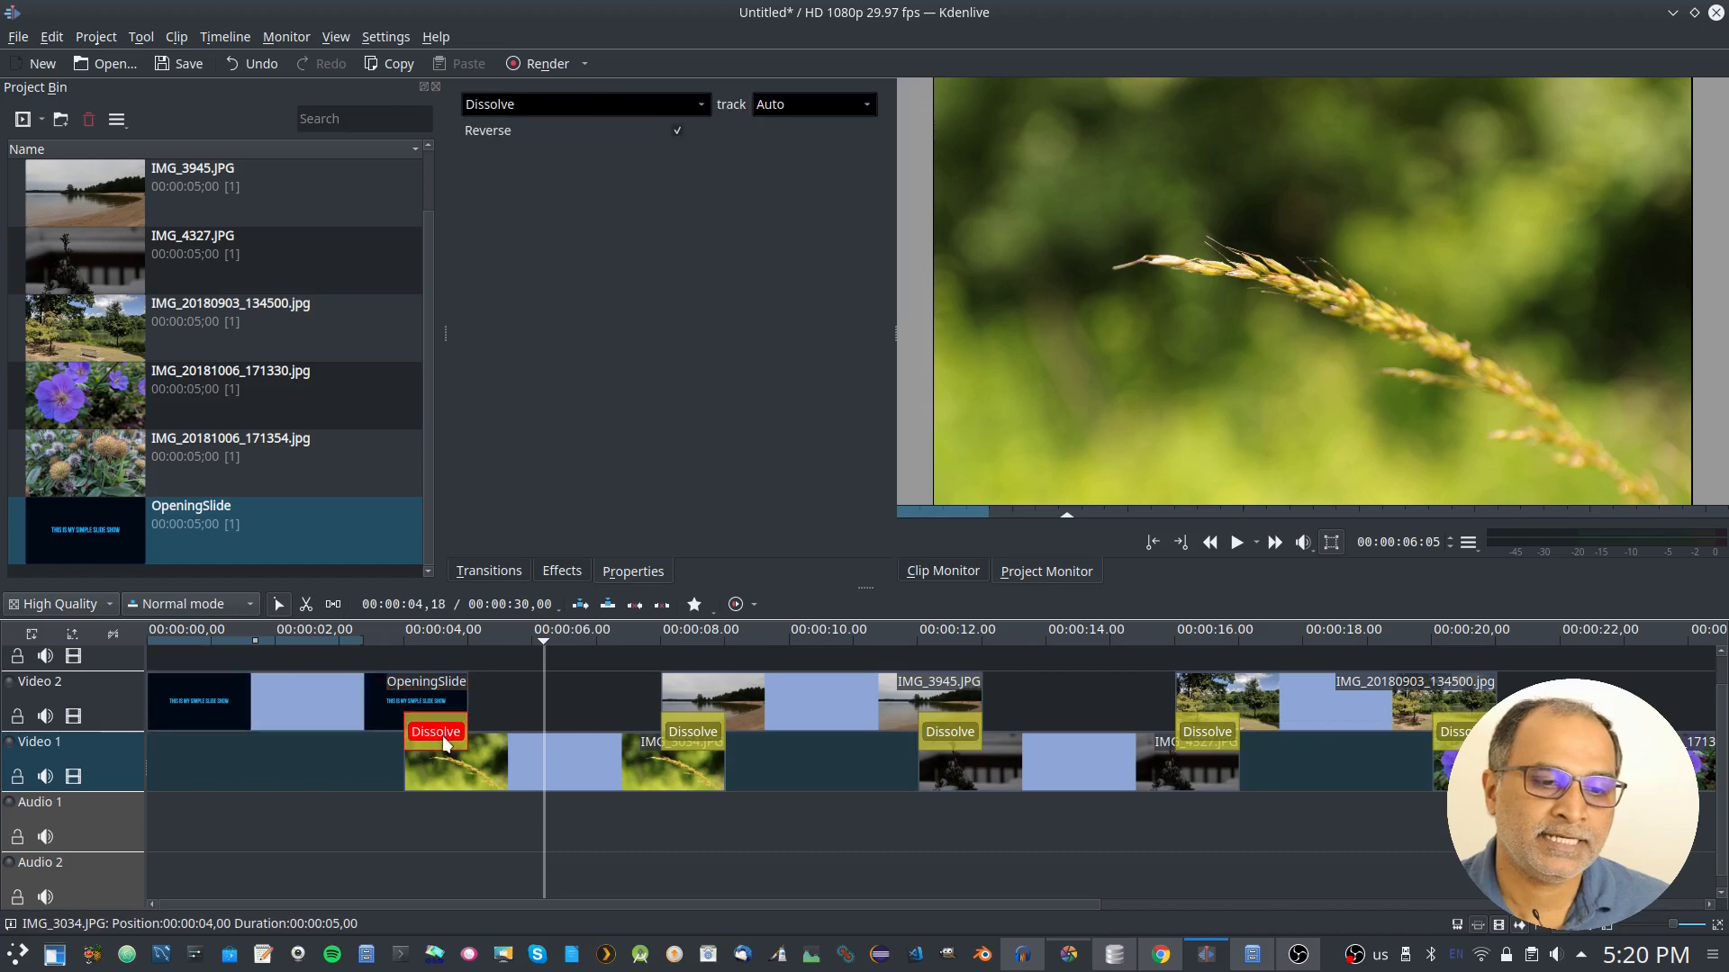
{"action": "double_click", "coordinate": [444, 743]}
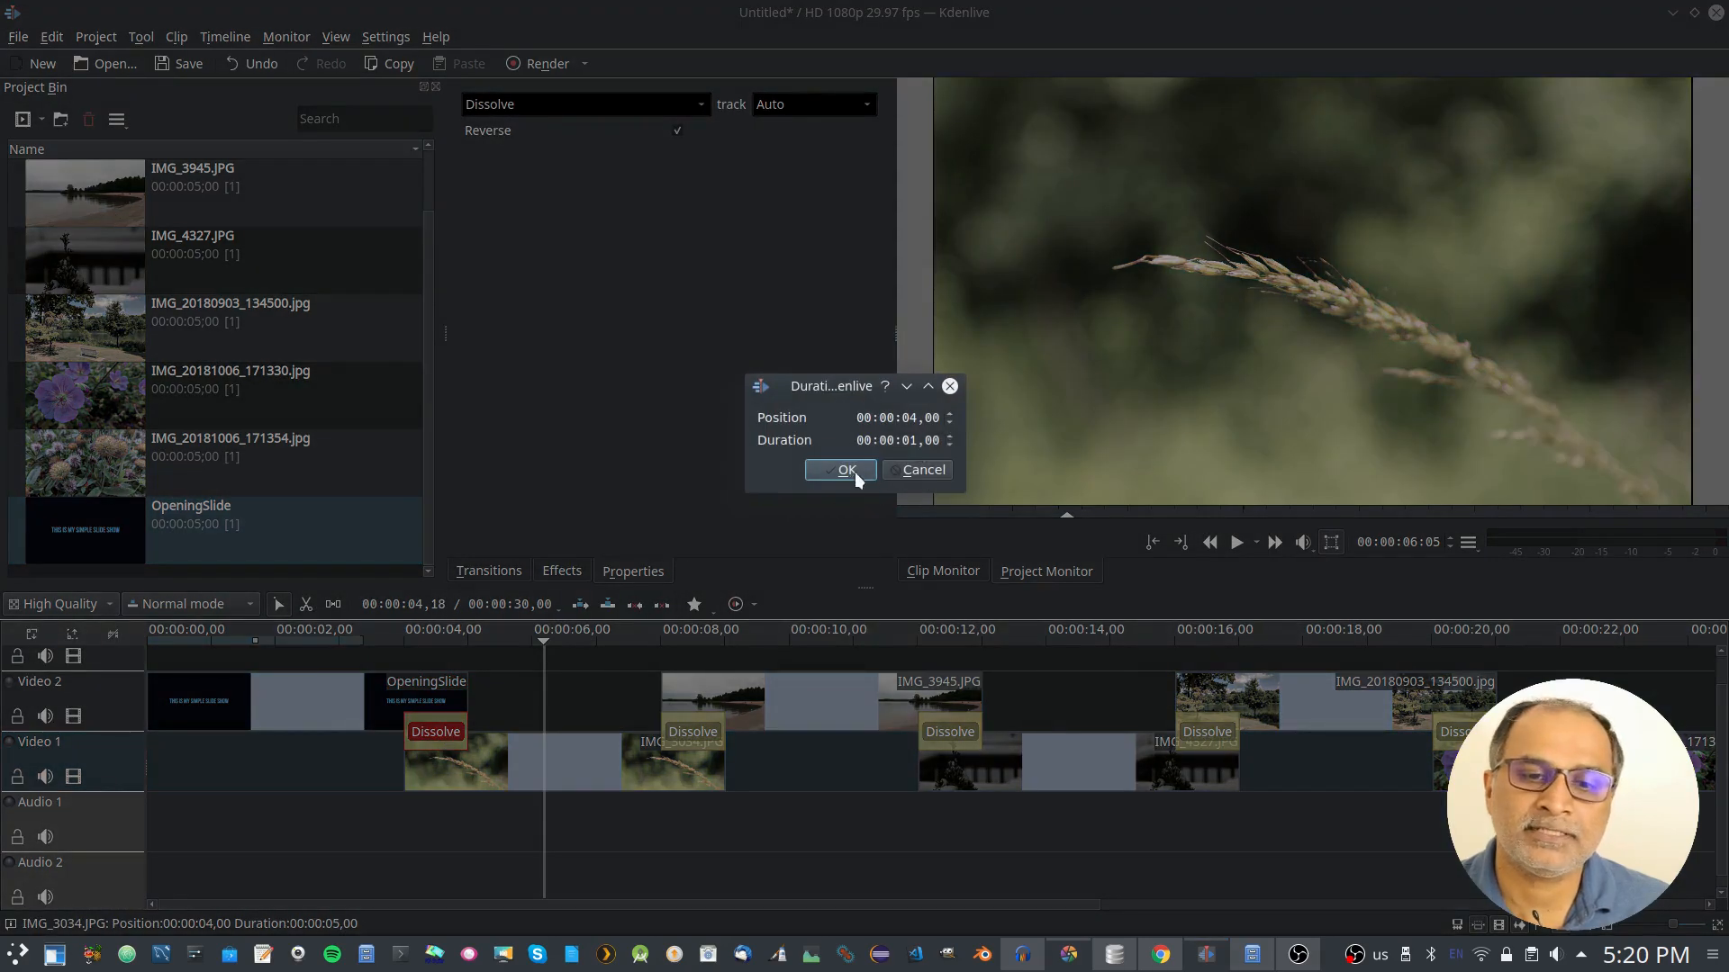
{"action": "left_click", "coordinate": [851, 471]}
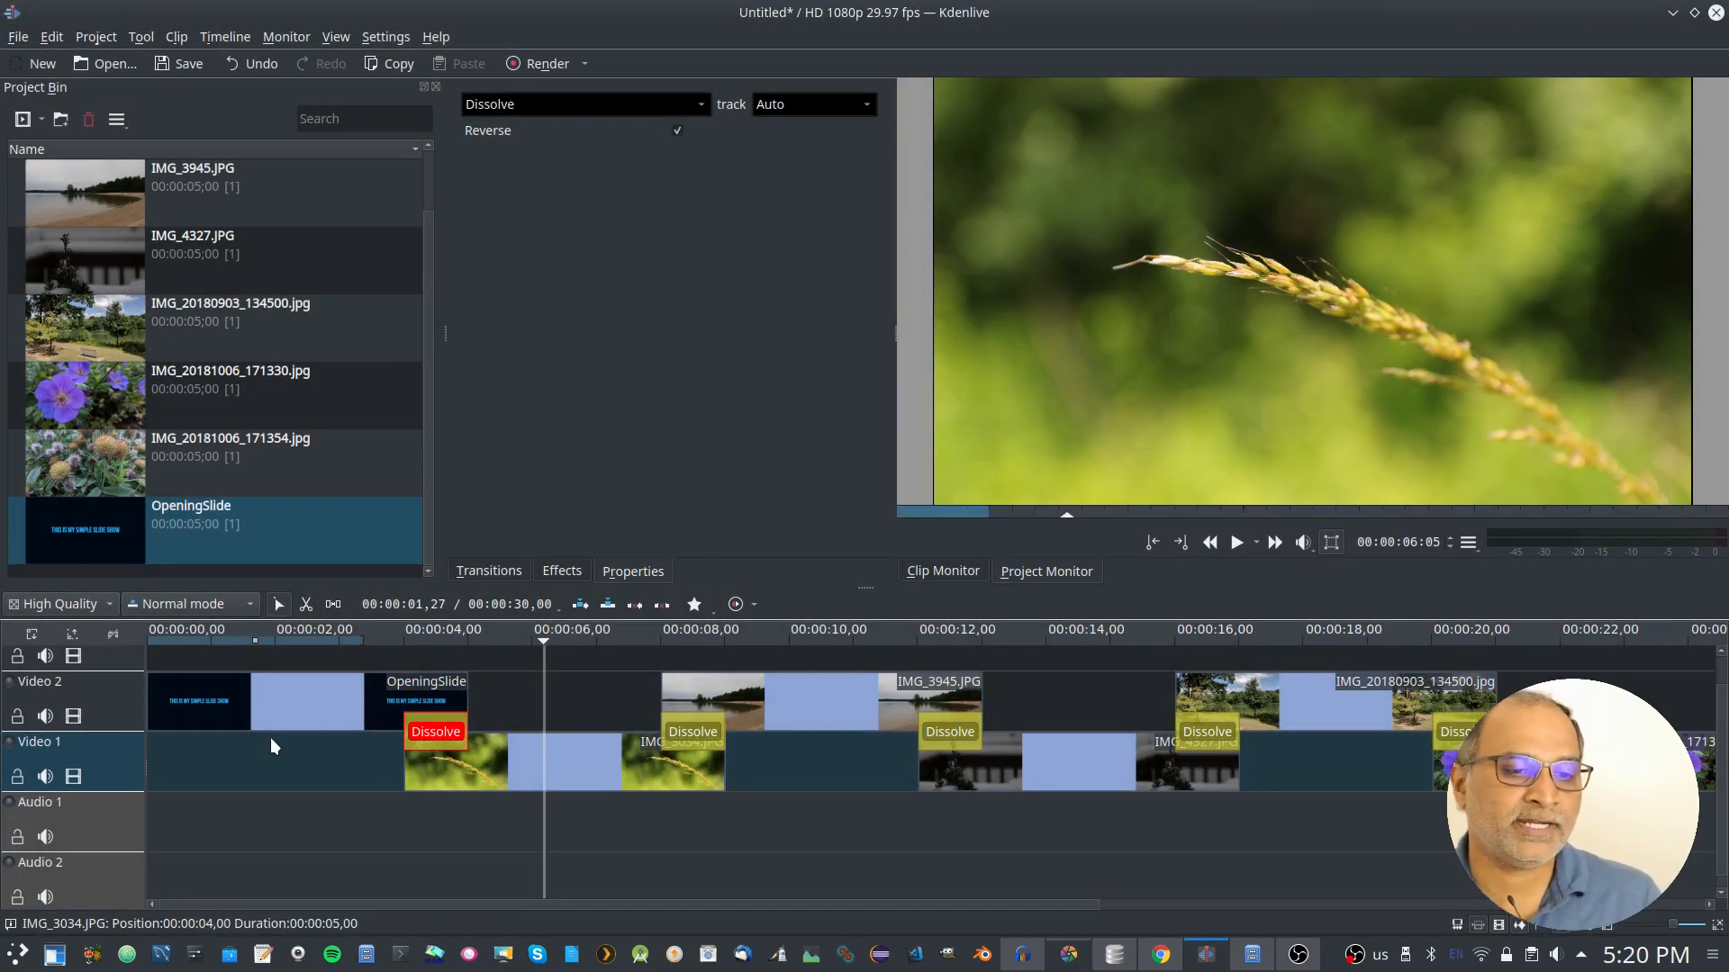
Play the timeline from near its start through the dissolve from the opening title into the first image
{"action": "left_click_drag", "start_coordinate": [543, 877], "coordinate": [128, 858]}
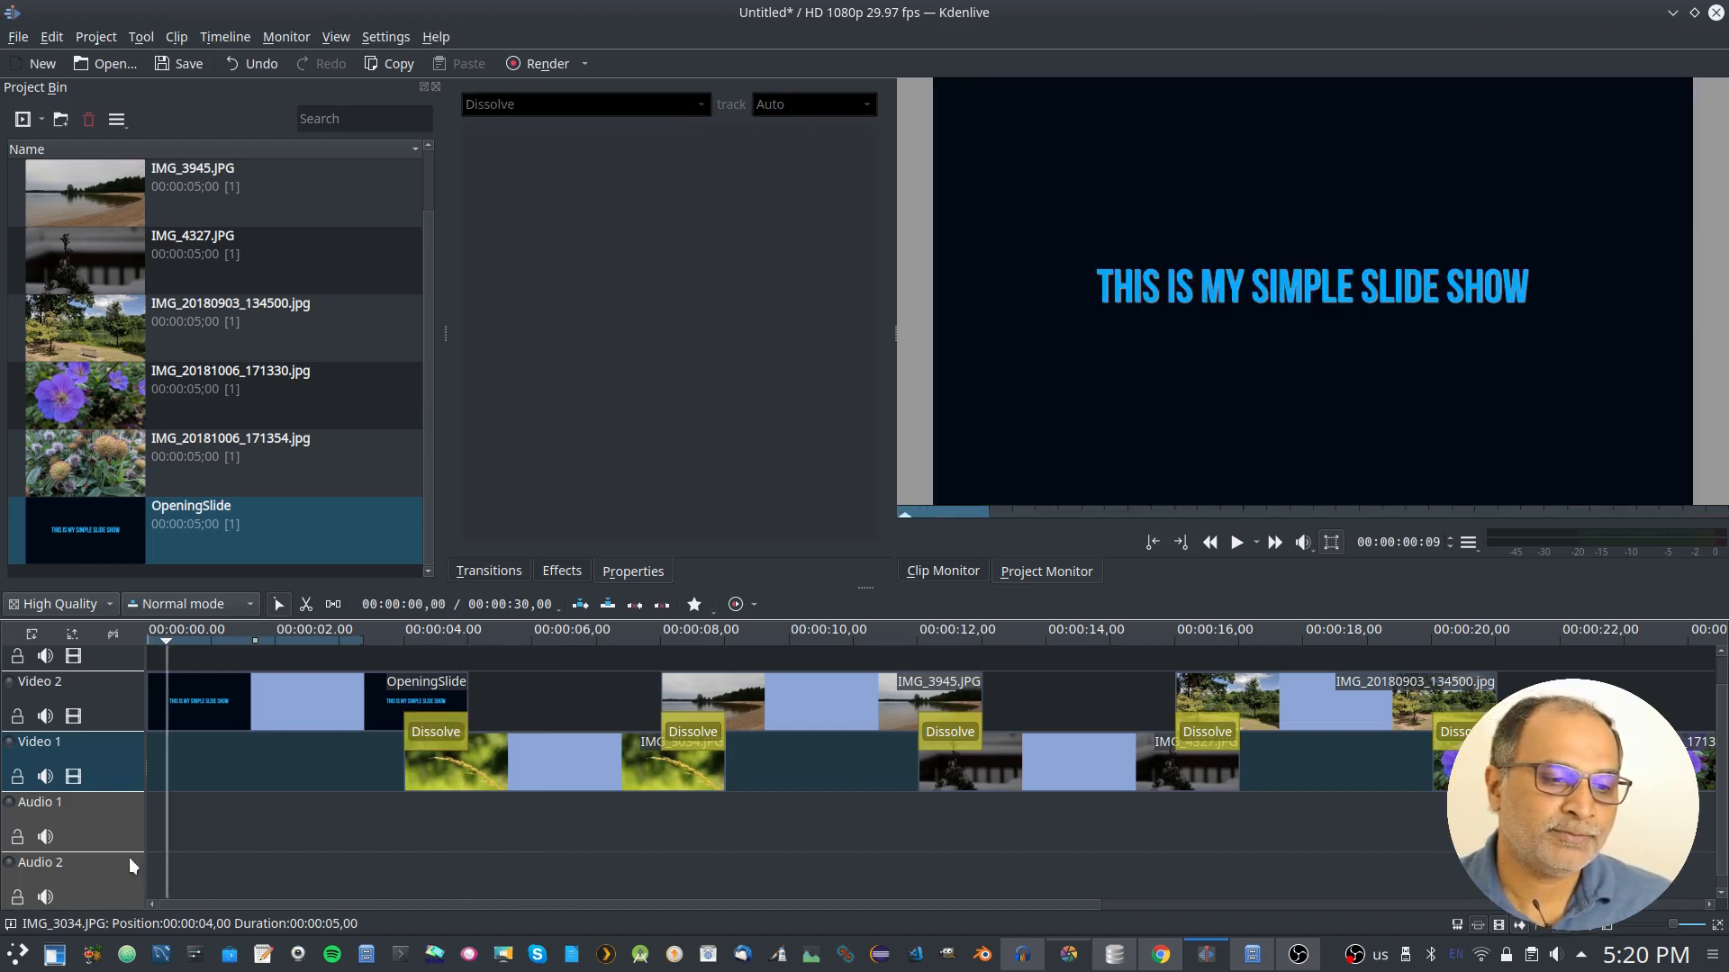
{"action": "left_click", "coordinate": [1235, 543]}
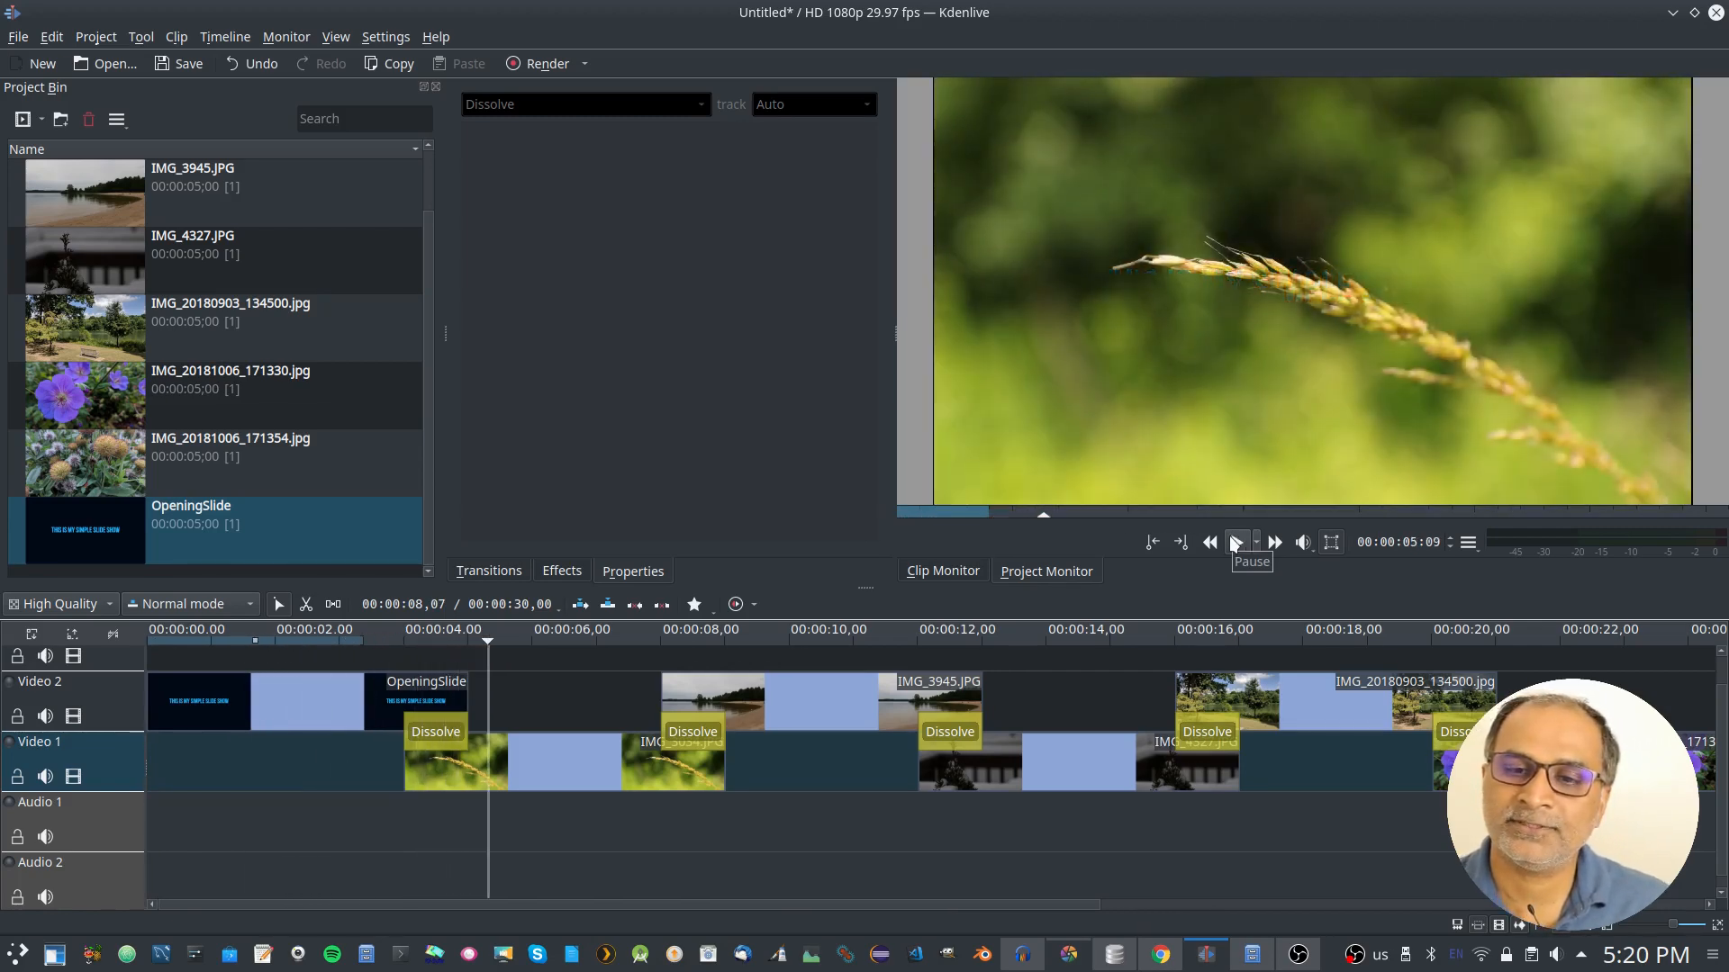
{"action": "left_click", "coordinate": [1235, 543]}
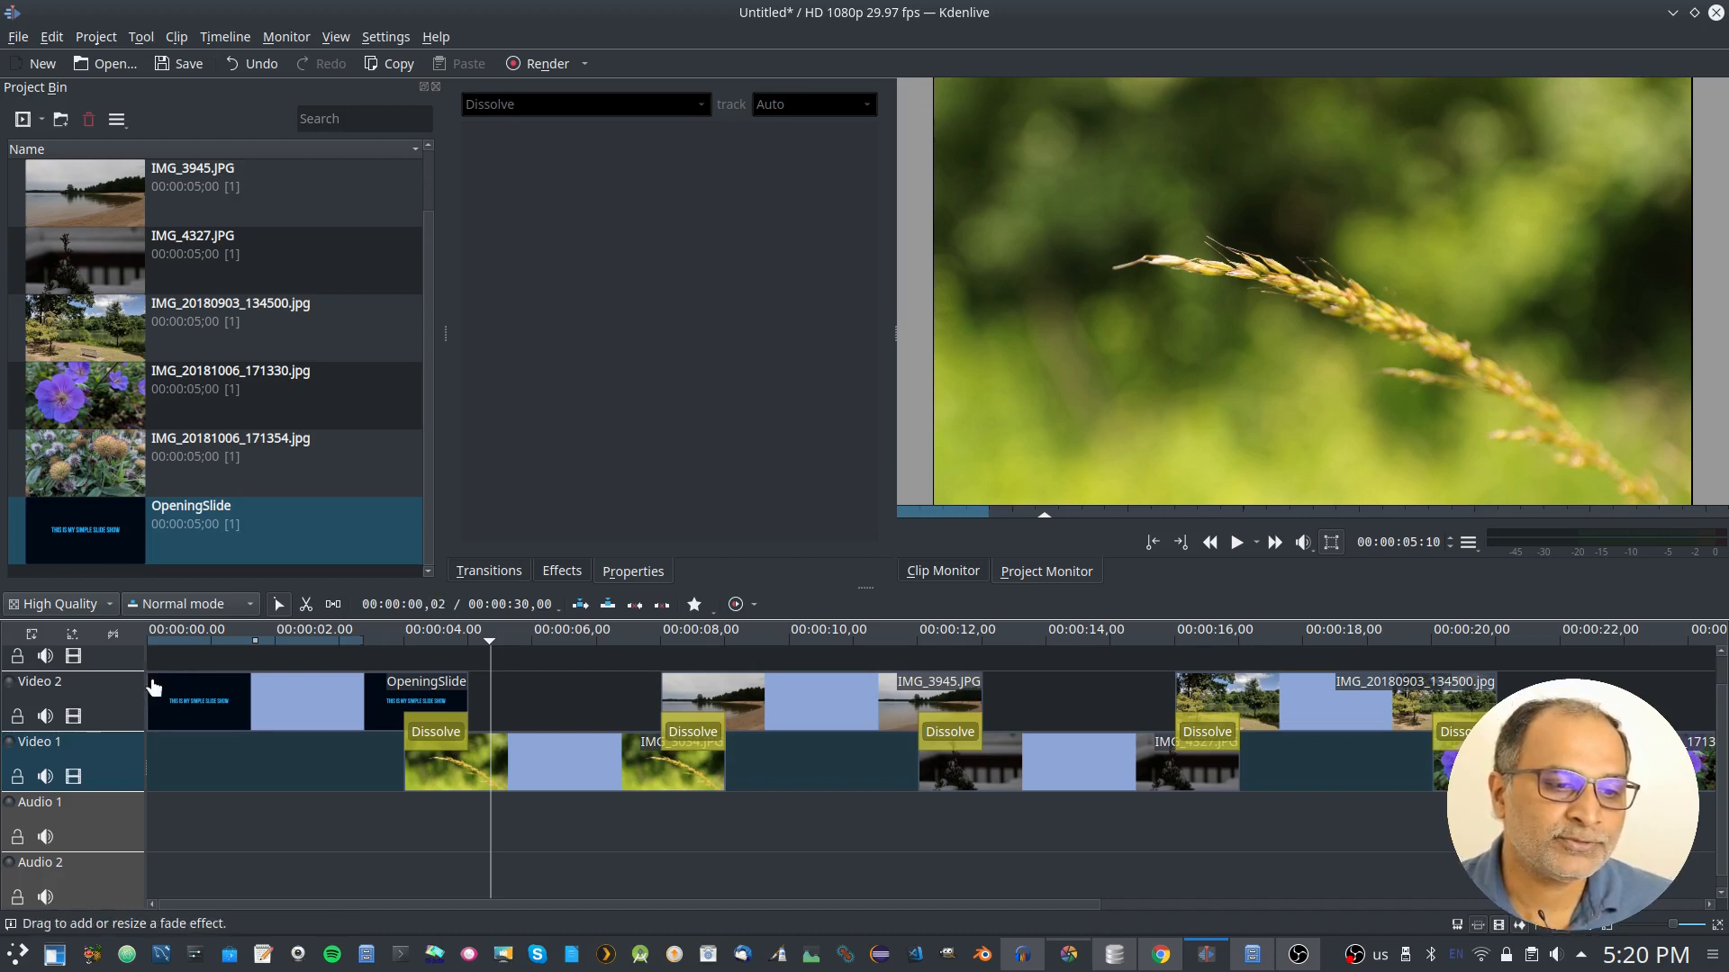
Add a Fade from Black of about 24 frames to the start of OpeningSlide and preview it from the beginning
{"action": "left_click_drag", "start_coordinate": [150, 683], "coordinate": [199, 689]}
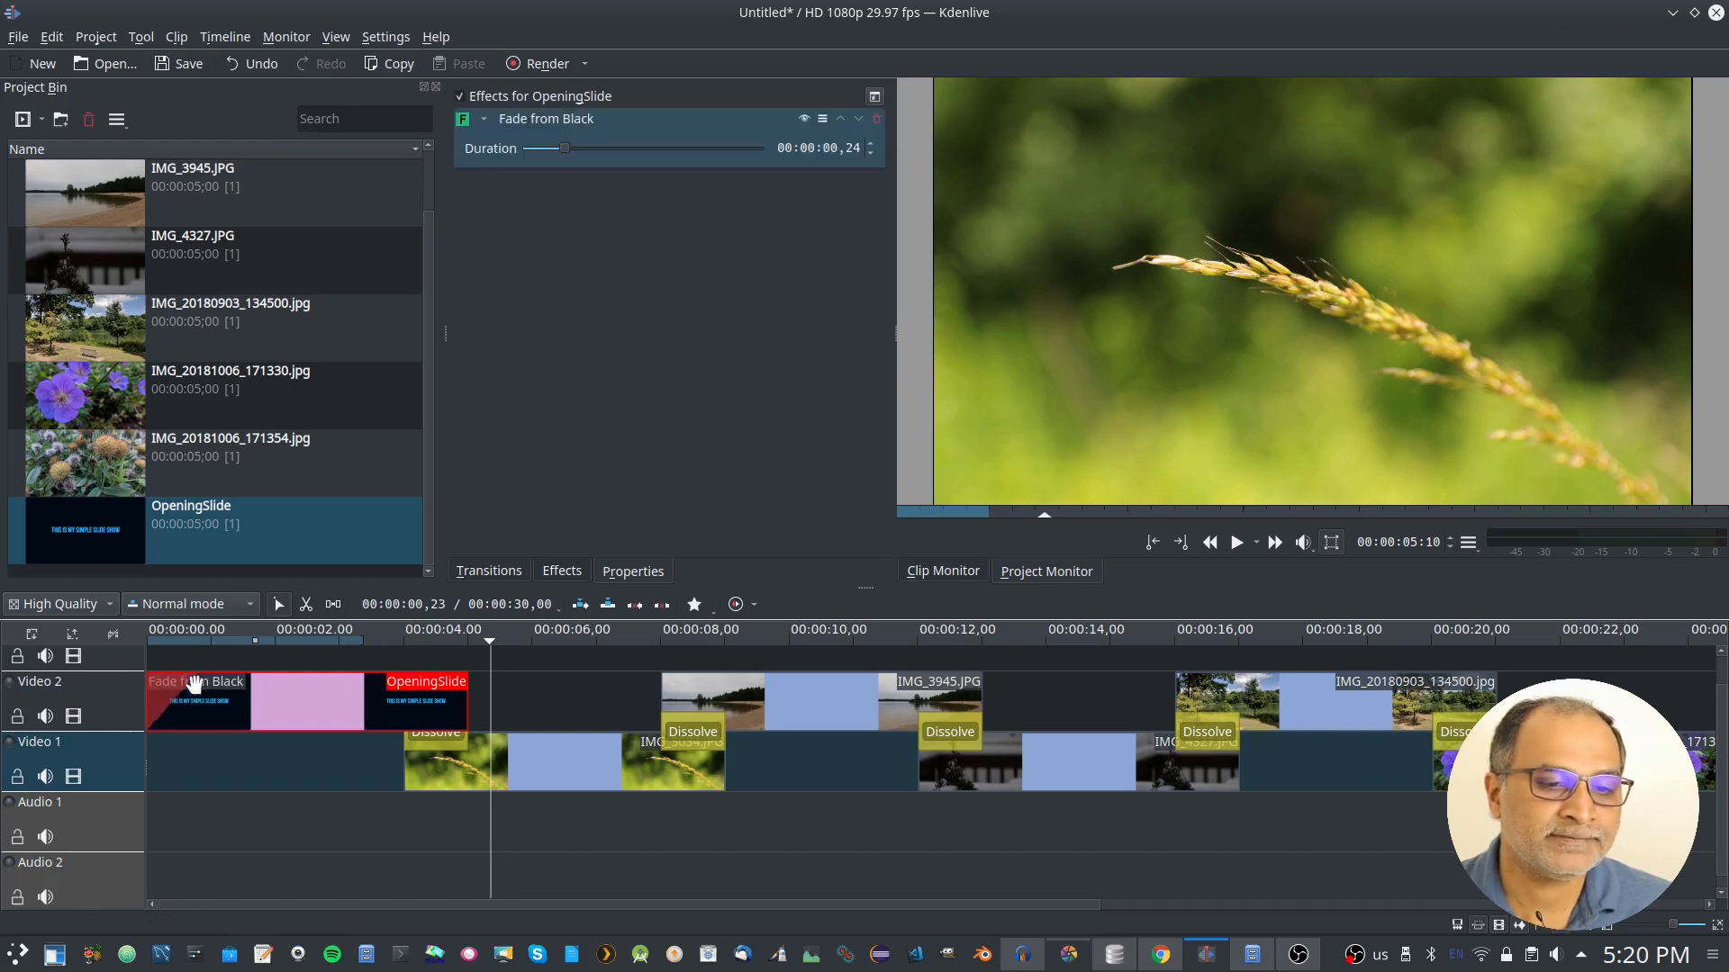
{"action": "left_click", "coordinate": [489, 841]}
{"action": "key", "text": "Home"}
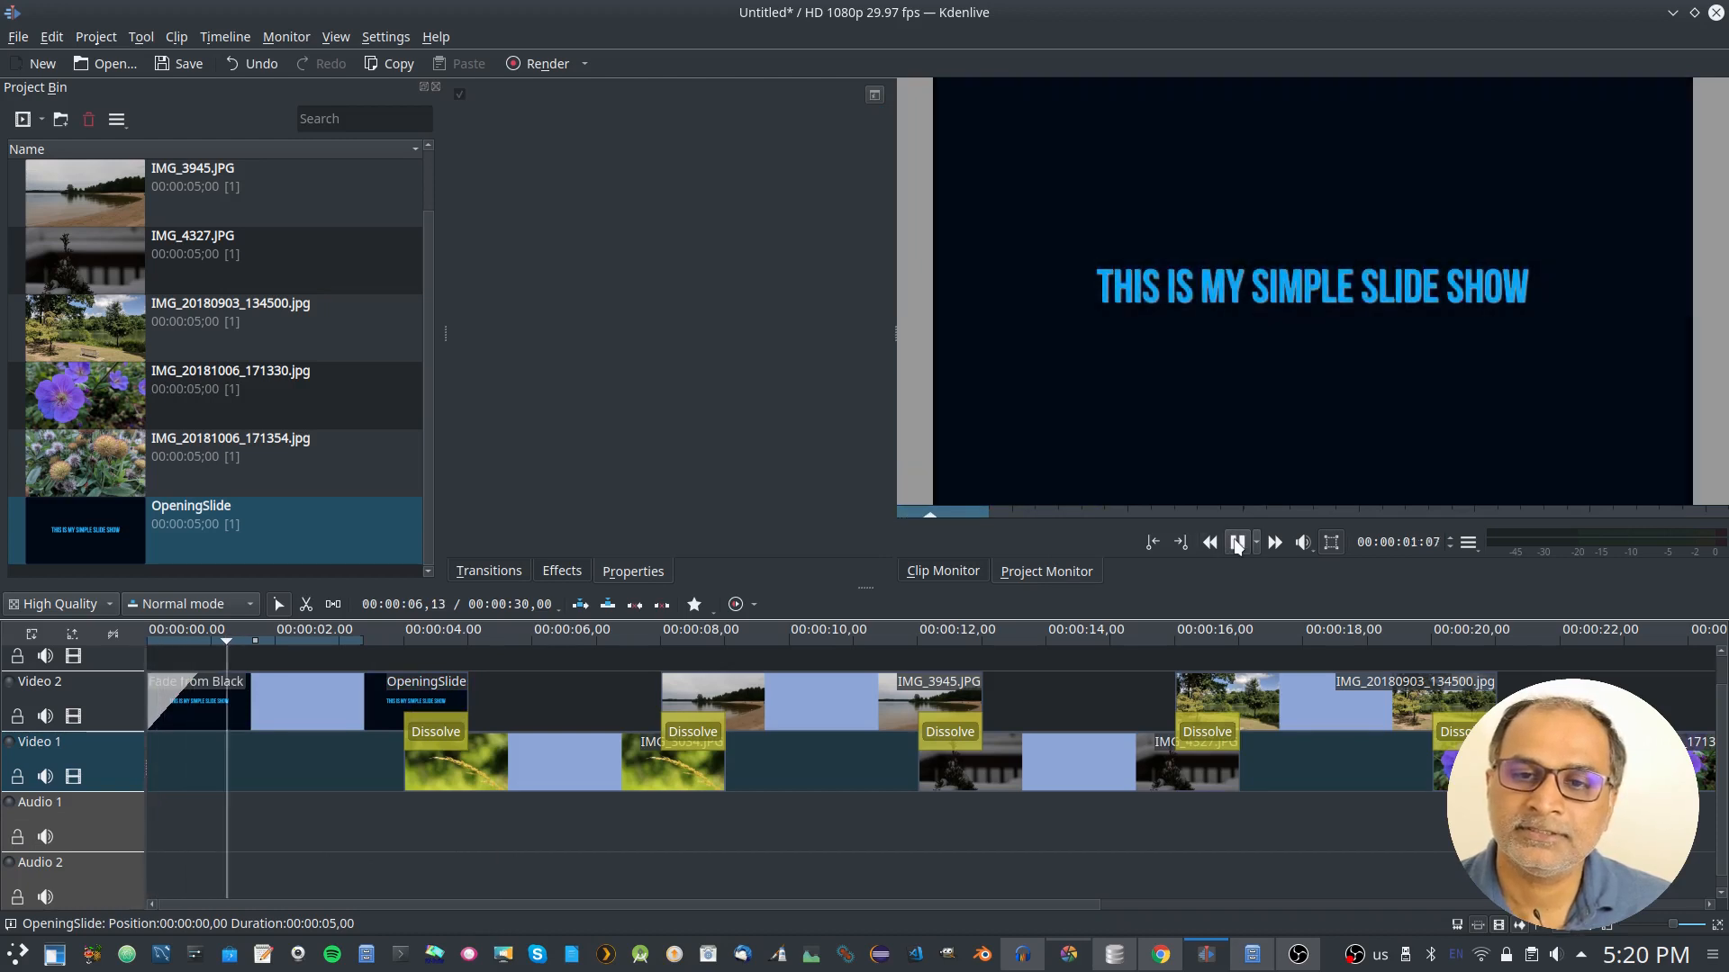
{"action": "left_click", "coordinate": [1237, 543]}
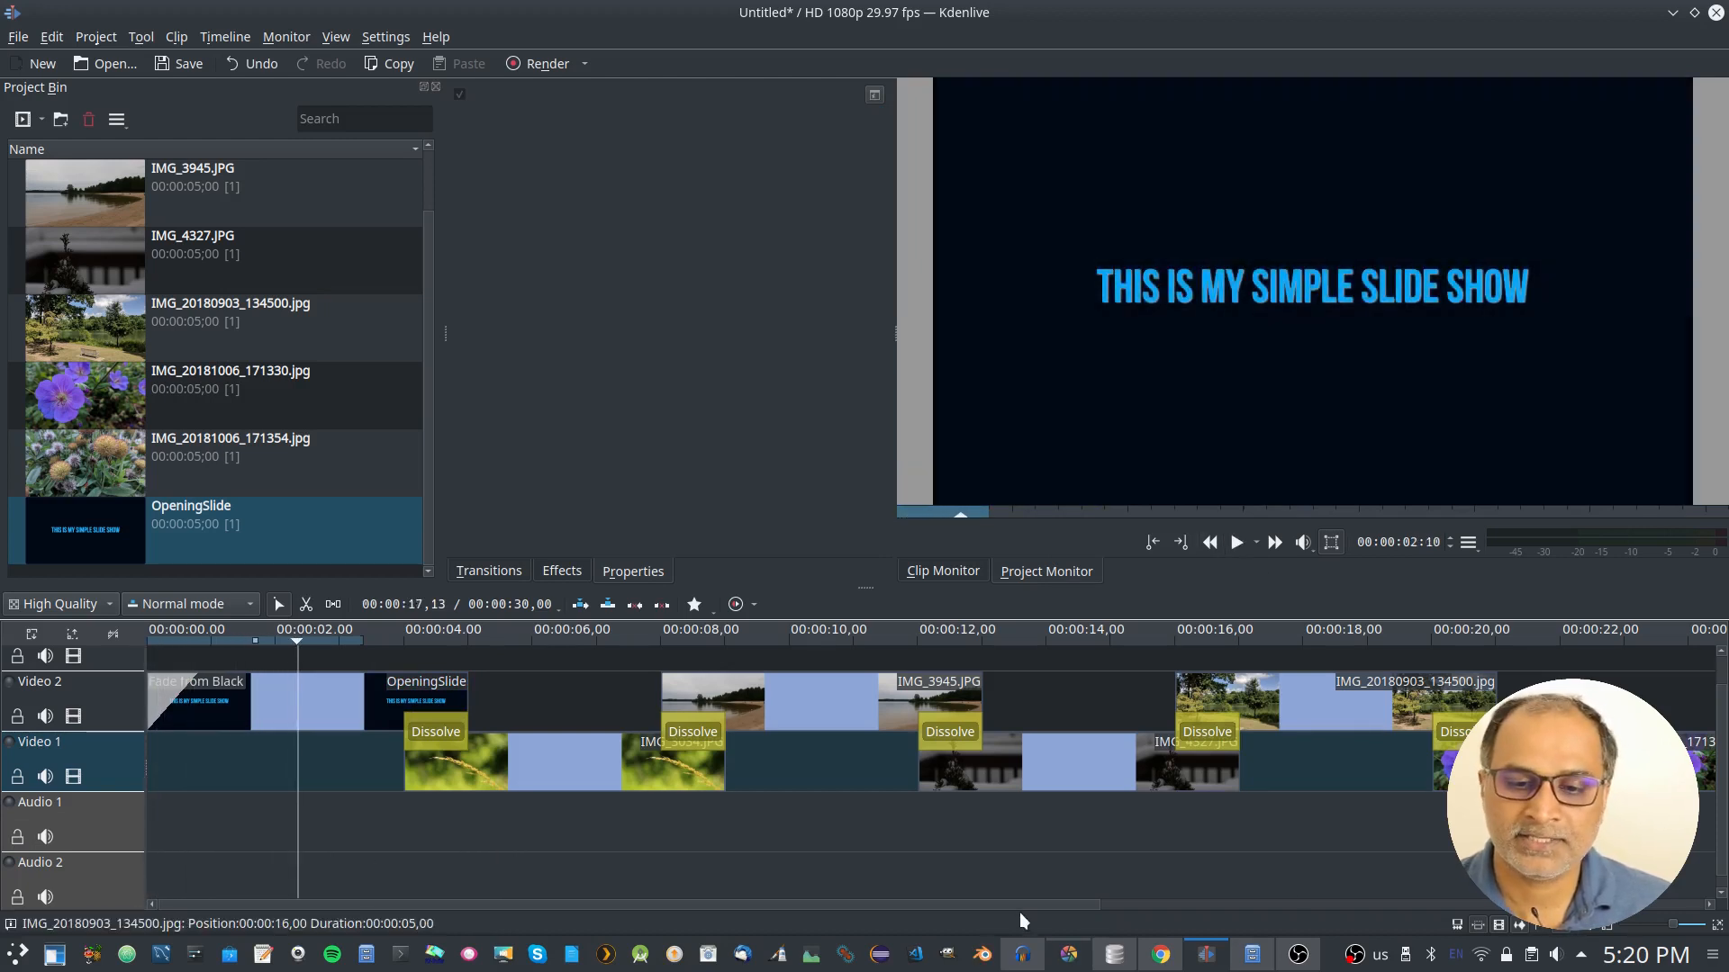
Duplicate the OpeningSlide title clip in the project bin and rename the copy EndingSlide
{"action": "left_click_drag", "start_coordinate": [1023, 902], "coordinate": [1664, 903]}
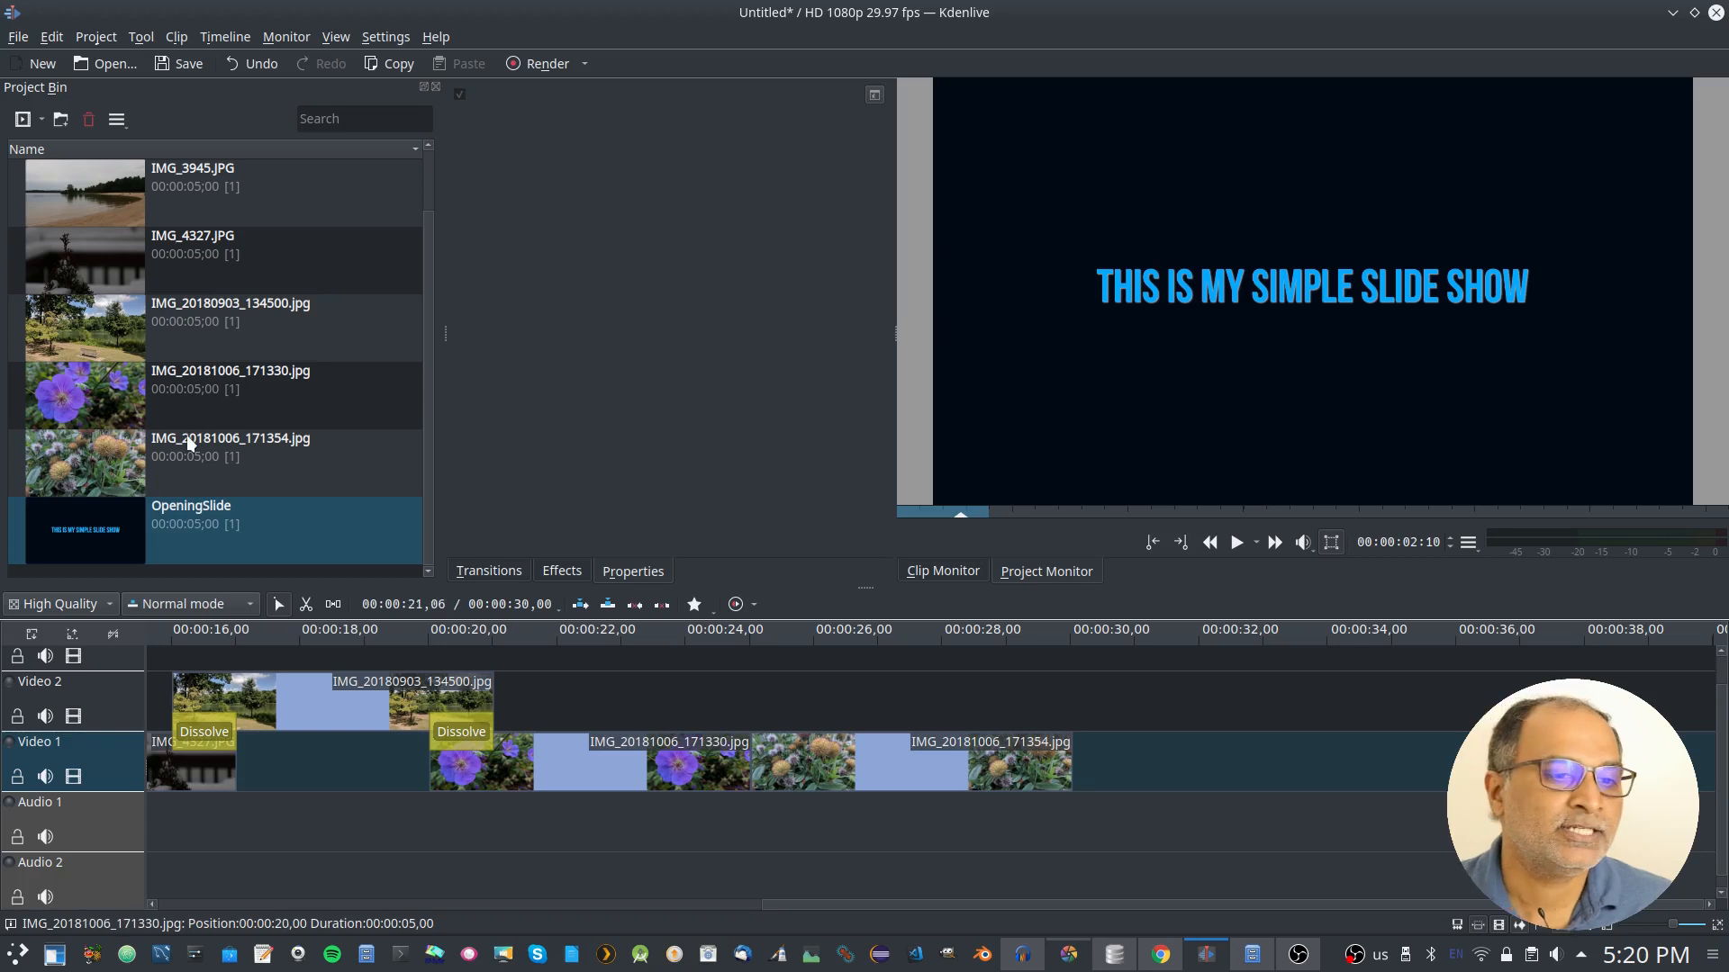
{"action": "right_click", "coordinate": [207, 532]}
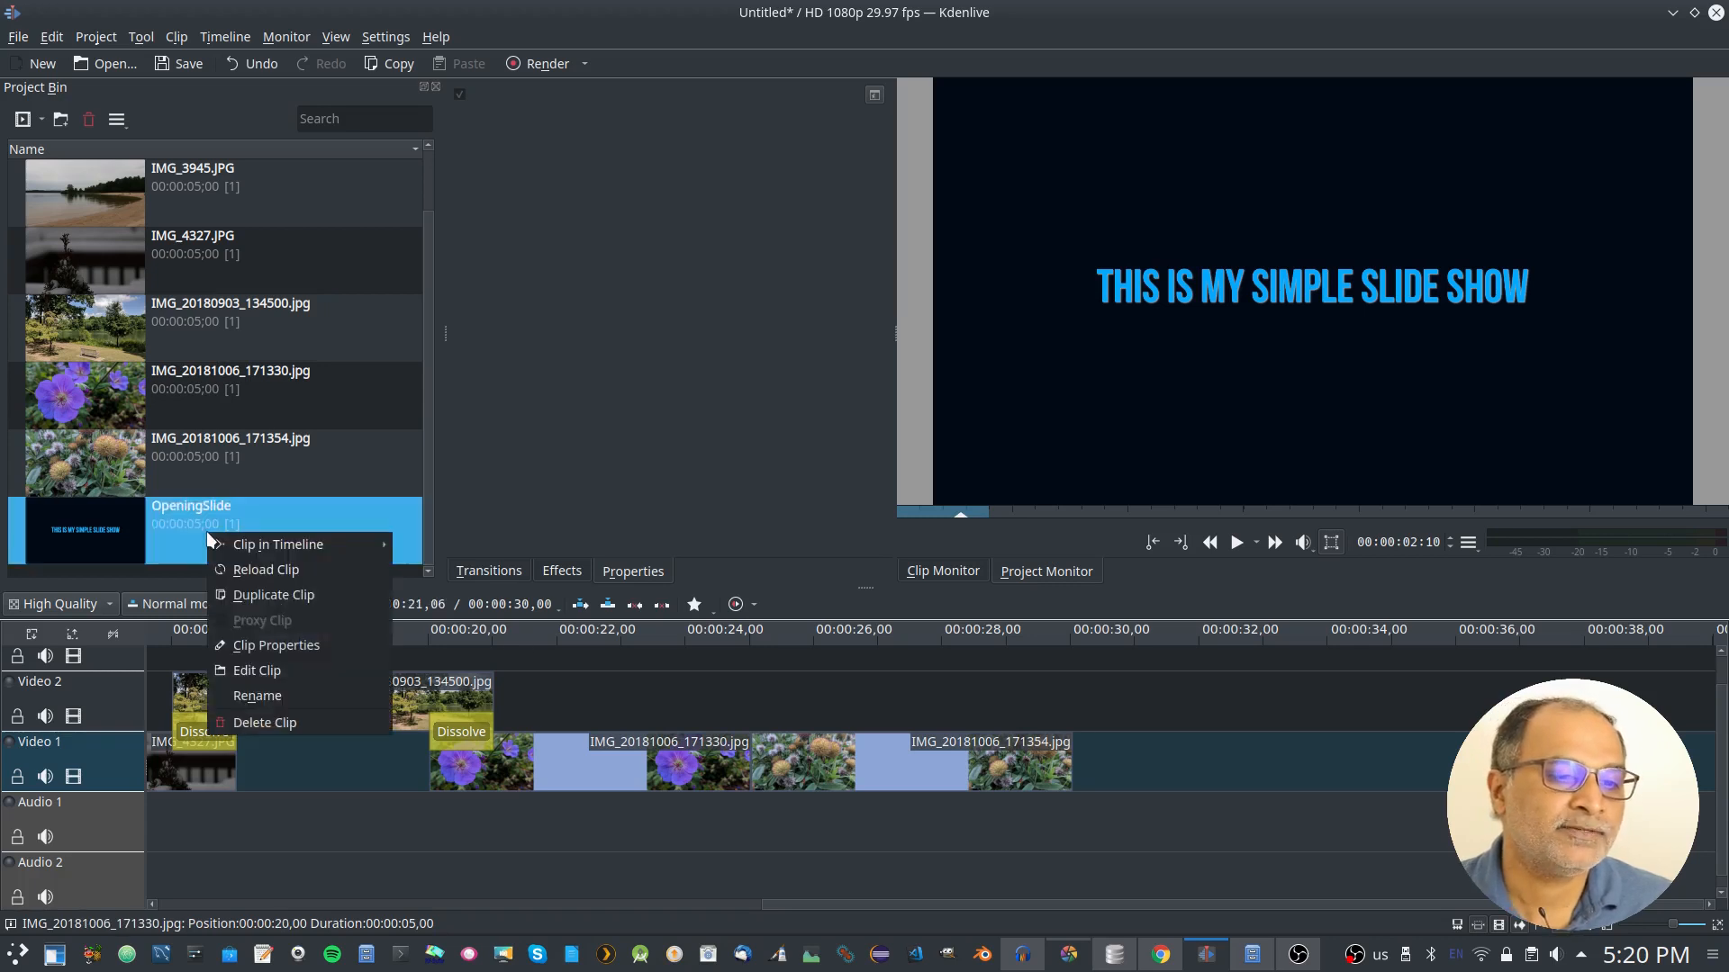
{"action": "left_click", "coordinate": [272, 596]}
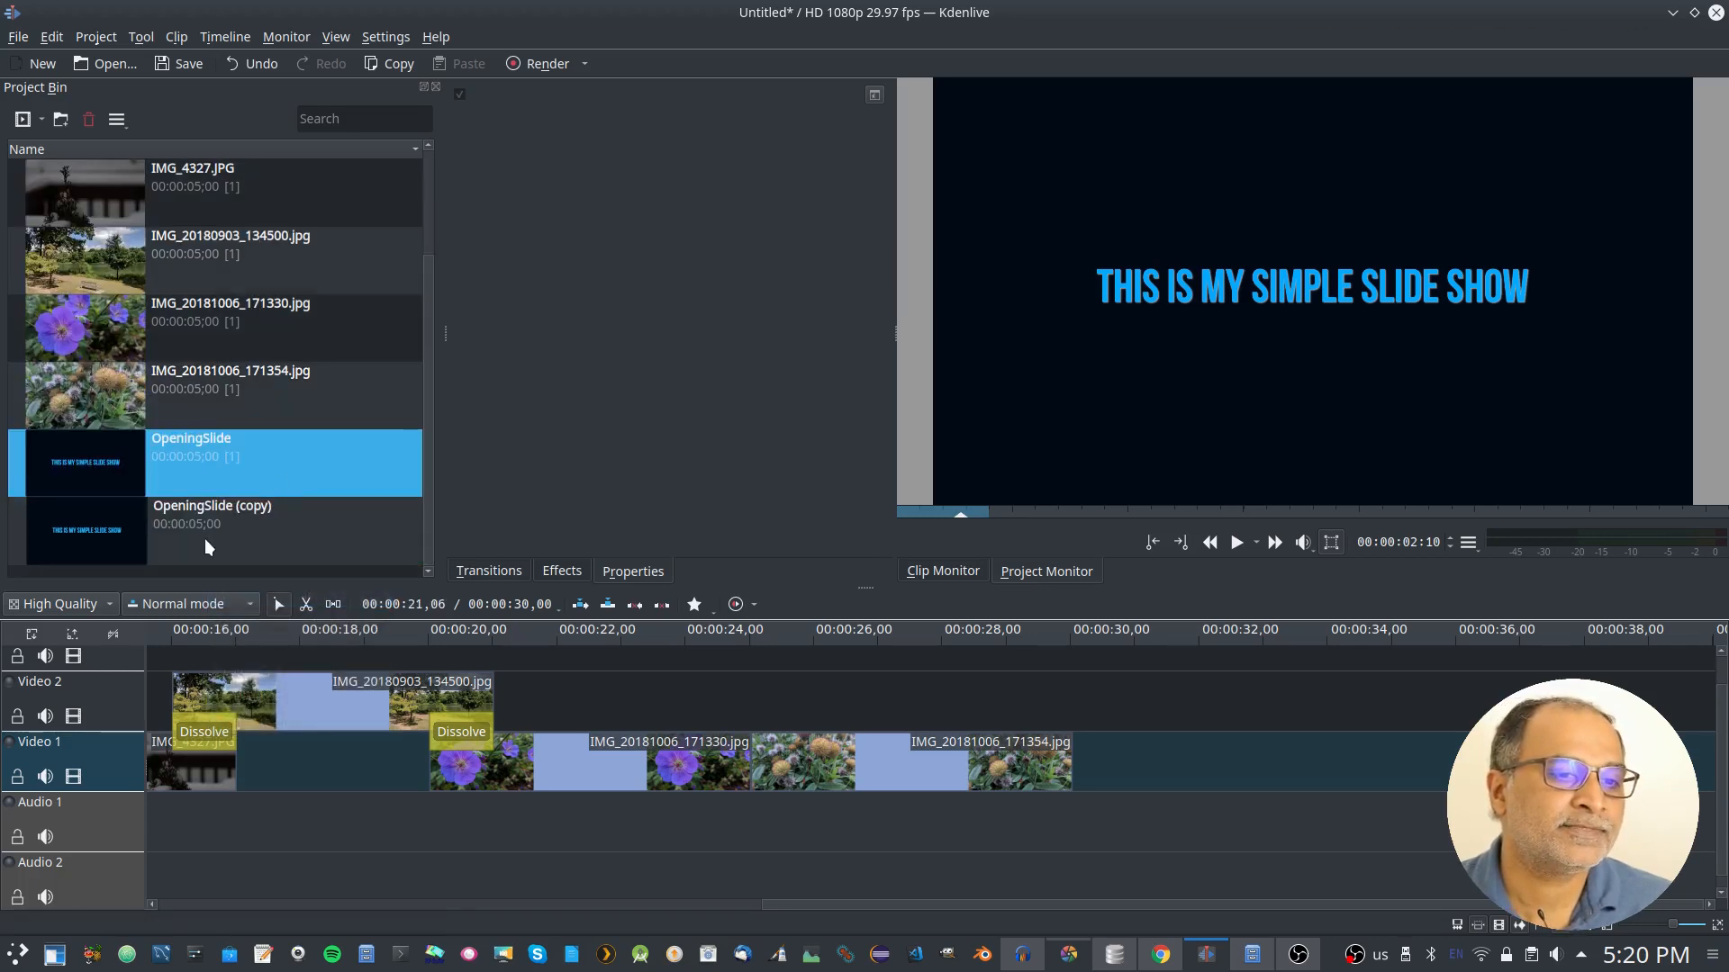
{"action": "left_click", "coordinate": [217, 526]}
{"action": "double_click", "coordinate": [233, 504]}
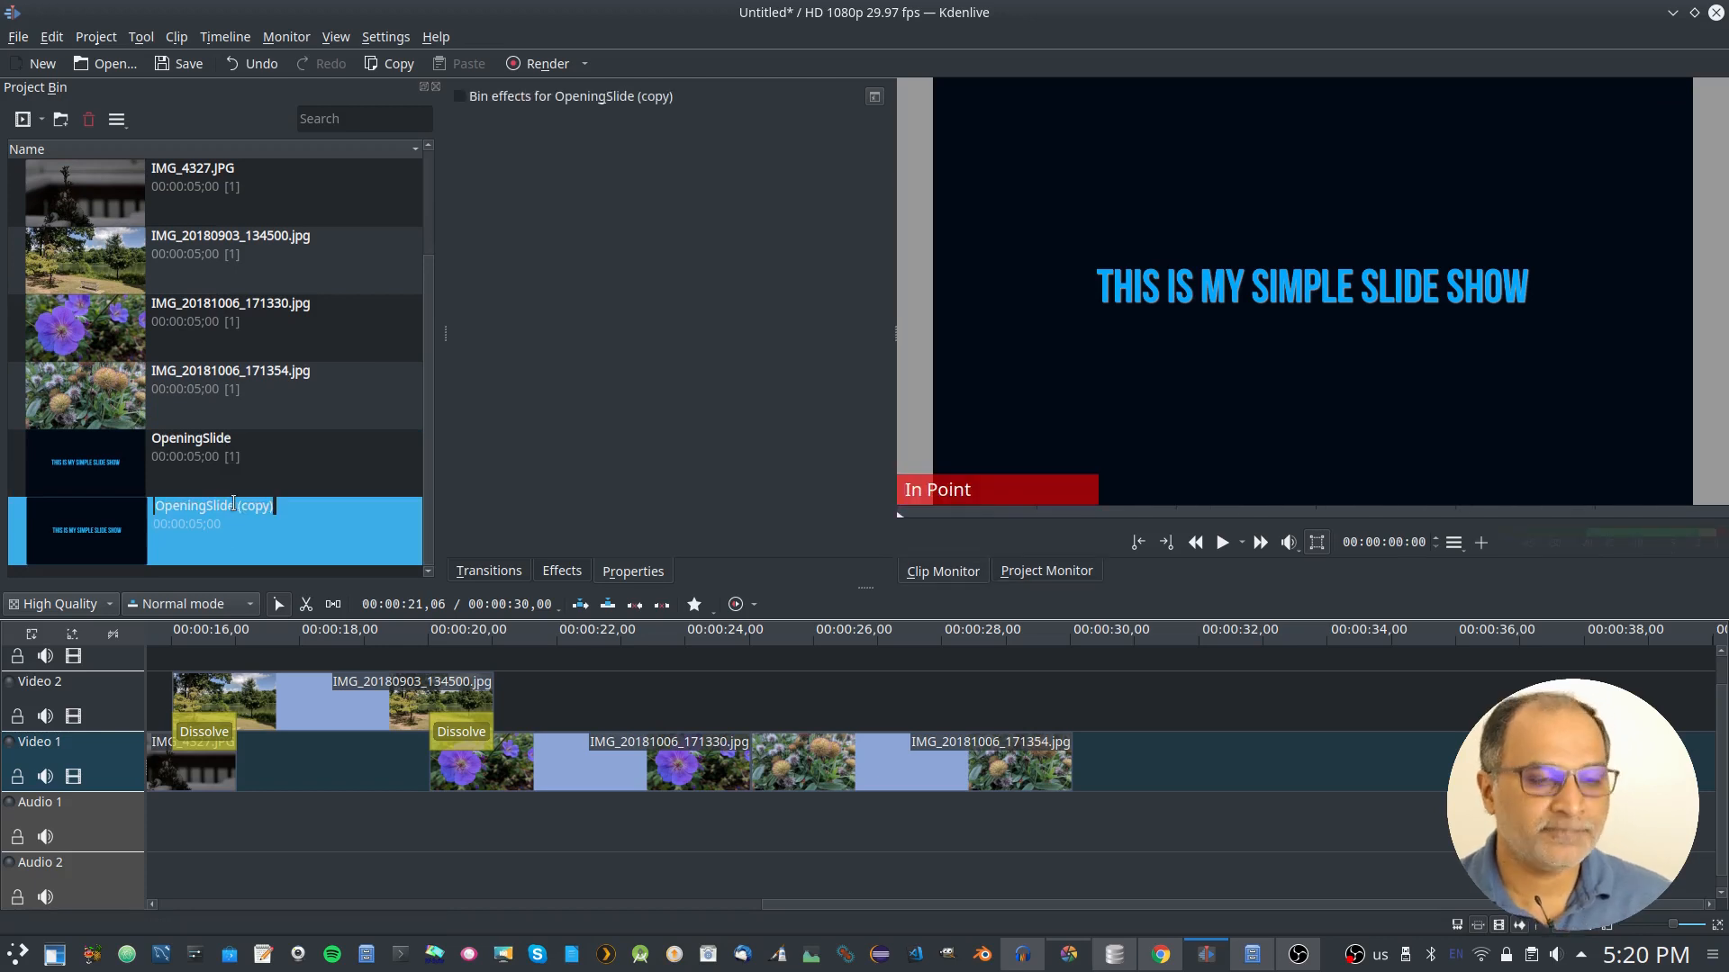
{"action": "key", "text": "BackSpace"}
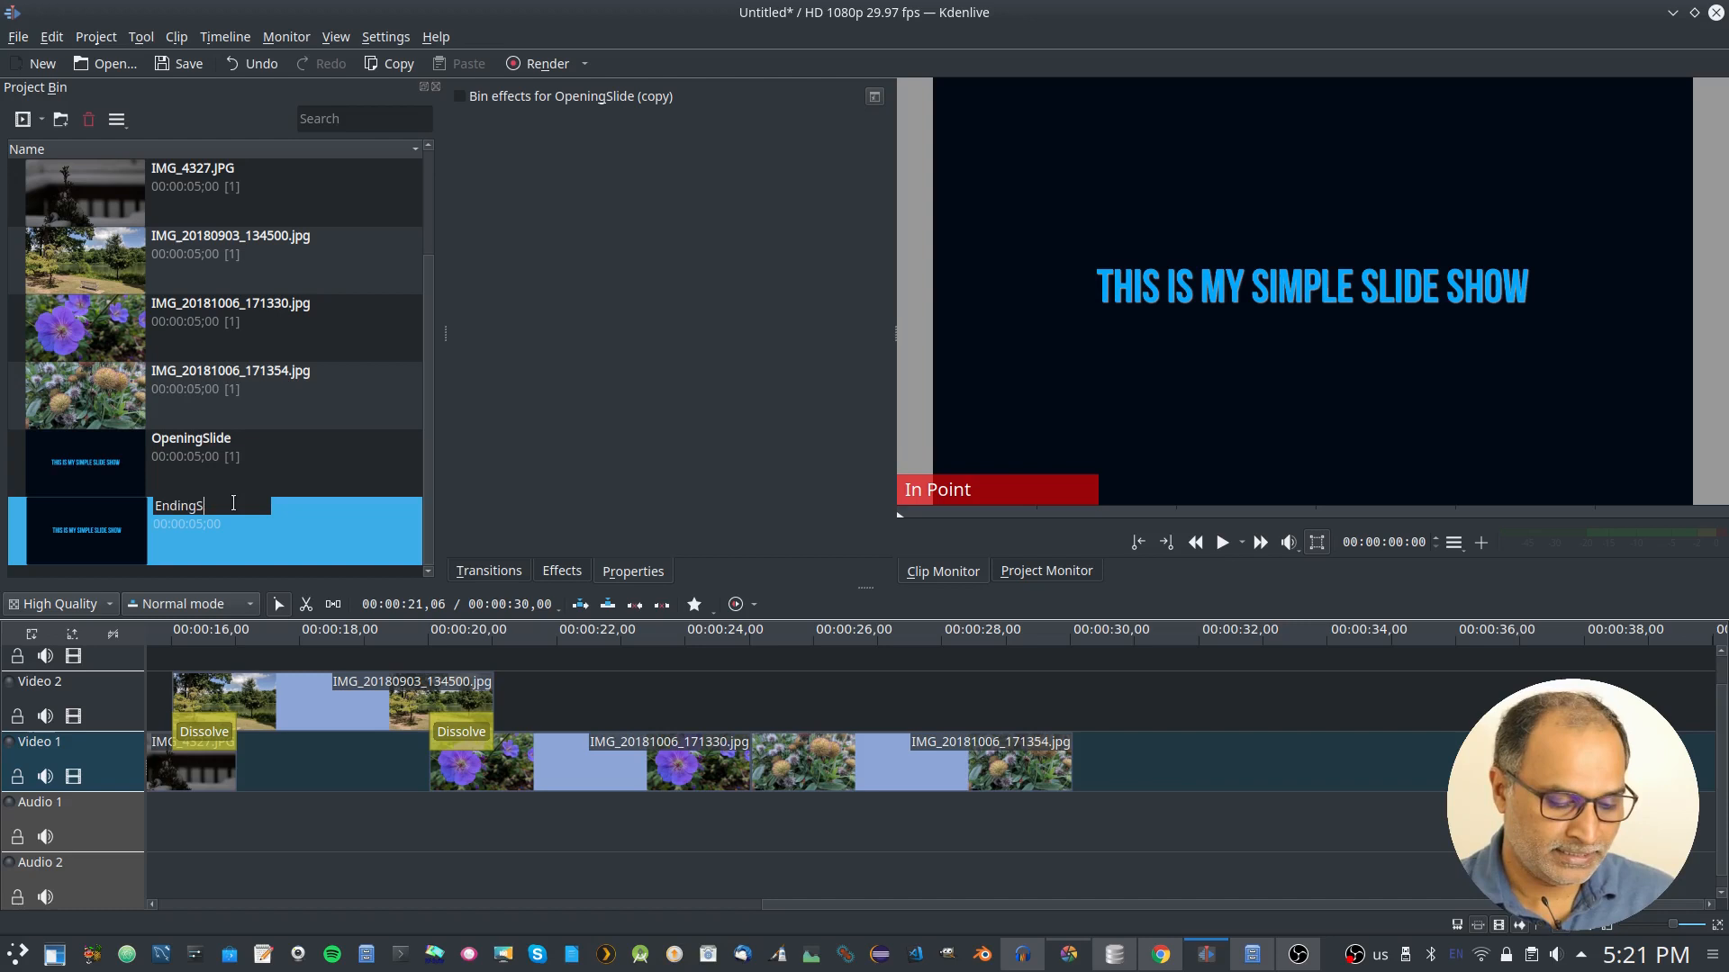
{"action": "key", "text": "Return"}
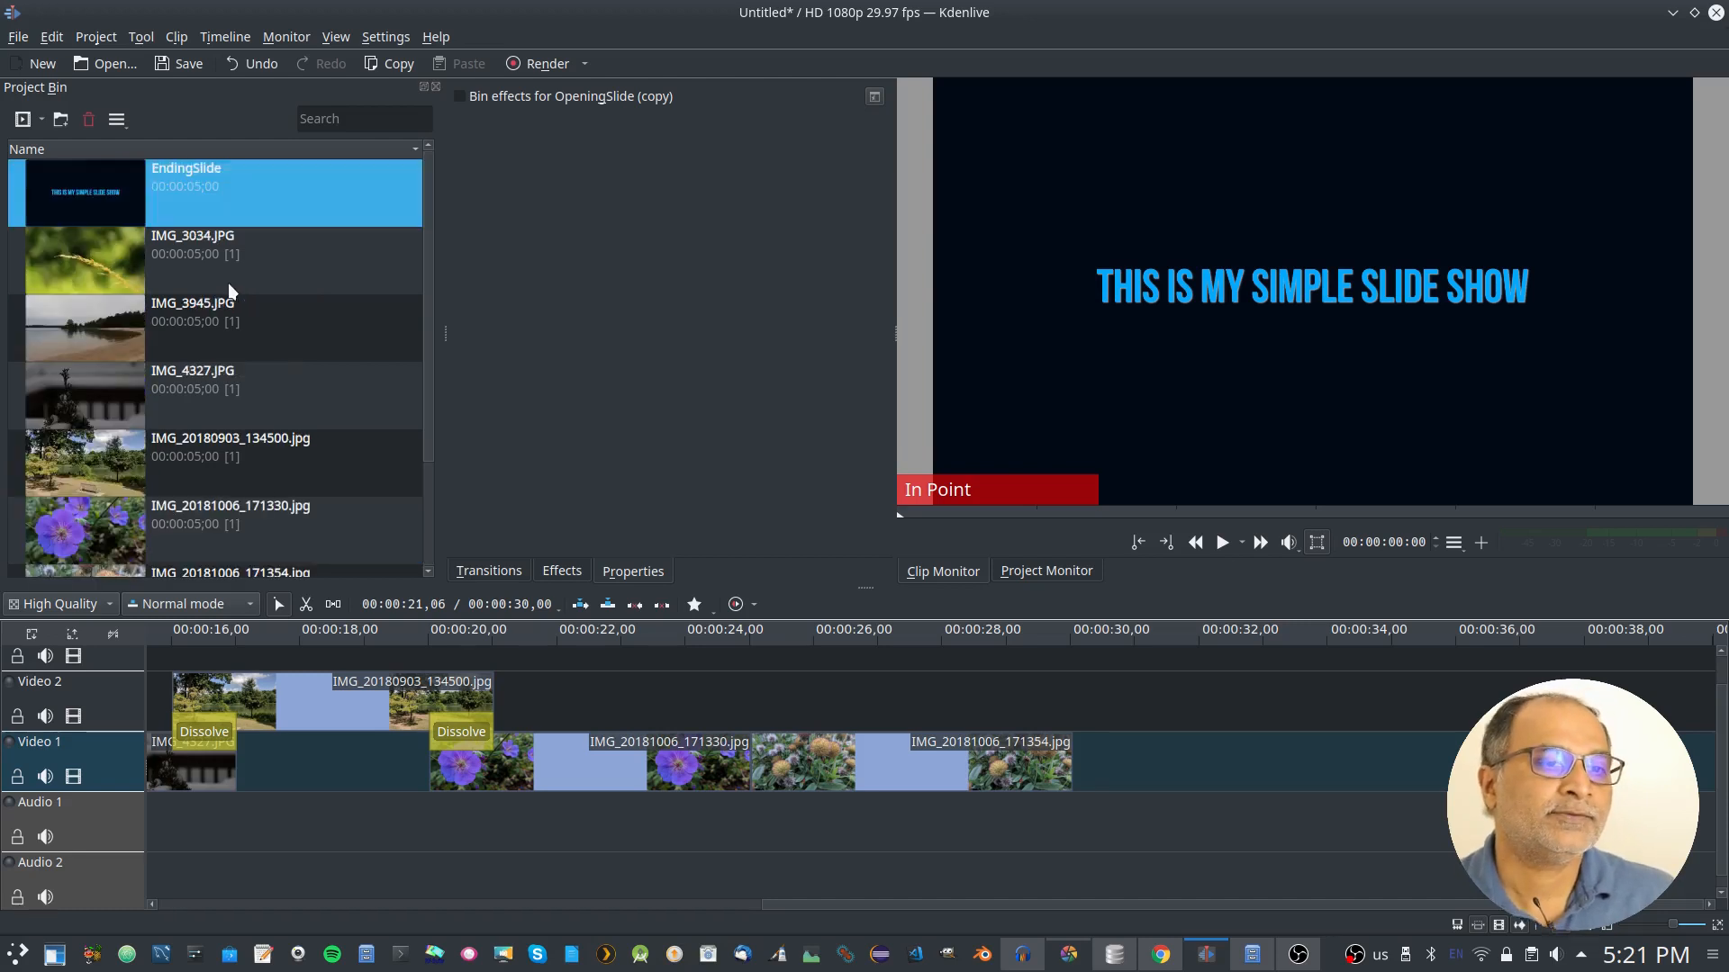
Replace EndingSlide's title text with "THANK YOU FOR WATCHING" and centre it horizontally in the frame
{"action": "right_click", "coordinate": [164, 194]}
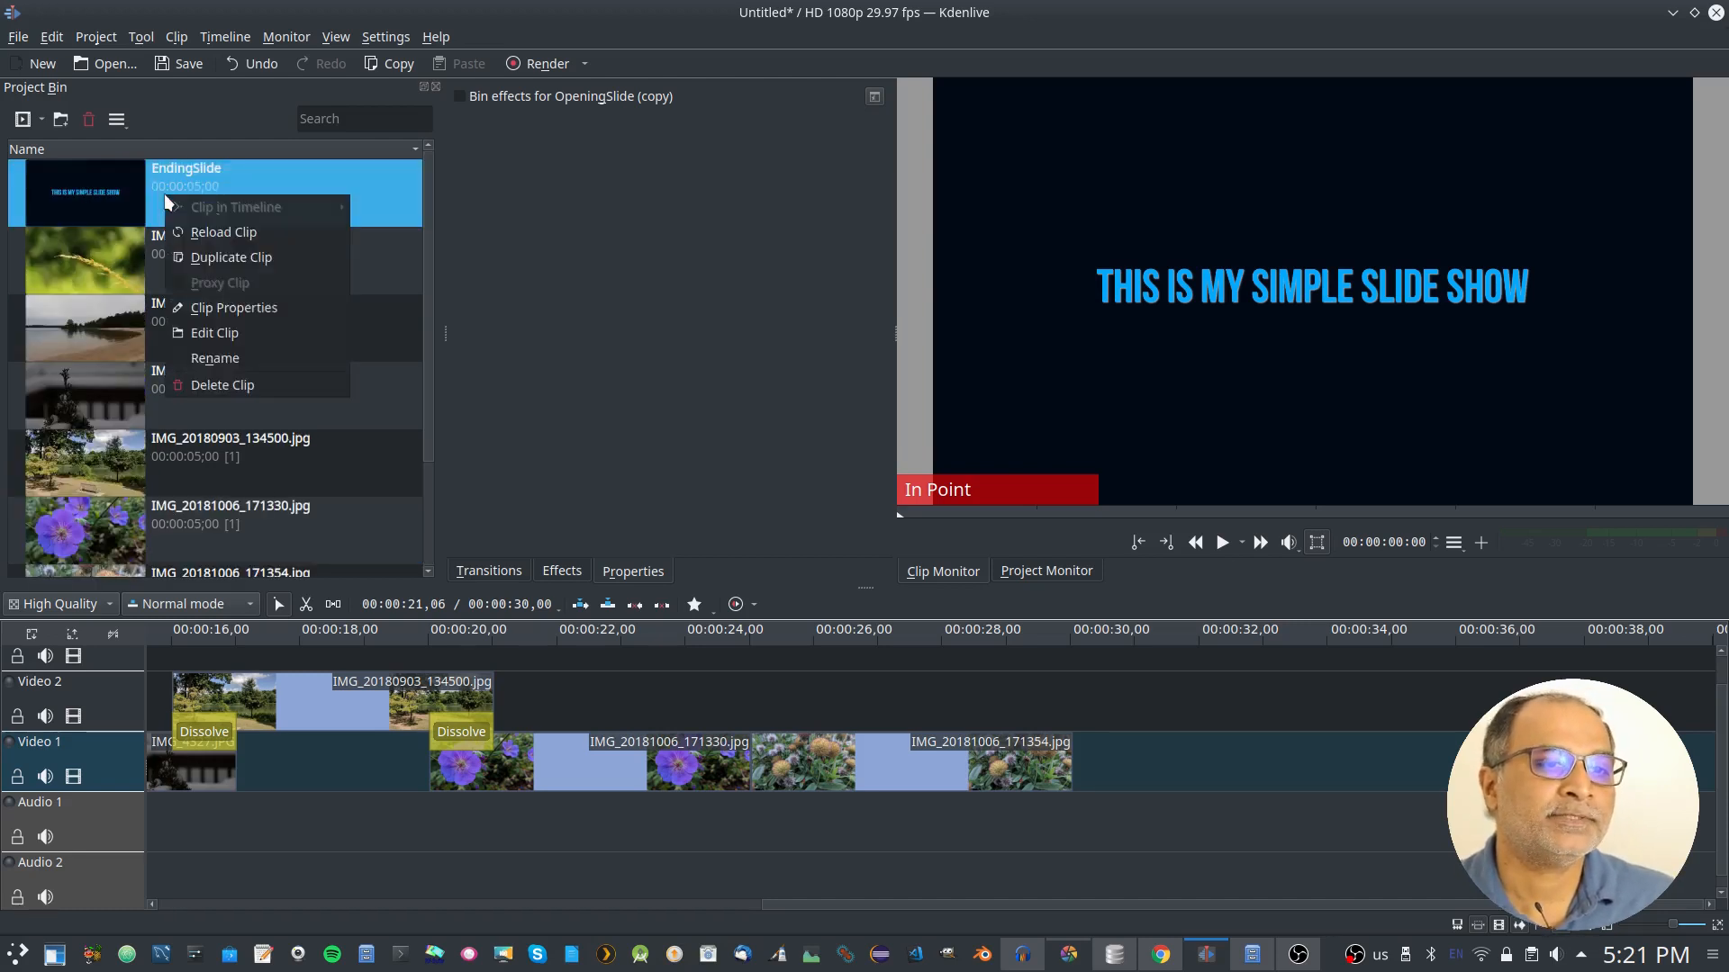
{"action": "left_click", "coordinate": [218, 335]}
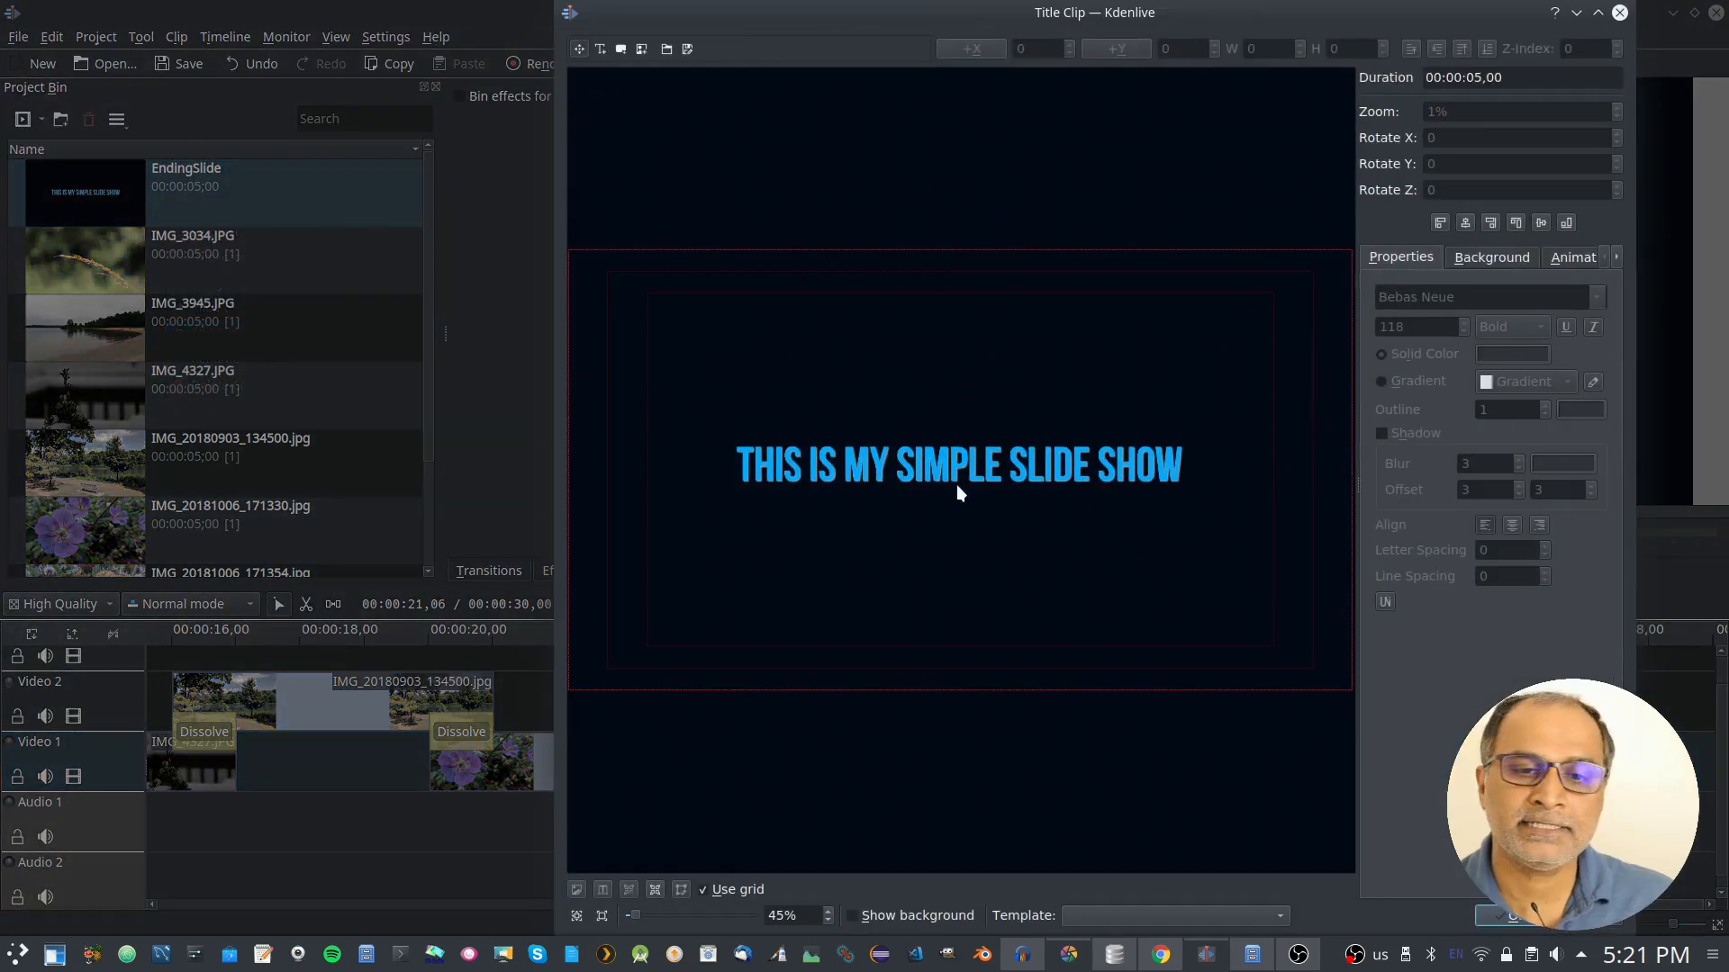
{"action": "left_click", "coordinate": [1147, 468]}
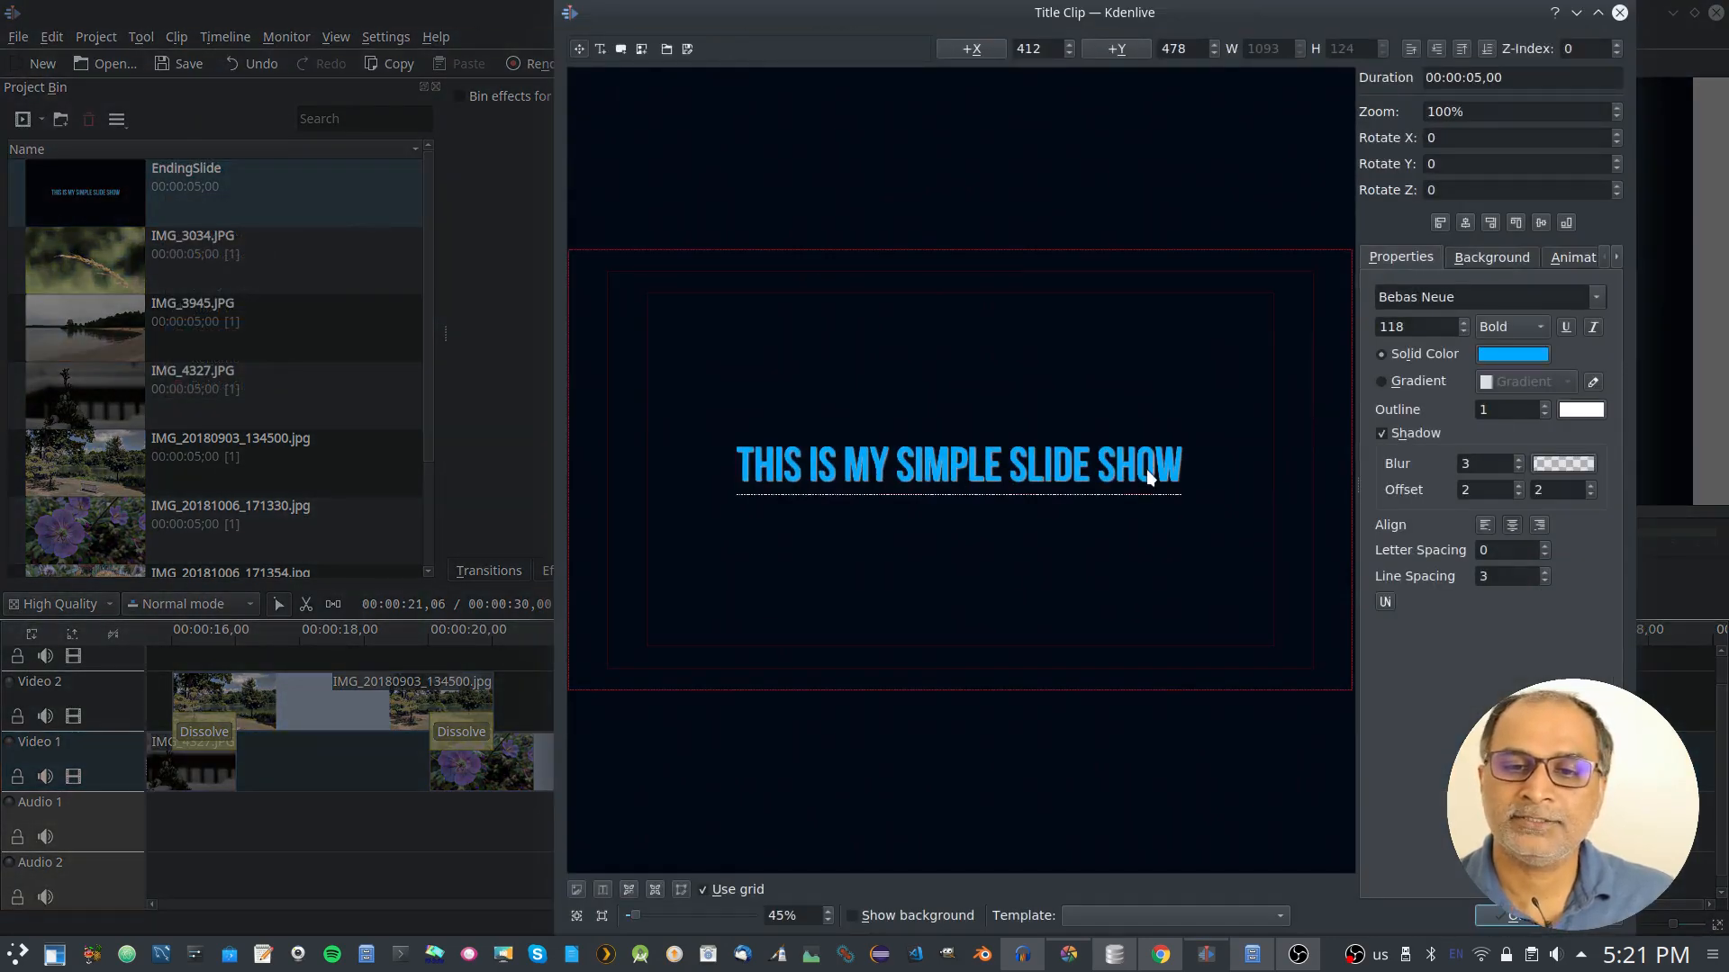
{"action": "key", "text": "ctrl+a"}
{"action": "key", "text": "Delete"}
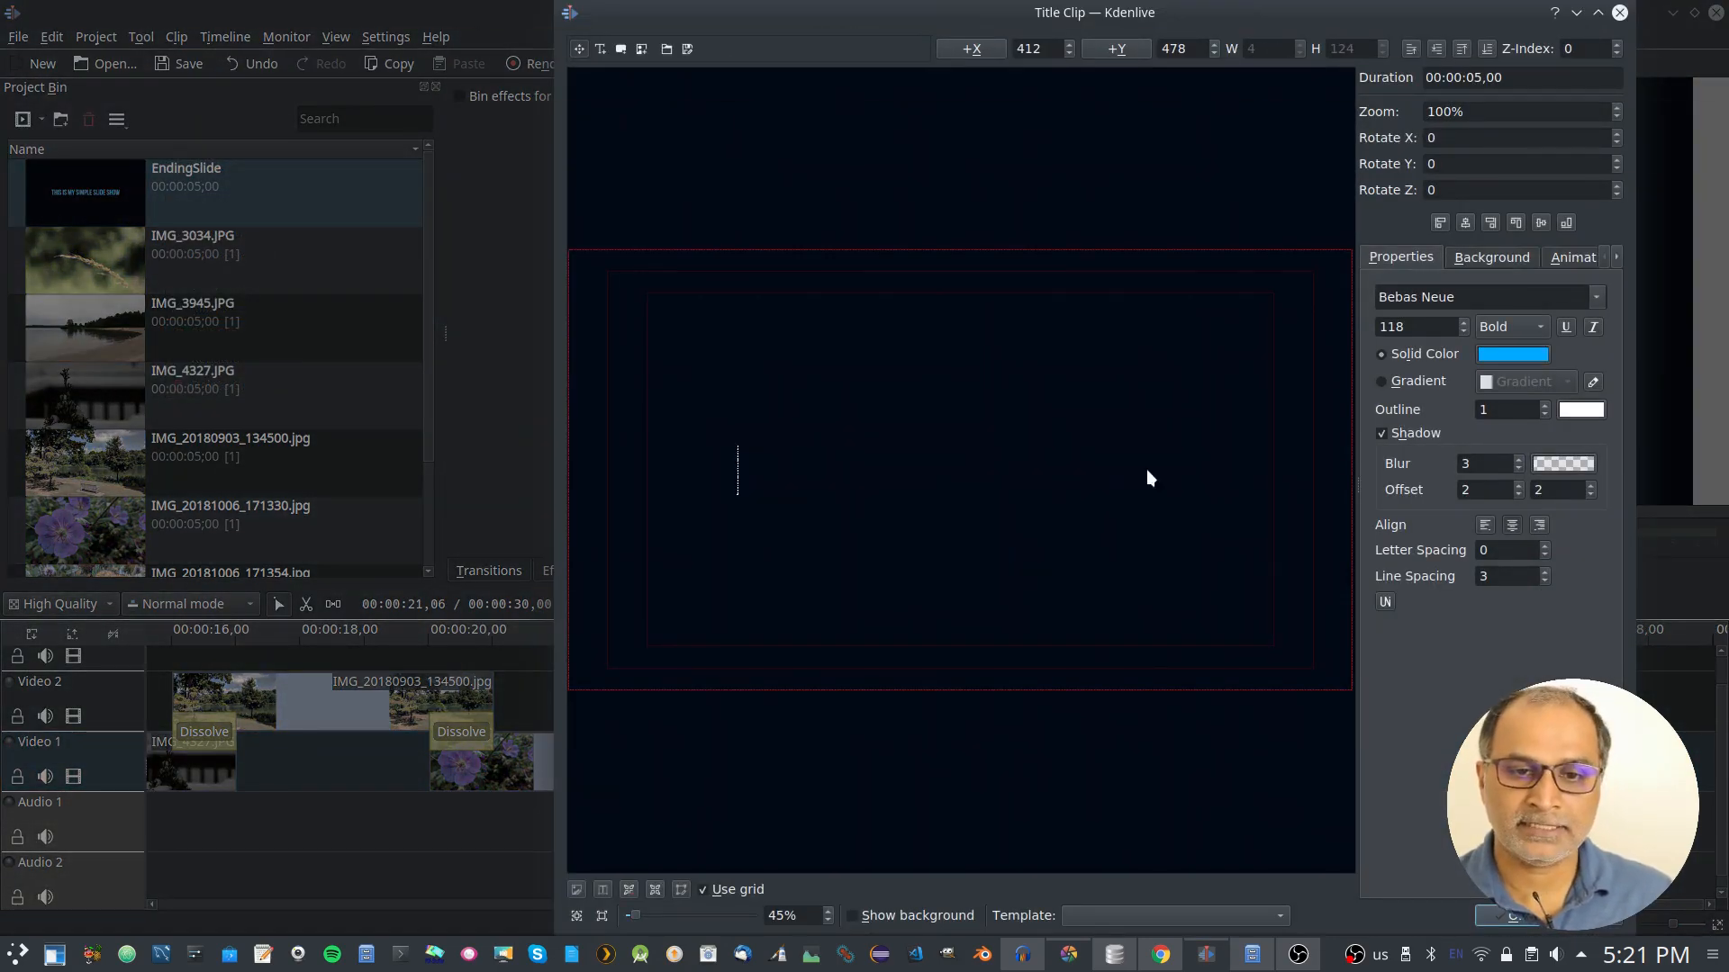
{"action": "type", "text": "THANK"}
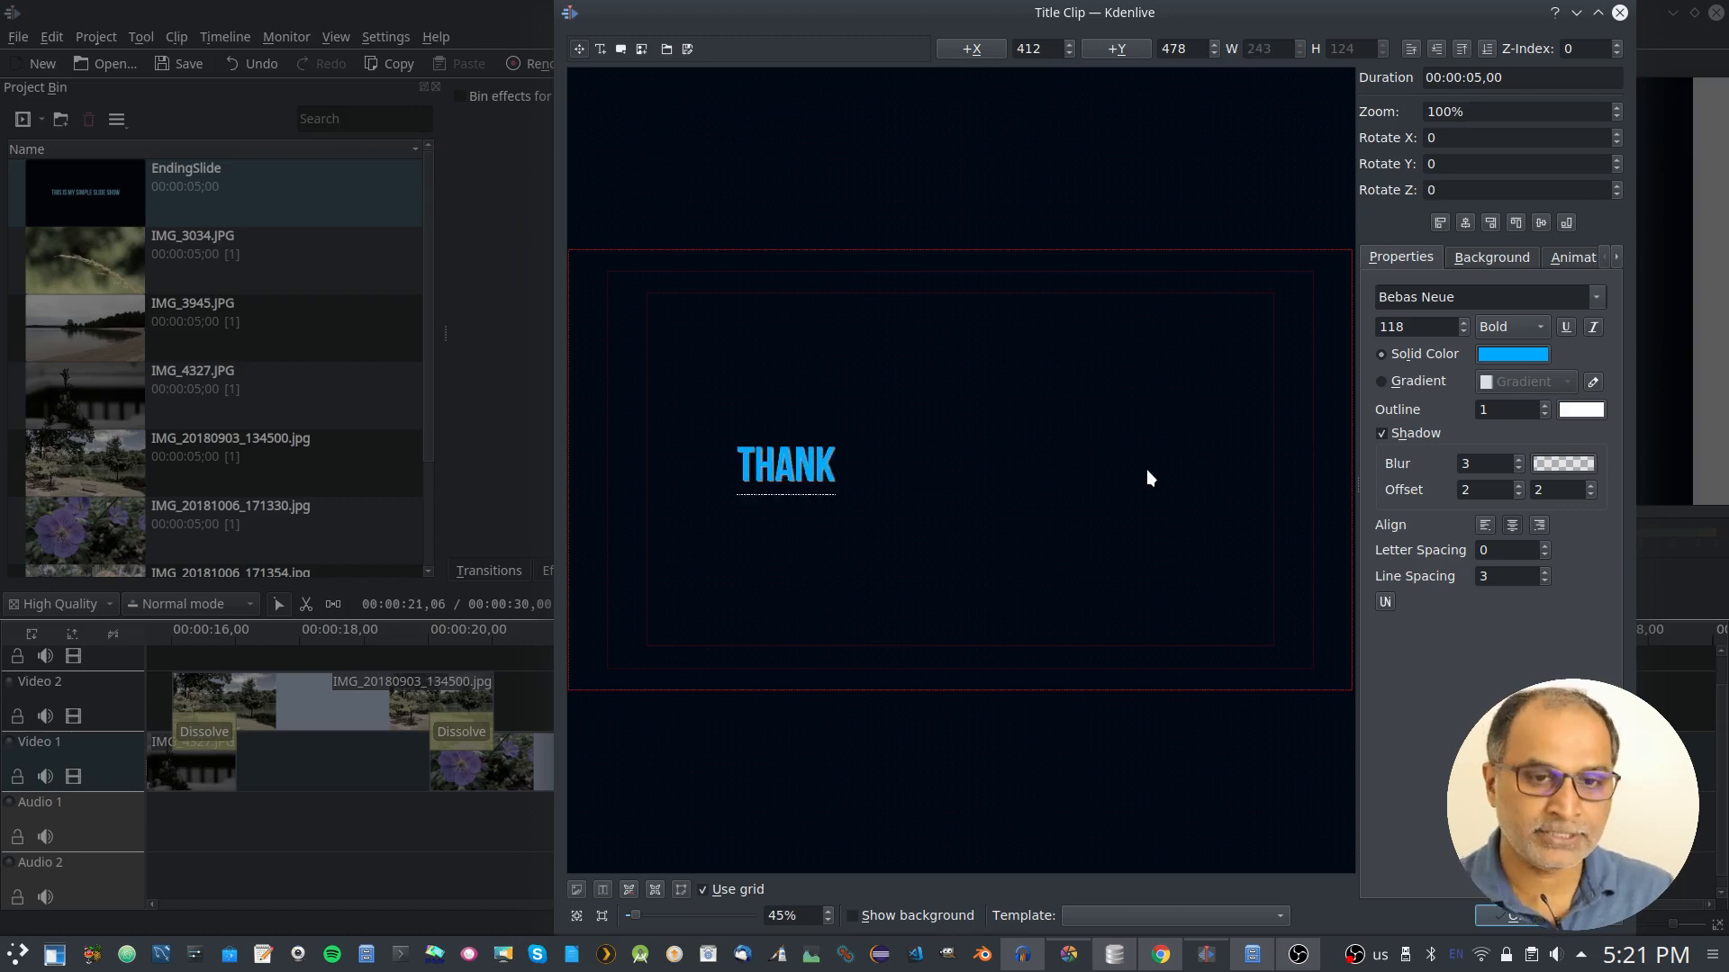
{"action": "type", "text": " YOU FOR W"}
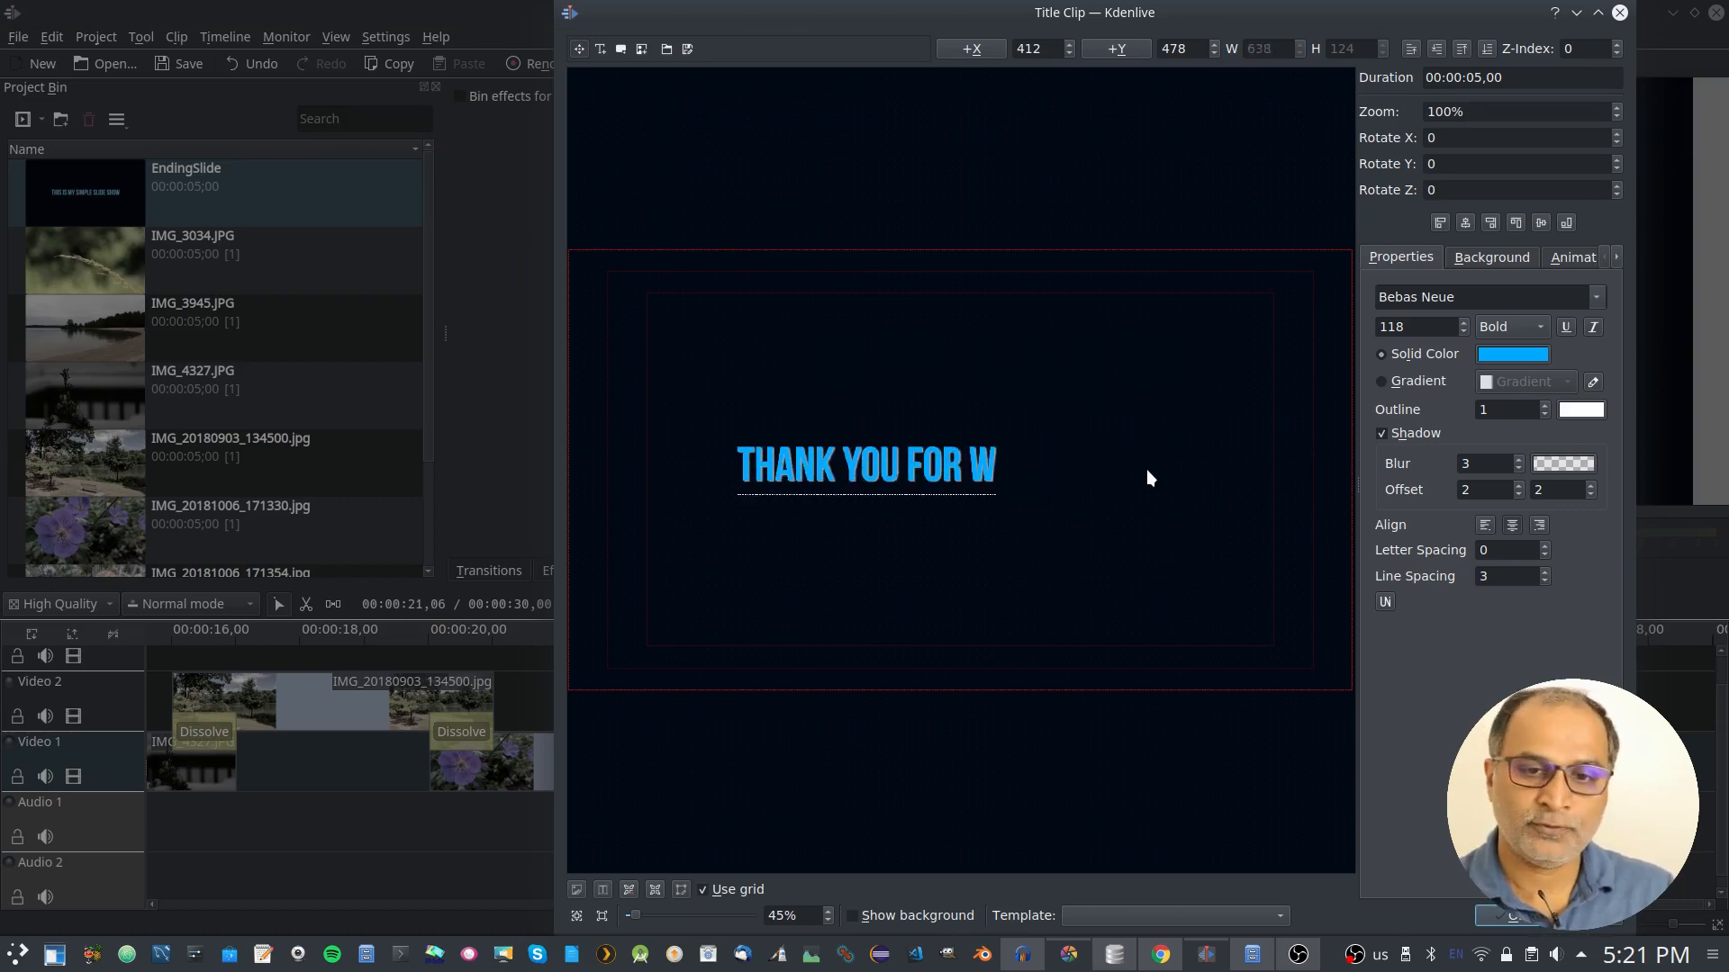
{"action": "type", "text": "ATCHI"}
{"action": "key", "text": "BackSpace"}
{"action": "key", "text": "BackSpace"}
{"action": "type", "text": "CHING"}
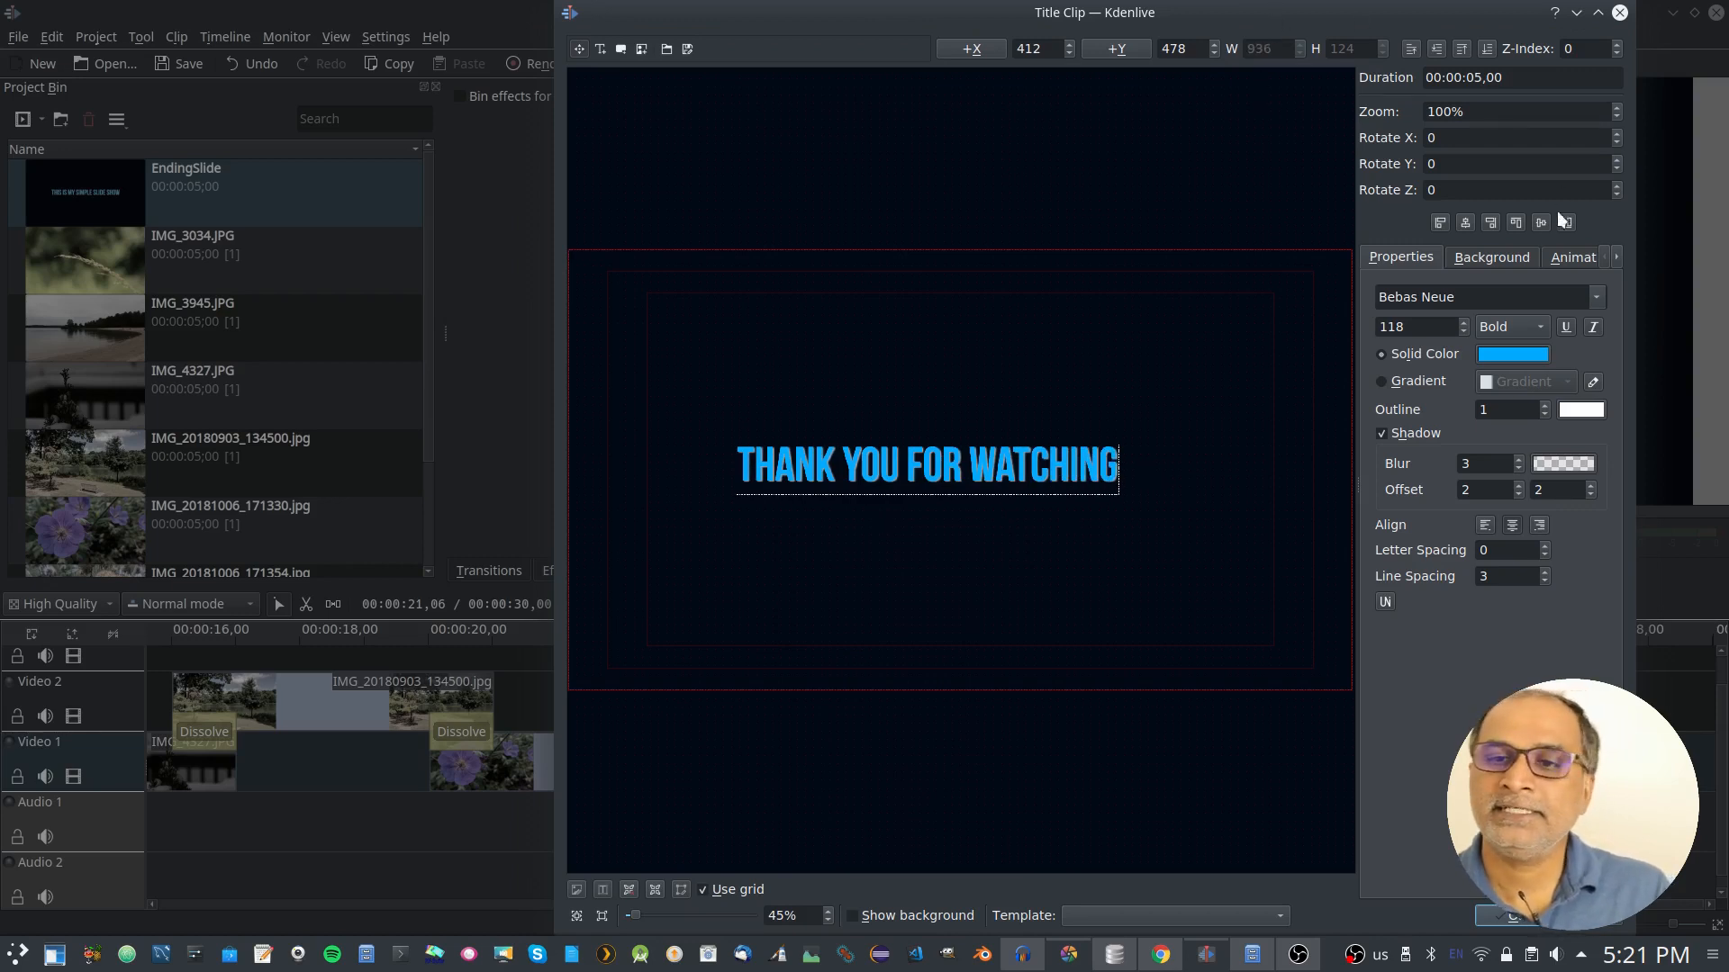
{"action": "left_click", "coordinate": [1465, 223]}
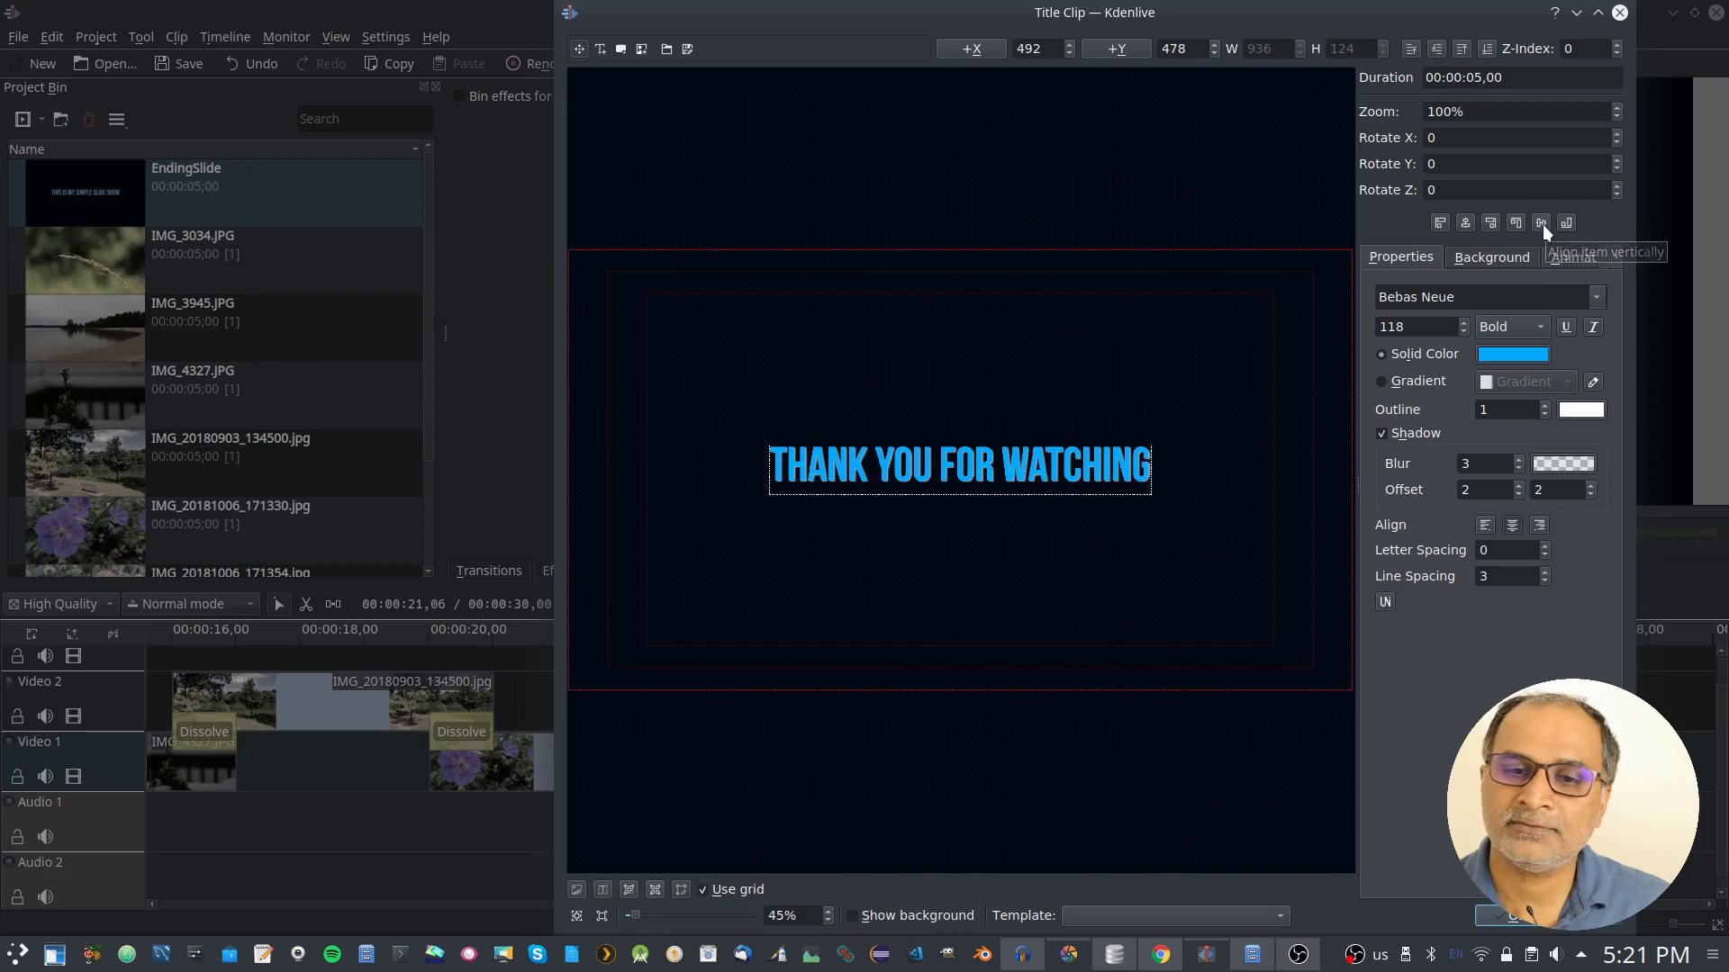
{"action": "left_click", "coordinate": [1505, 916]}
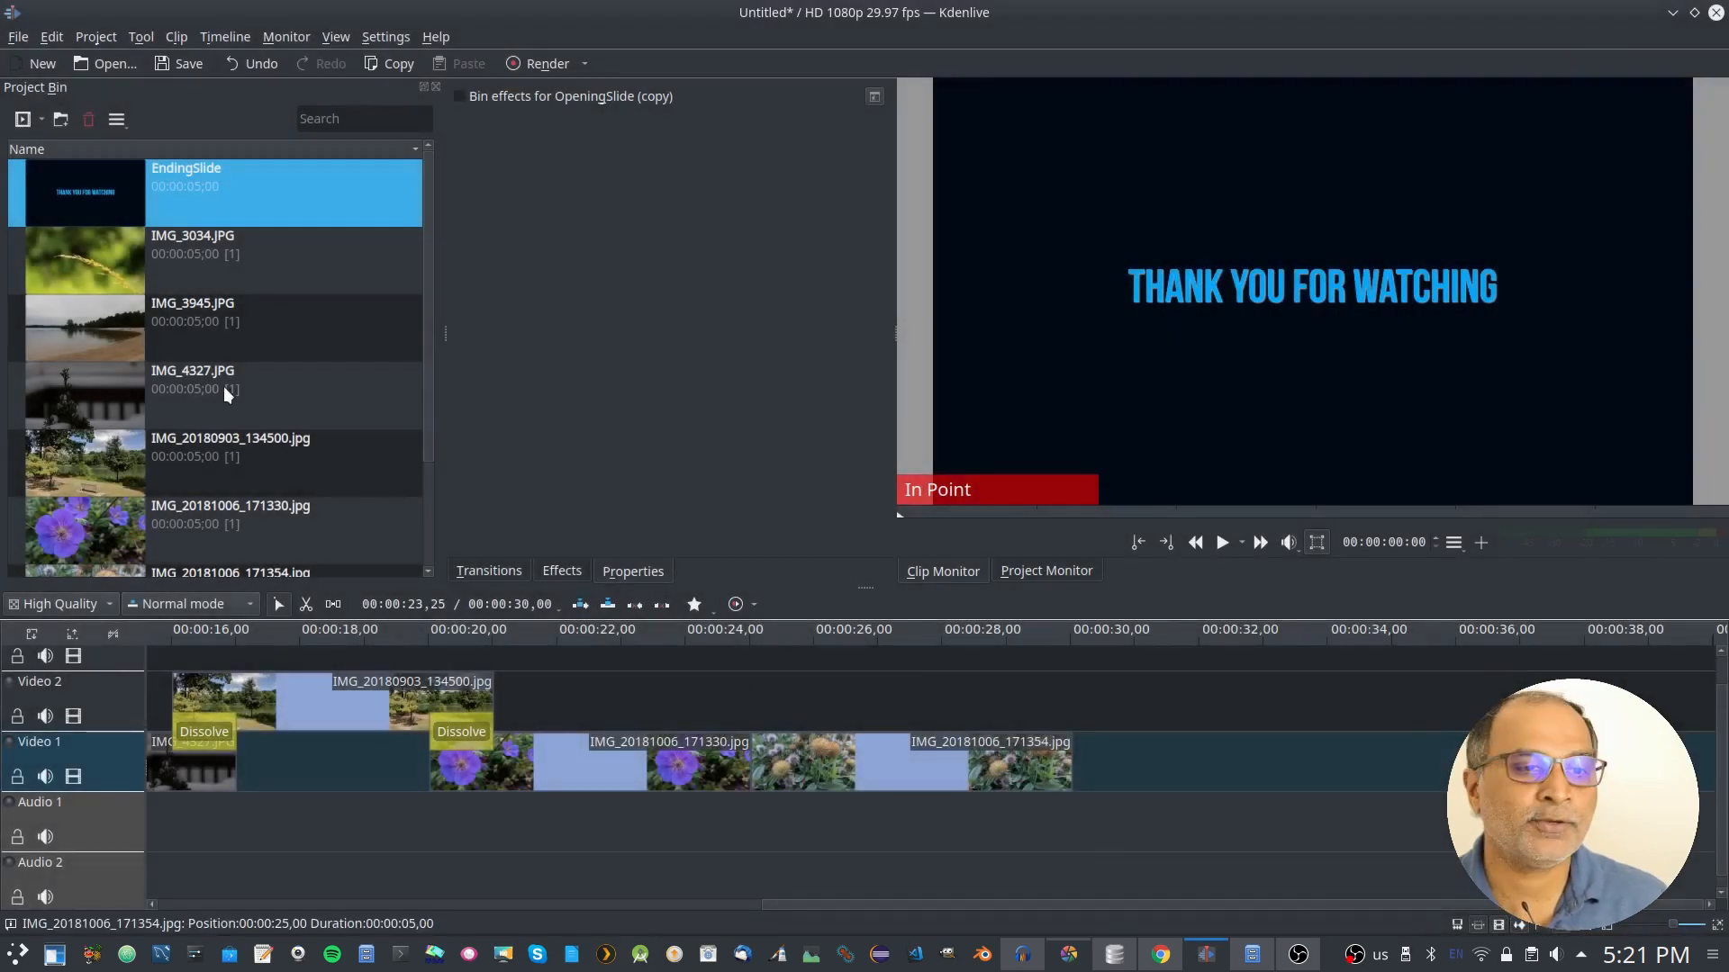
Place EndingSlide near the end of Video 2 and move IMG_20181006_171354.jpg on Video 2 to overlap the end of IMG_20181006_171330.jpg
{"action": "left_click_drag", "start_coordinate": [180, 205], "coordinate": [1175, 729]}
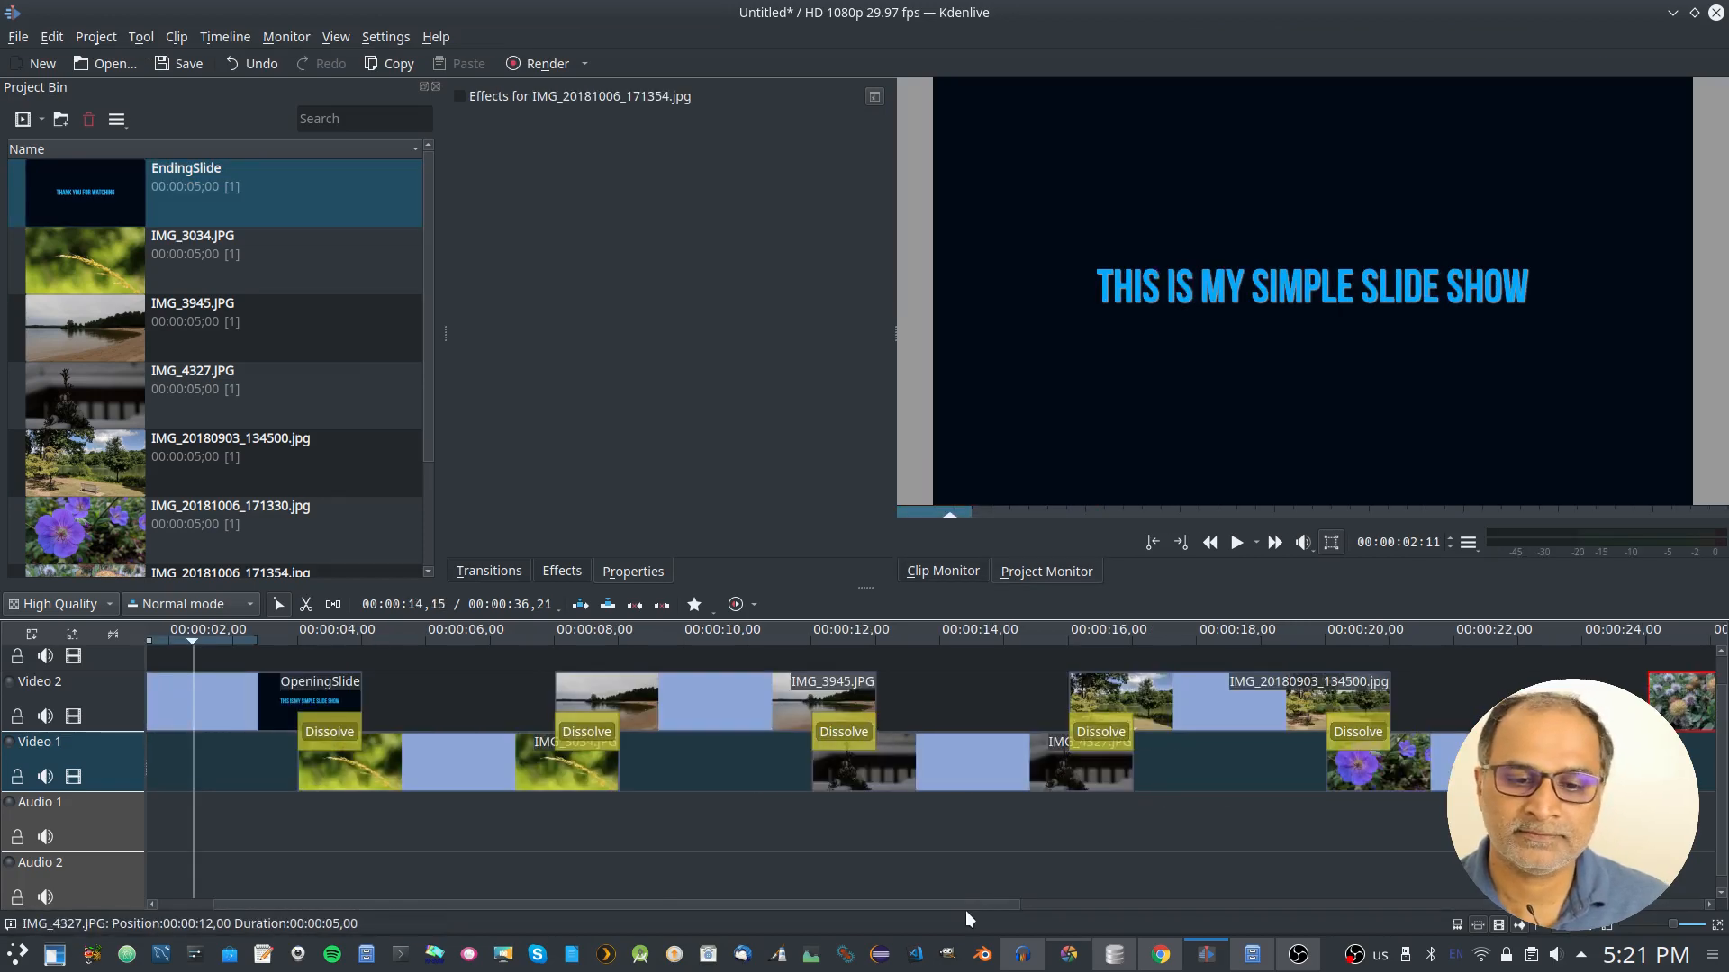
{"action": "left_click_drag", "start_coordinate": [967, 905], "coordinate": [1519, 906]}
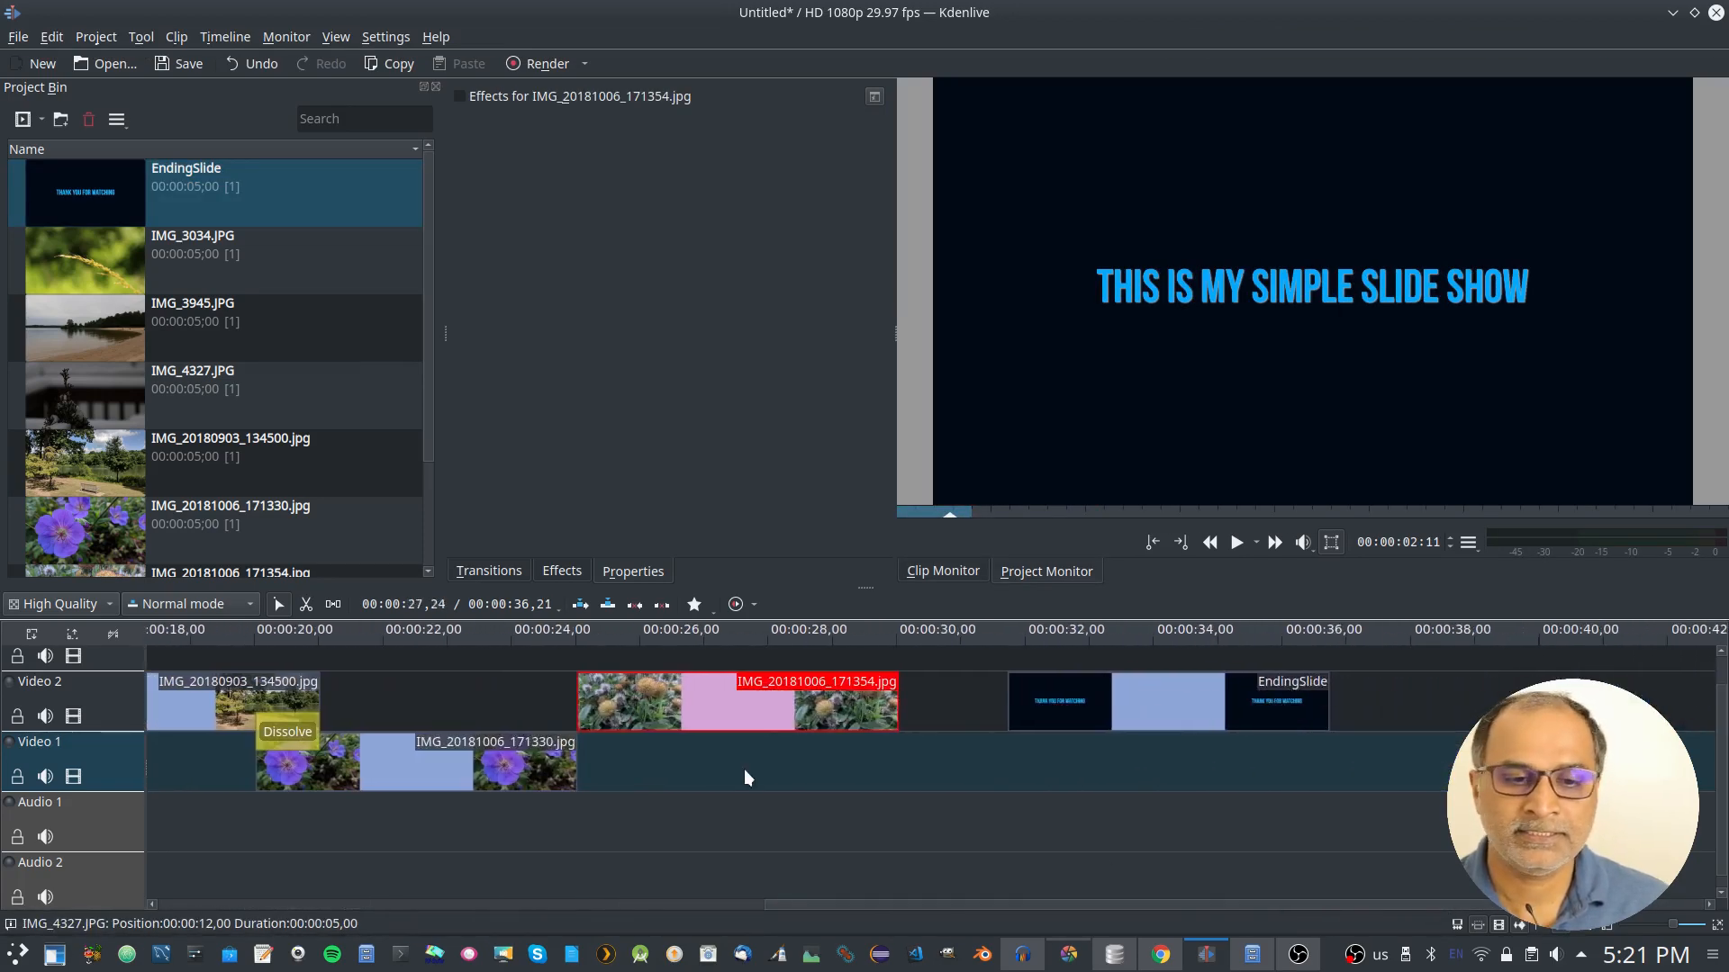
{"action": "left_click_drag", "start_coordinate": [702, 702], "coordinate": [655, 702]}
Add a one-second Dissolve between IMG_20181006_171330.jpg and IMG_20181006_171354.jpg, and move the latter clip to start at 24 seconds
{"action": "right_click", "coordinate": [554, 702]}
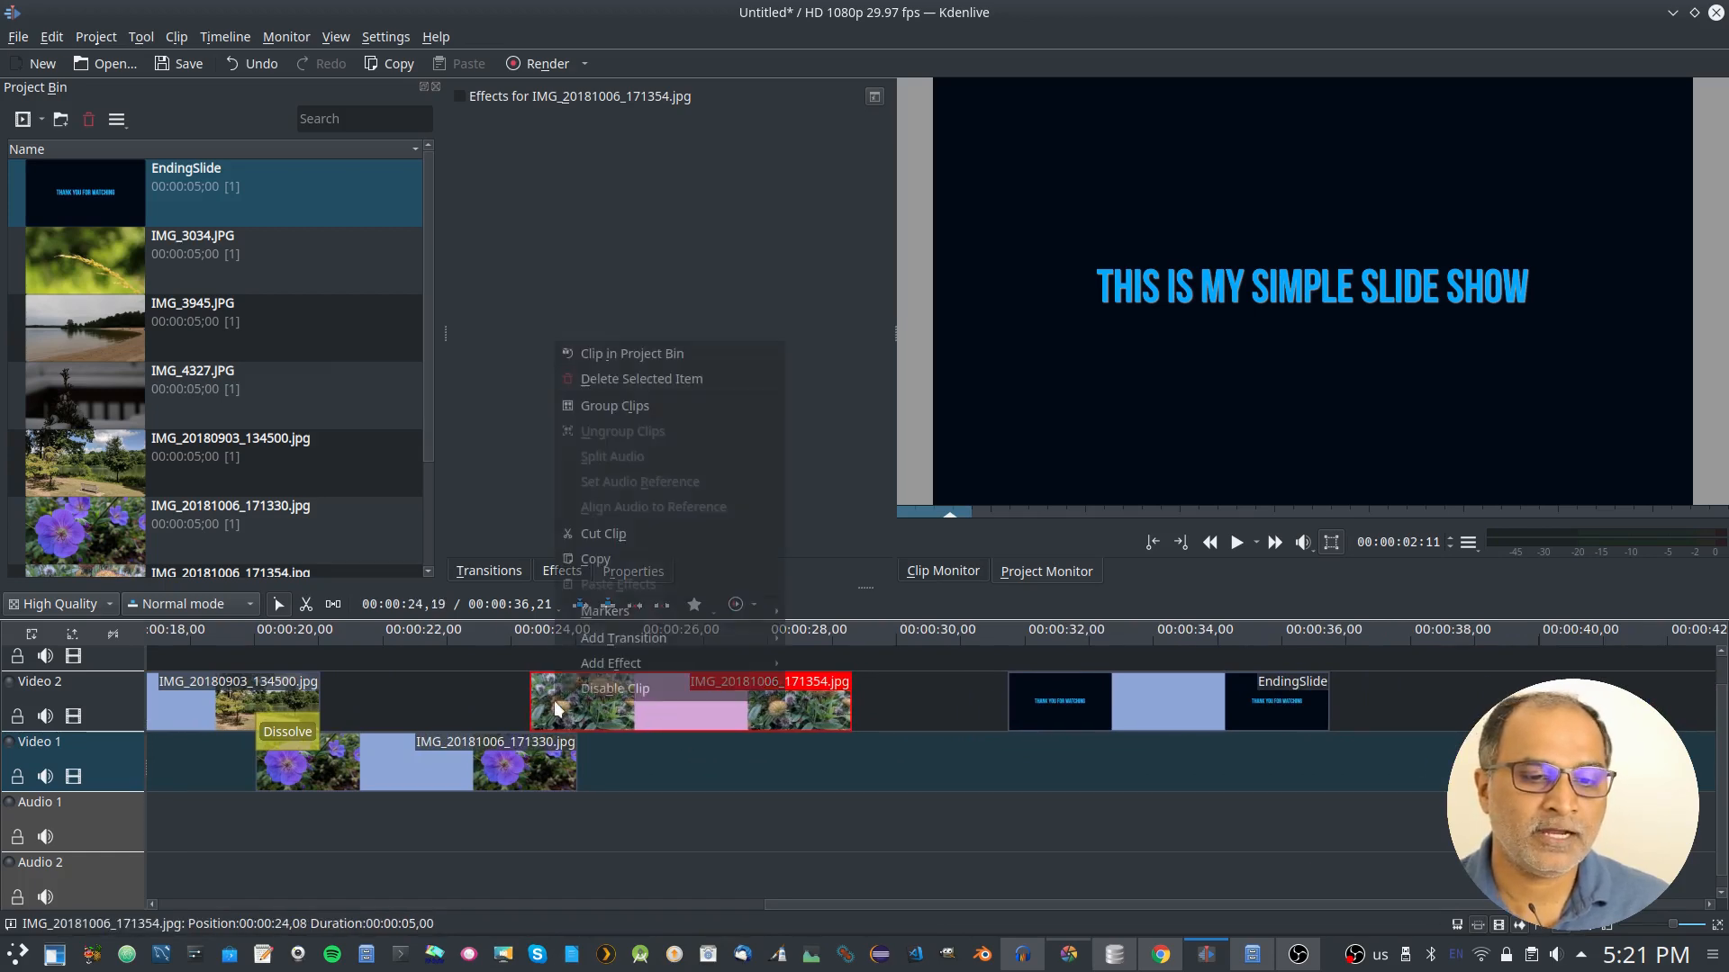
{"action": "mouse_move", "coordinate": [639, 639]}
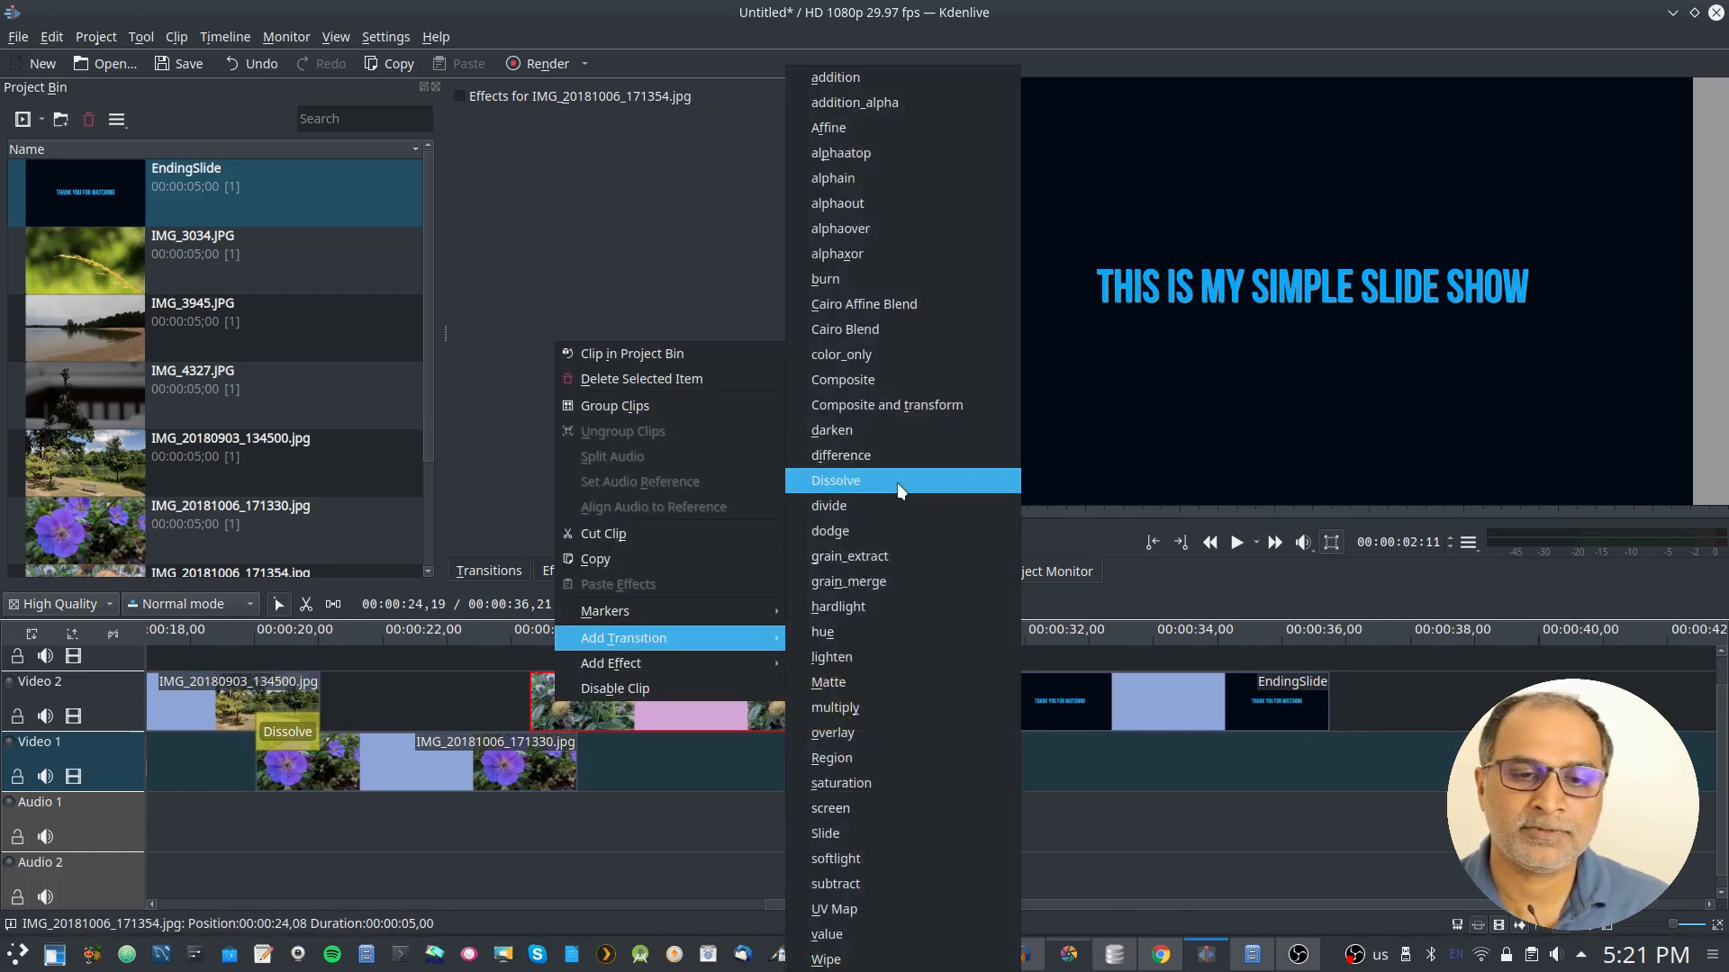
{"action": "left_click", "coordinate": [900, 480]}
{"action": "double_click", "coordinate": [554, 734]}
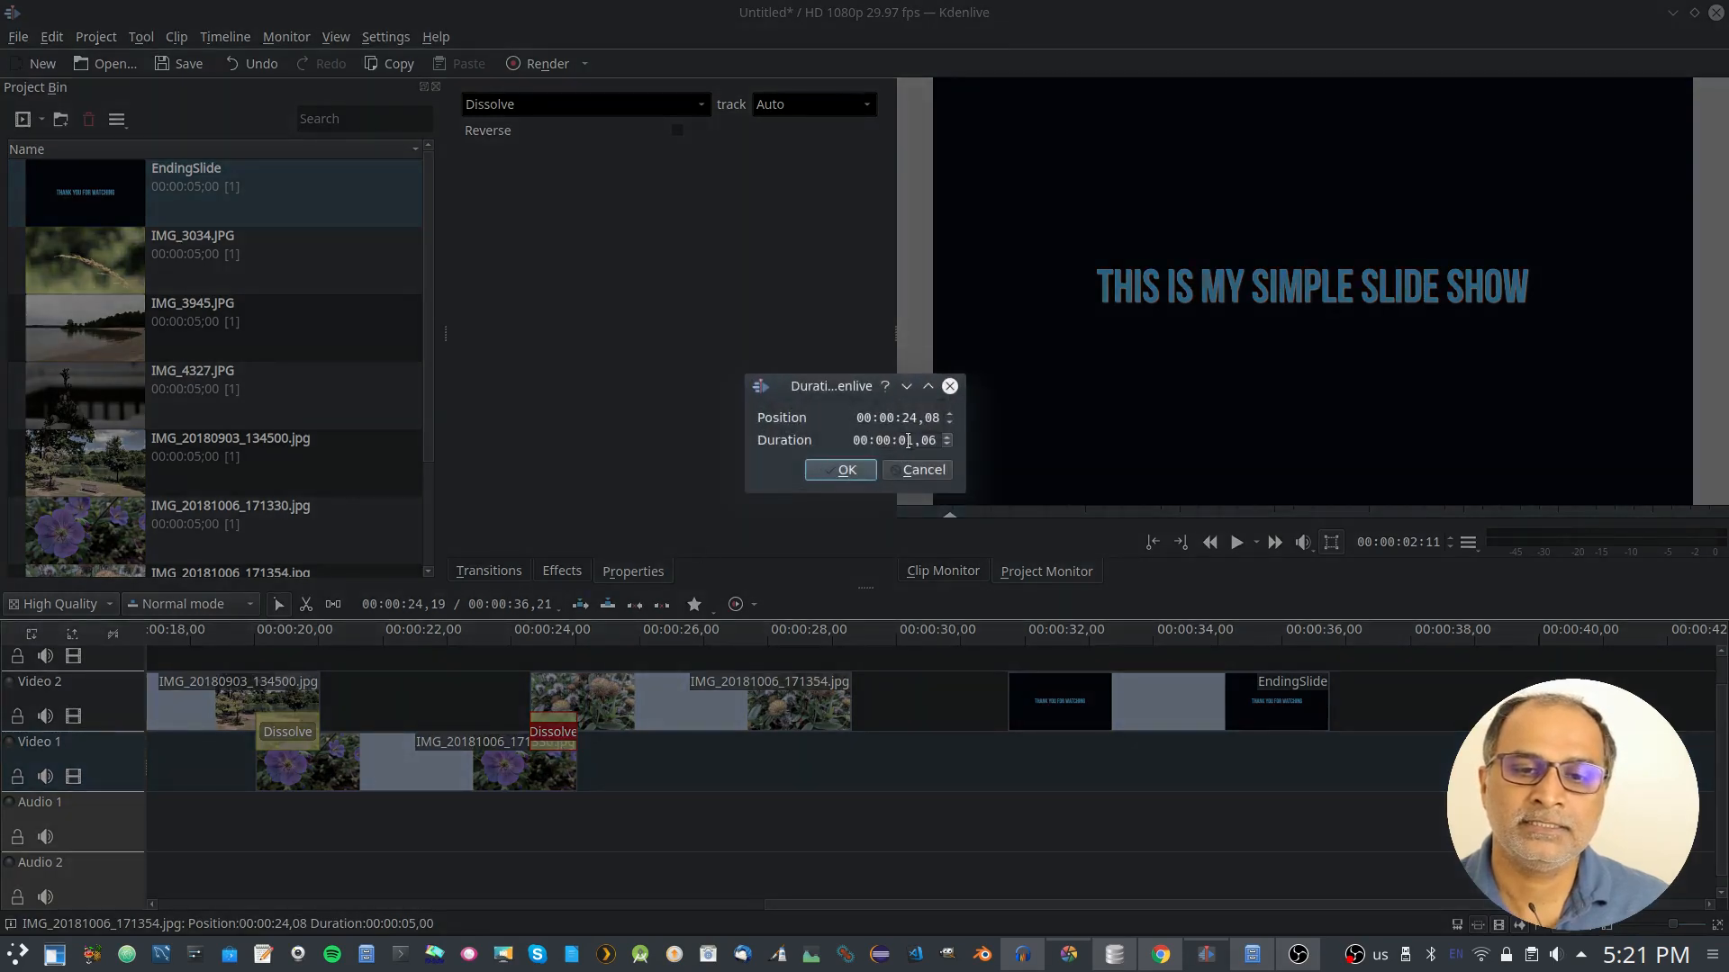
{"action": "scroll", "coordinate": [908, 440], "scroll_direction": "down", "scroll_amount": 1}
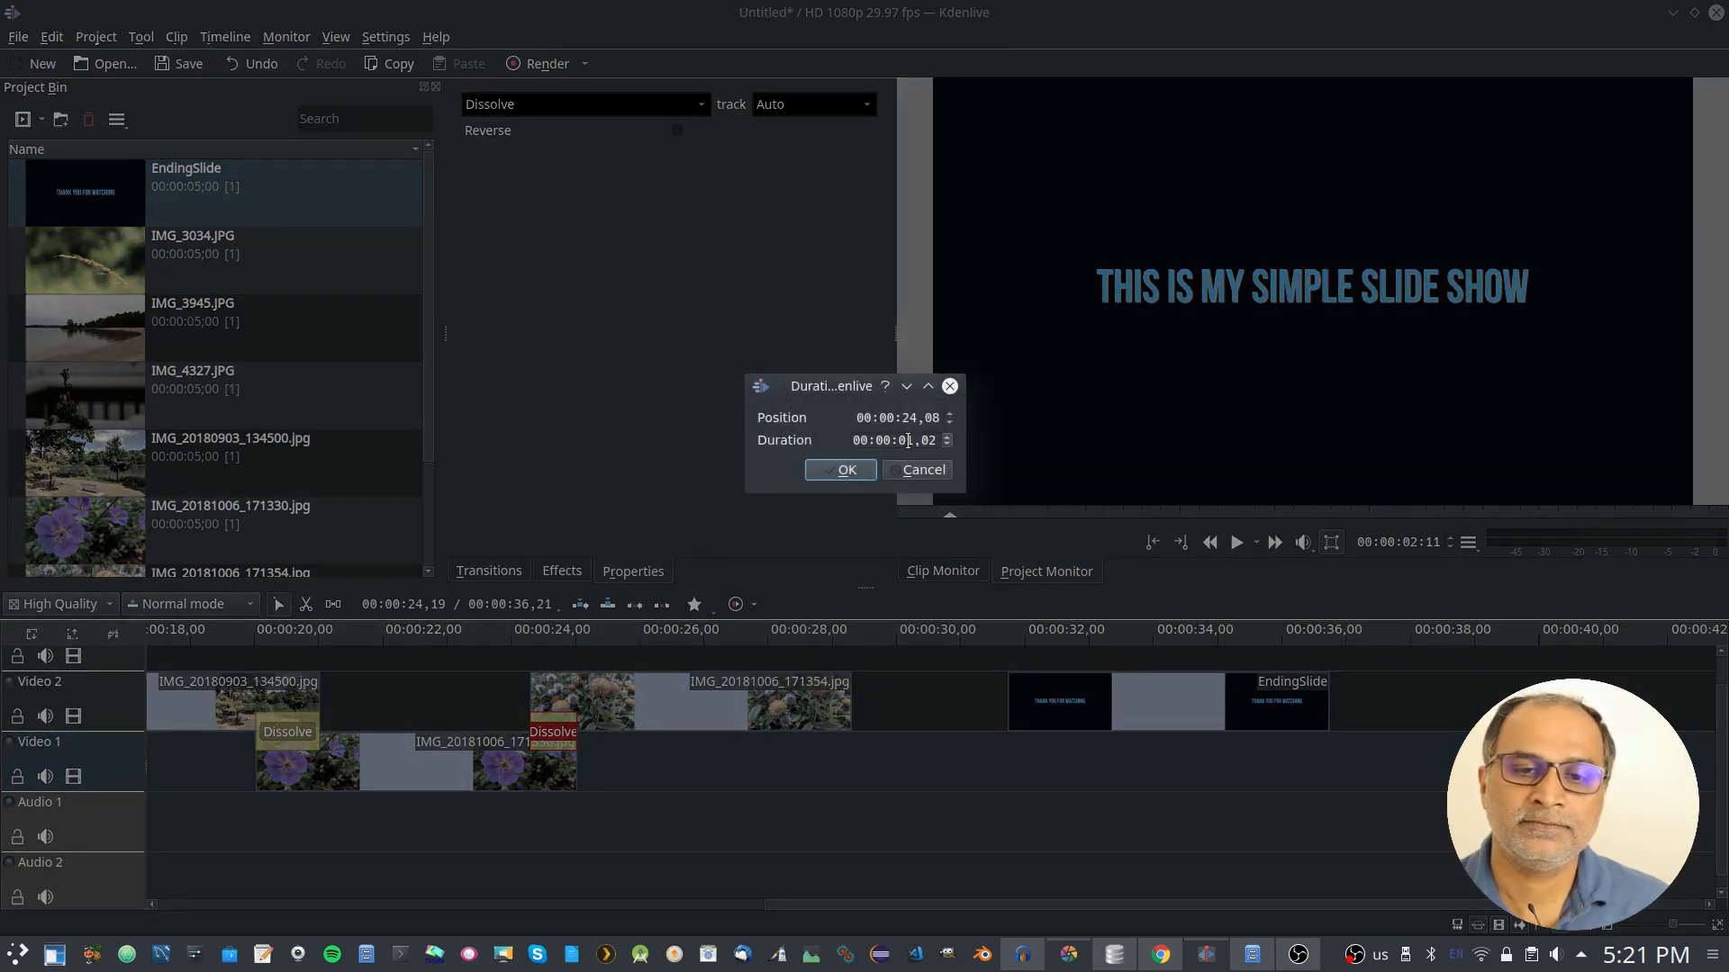
{"action": "left_click", "coordinate": [843, 471]}
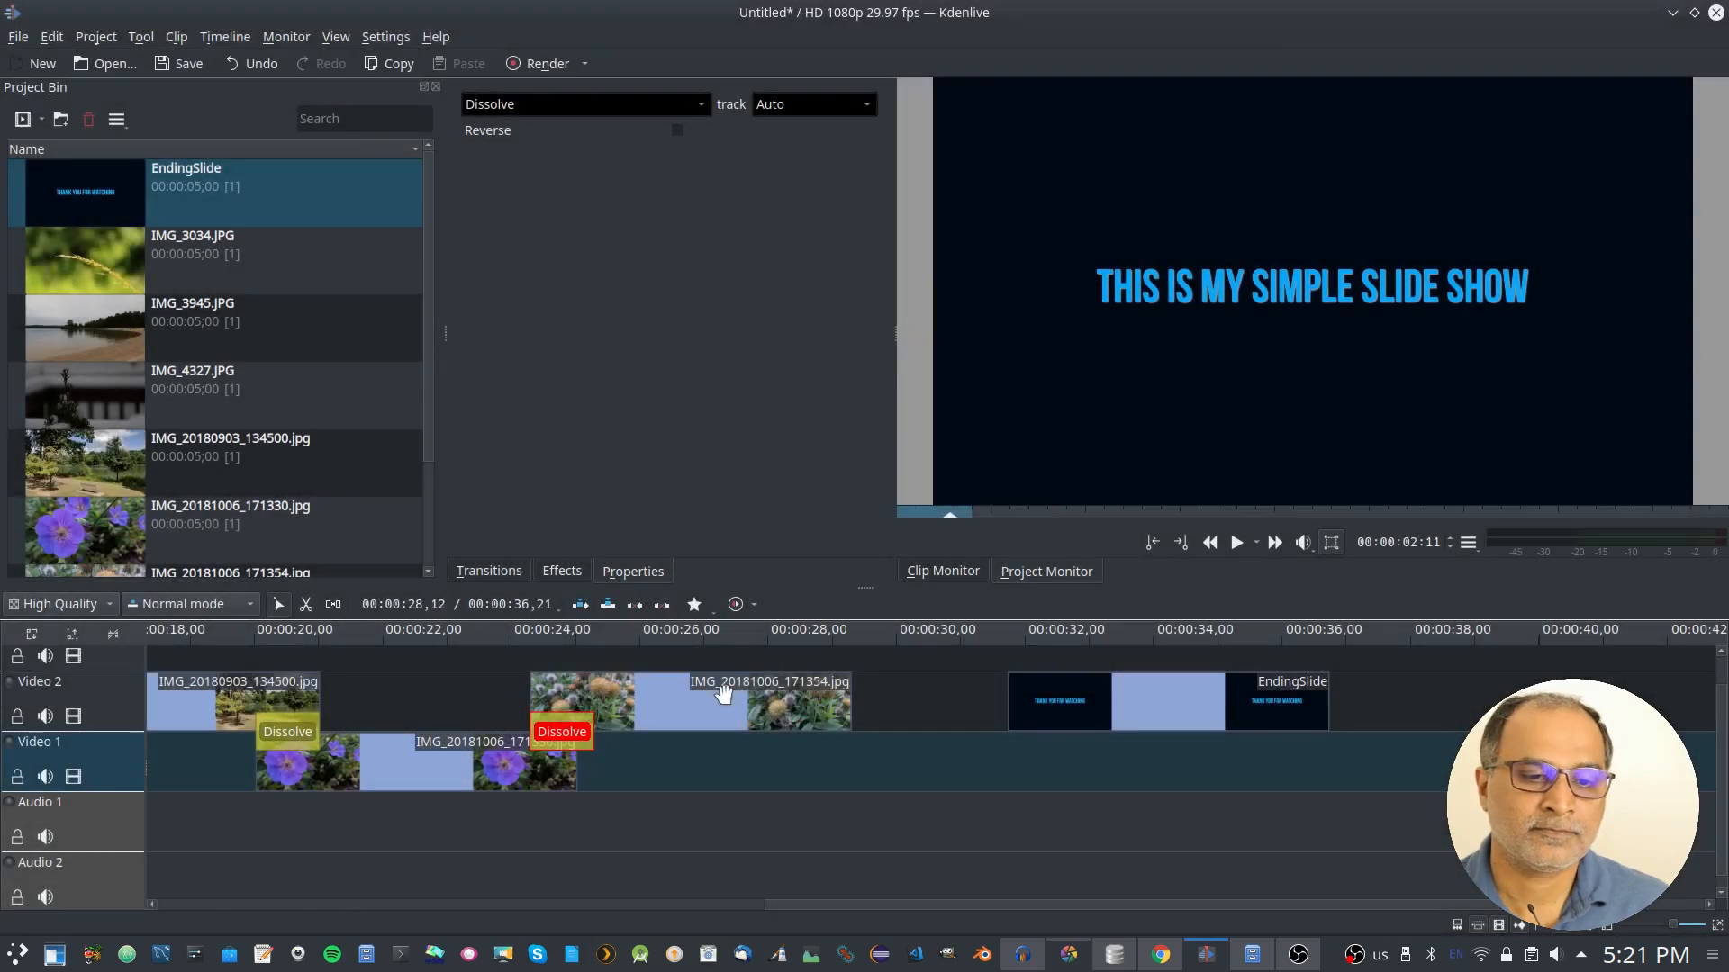
{"action": "left_click", "coordinate": [646, 708]}
{"action": "left_click_drag", "start_coordinate": [647, 707], "coordinate": [628, 707]}
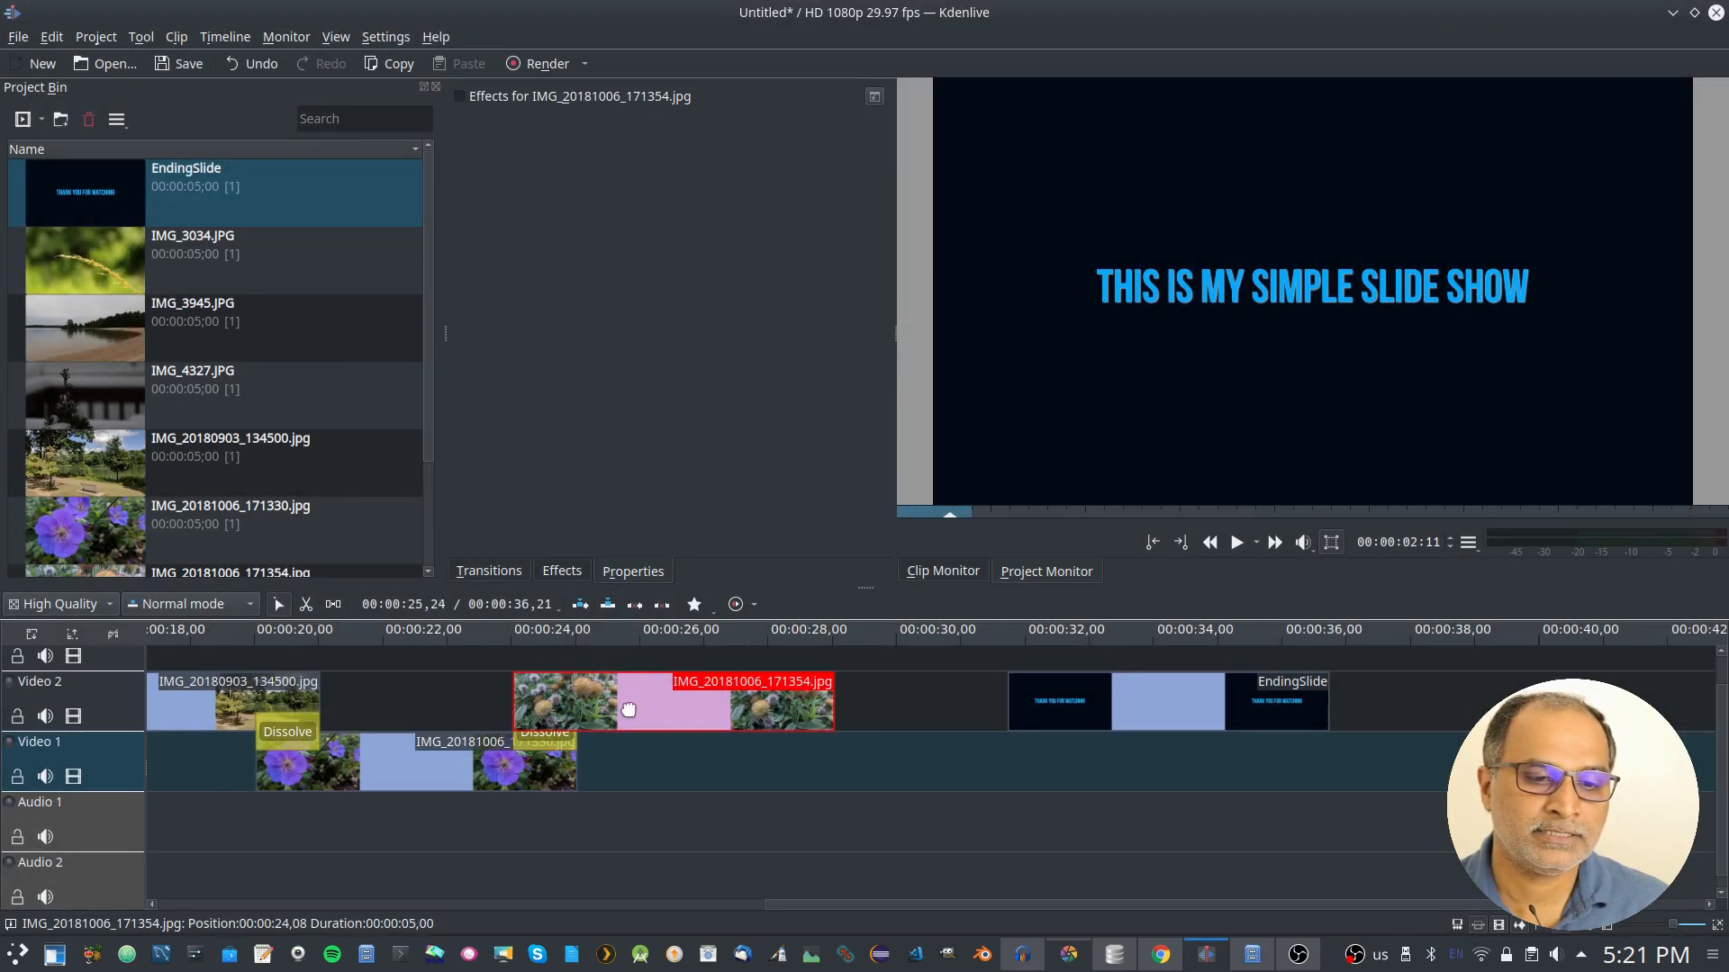
Move EndingSlide to Video 1 starting at 28 seconds, with a one-second Dissolve where it overlaps the last image clip
{"action": "left_click_drag", "start_coordinate": [1153, 705], "coordinate": [926, 766]}
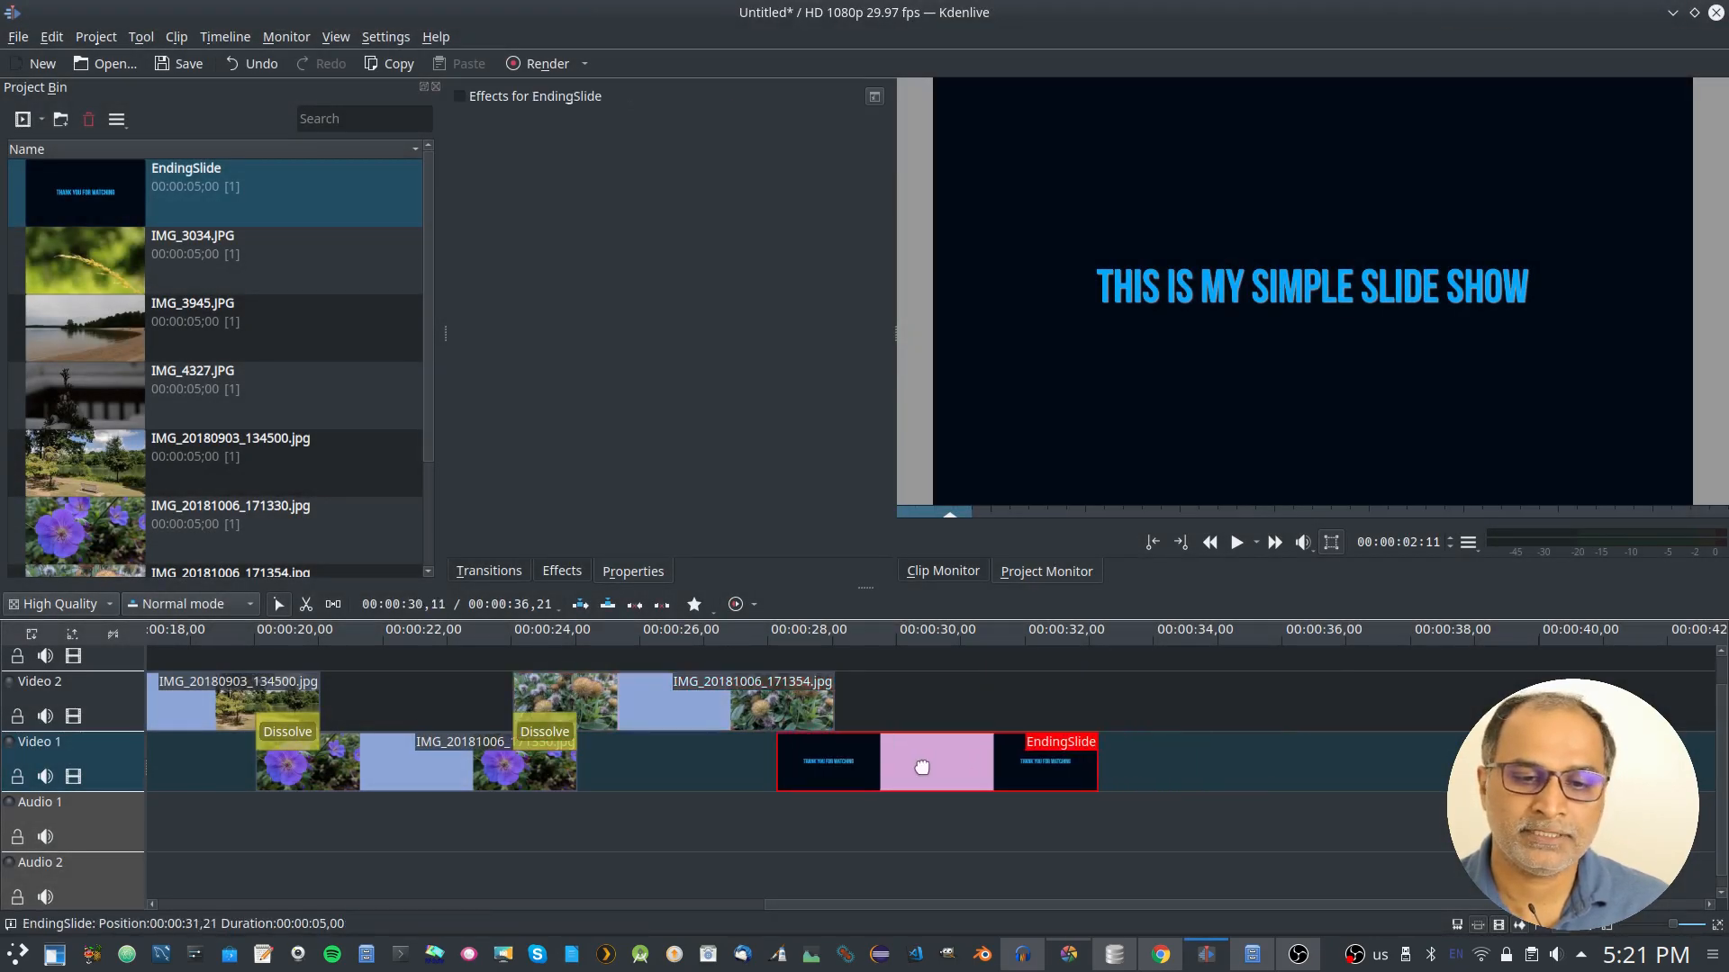
{"action": "right_click", "coordinate": [806, 706]}
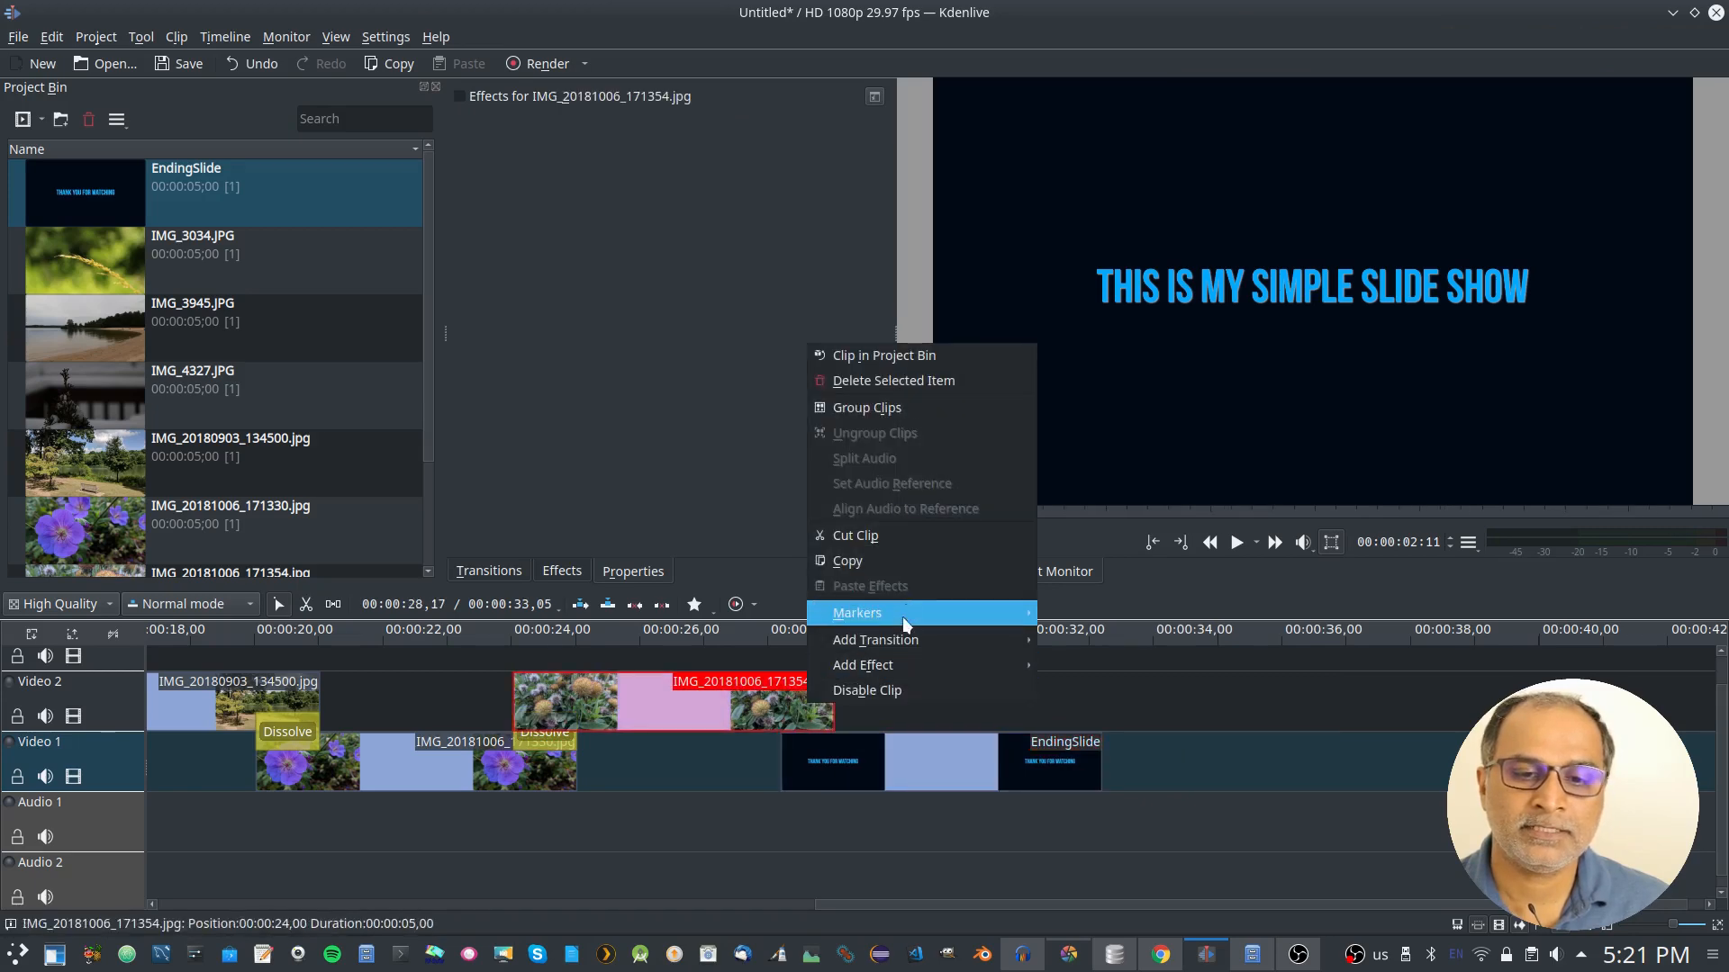
{"action": "mouse_move", "coordinate": [954, 639]}
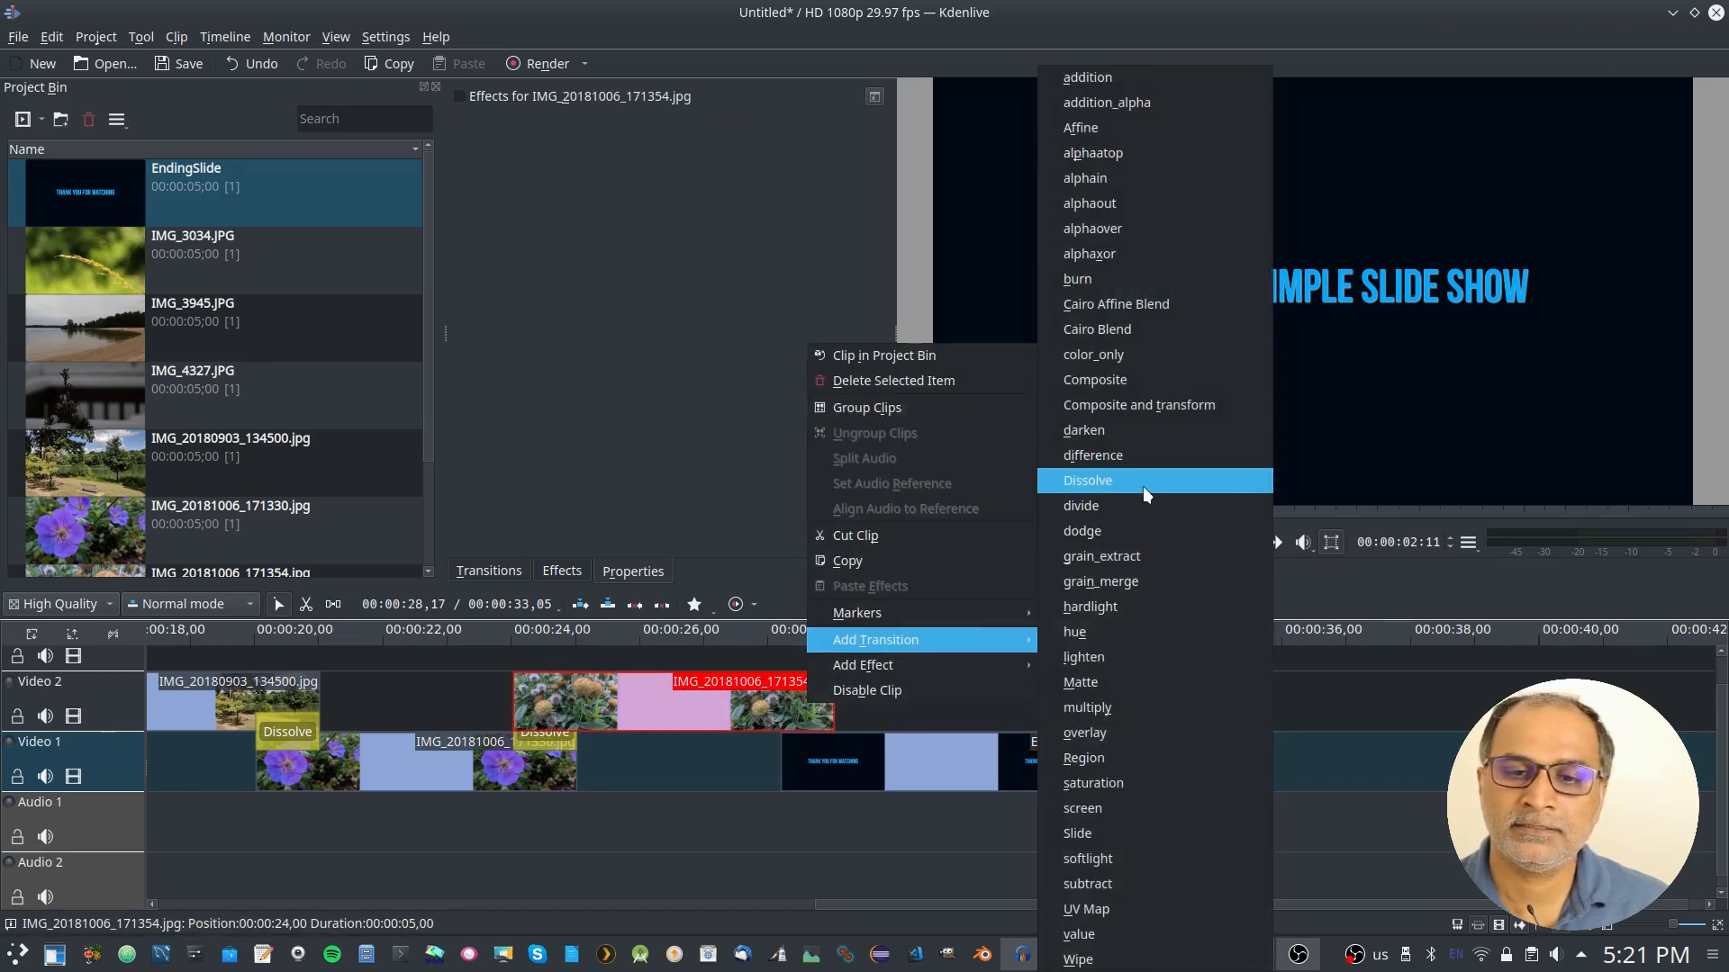
{"action": "left_click", "coordinate": [1143, 487]}
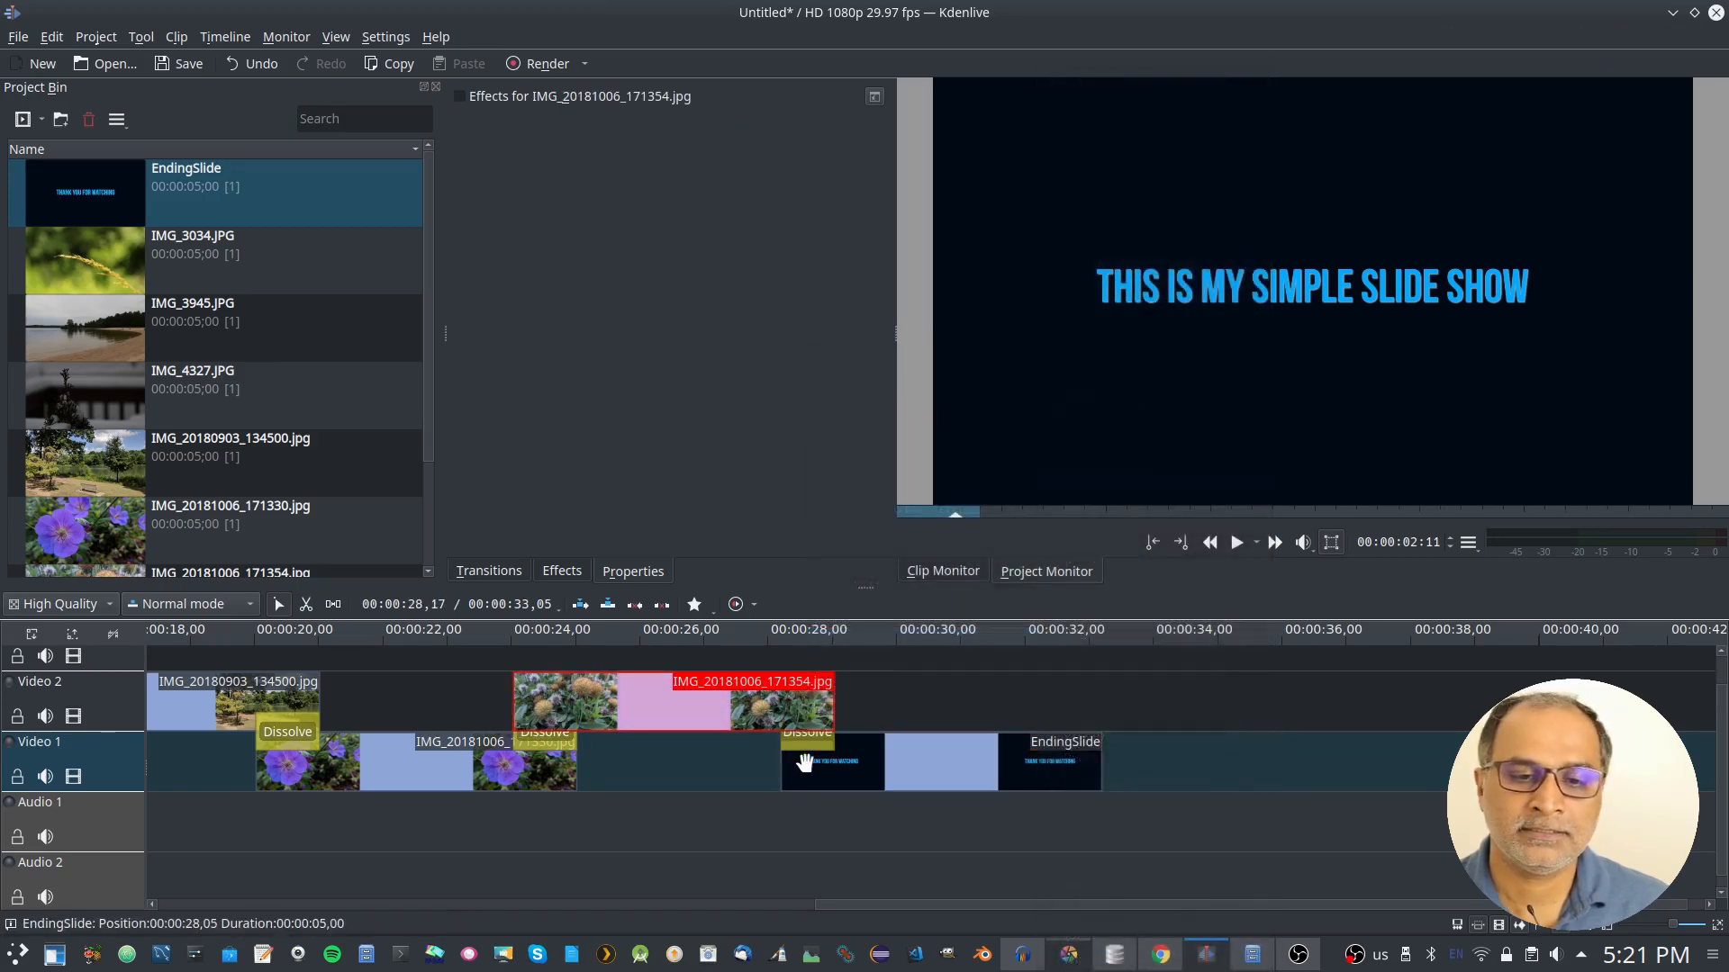
{"action": "double_click", "coordinate": [807, 743]}
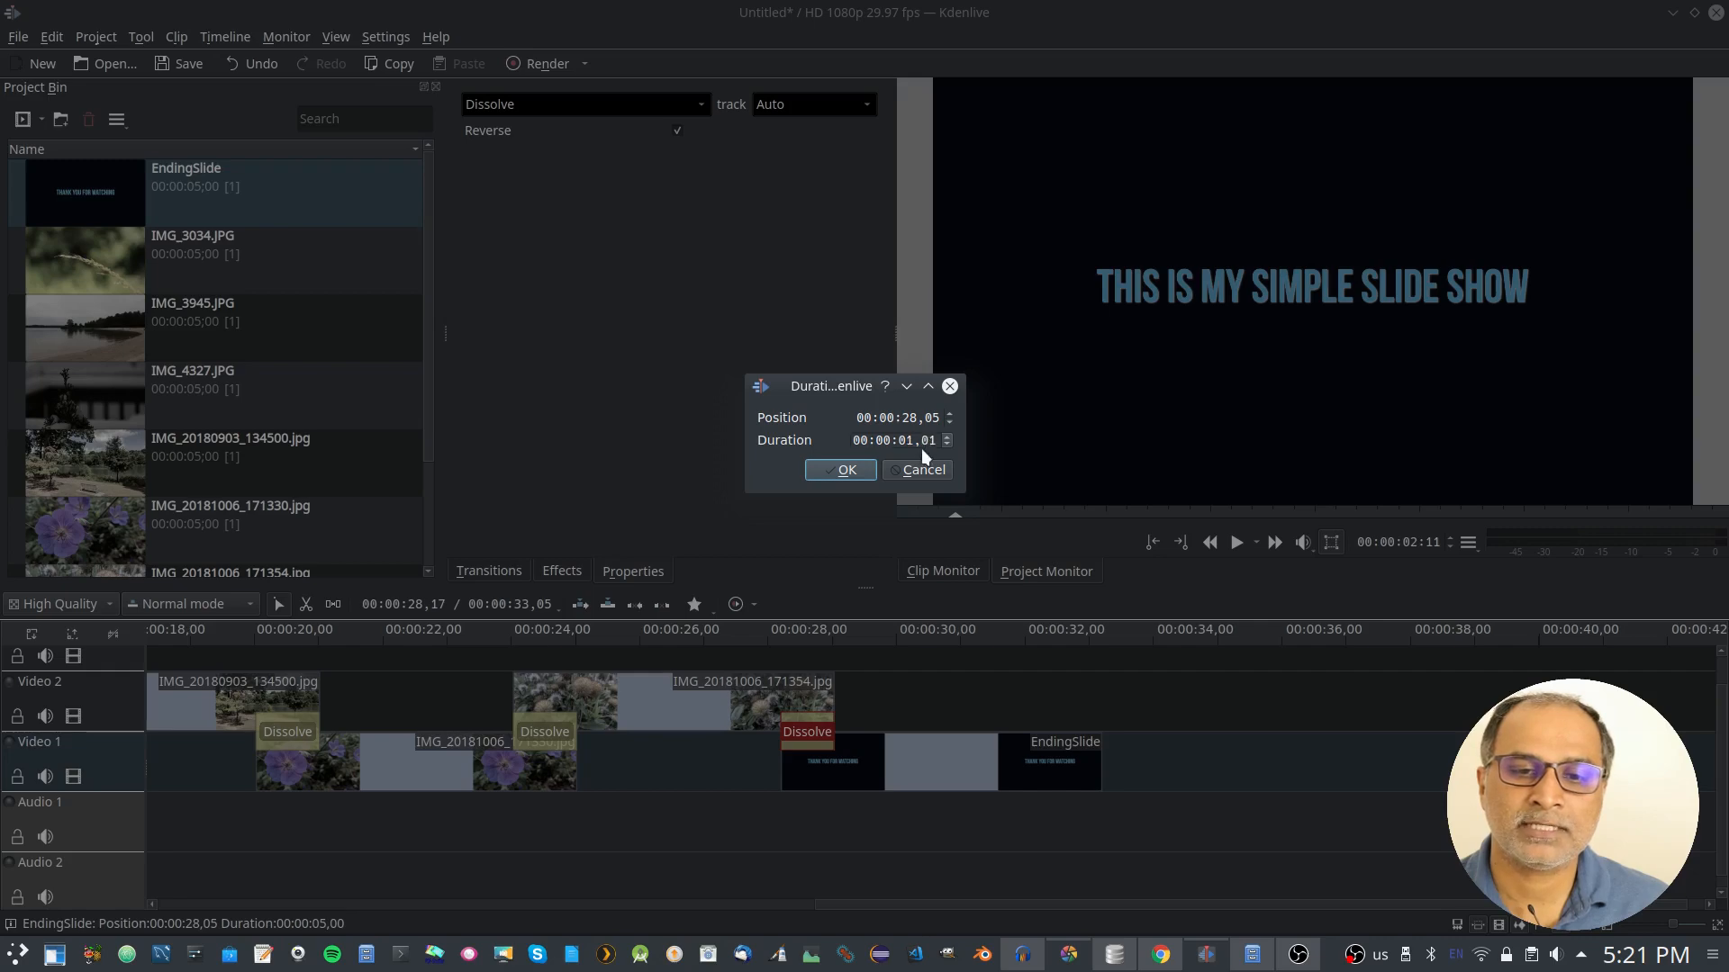
{"action": "left_click", "coordinate": [866, 471]}
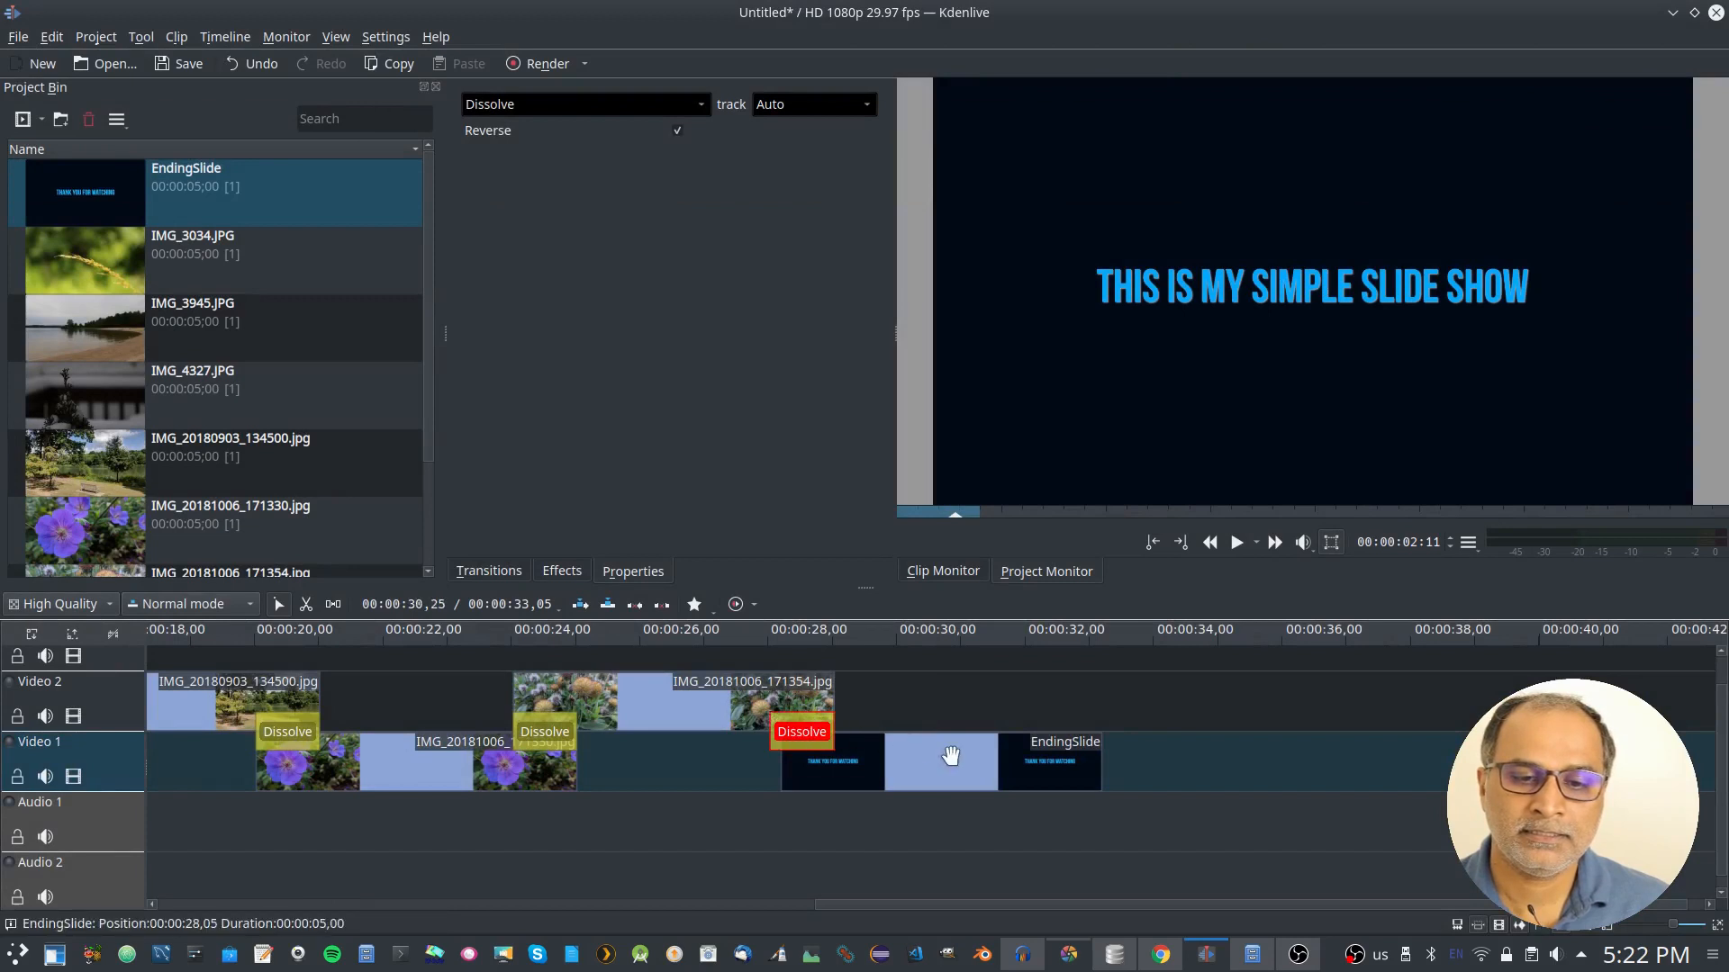
{"action": "left_click_drag", "start_coordinate": [950, 761], "coordinate": [938, 763]}
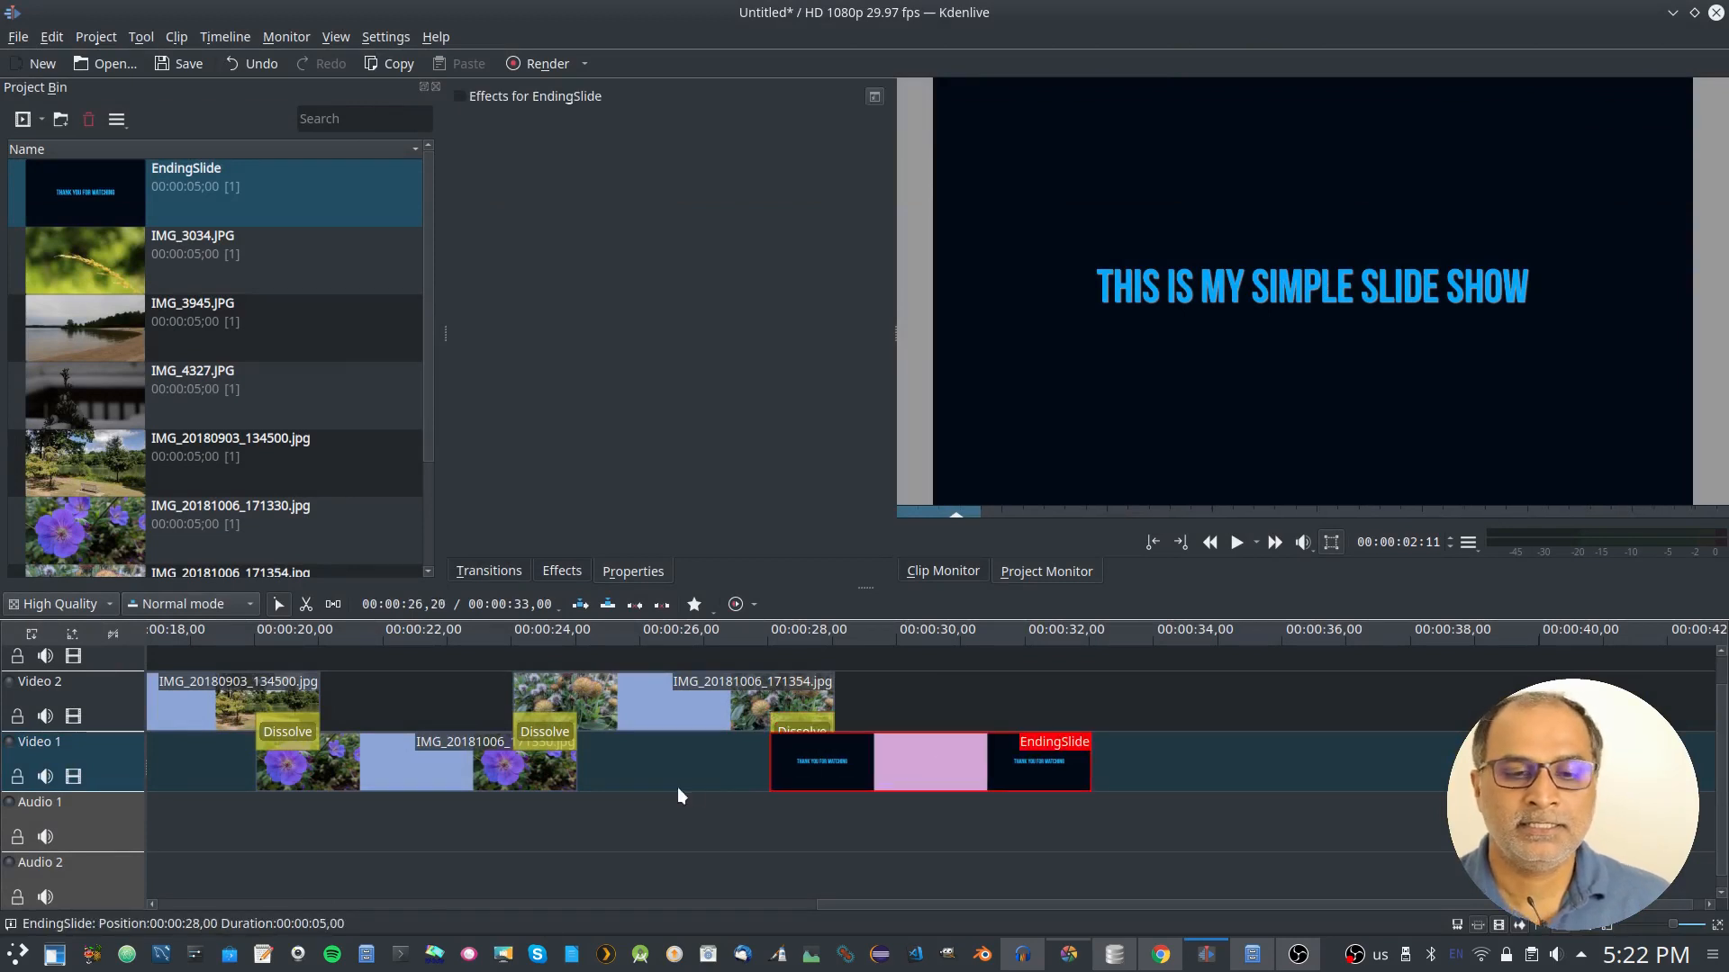
Play the end of the timeline through the dissolves into EndingSlide
{"action": "left_click", "coordinate": [473, 709]}
{"action": "left_click", "coordinate": [1233, 543]}
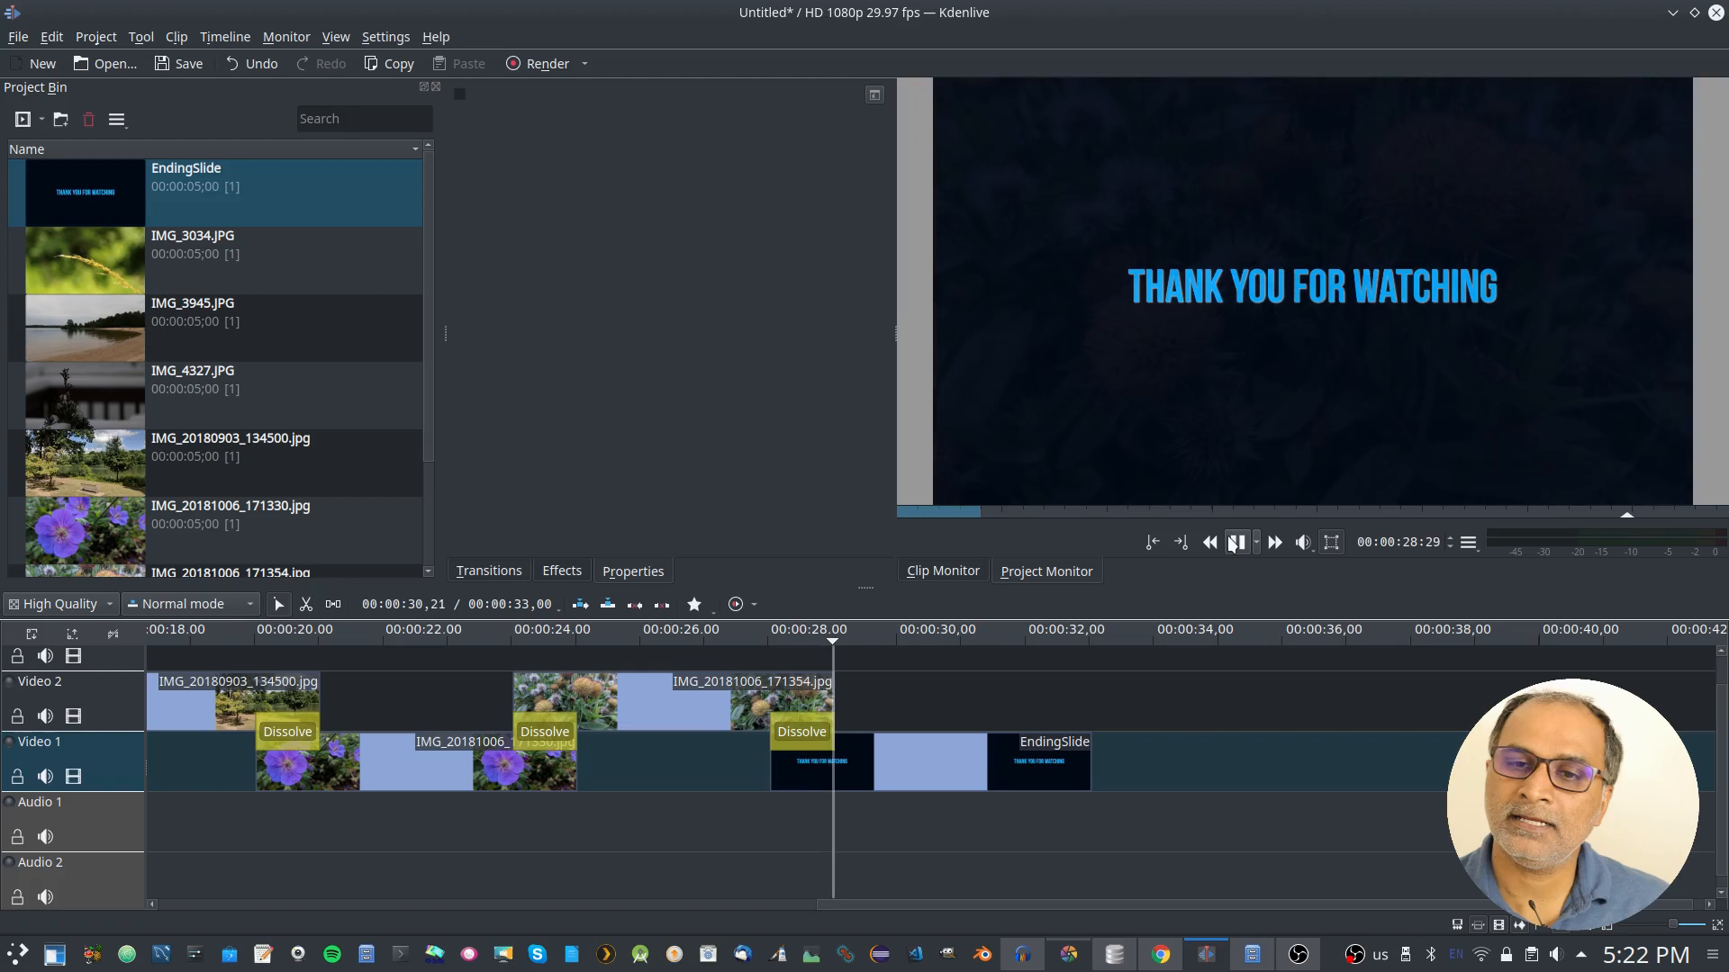
{"action": "left_click", "coordinate": [1234, 543]}
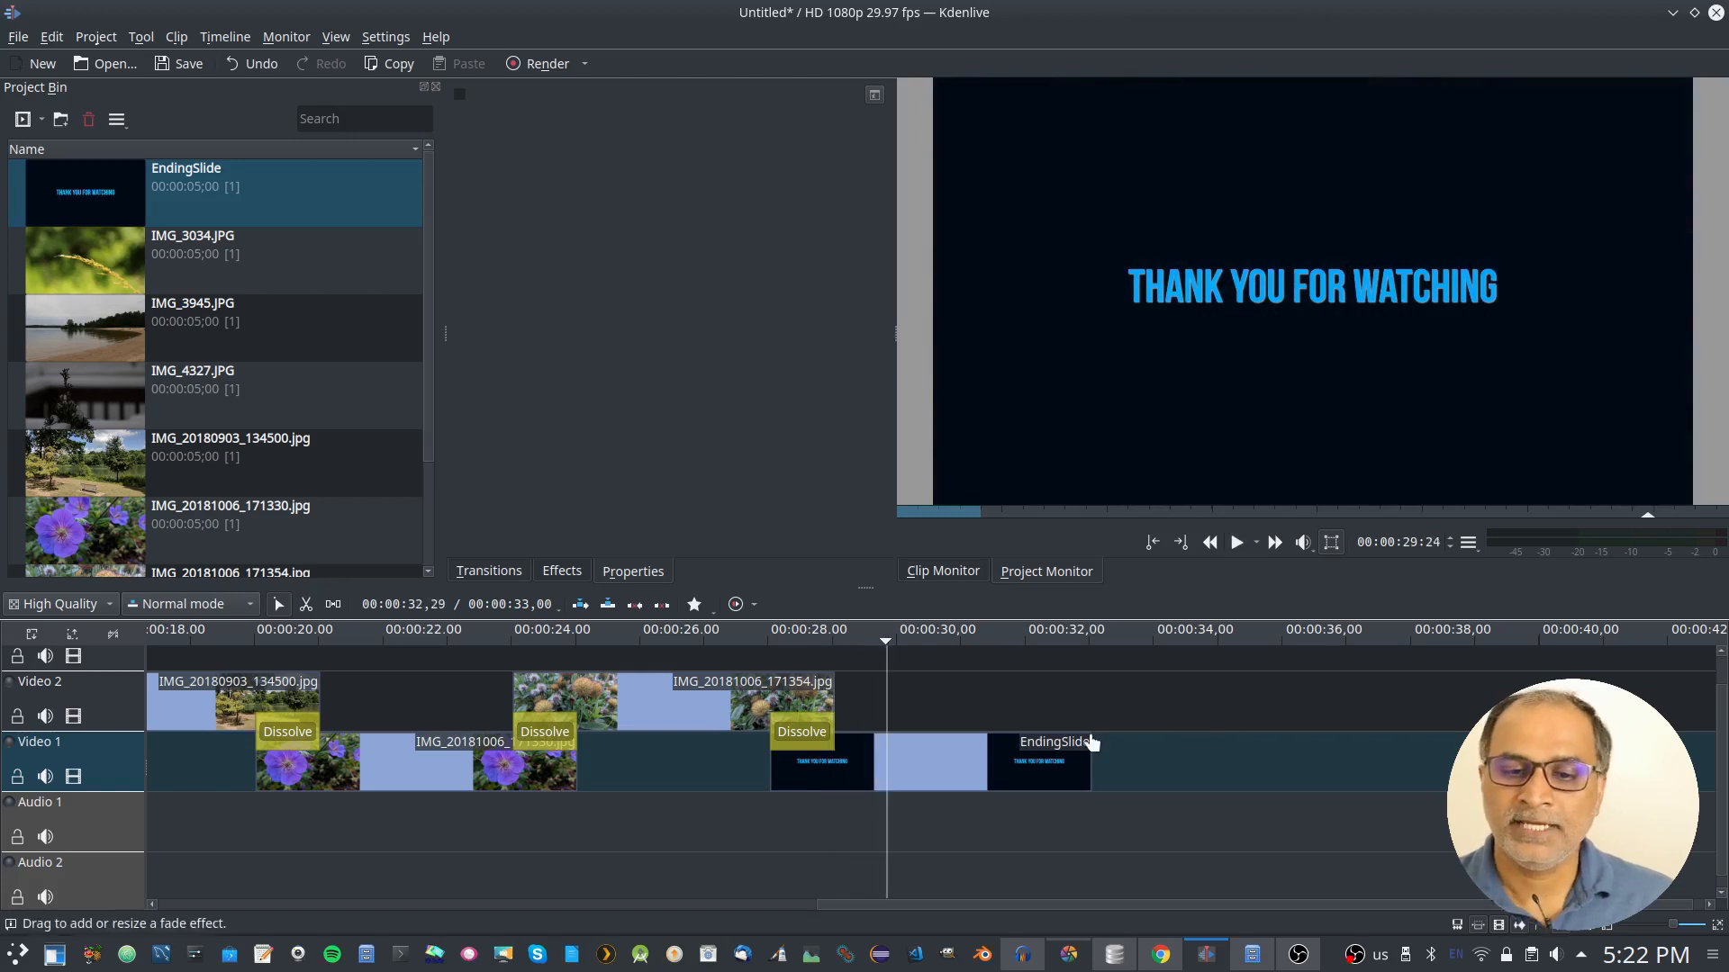
Add a one-second Fade to Black at the end of EndingSlide
{"action": "left_click_drag", "start_coordinate": [1090, 744], "coordinate": [1047, 748]}
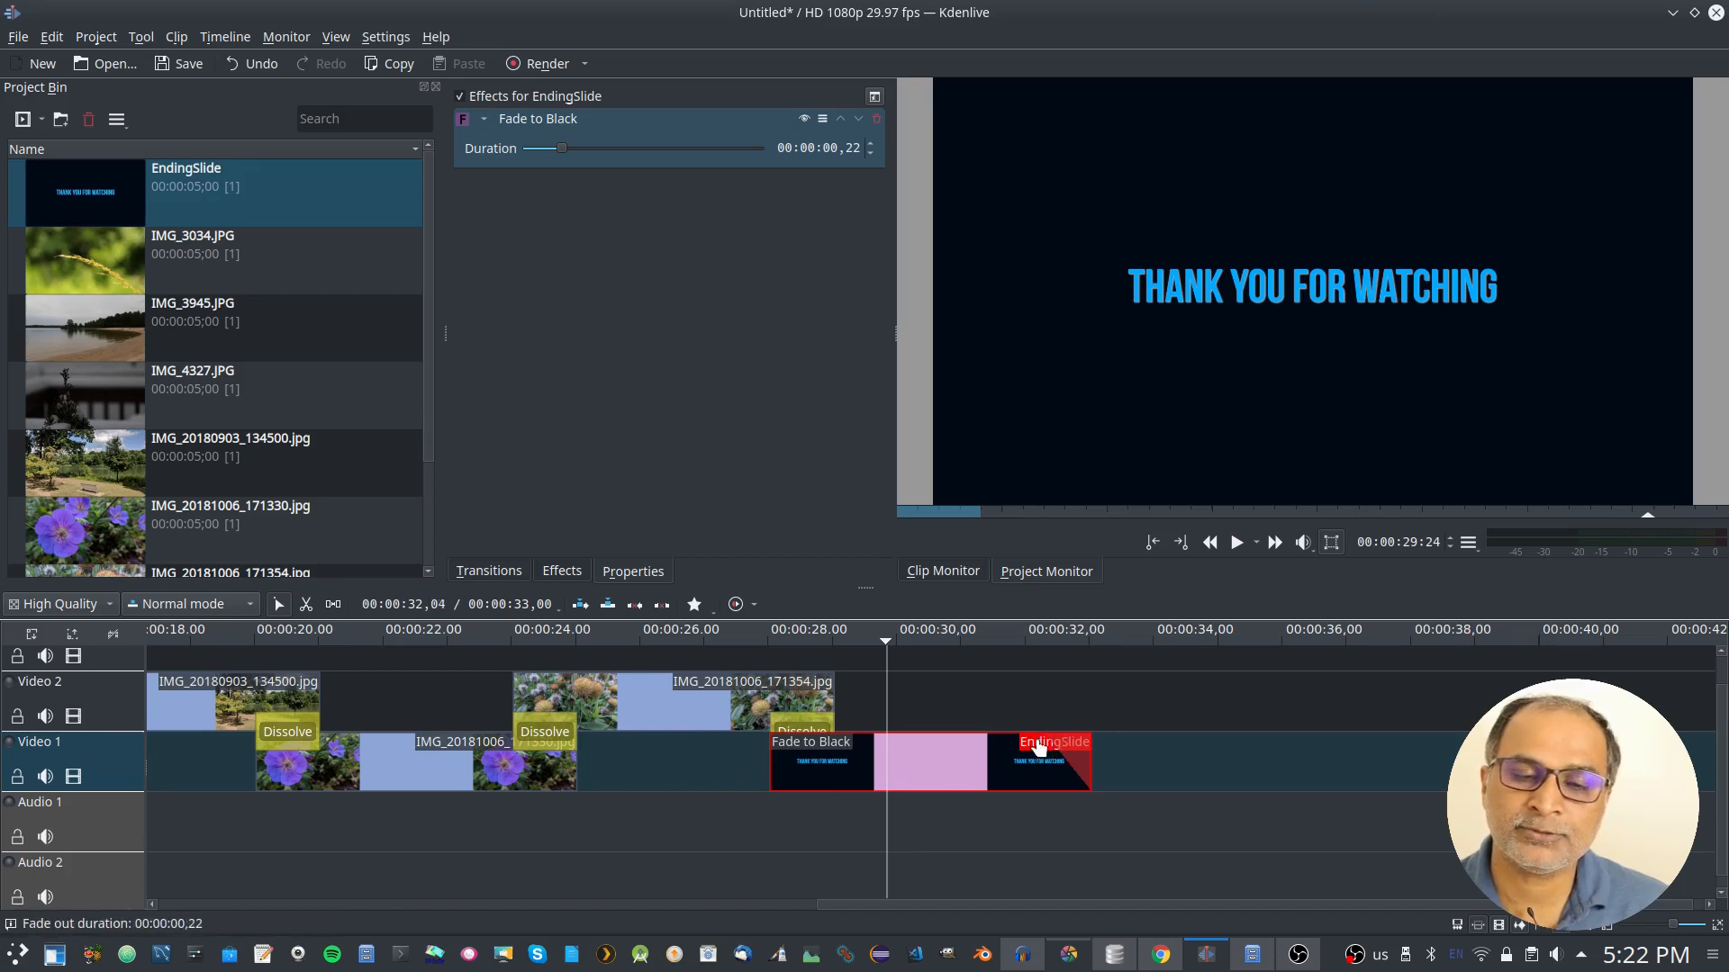
{"action": "scroll", "coordinate": [833, 148], "scroll_direction": "up", "scroll_amount": 10}
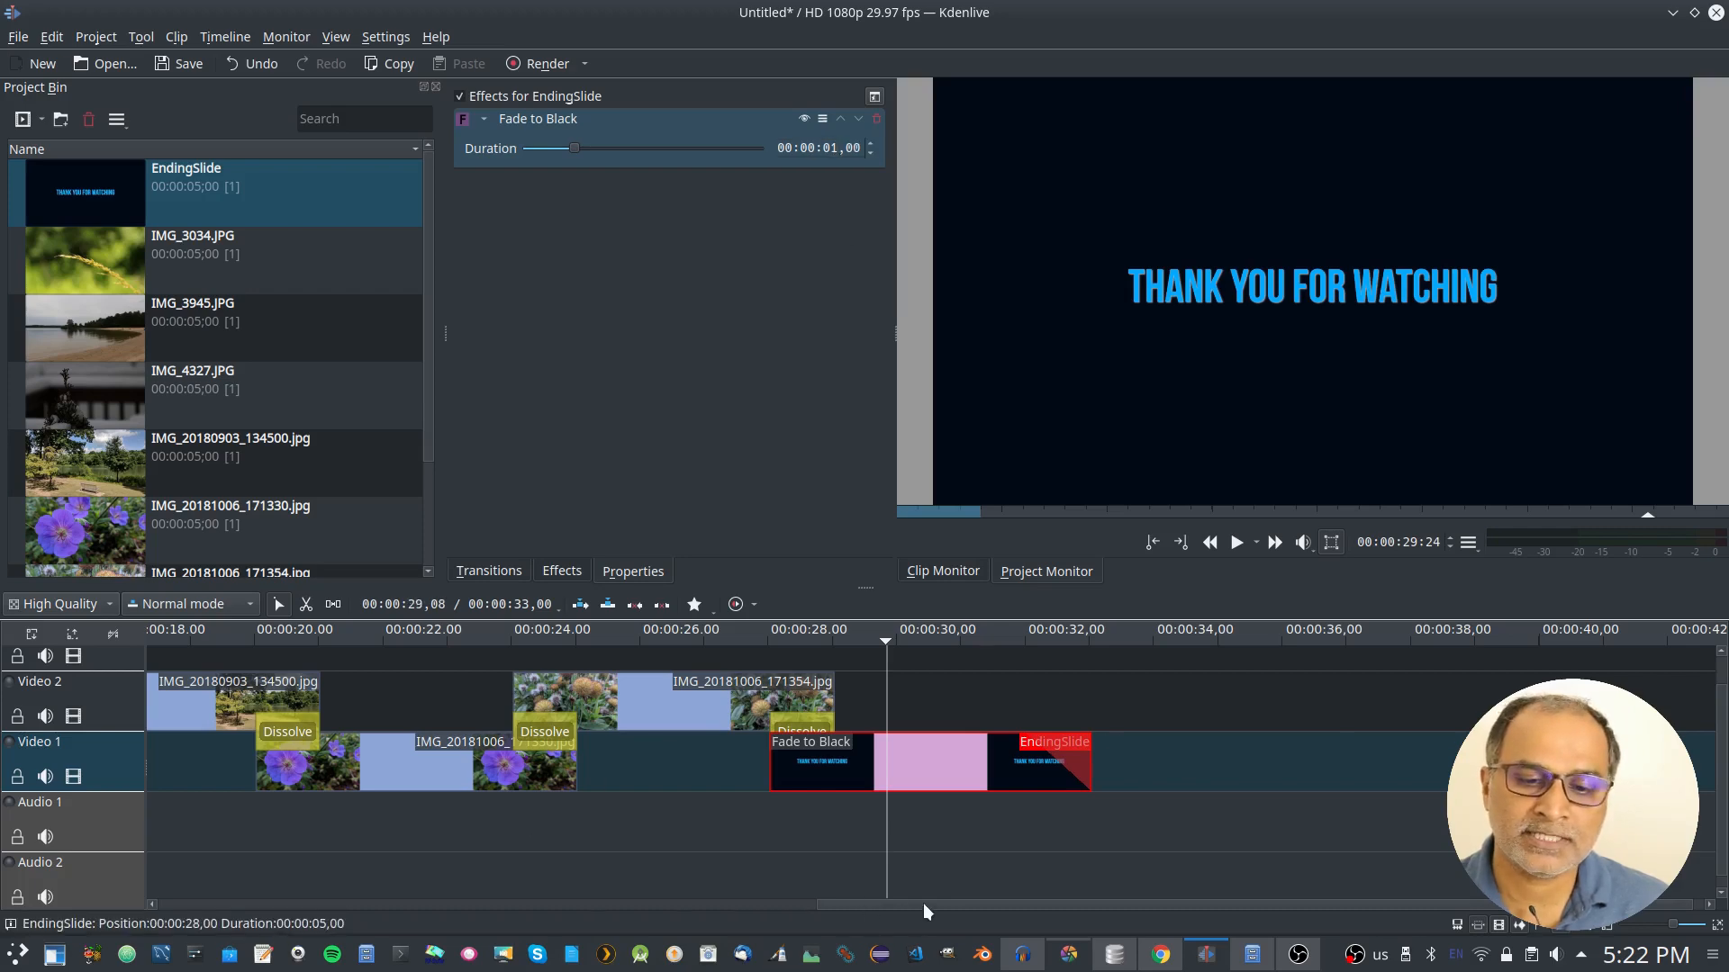
Set the duration of OpeningSlide's Fade from Black effect to 00:00:01,00
{"action": "left_click_drag", "start_coordinate": [925, 905], "coordinate": [171, 900]}
{"action": "left_click", "coordinate": [162, 689]}
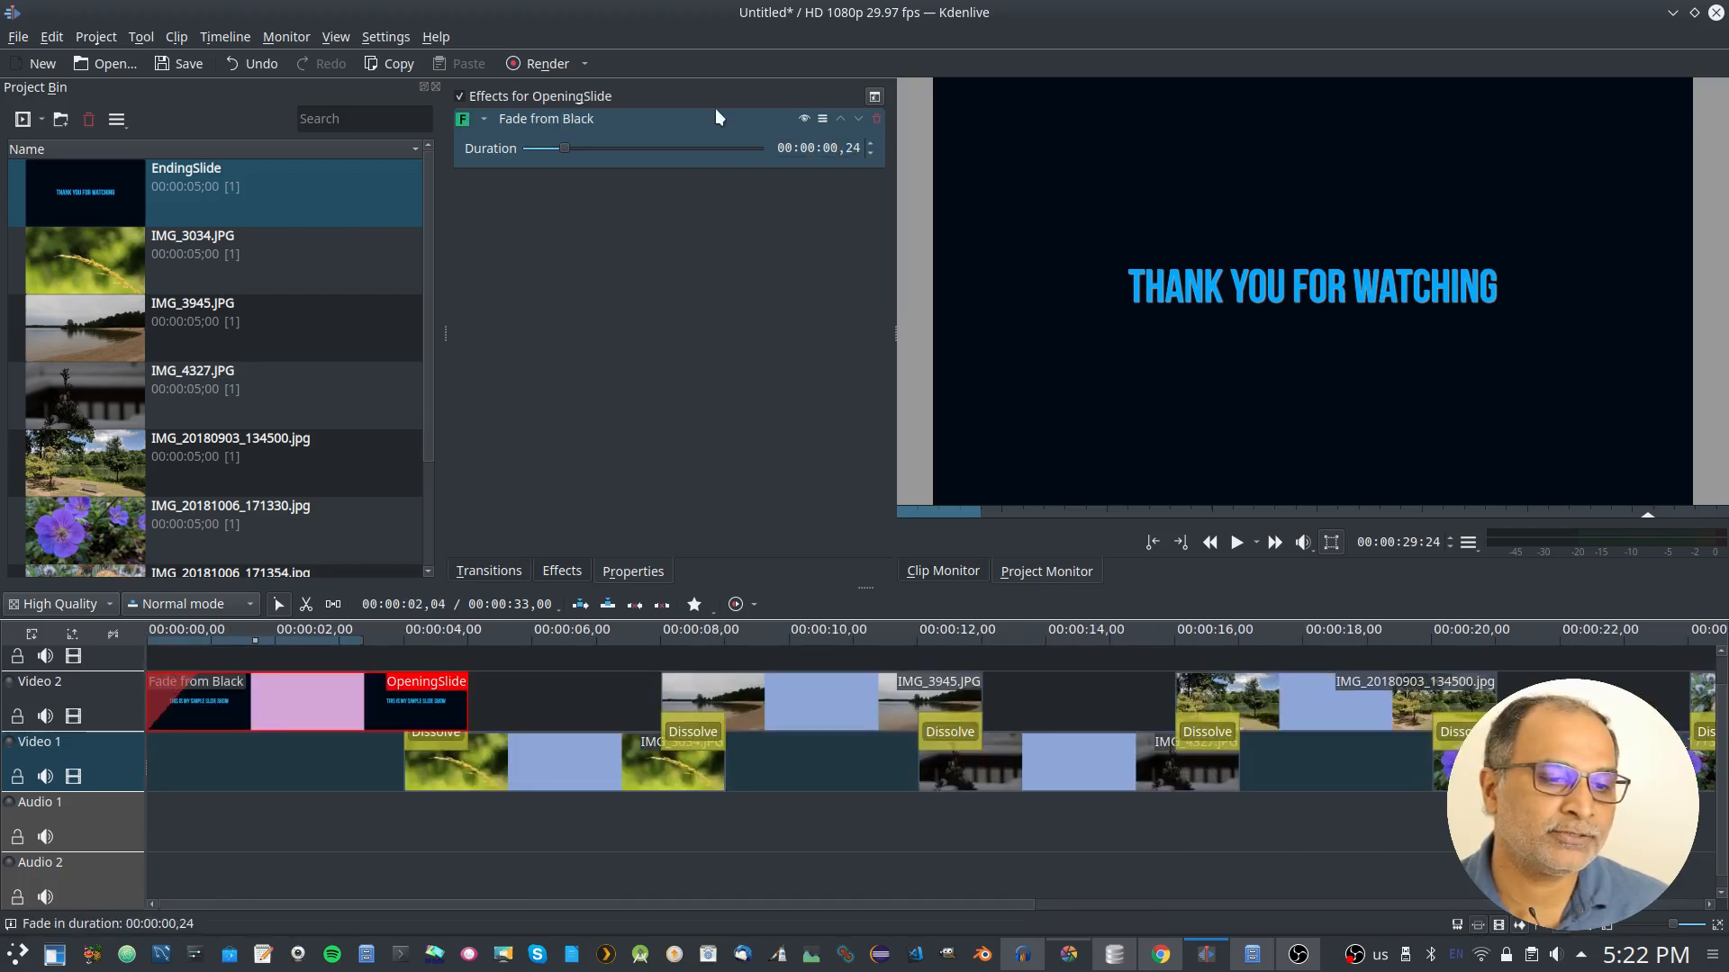
{"action": "scroll", "coordinate": [792, 144], "scroll_direction": "up", "scroll_amount": 8}
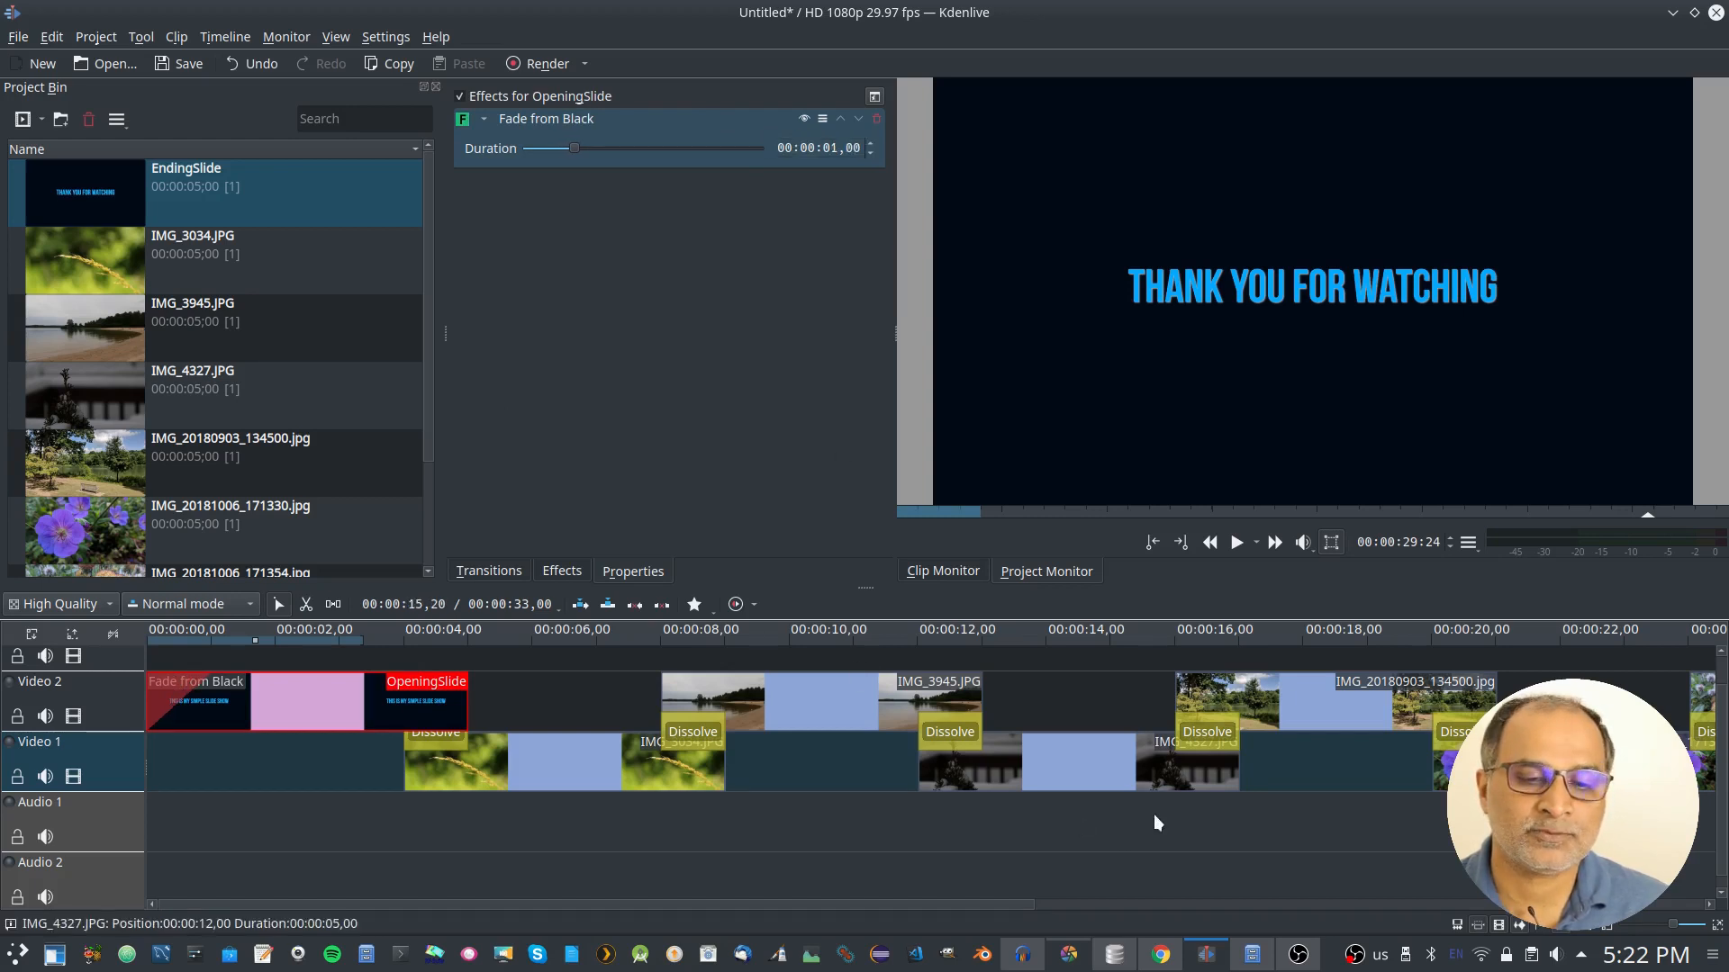
Play the slideshow from the beginning through the first dissolves and look over the remaining clips up to EndingSlide
{"action": "left_click", "coordinate": [191, 785]}
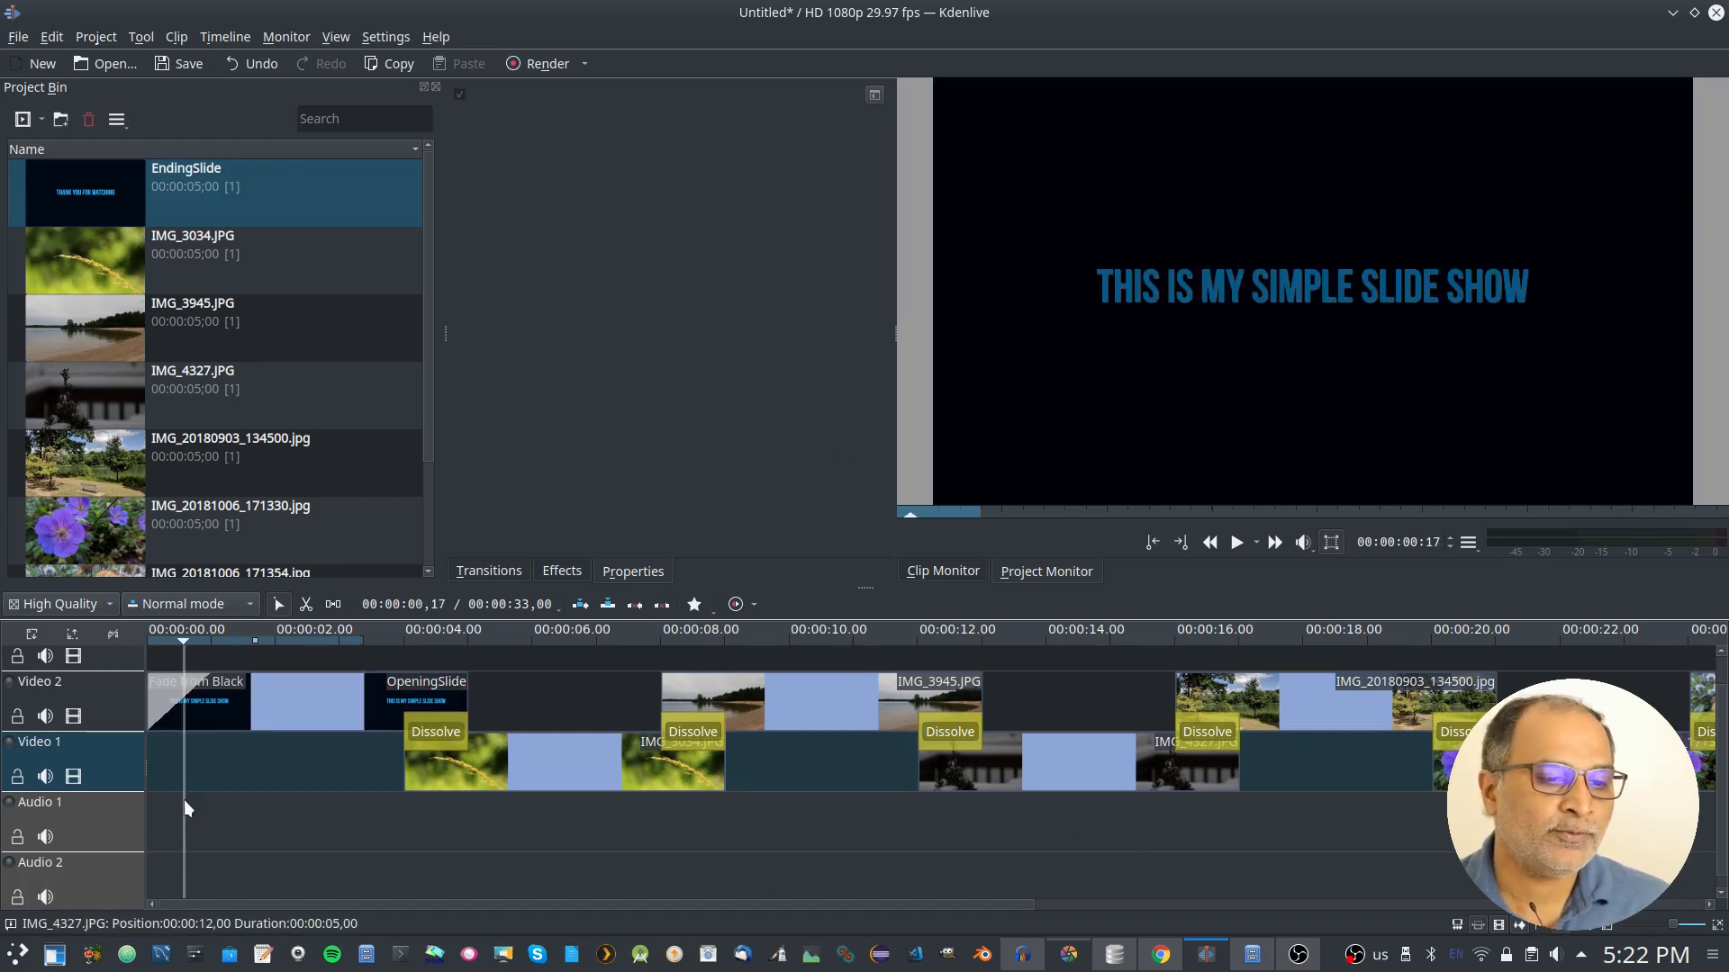
{"action": "key", "text": "Home"}
{"action": "left_click", "coordinate": [1235, 544]}
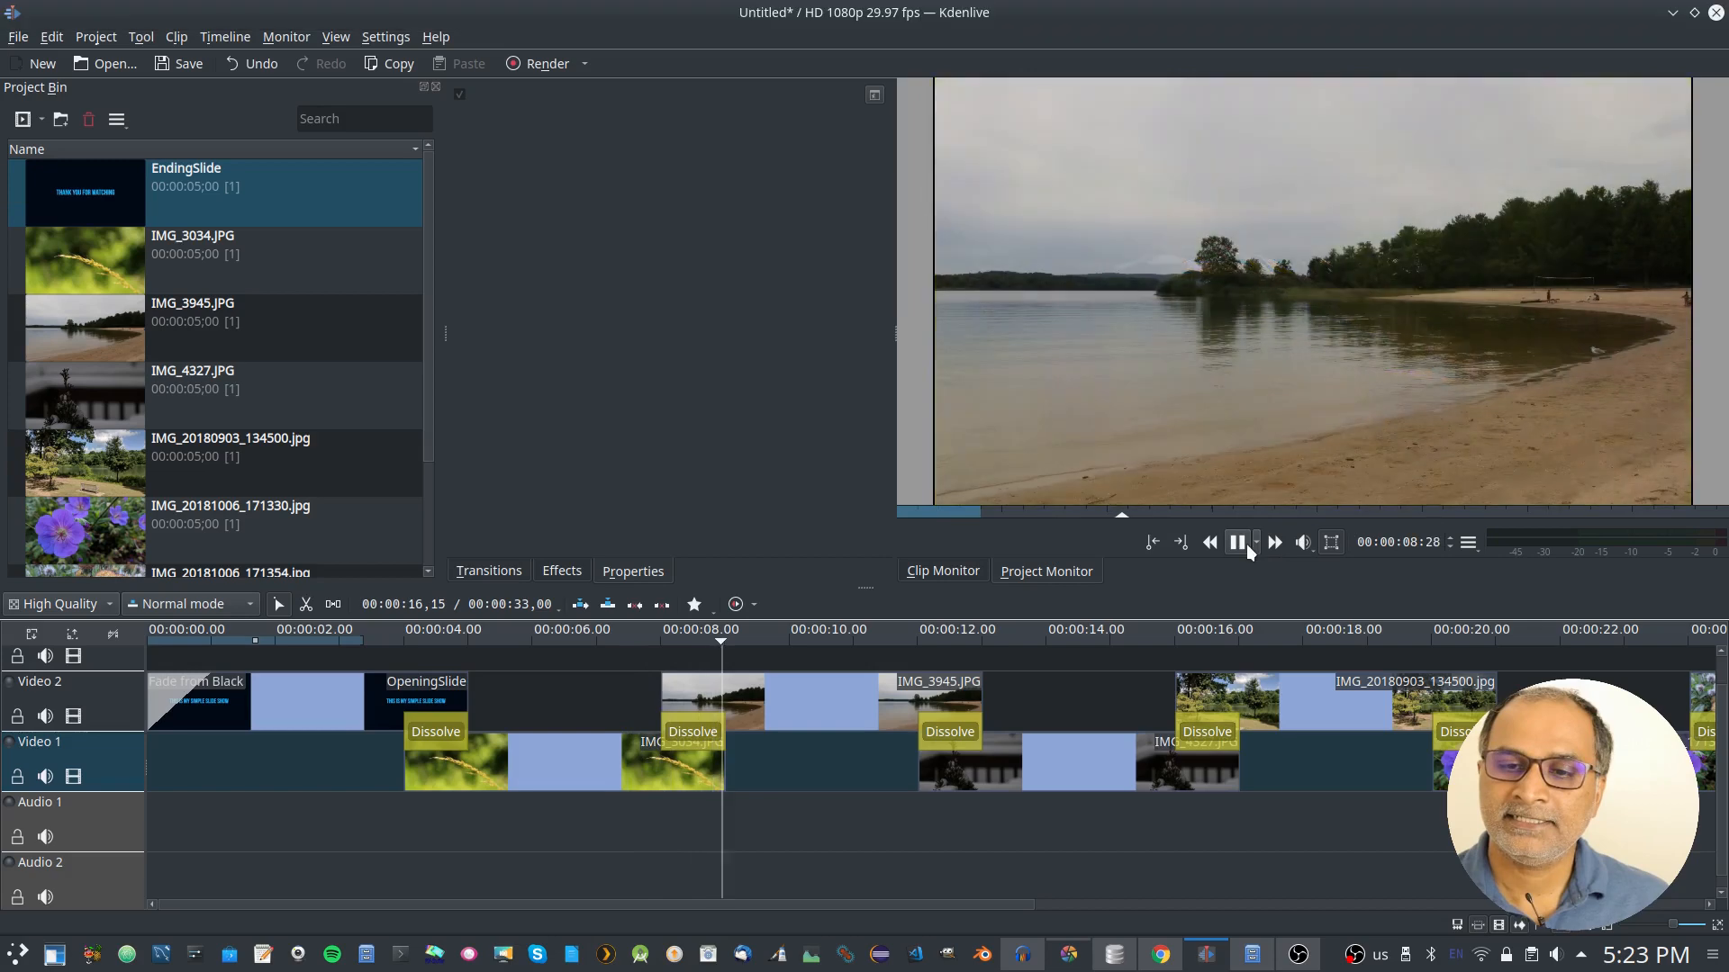
{"action": "left_click", "coordinate": [1237, 542]}
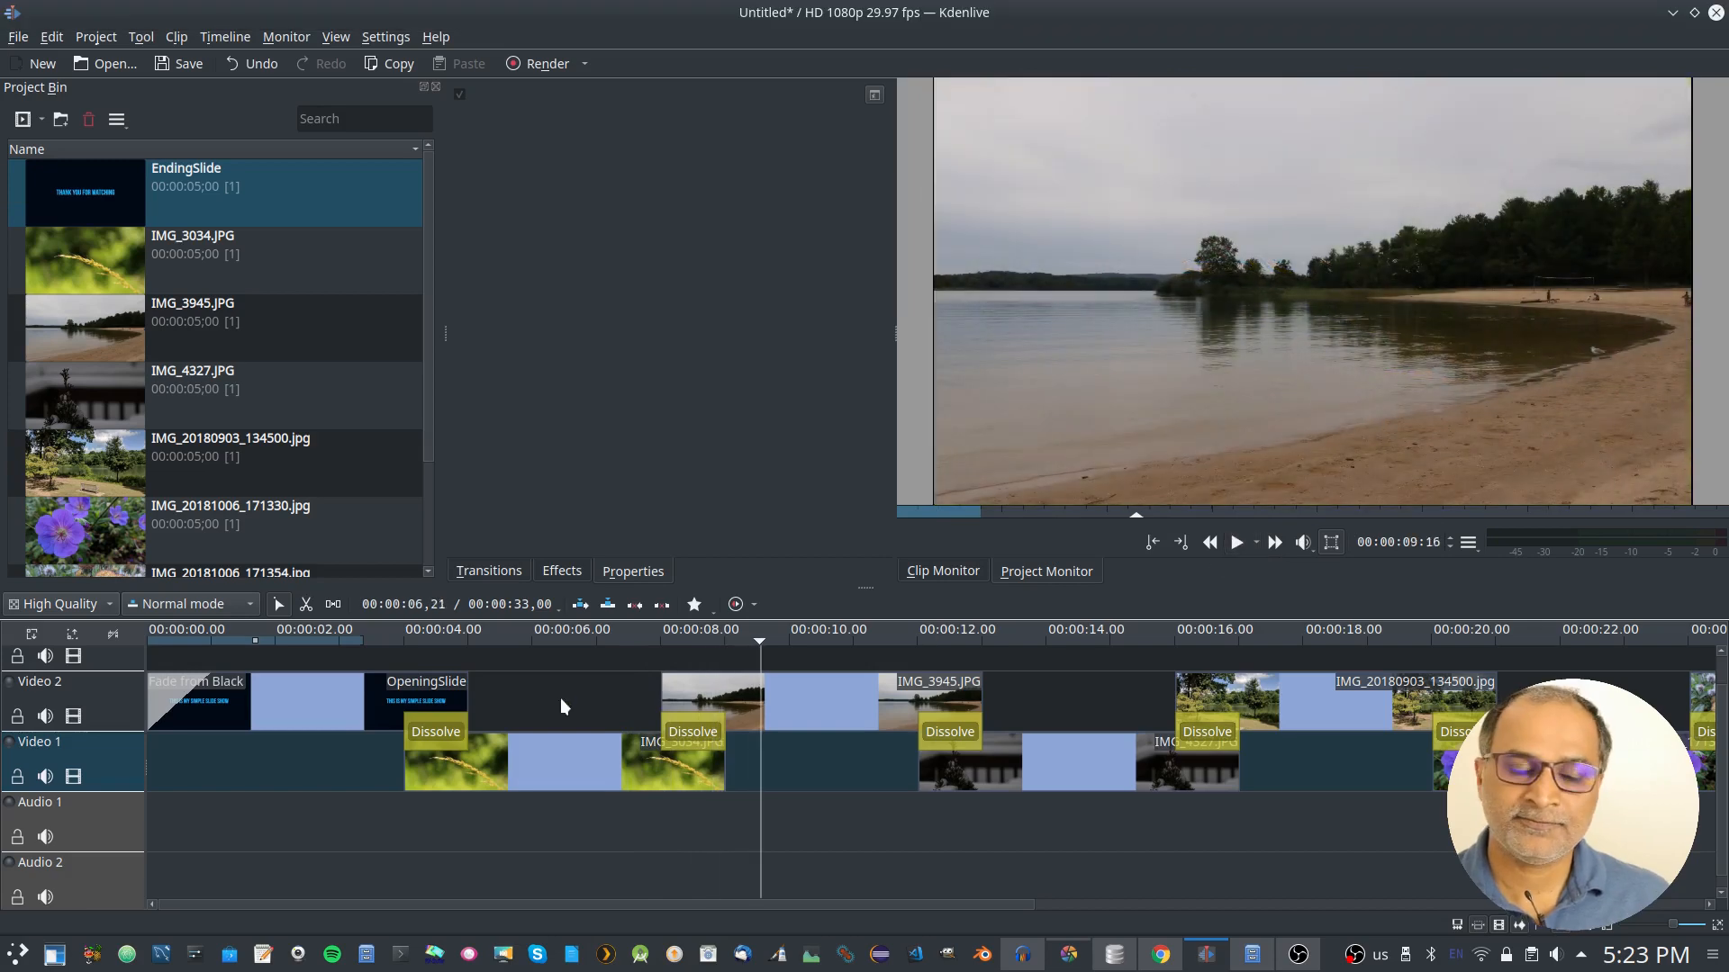
{"action": "scroll", "coordinate": [1336, 817], "scroll_direction": "down", "scroll_amount": 1}
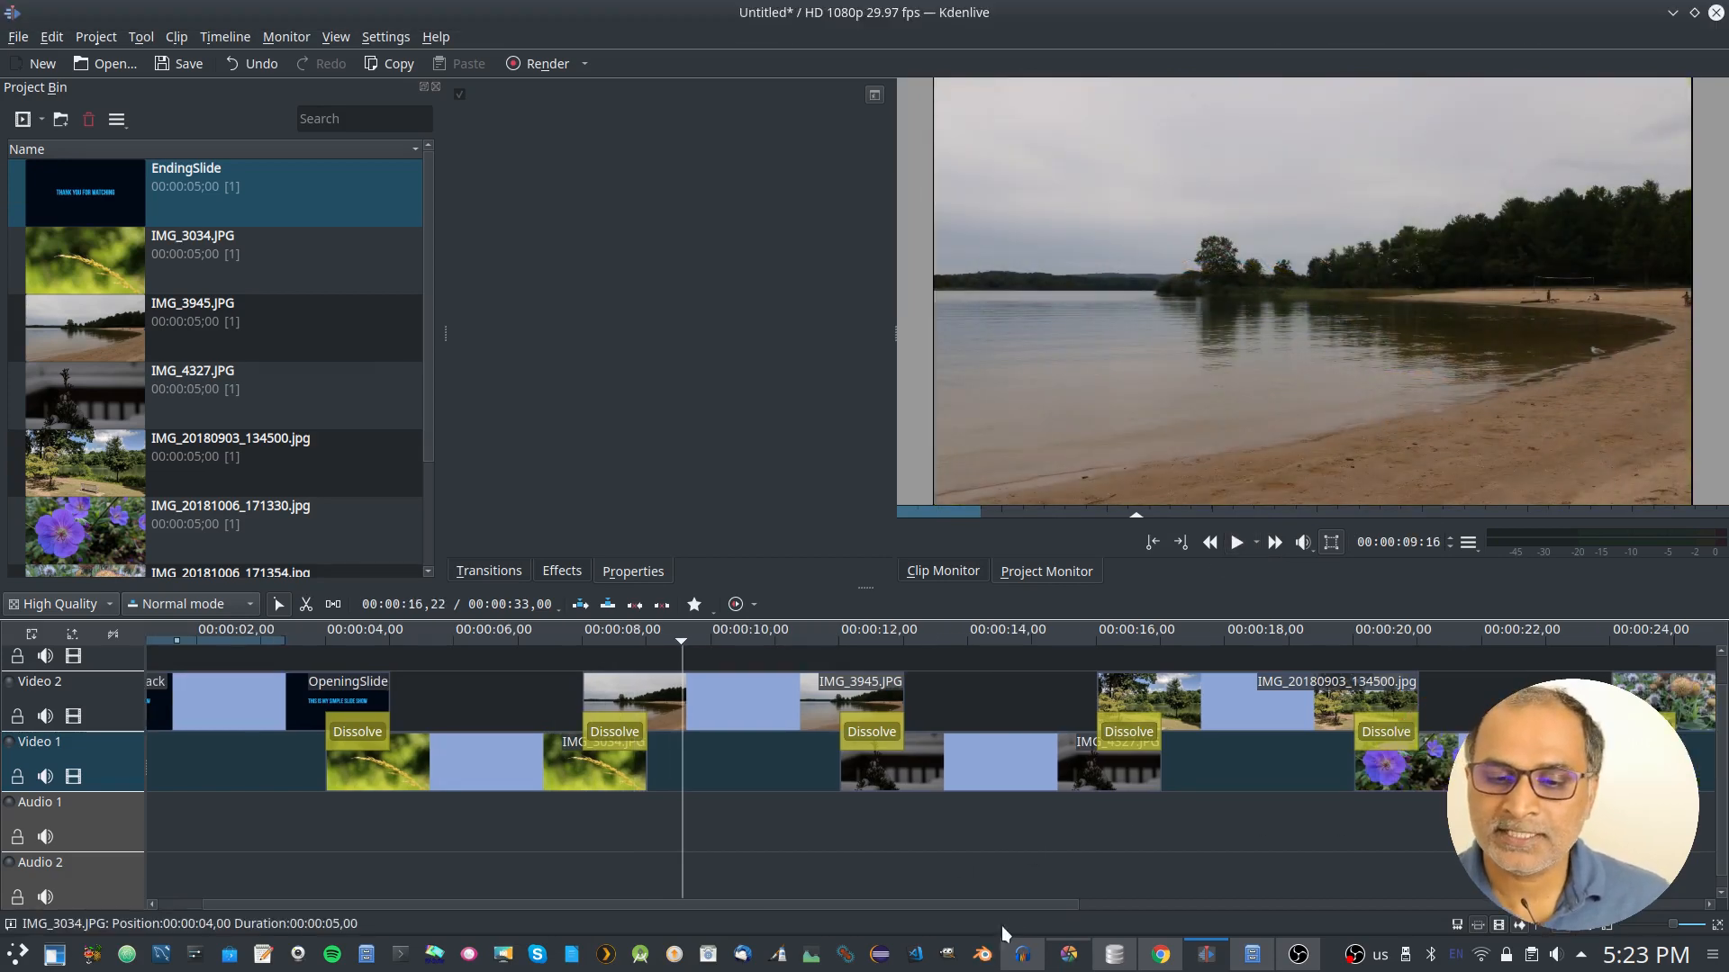
{"action": "left_click_drag", "start_coordinate": [1021, 904], "coordinate": [1419, 931]}
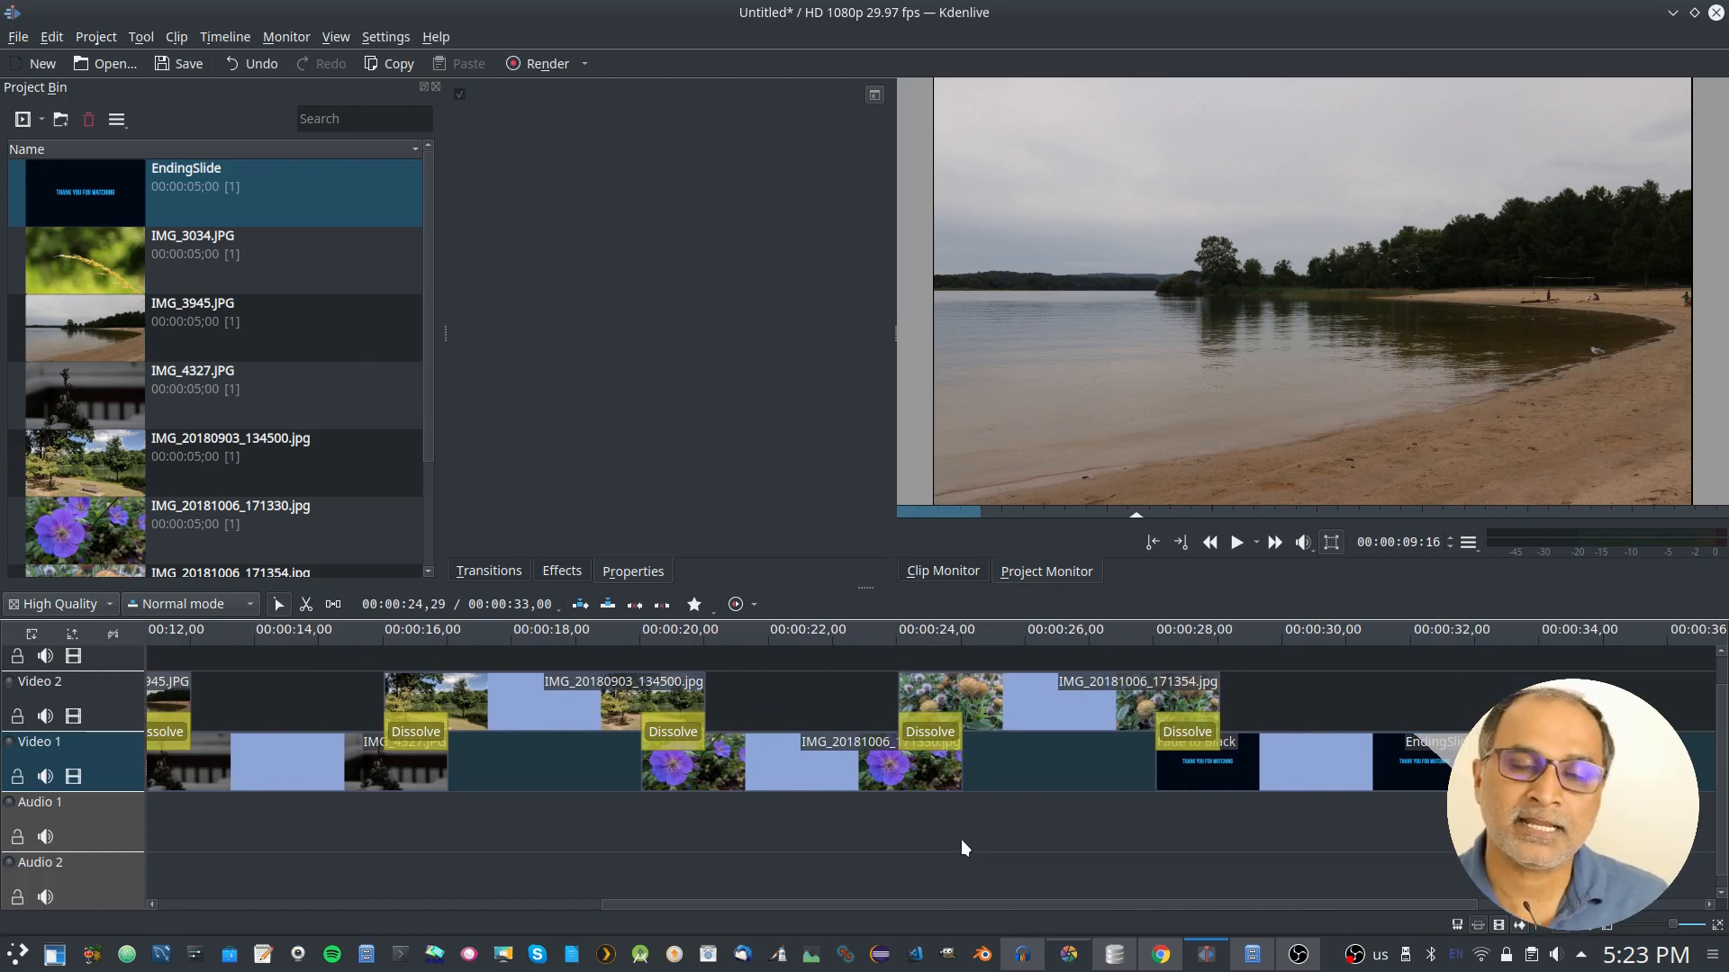
{"action": "scroll", "coordinate": [239, 336], "scroll_direction": "down", "scroll_amount": 2}
{"action": "scroll", "coordinate": [237, 335], "scroll_direction": "up", "scroll_amount": 2}
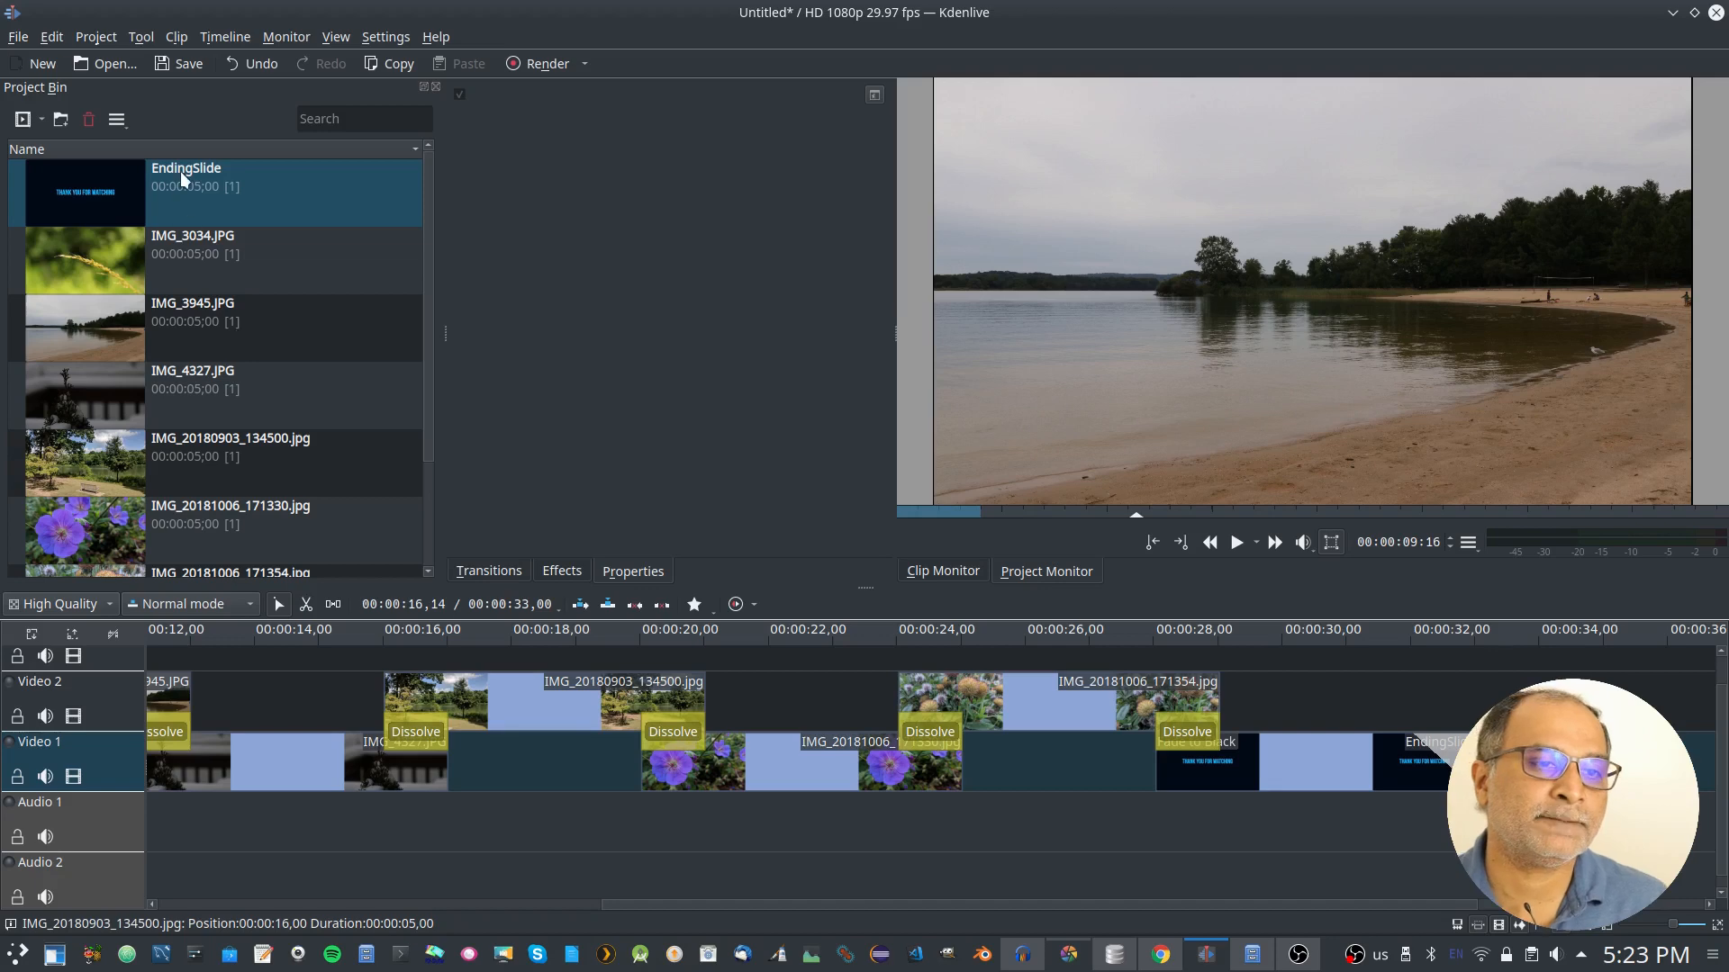
Preview the EndingSlide and OpeningSlide title clips from the Project Bin
{"action": "left_click", "coordinate": [203, 196]}
{"action": "scroll", "coordinate": [285, 437], "scroll_direction": "down", "scroll_amount": 2}
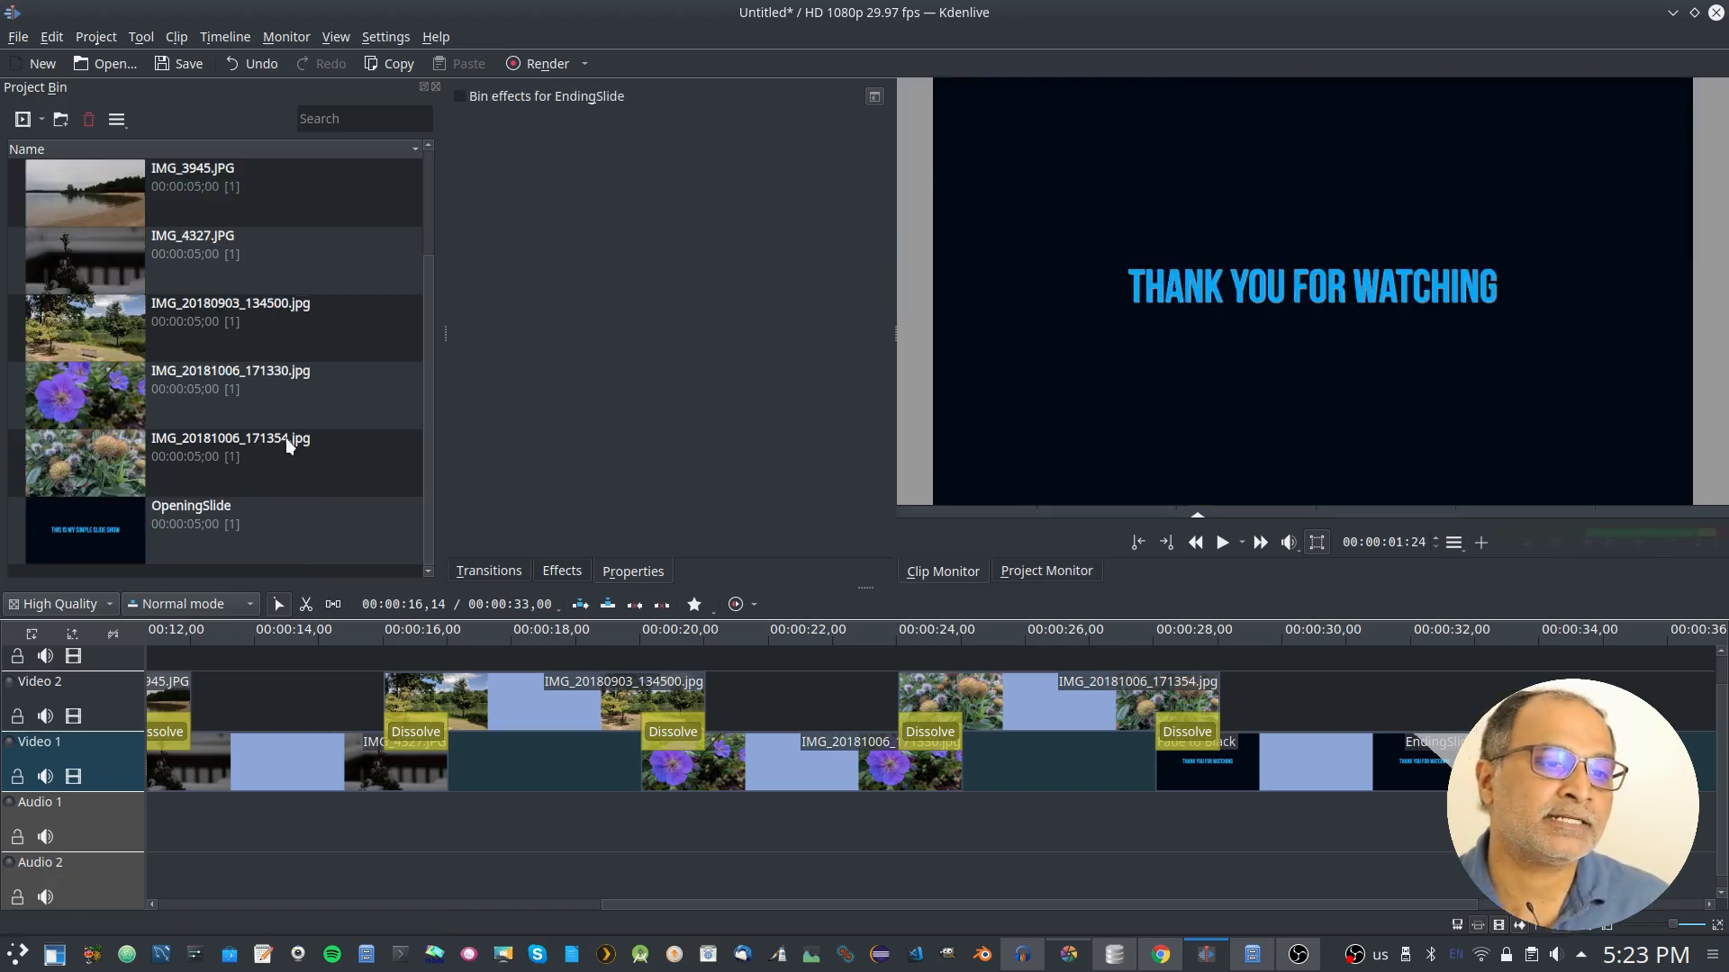
{"action": "left_click", "coordinate": [246, 526]}
{"action": "scroll", "coordinate": [252, 300], "scroll_direction": "up", "scroll_amount": 2}
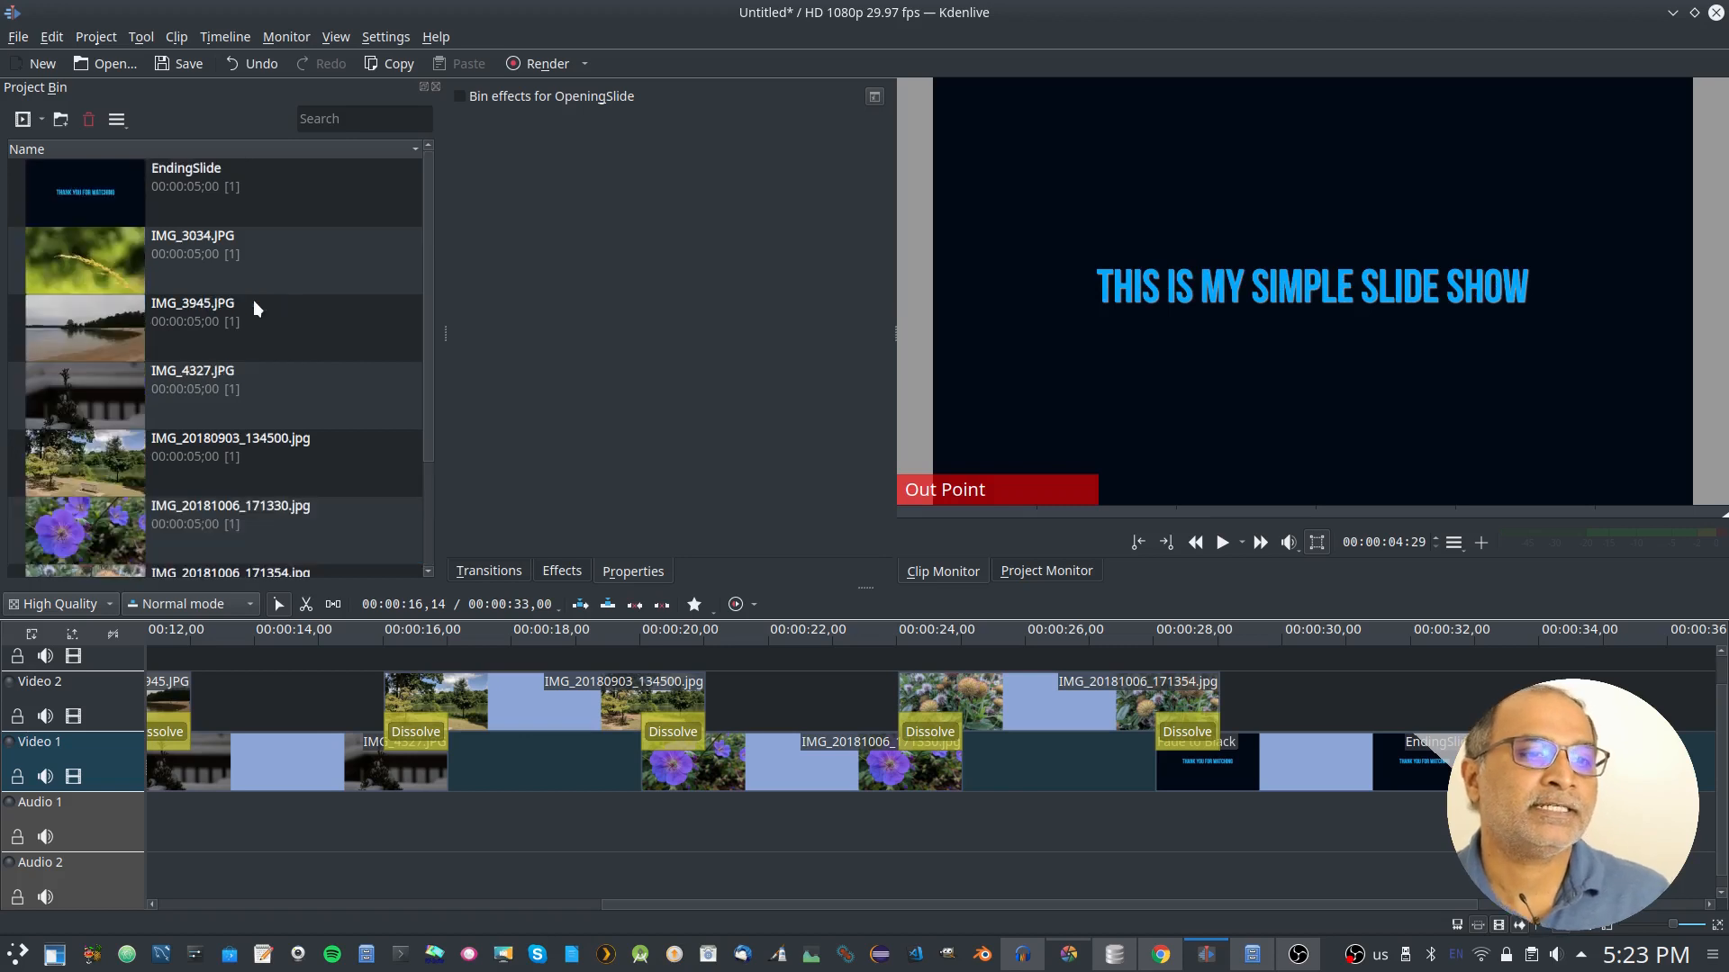
{"action": "left_click", "coordinate": [408, 149]}
{"action": "left_click", "coordinate": [114, 149]}
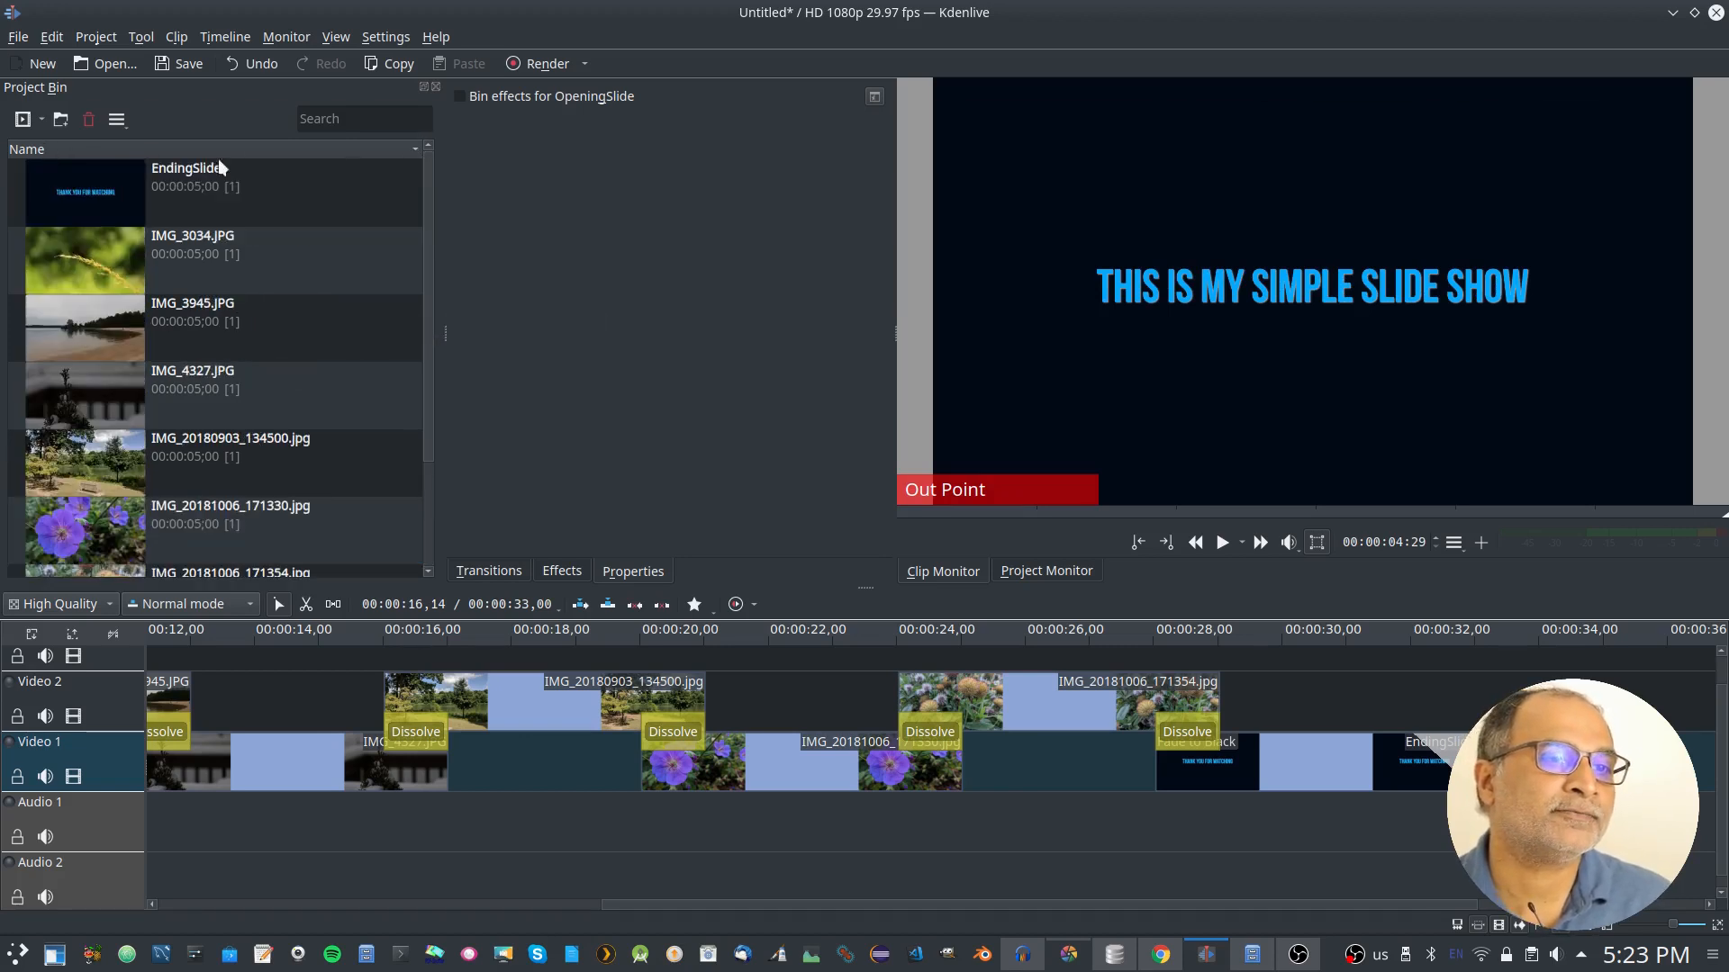
{"action": "left_click", "coordinate": [119, 120]}
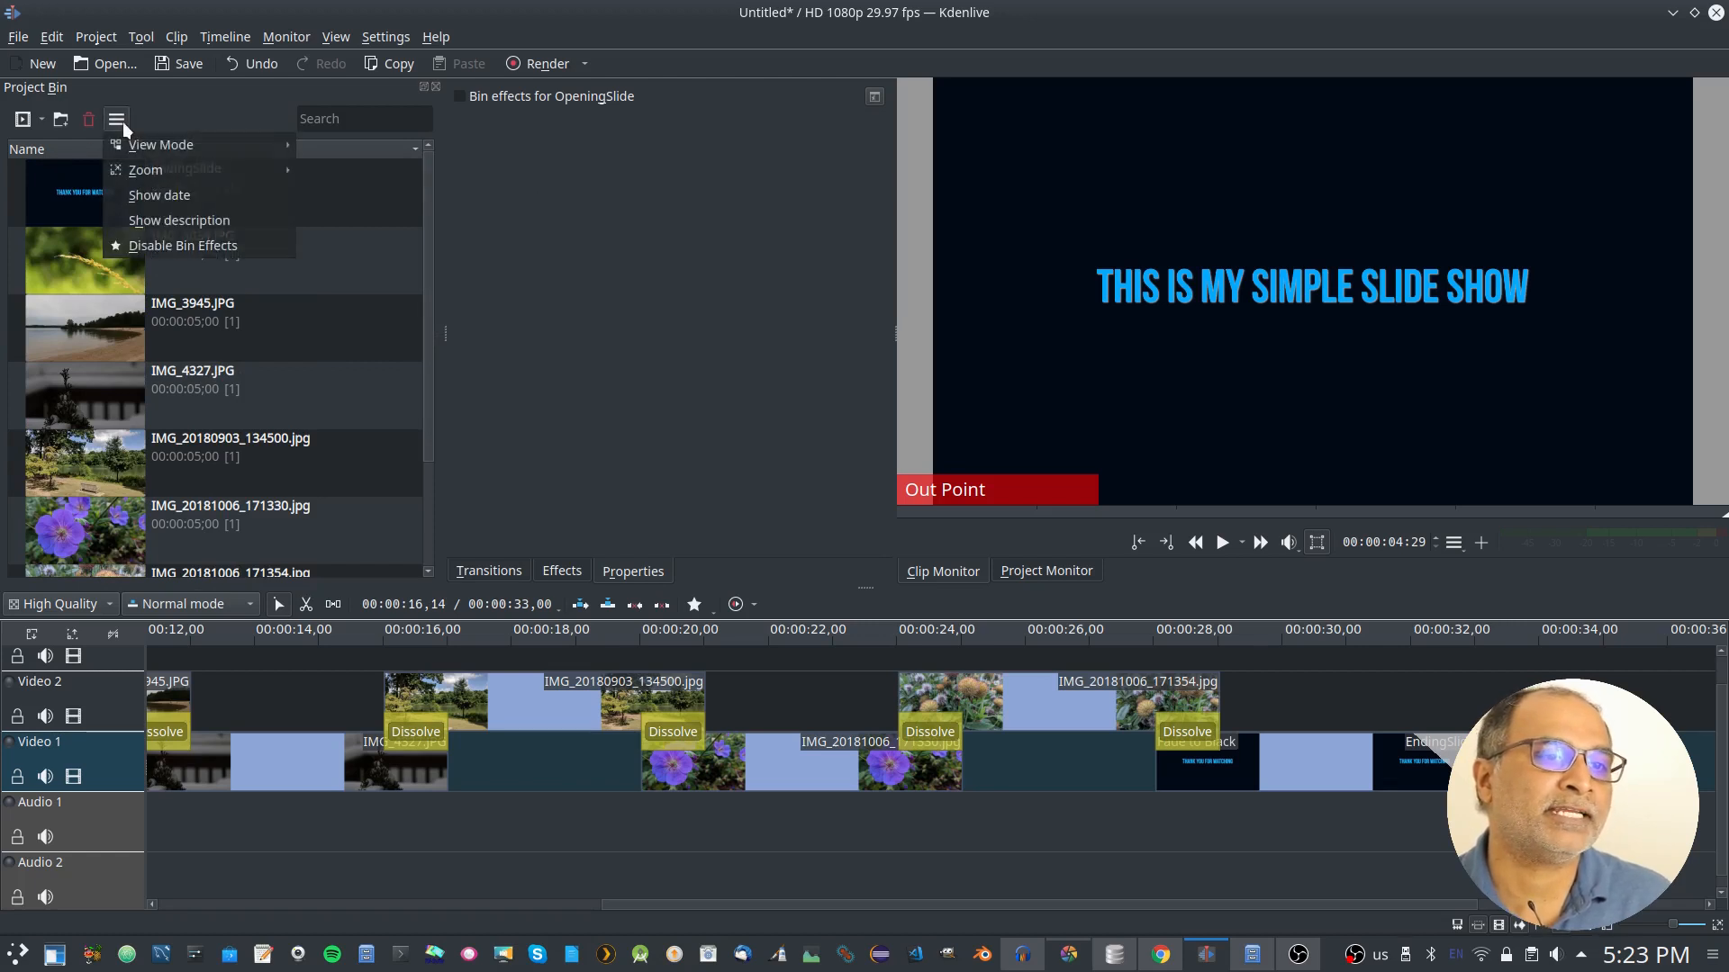
{"action": "mouse_move", "coordinate": [193, 140]}
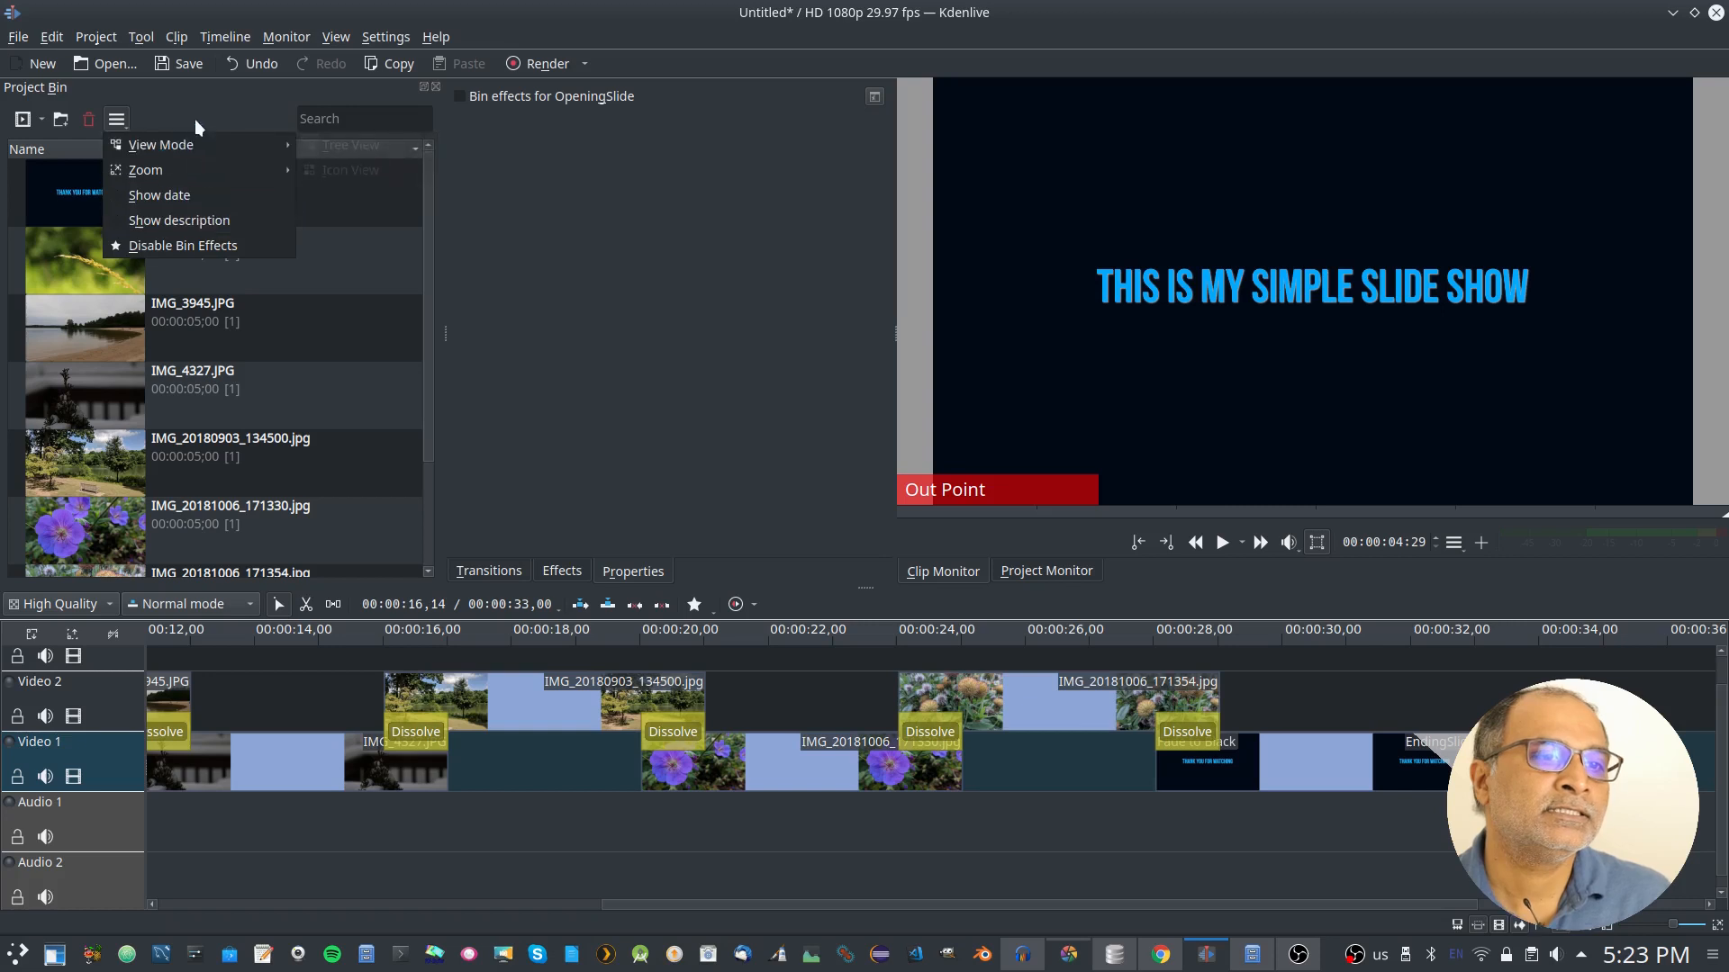
{"action": "left_click", "coordinate": [194, 111]}
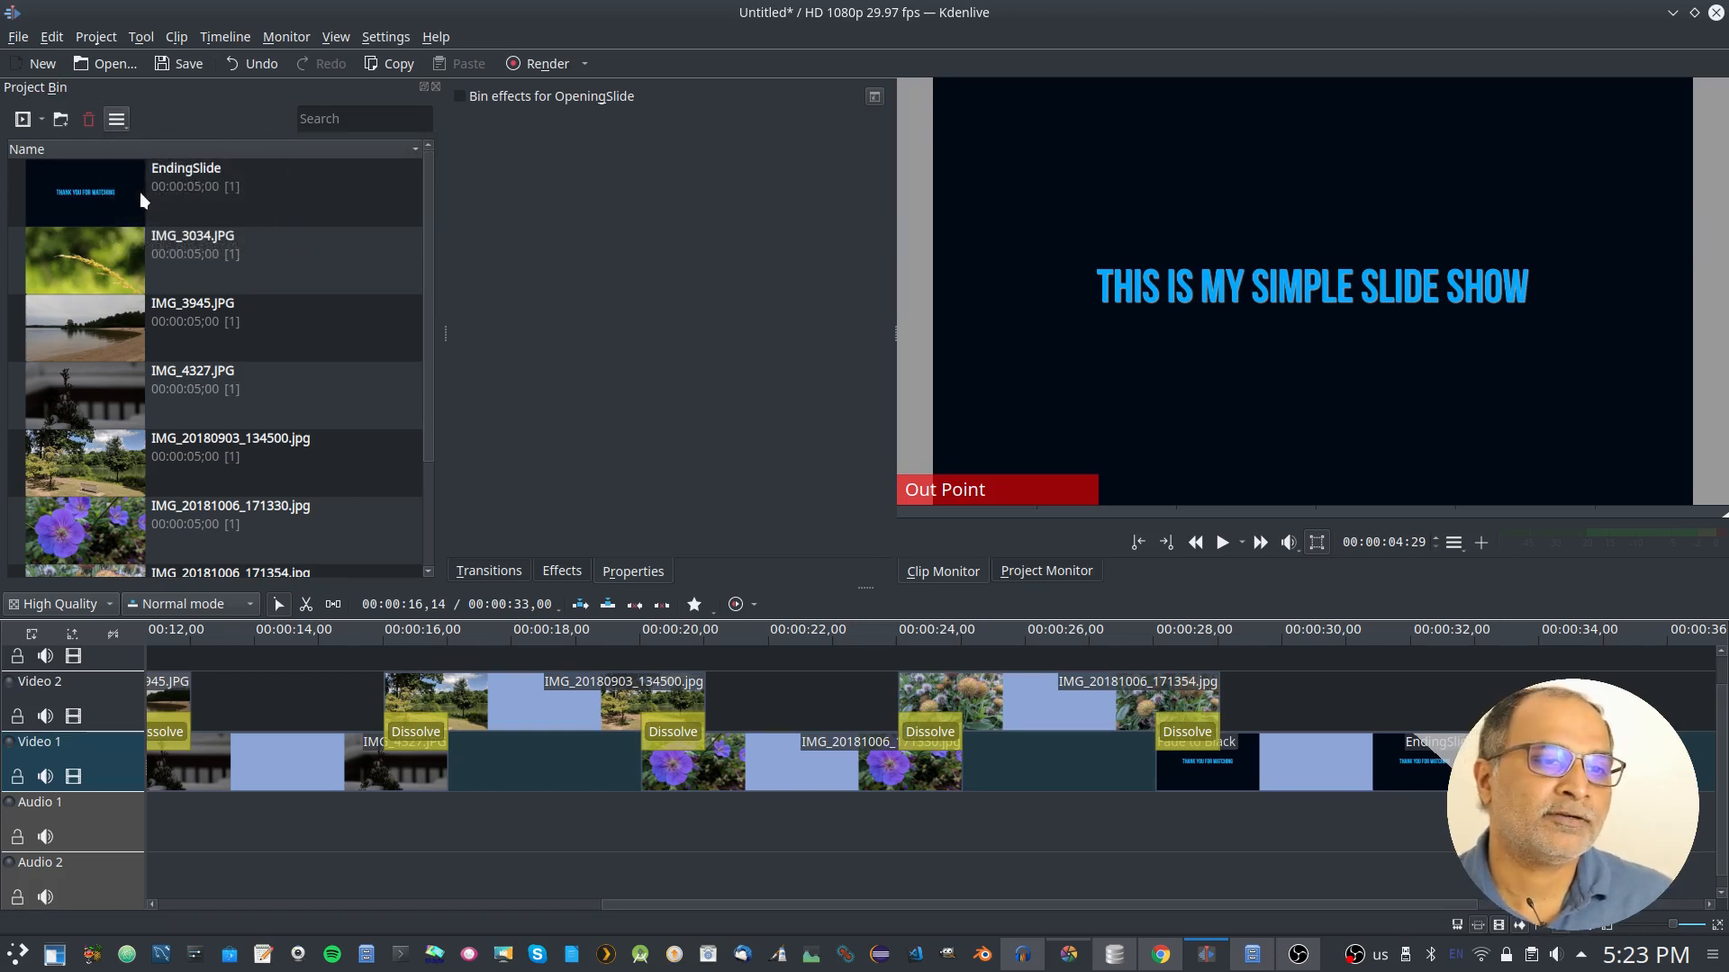
Compare the two title clips in the clip monitor again, EndingSlide first and OpeningSlide second
{"action": "left_click", "coordinate": [176, 194]}
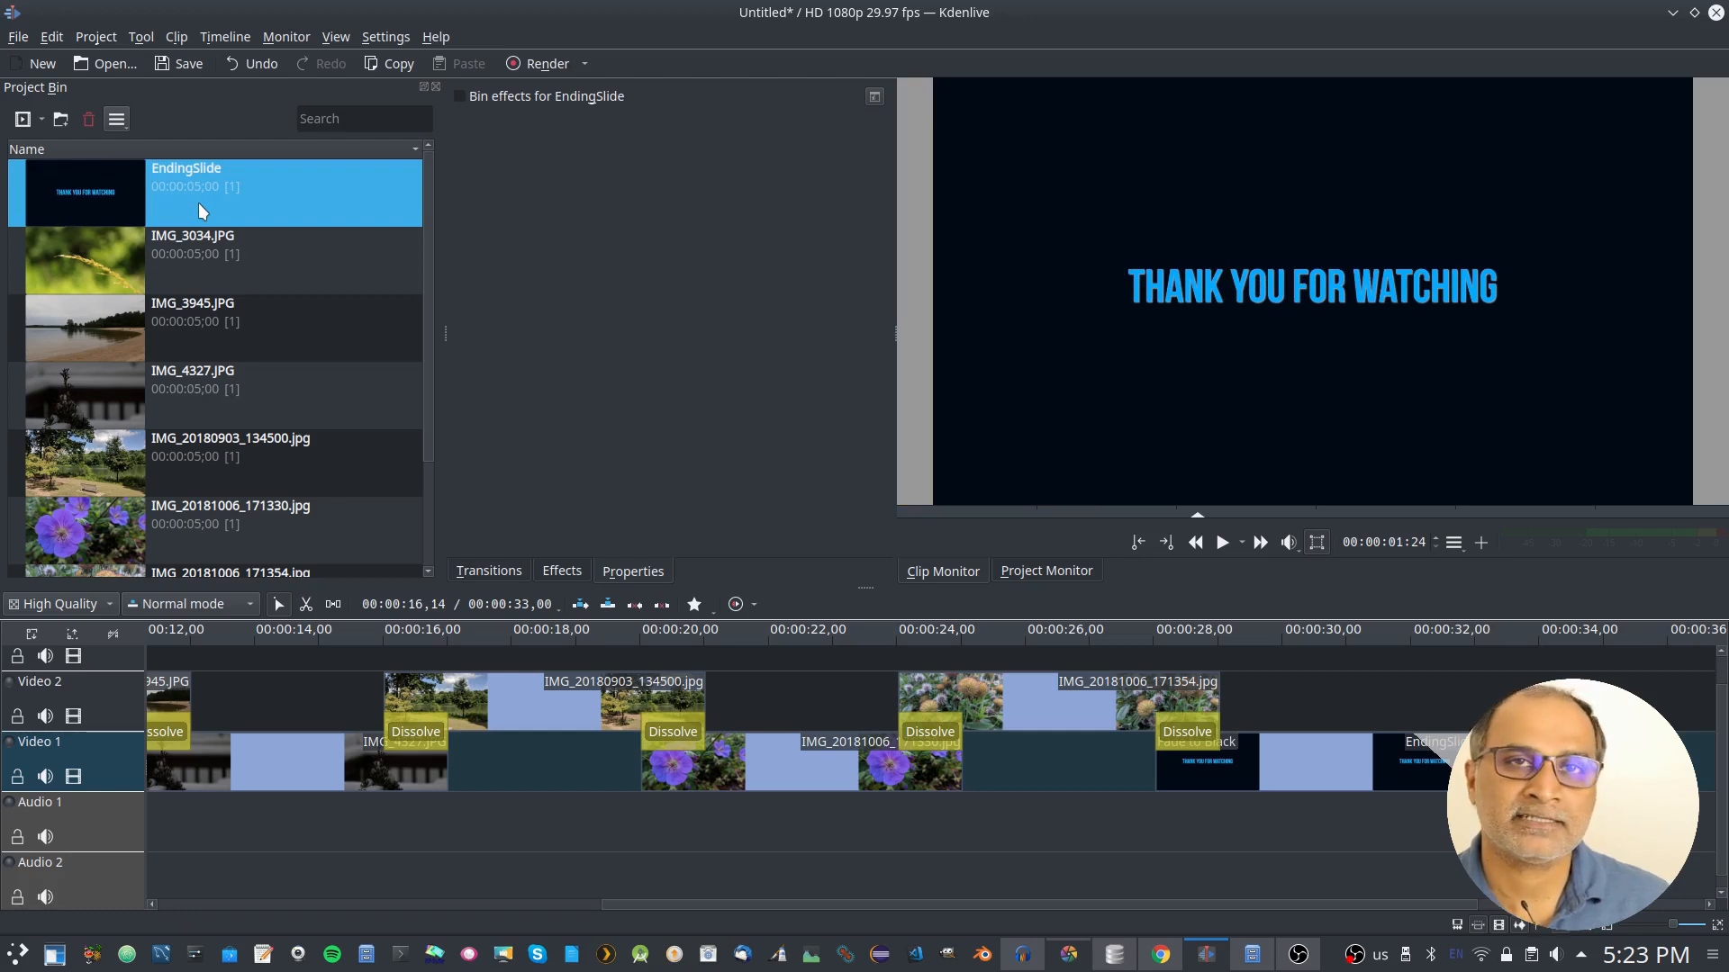
{"action": "scroll", "coordinate": [217, 270], "scroll_direction": "down", "scroll_amount": 1}
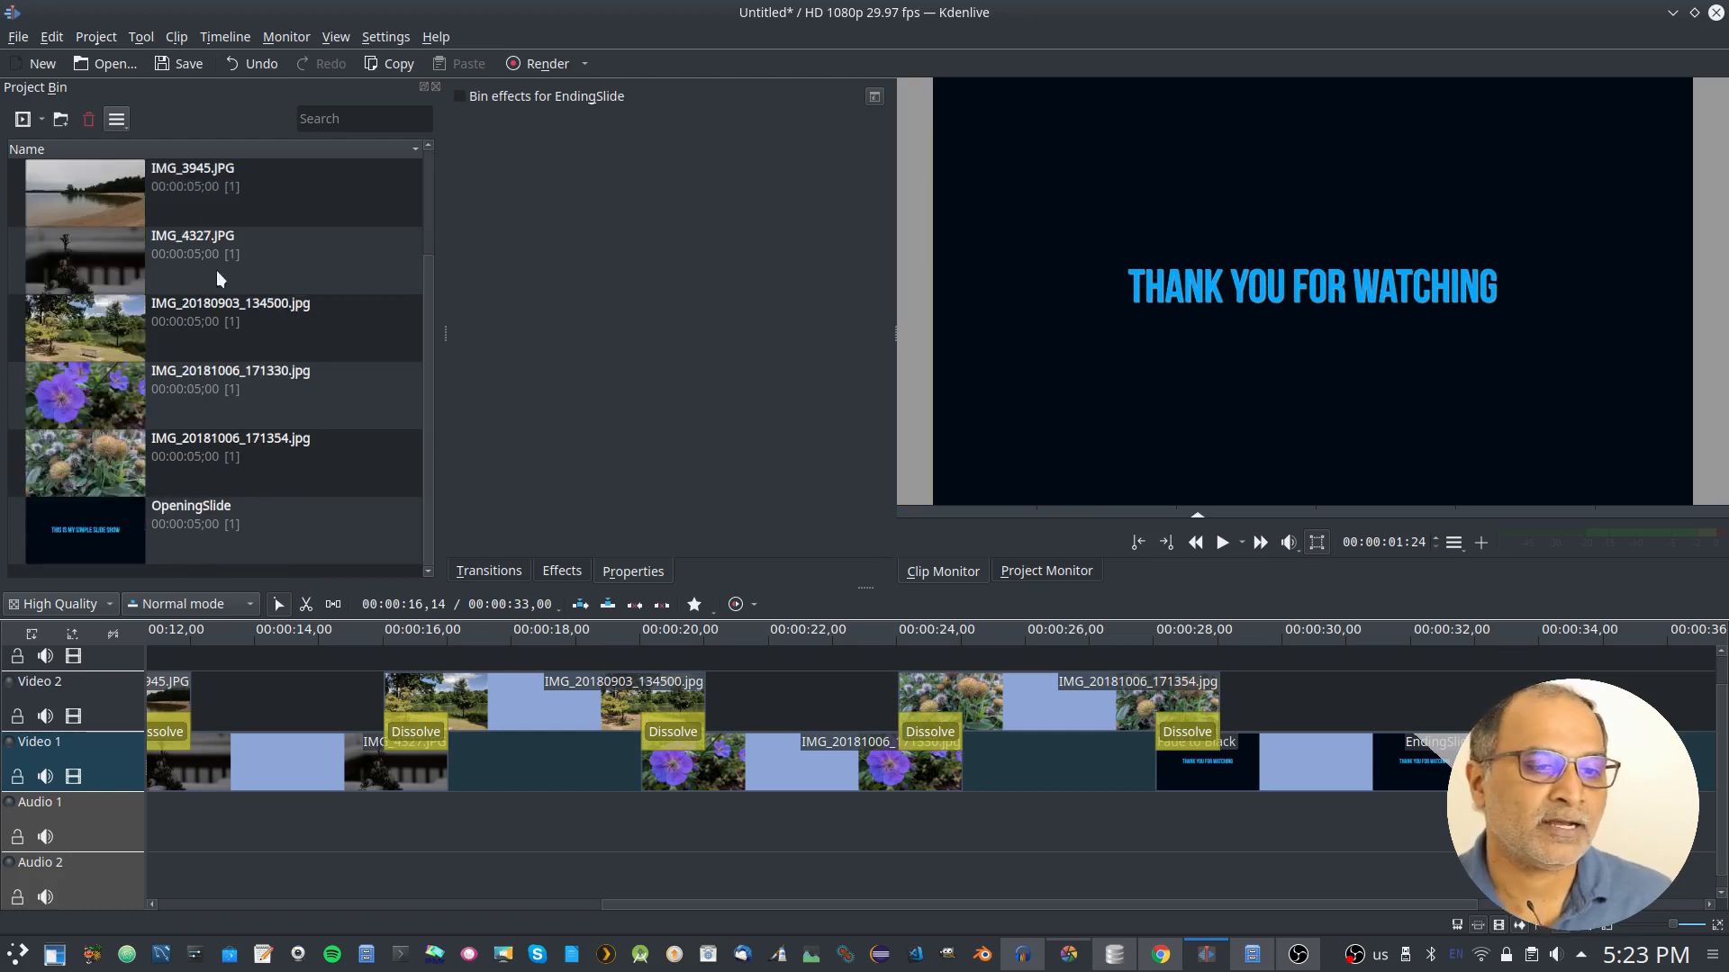
{"action": "left_click", "coordinate": [180, 558]}
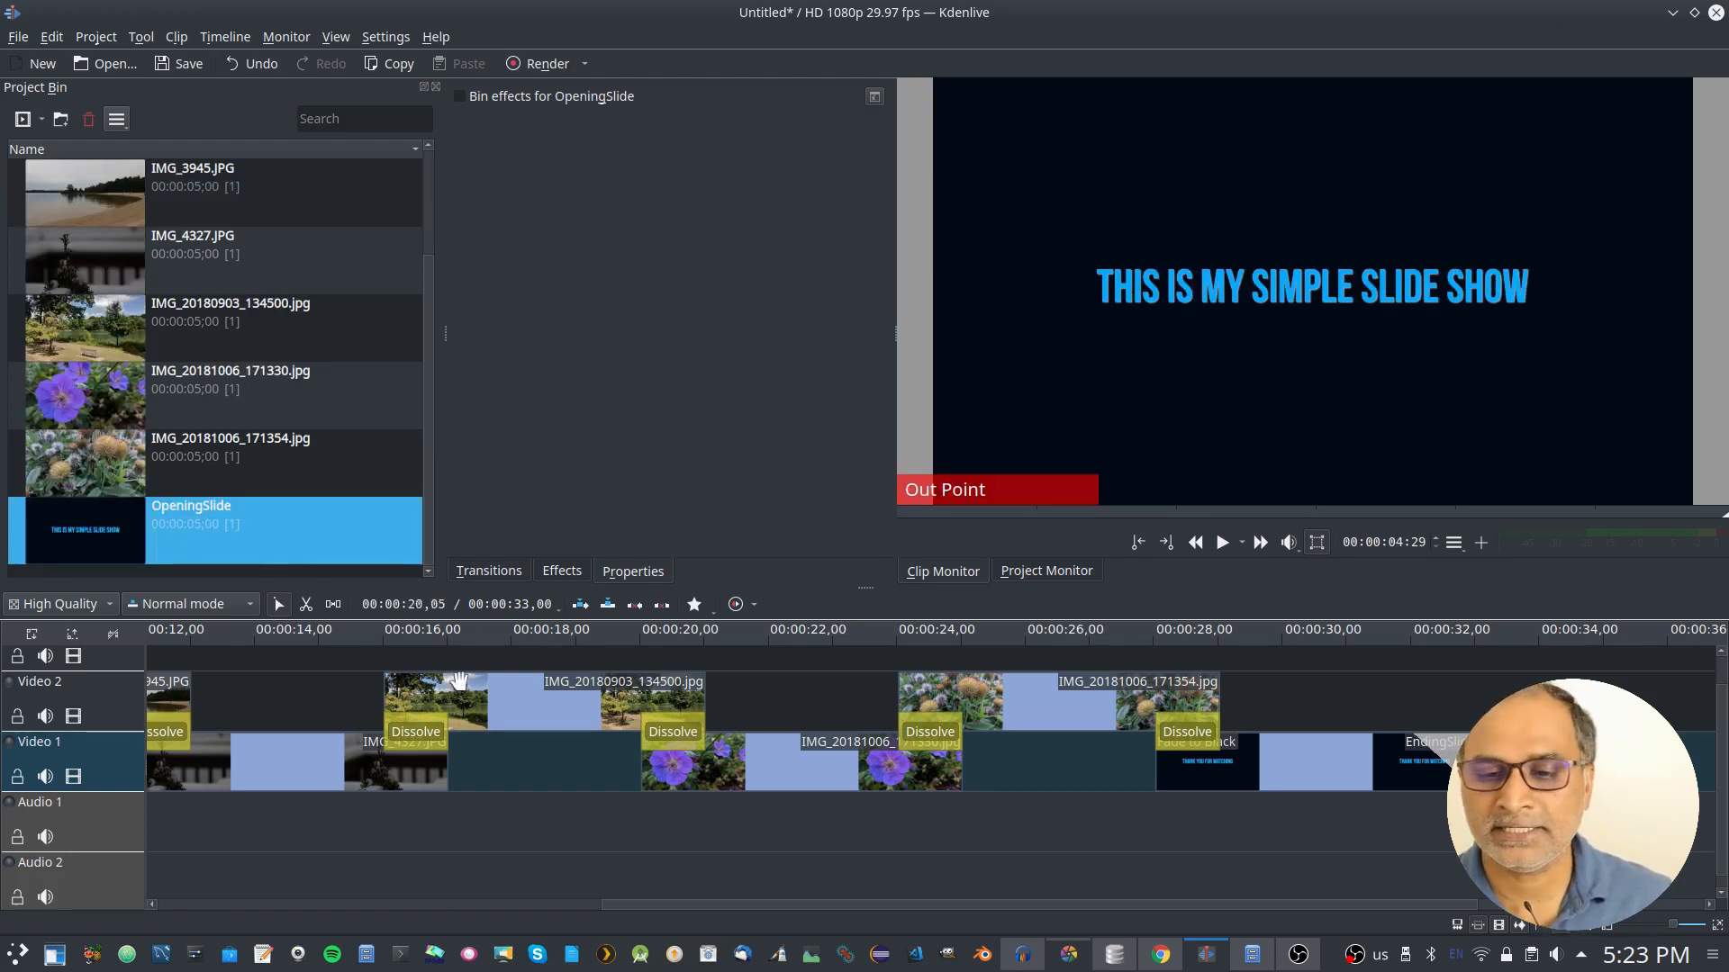